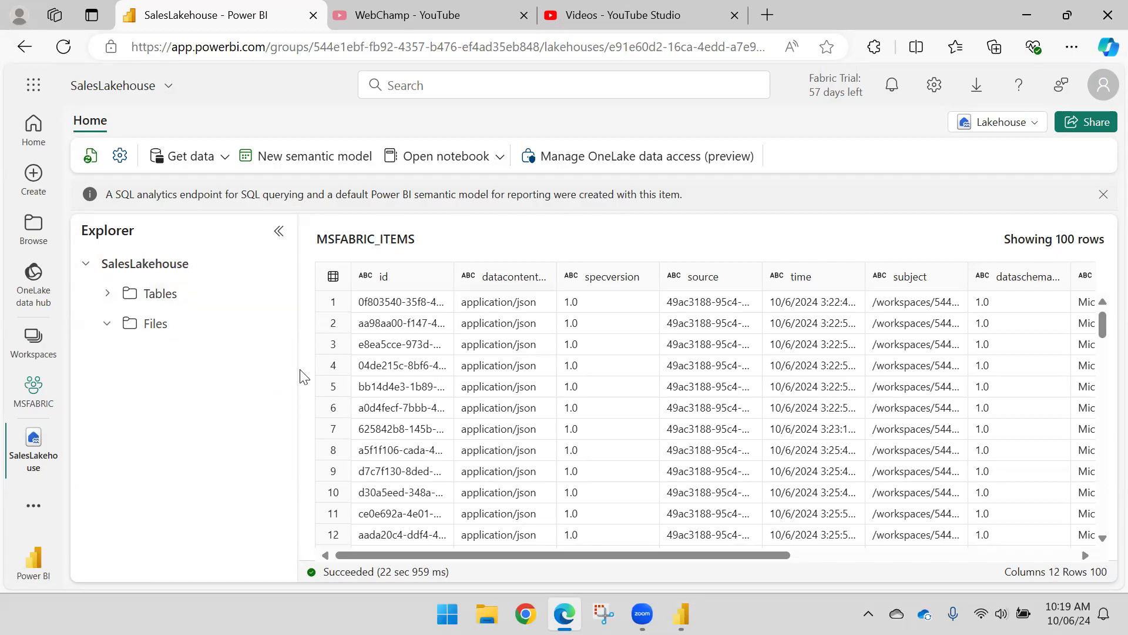
left_click(108, 293)
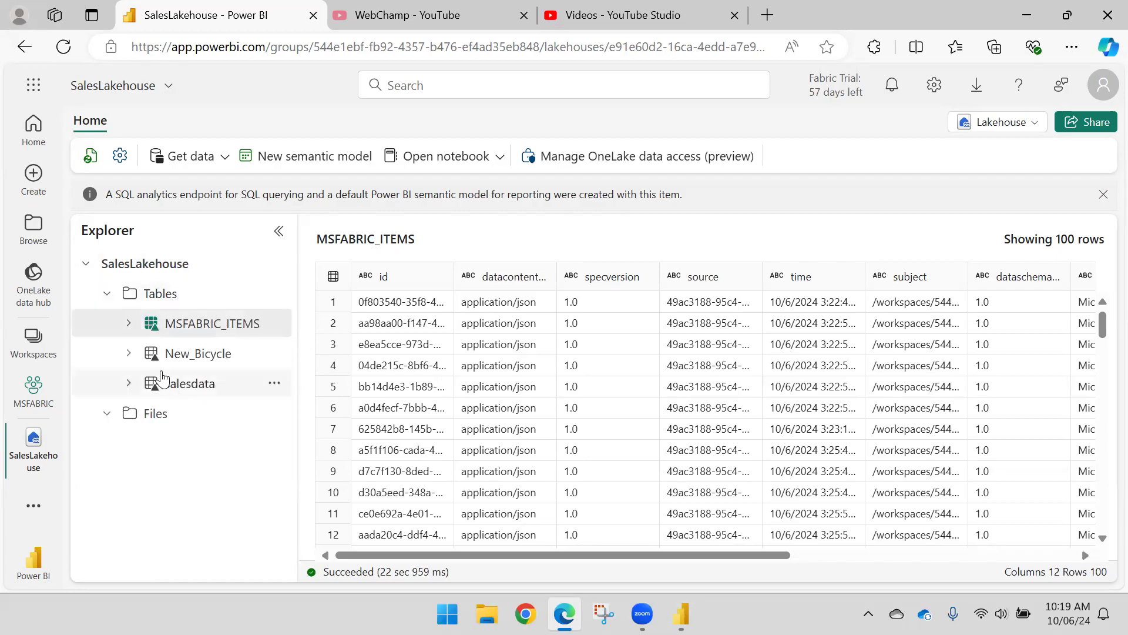
left_click(107, 293)
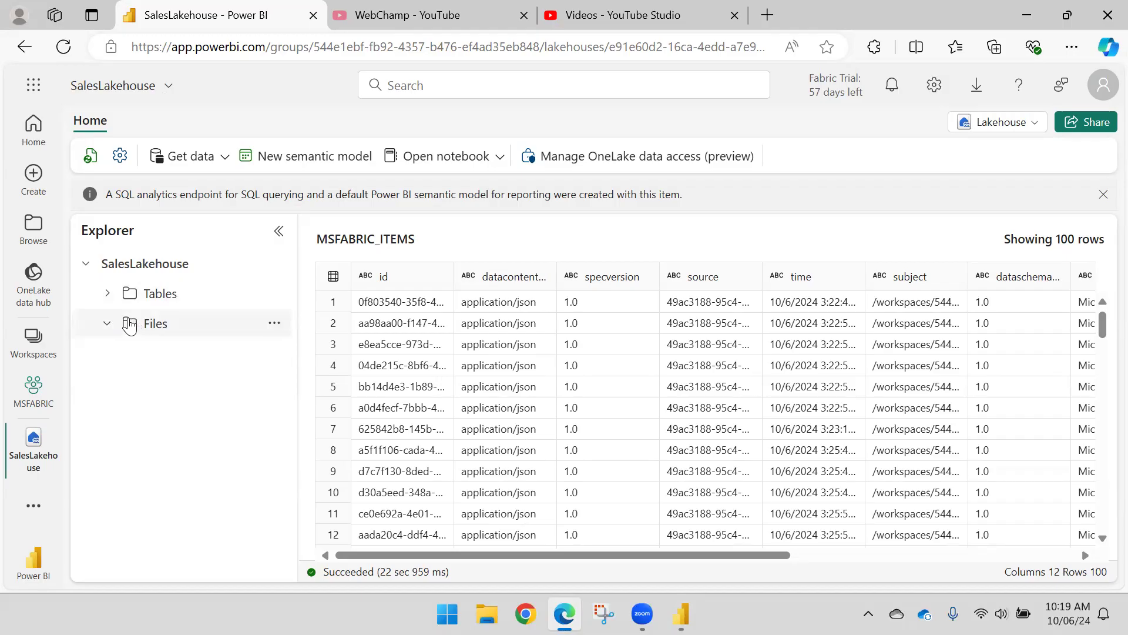
left_click(107, 293)
left_click(107, 293)
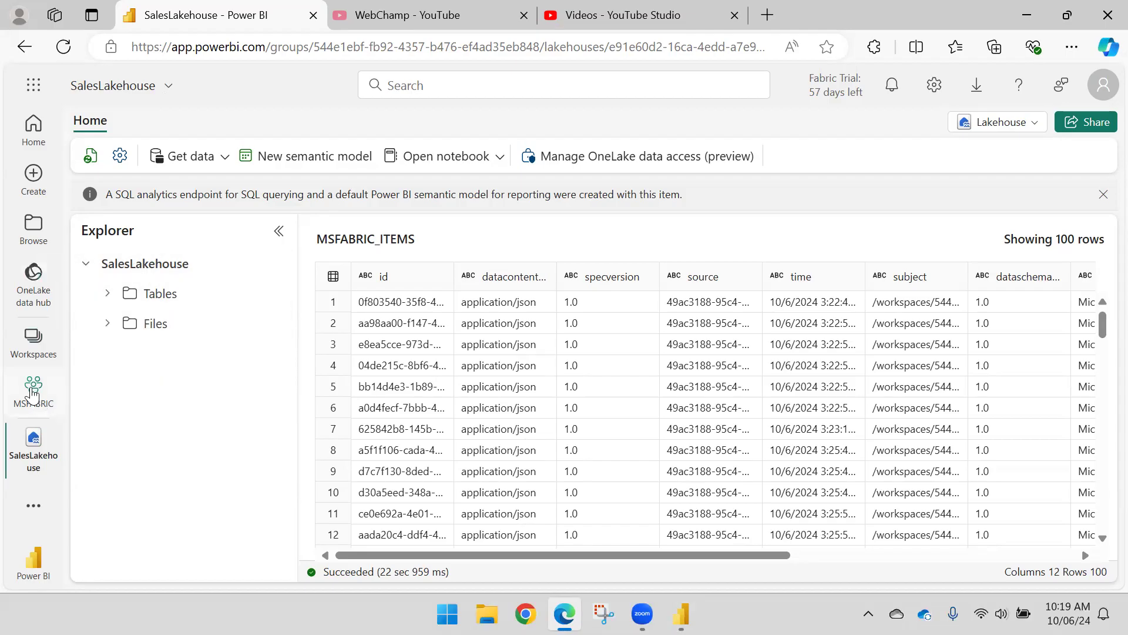
Step: Open the MSFABRIC workspace and start a new Lakehouse item, filtering the item types by "Lake"
left_click(34, 391)
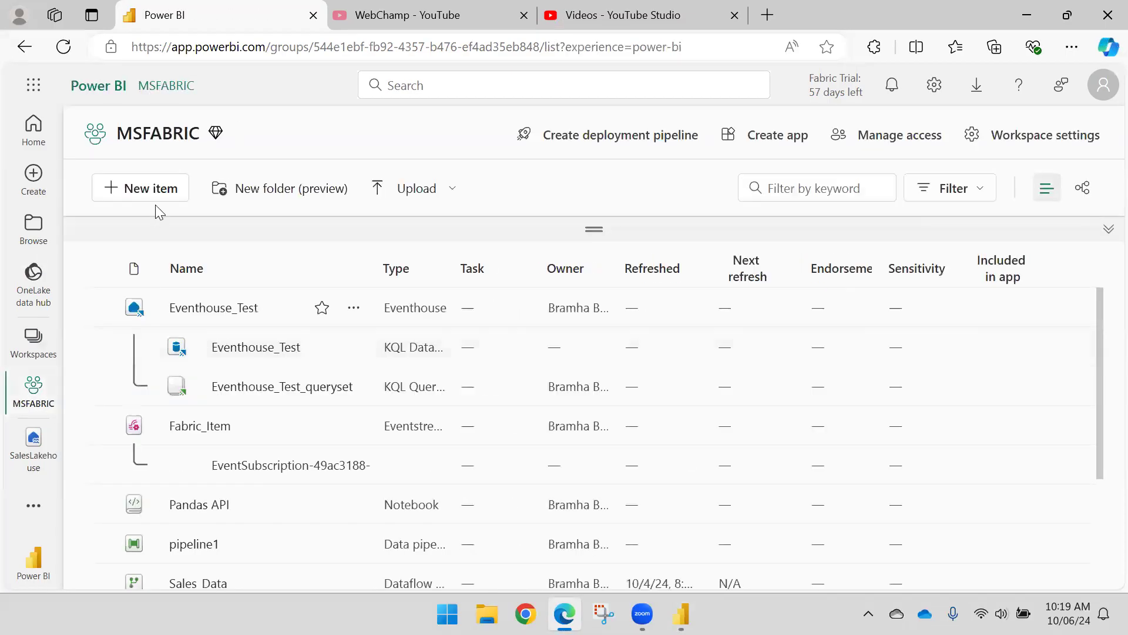
left_click(153, 188)
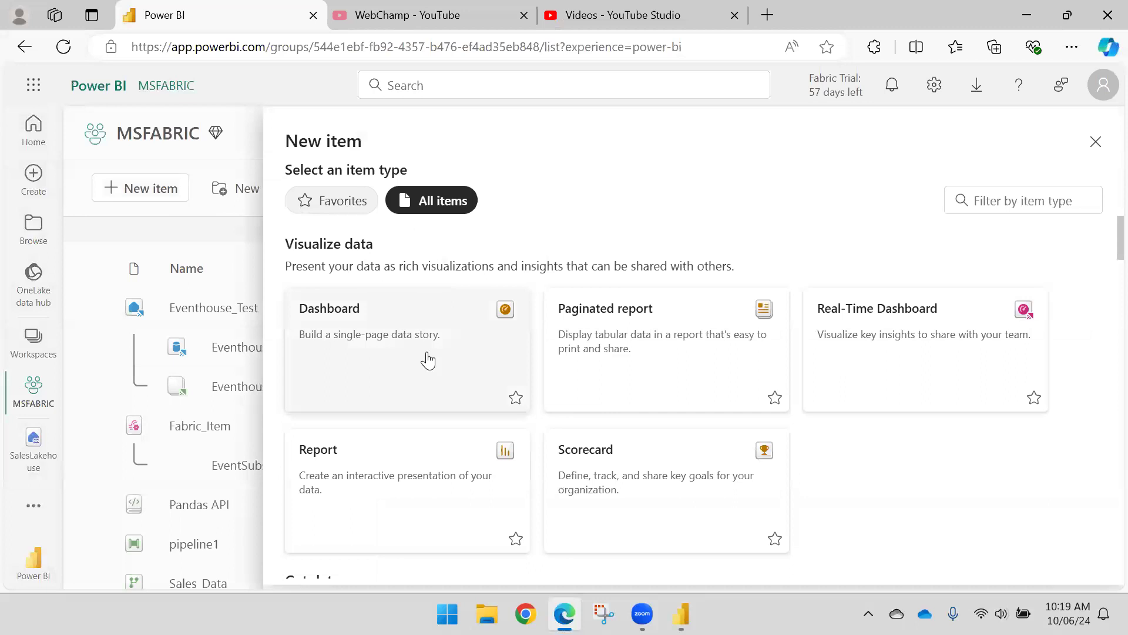
left_click(1023, 198)
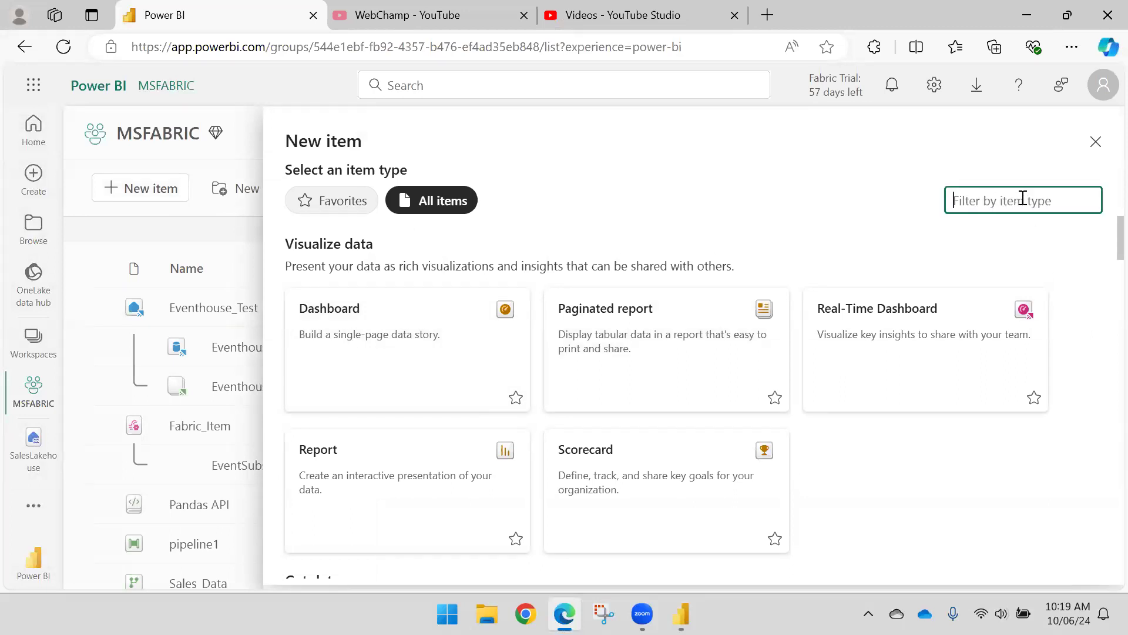
type("Lake")
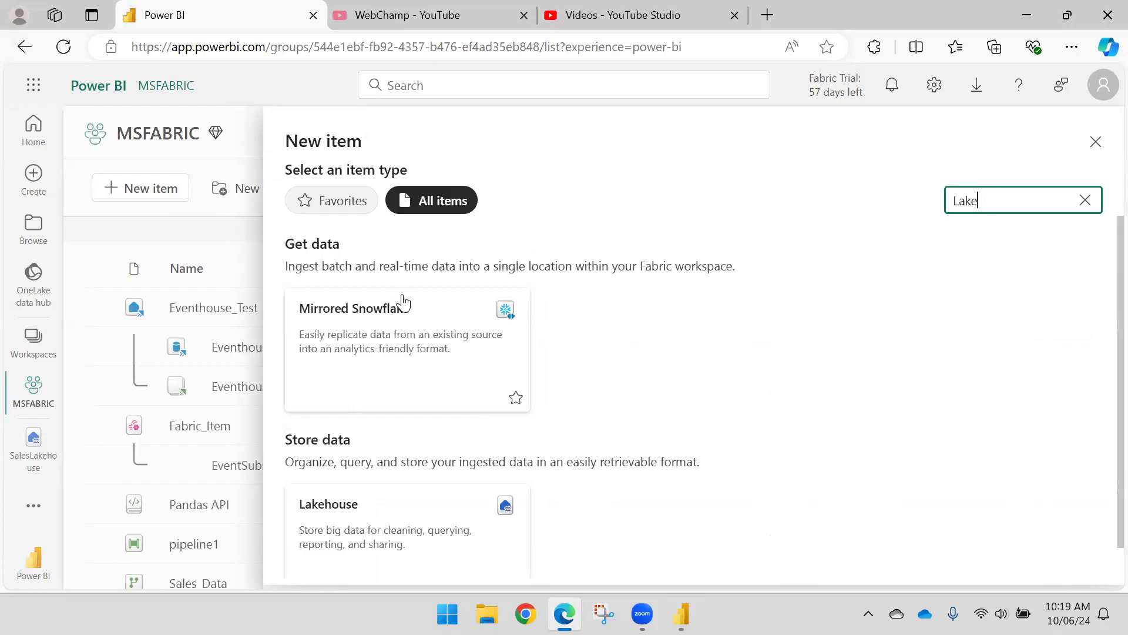
scroll(378, 461, "down", 1)
left_click(378, 460)
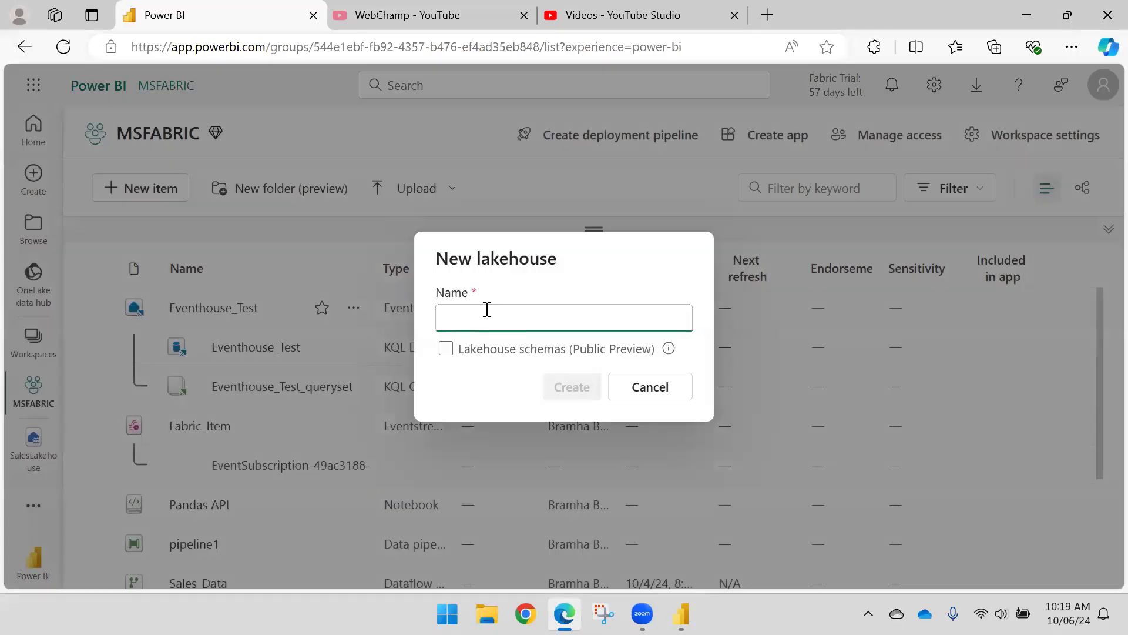
Step: Name the new lakehouse Online_SalesData and create it
left_click(487, 309)
type("Sa")
key("BackSpace")
key("BackSpace")
type("Online")
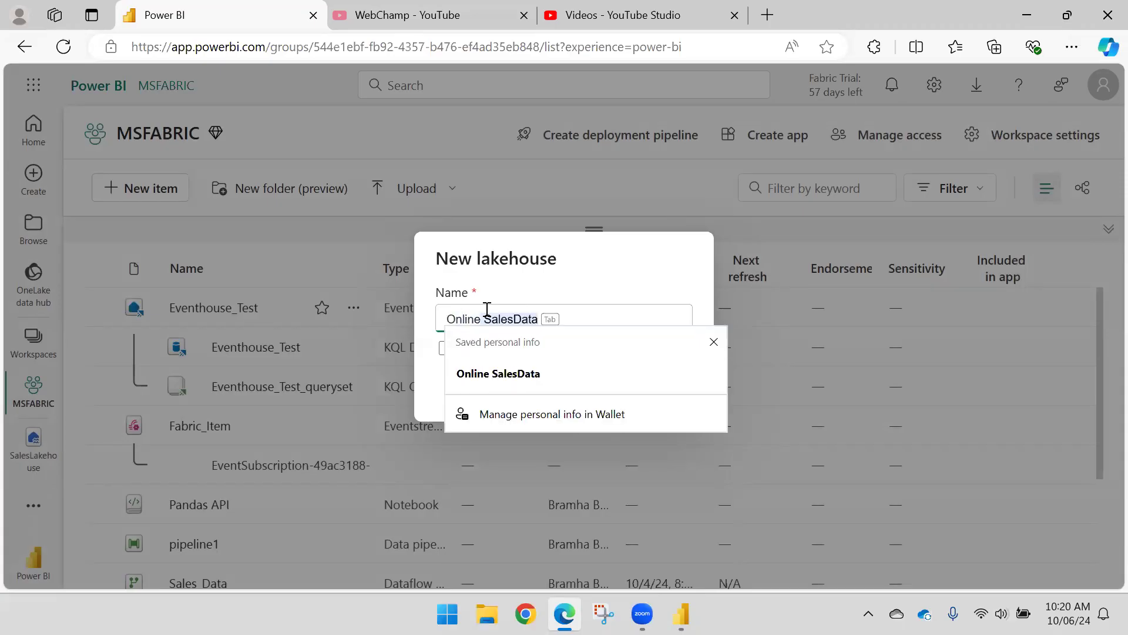
key("BackSpace")
key("Return")
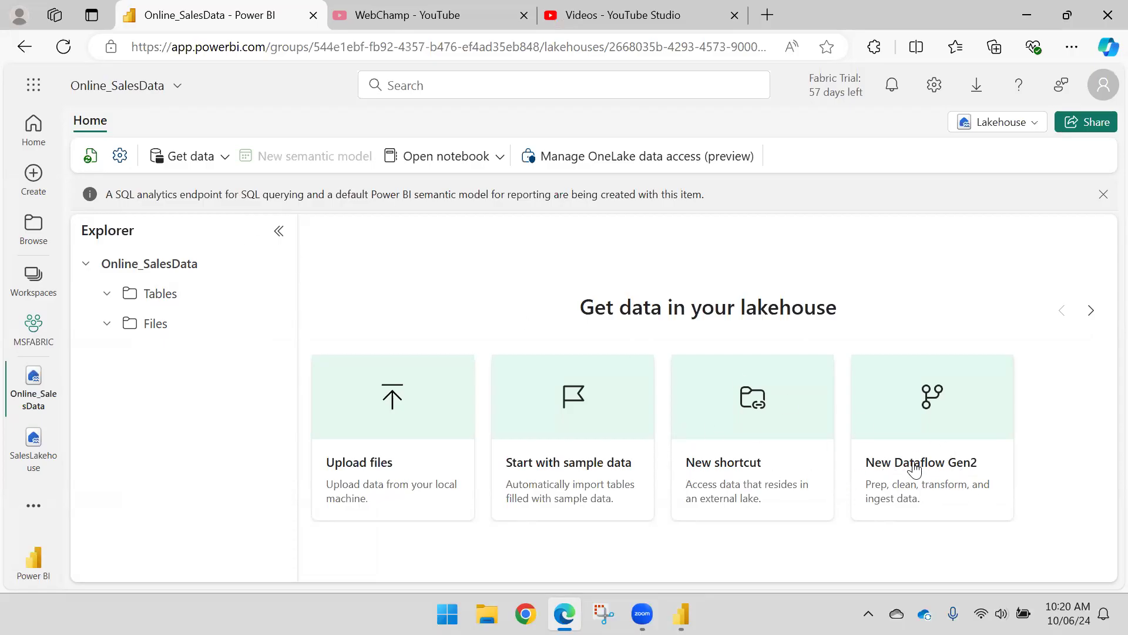
Step: Create a new Dataflow Gen2 from the Online_SalesData lakehouse and dismiss the error notification
left_click(924, 397)
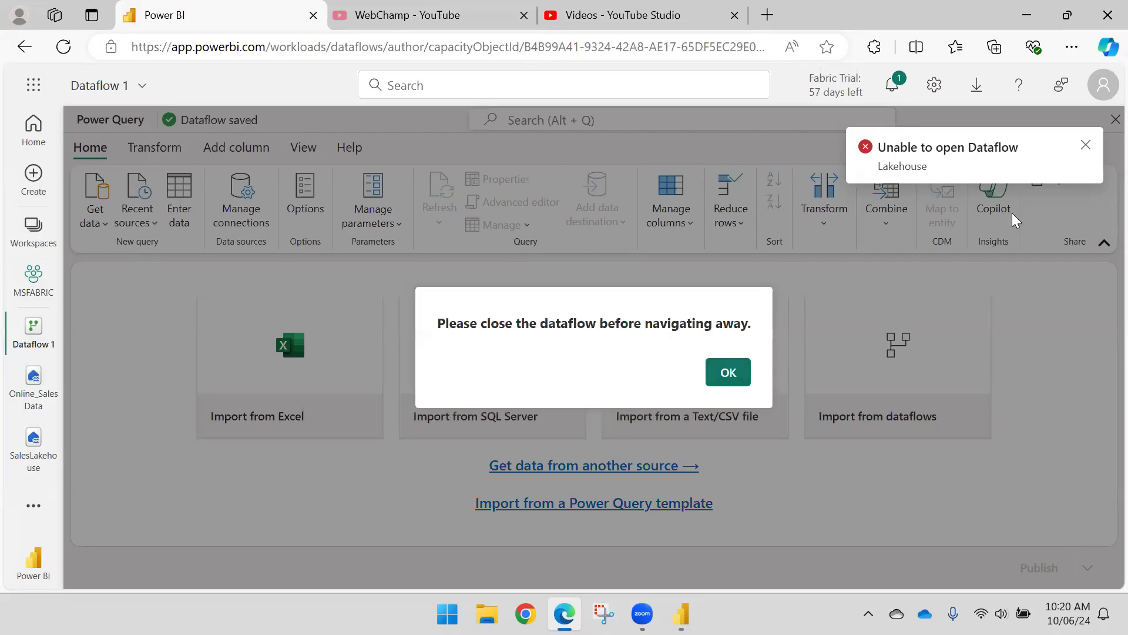
left_click(1086, 145)
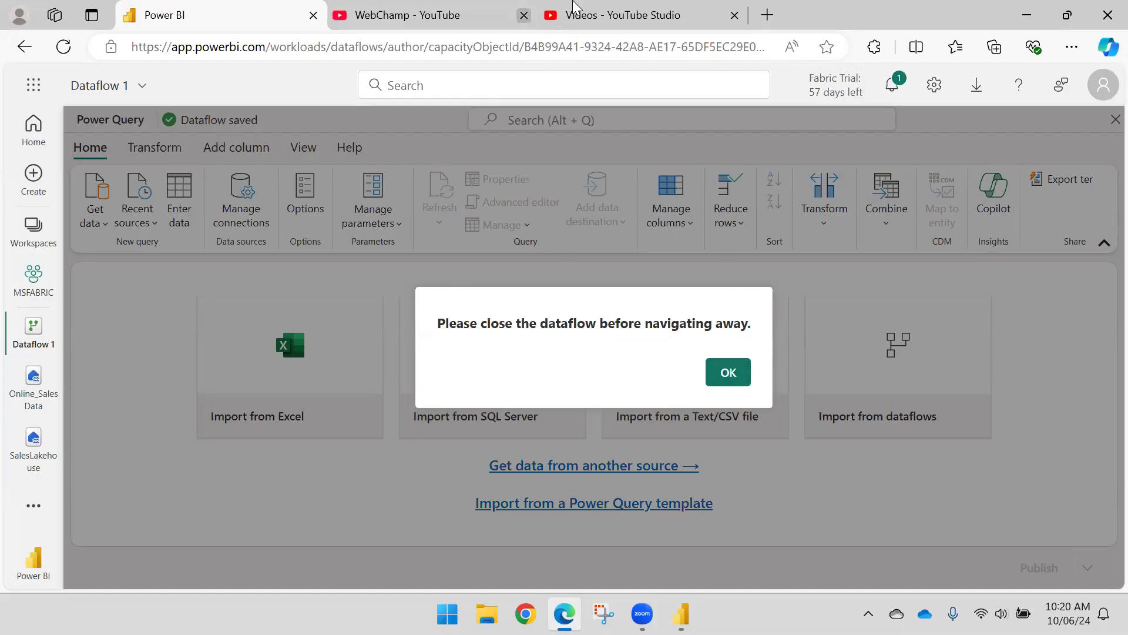
Step: Switch to YouTube Studio and look over the videos in the Microsoft Fabric playlist
left_click(594, 17)
scroll(581, 322, "up", 1)
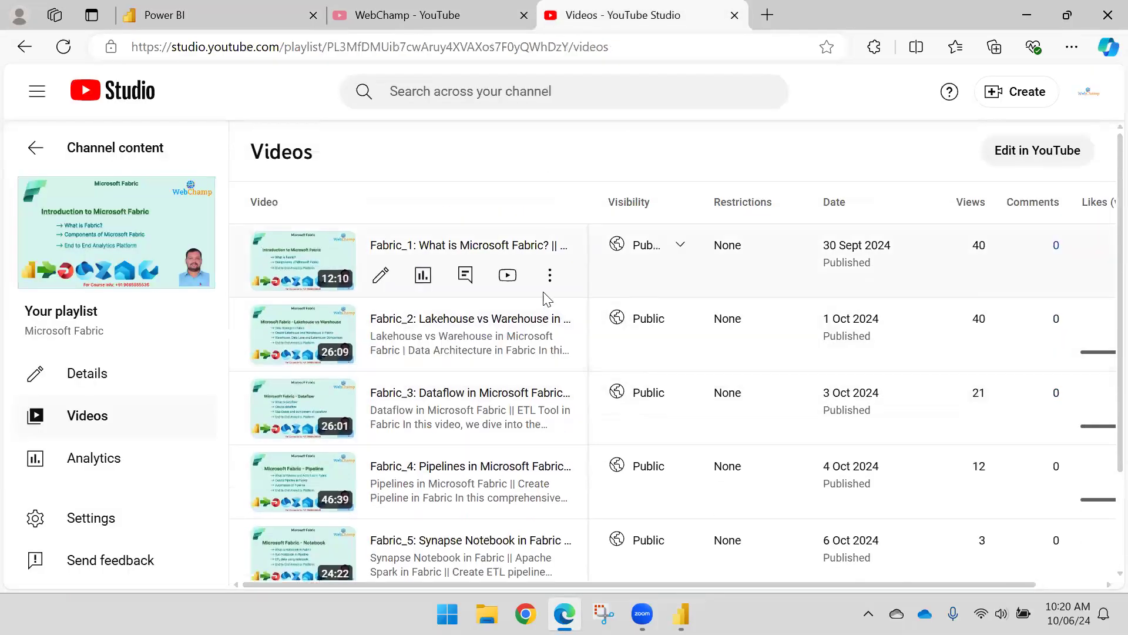
scroll(552, 247, "down", 1)
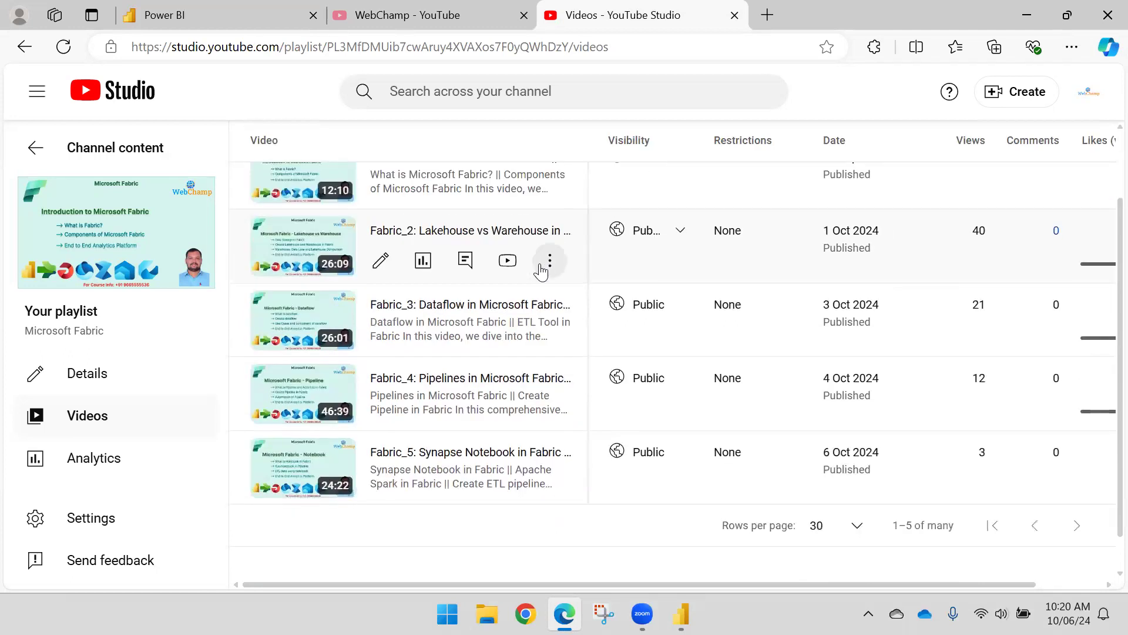
scroll(512, 265, "up", 1)
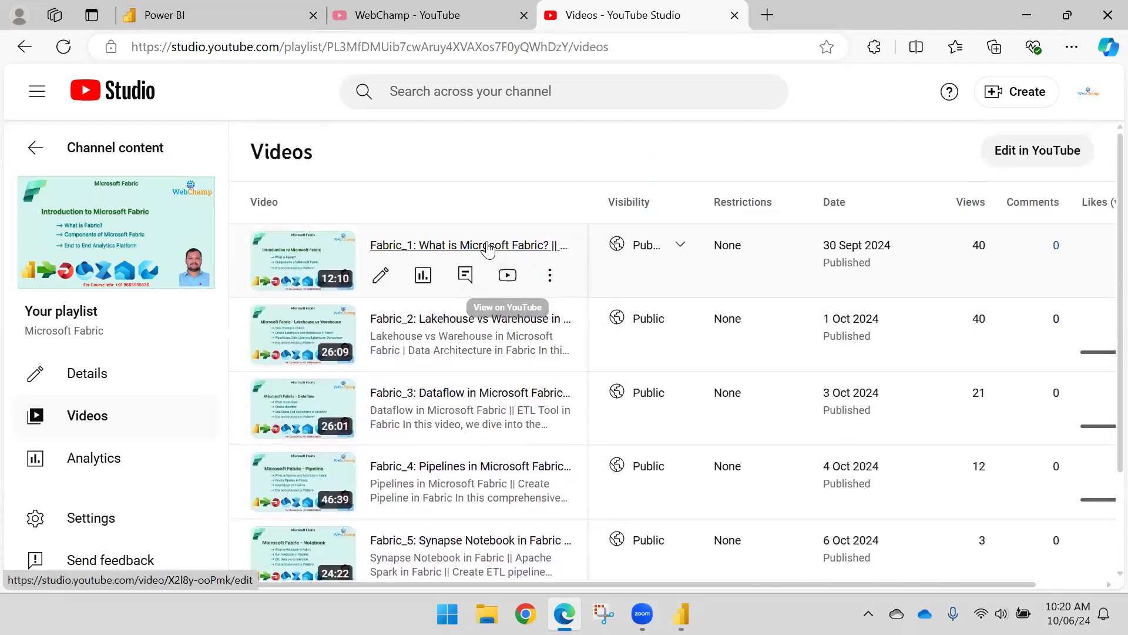
Step: Return to the Dataflow 1 page in Power BI and reload it
left_click(241, 10)
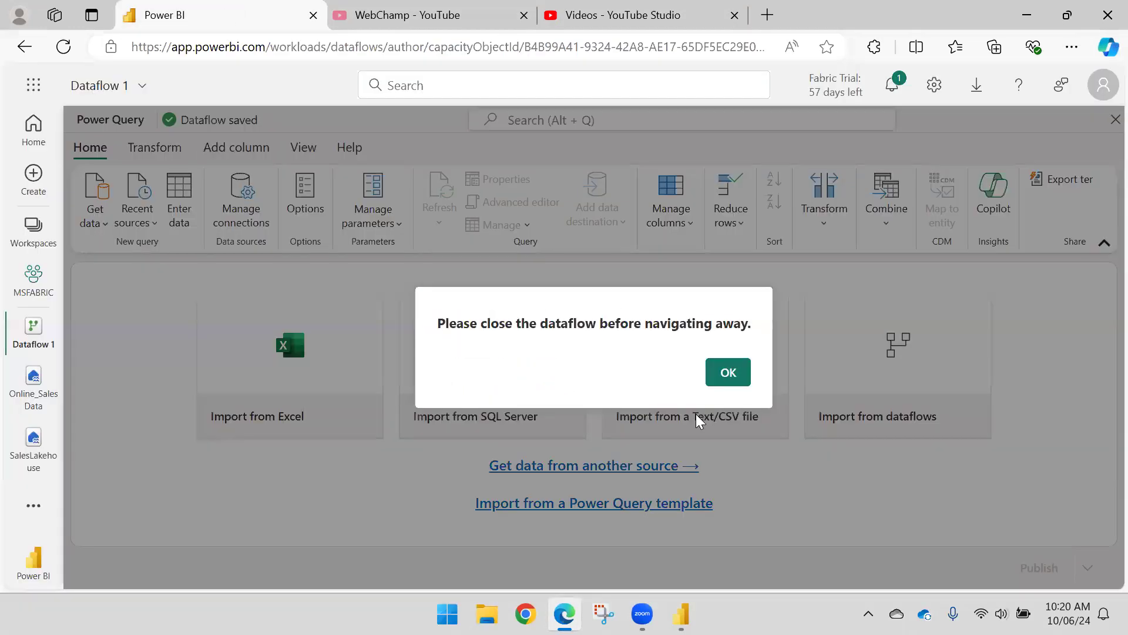
left_click(52, 56)
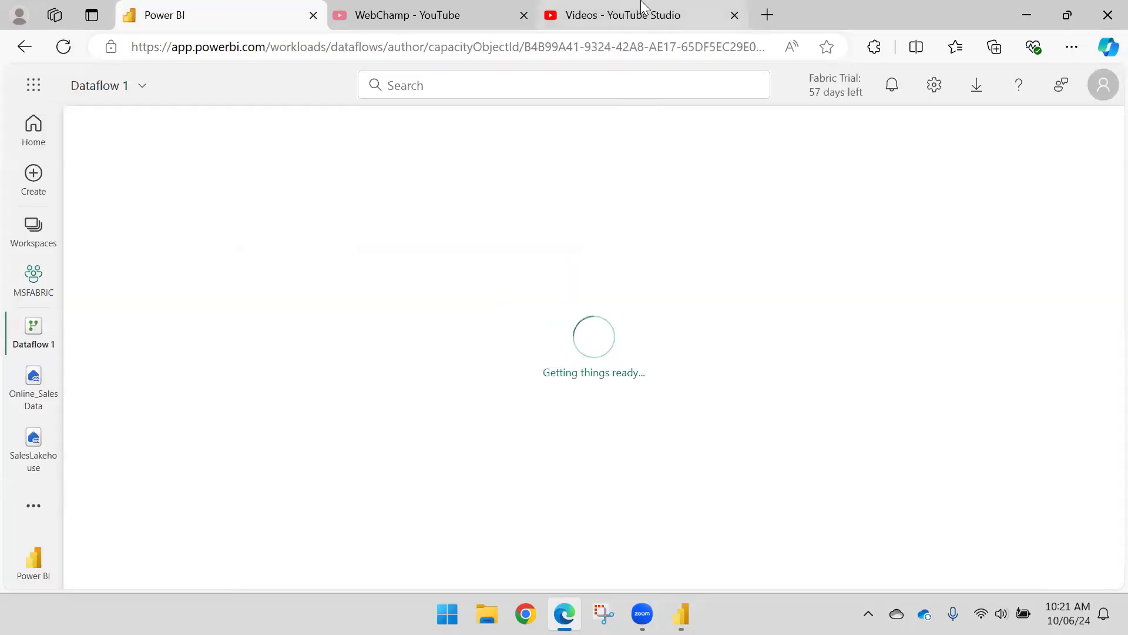
Step: Go back to the YouTube Studio playlist to check the entry on Dataflow in Microsoft Fabric while Dataflow 1 loads
left_click(645, 15)
scroll(447, 400, "down", 3)
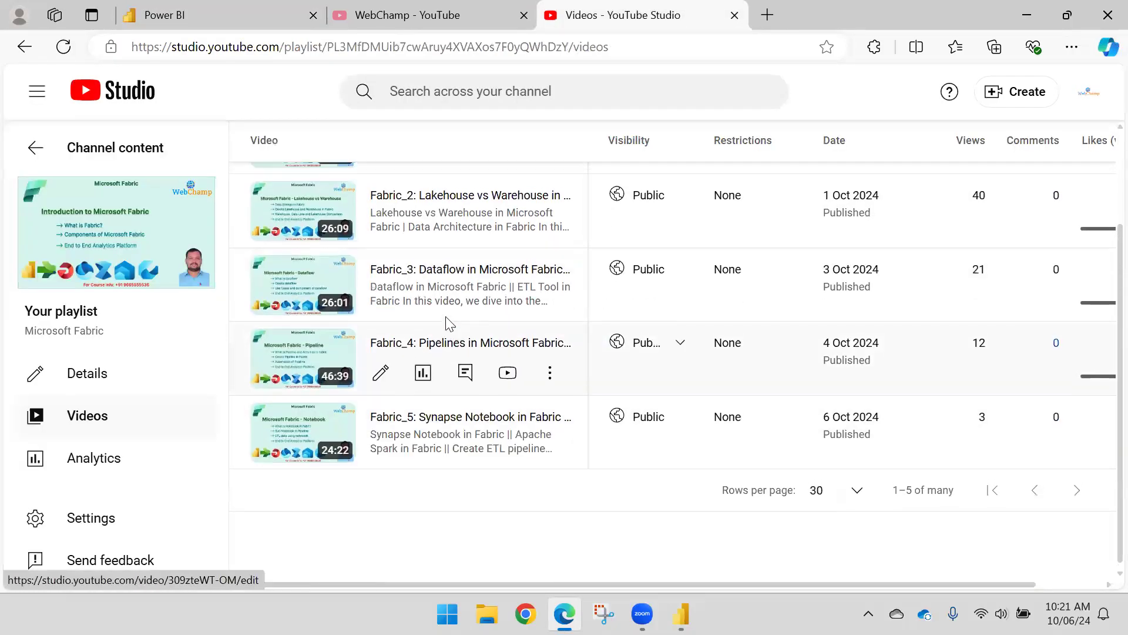
scroll(447, 319, "up", 2)
left_click(218, 15)
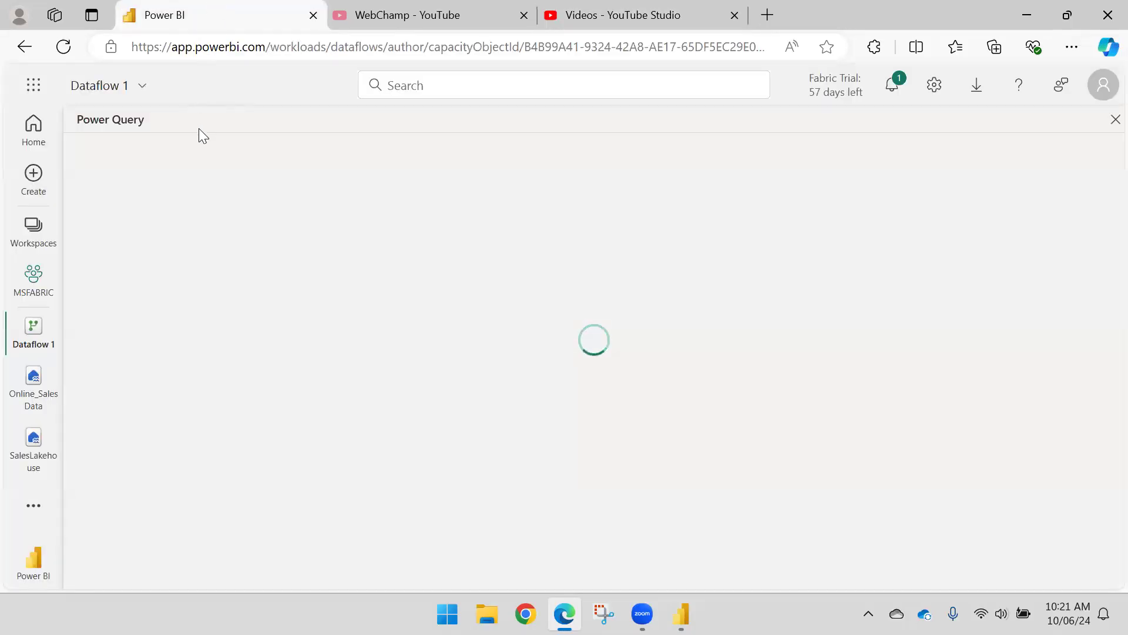
left_click(684, 12)
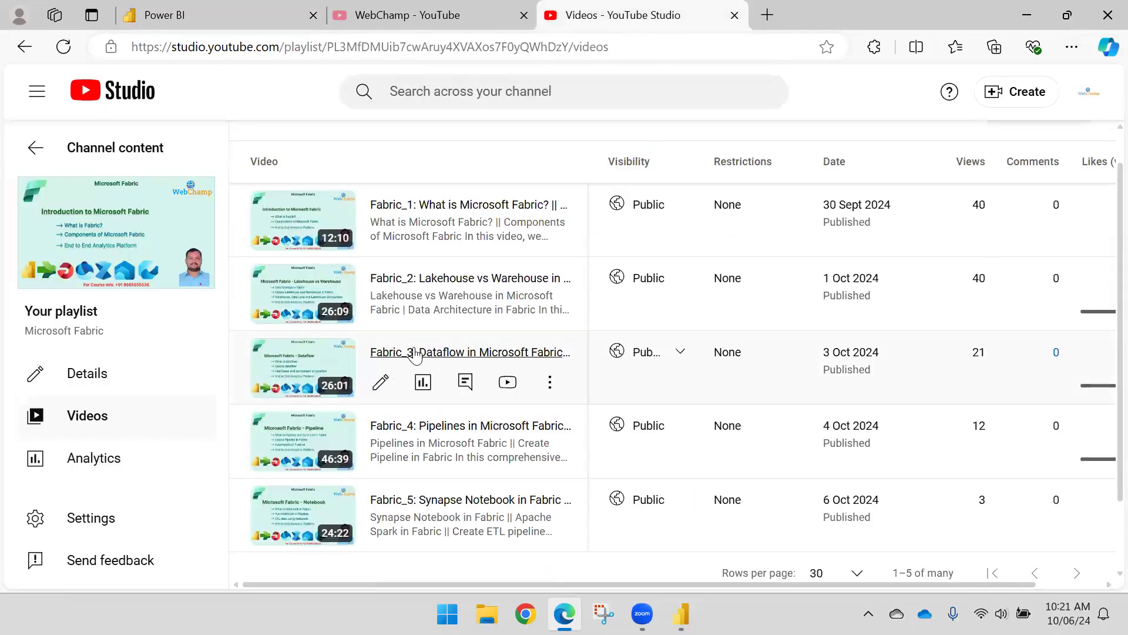
Step: Return to Dataflow 1 in Power BI and import the Power Query template ContosoSales.pqt from the Downloads folder
left_click(217, 14)
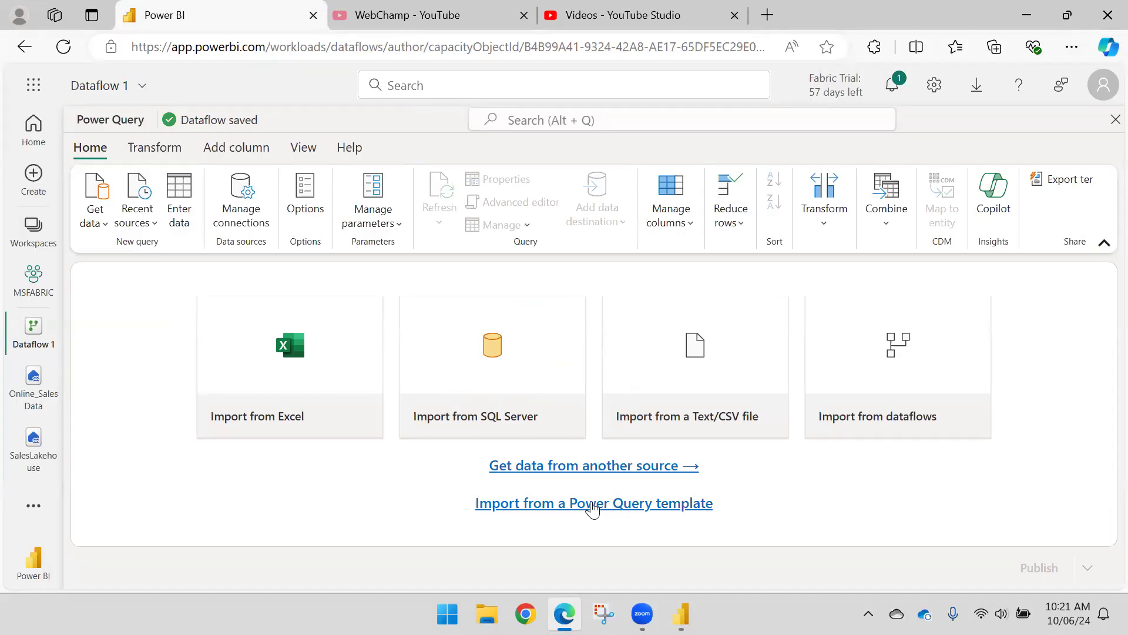
left_click(593, 507)
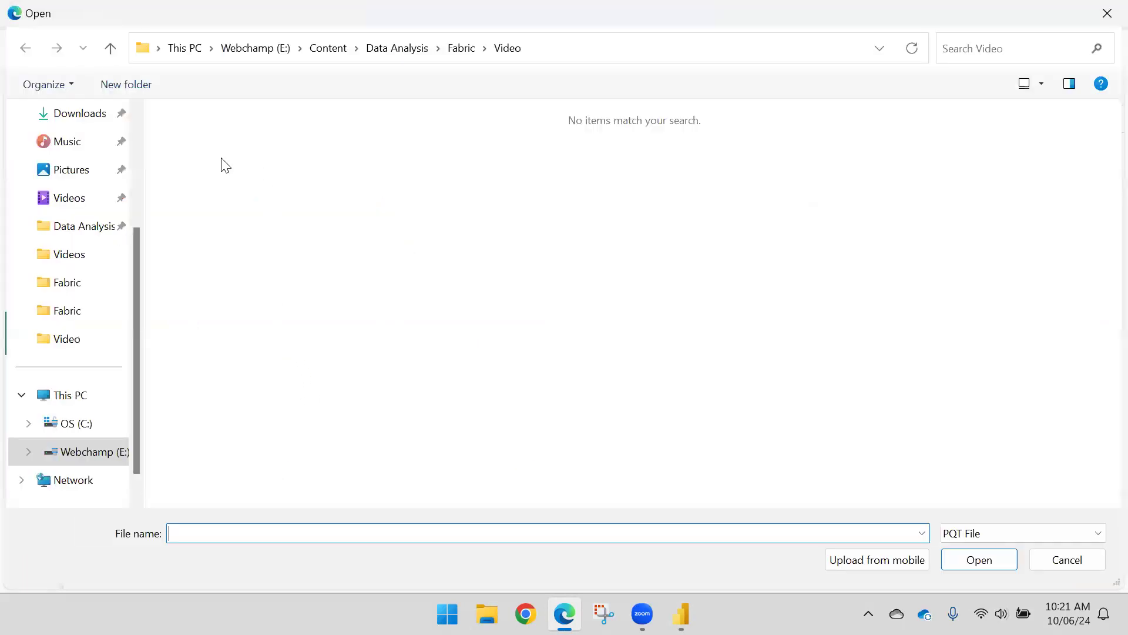
left_click(67, 121)
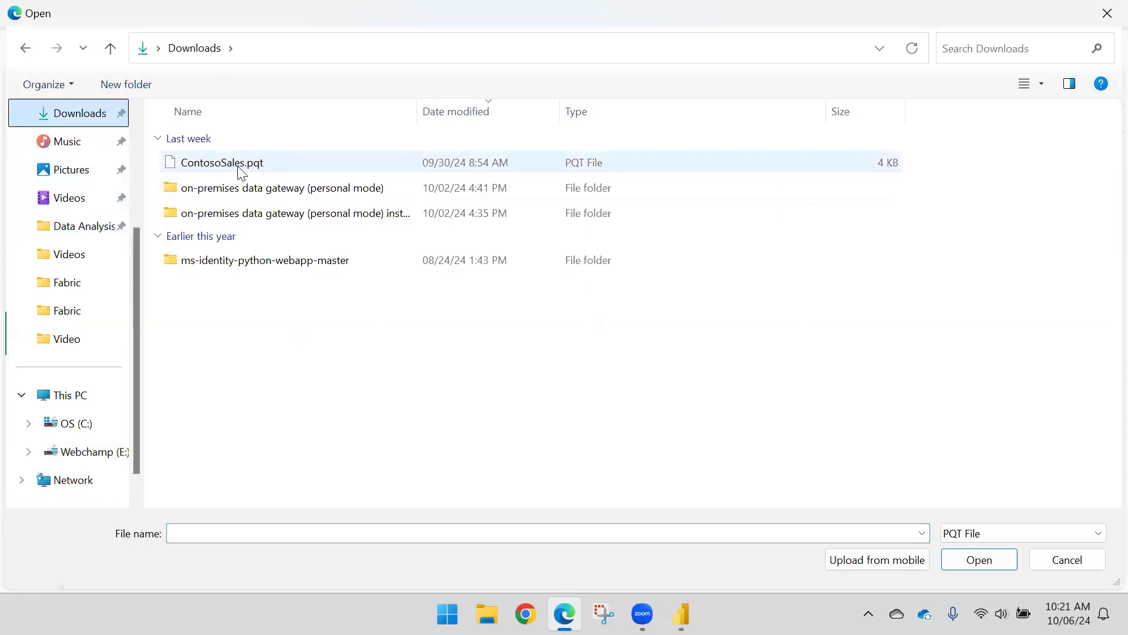
left_click(240, 170)
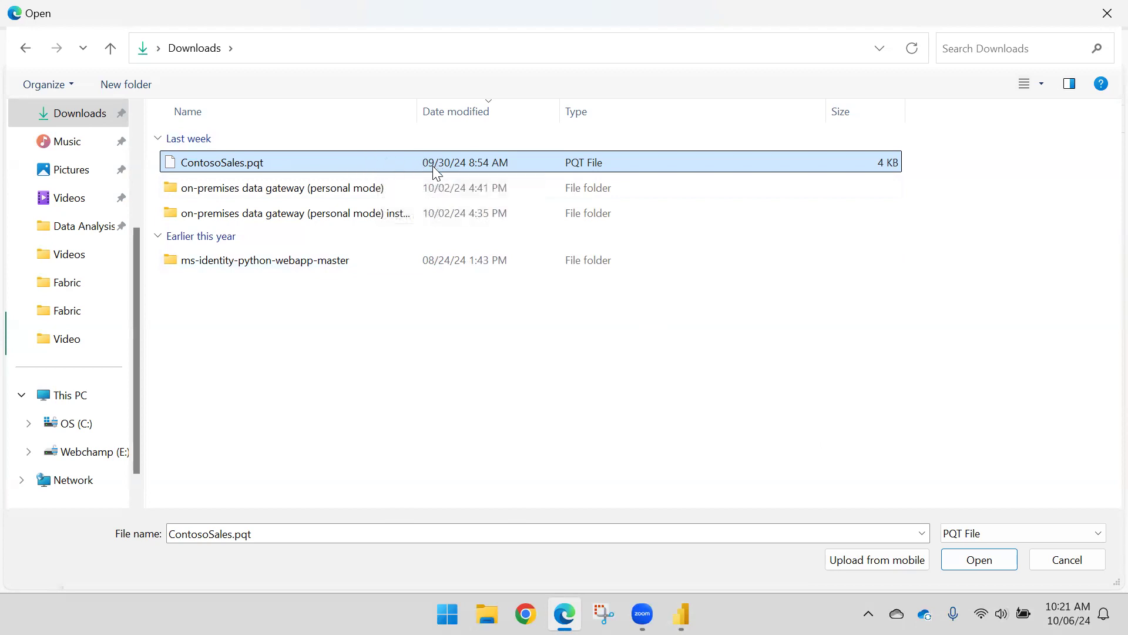
left_click(955, 559)
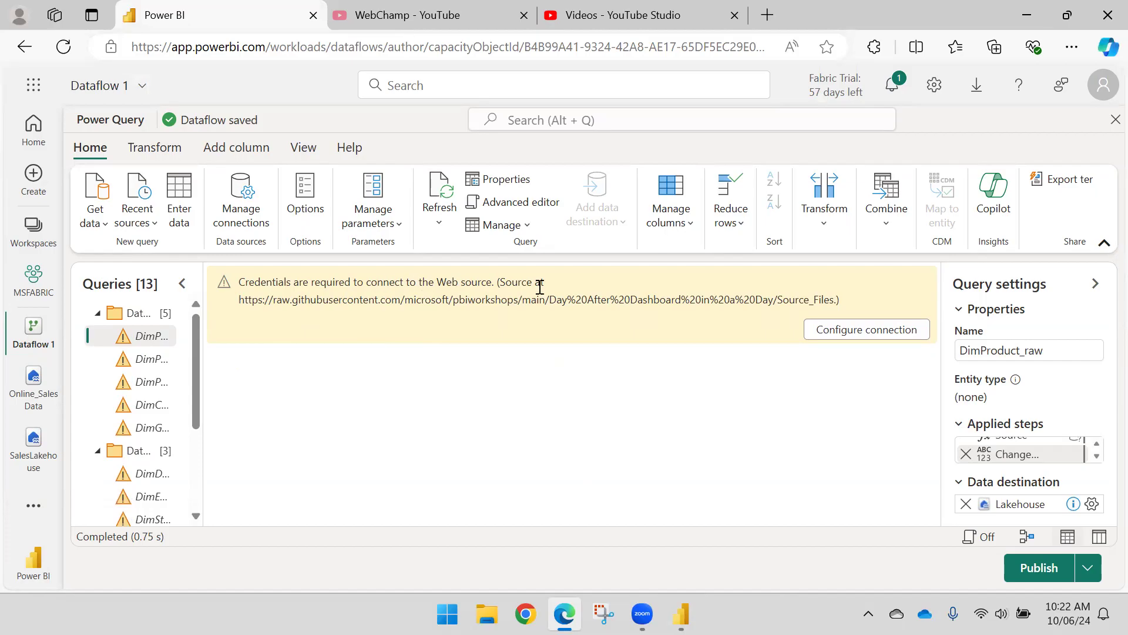
Step: Configure a new connection to the required Web source with Anonymous authentication and privacy level None, and connect
left_click(879, 331)
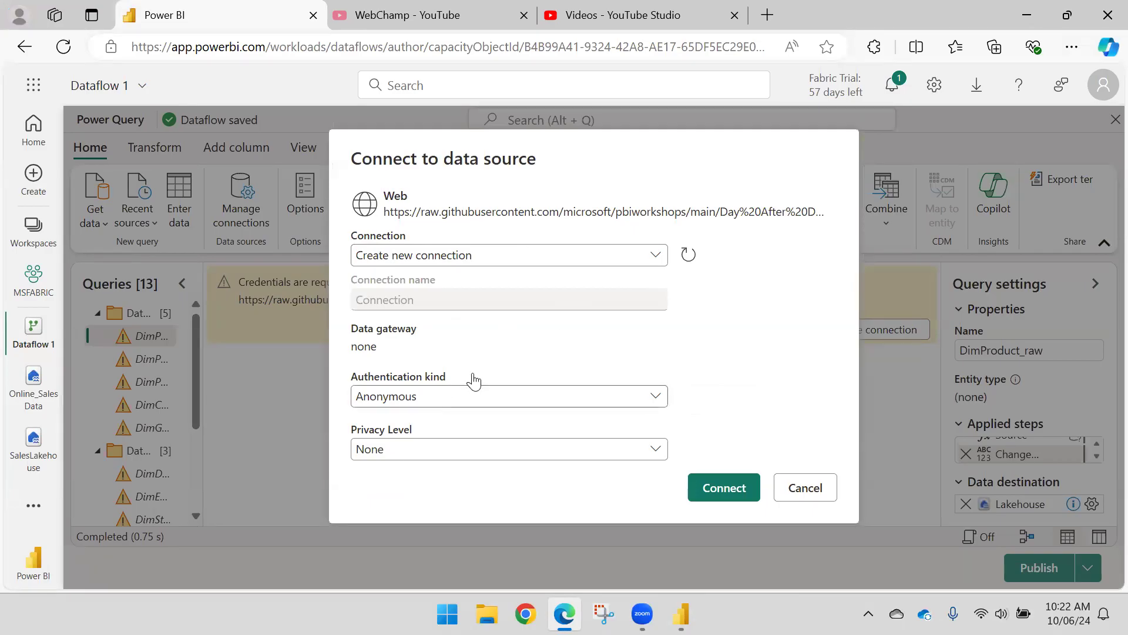
left_click(713, 495)
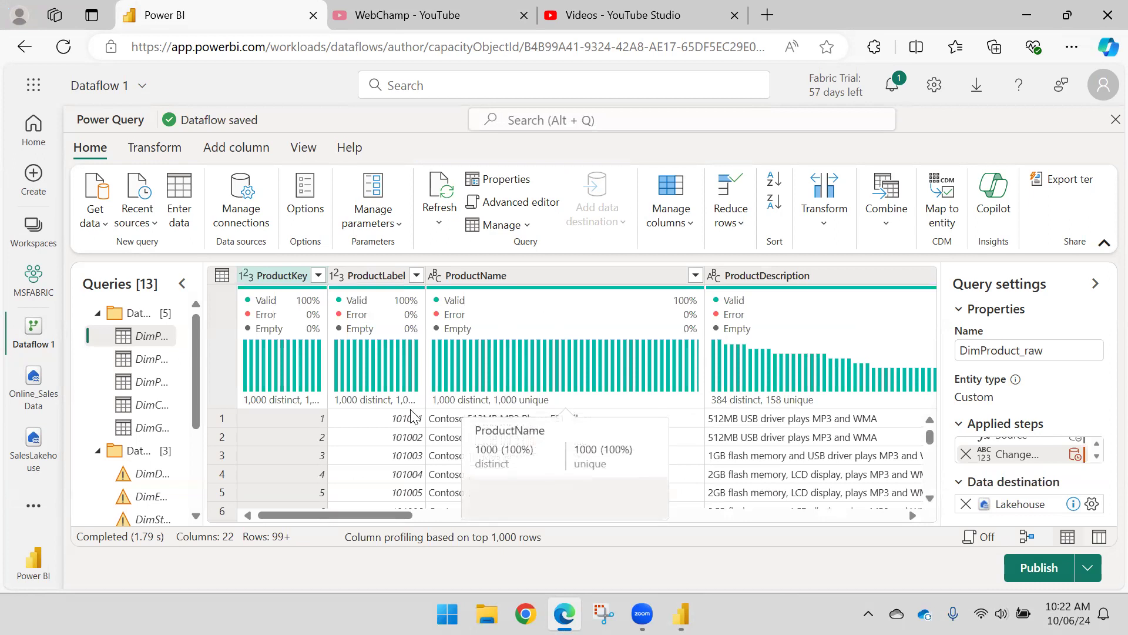
Step: Widen the query list, collapse the Data staging group and open the DimDate query under Data load
left_click_drag(202, 291, 327, 290)
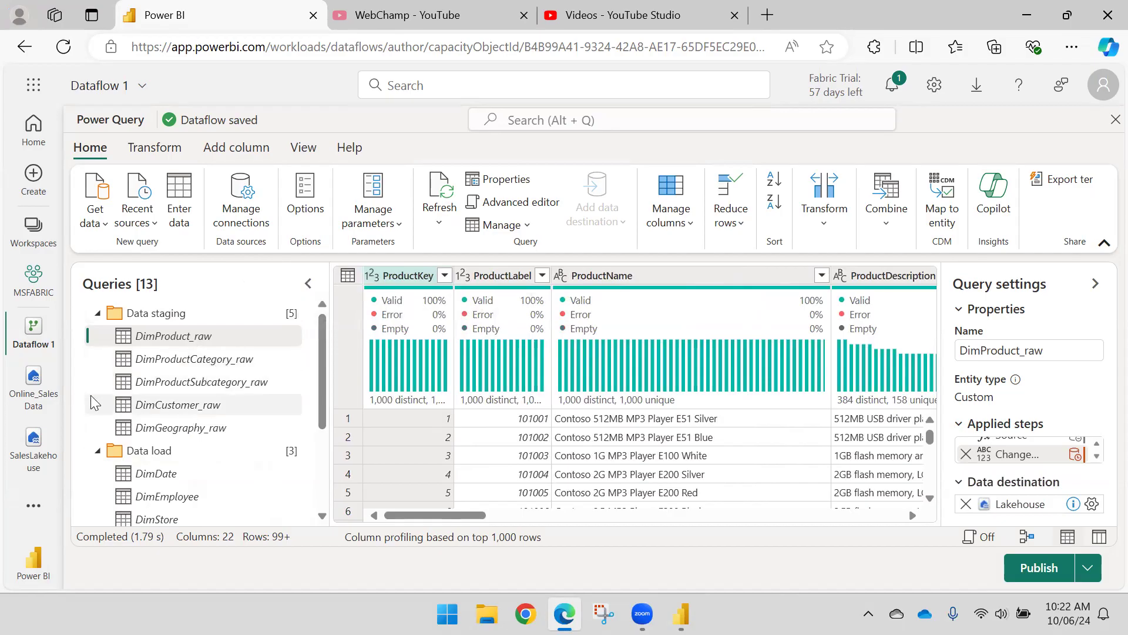
left_click(97, 313)
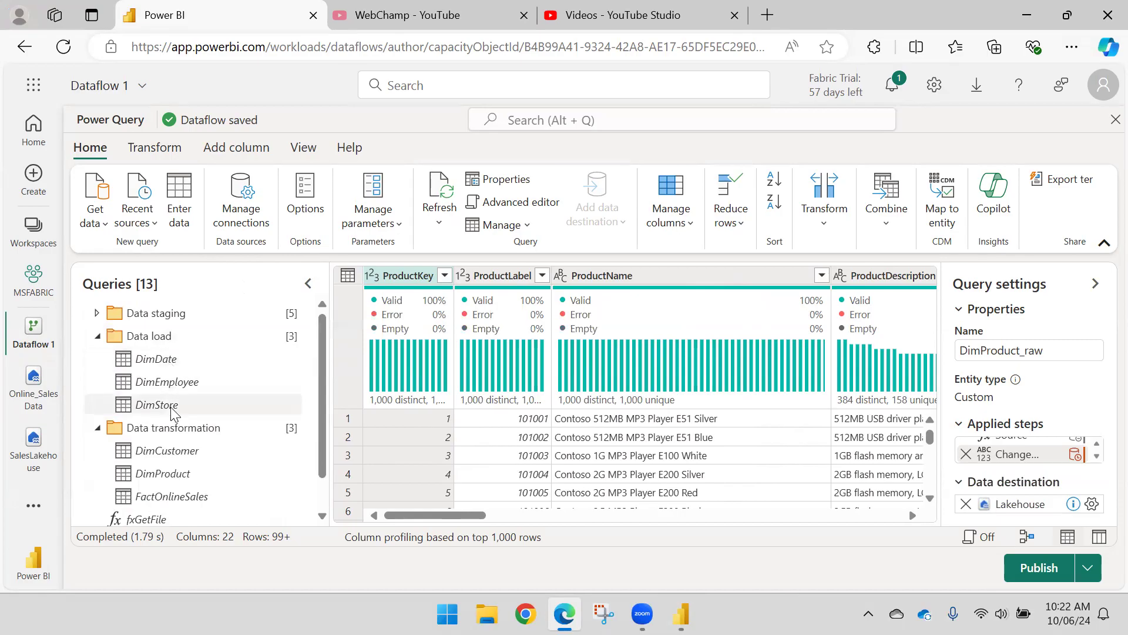
scroll(176, 353, "down", 1)
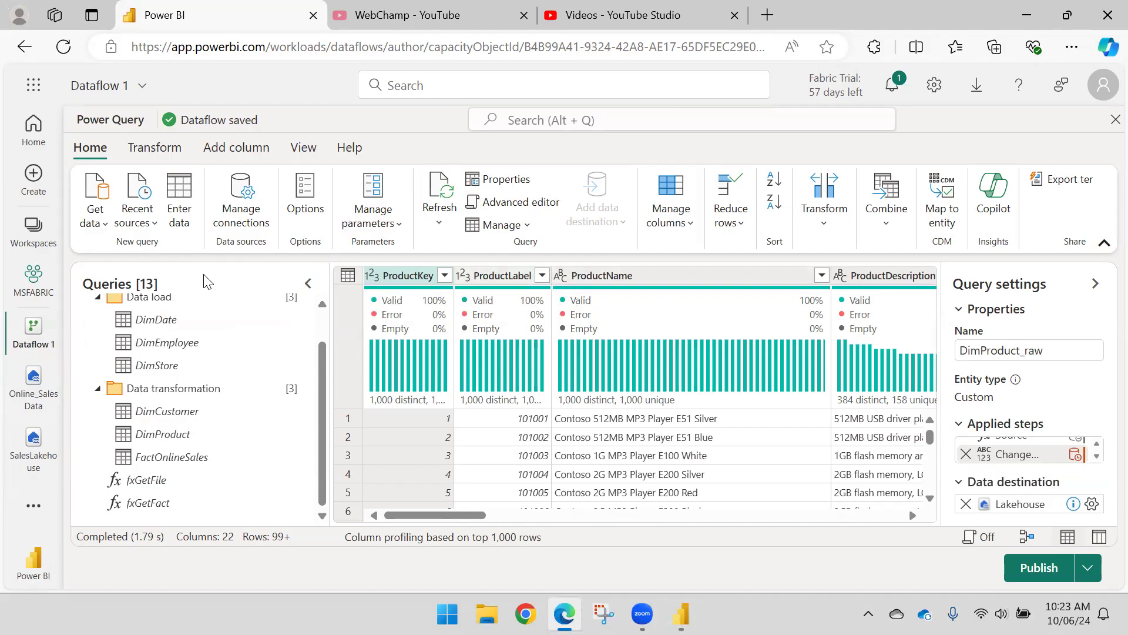
left_click(162, 320)
scroll(161, 326, "up", 1)
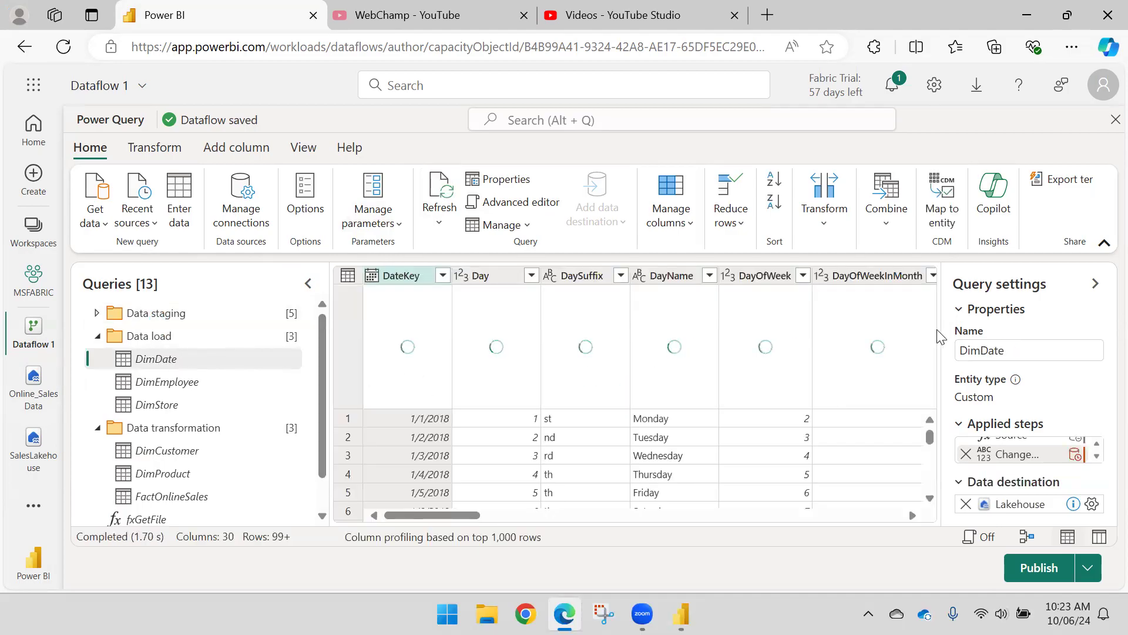
Step: Widen the query settings pane, open DimDate's data destination settings and continue with the Lakehouse (none) connection
left_click_drag(941, 332, 823, 330)
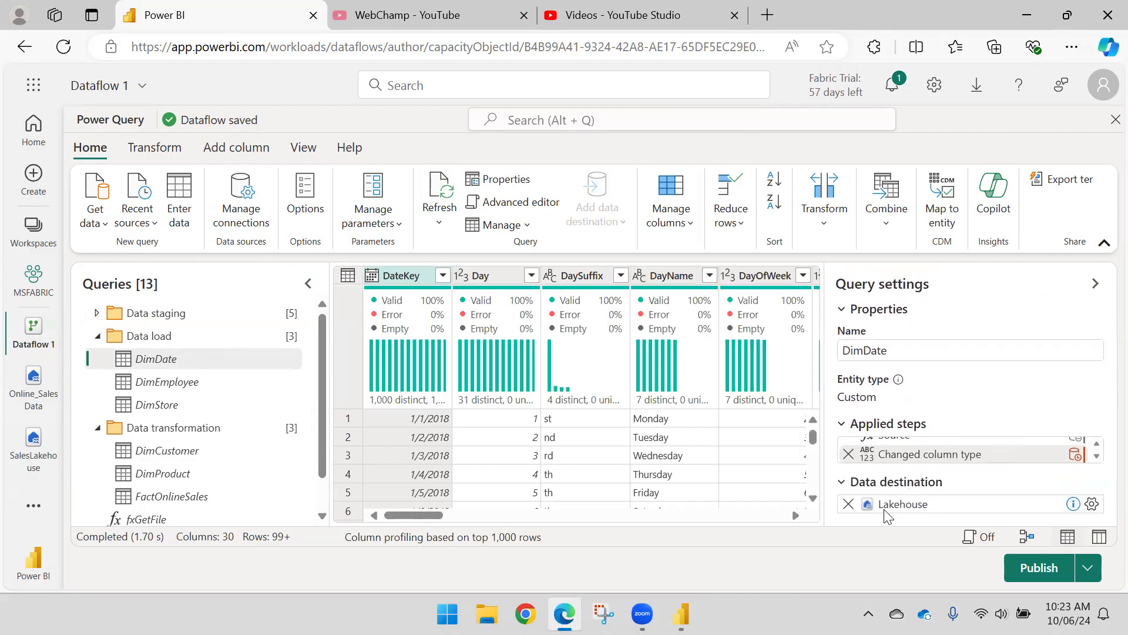
mouse_move(1071, 509)
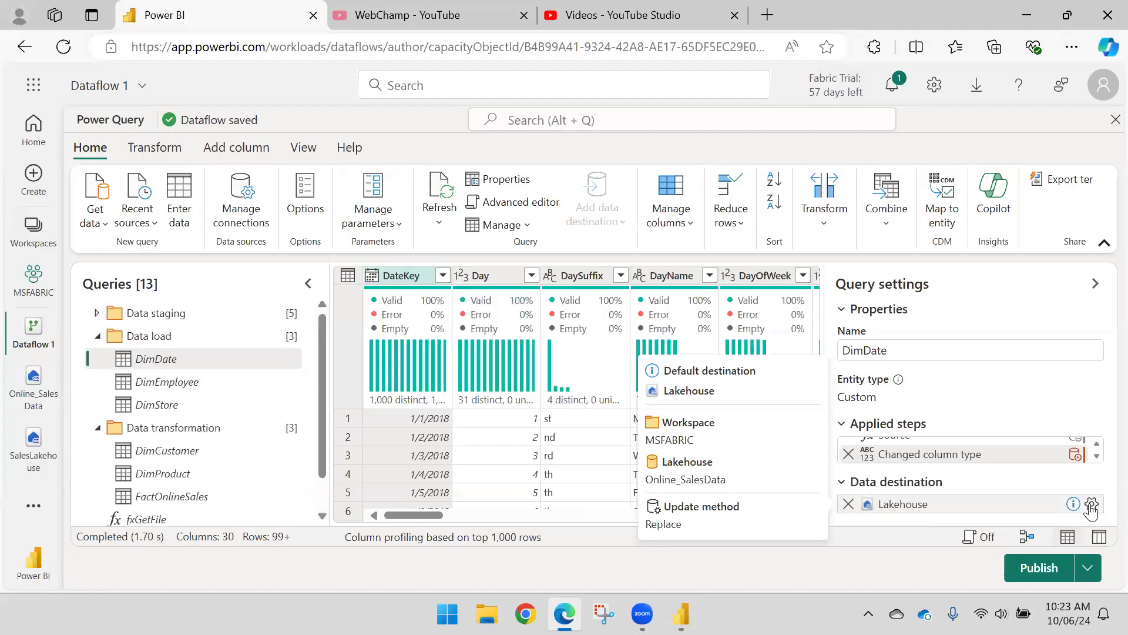
left_click(1091, 505)
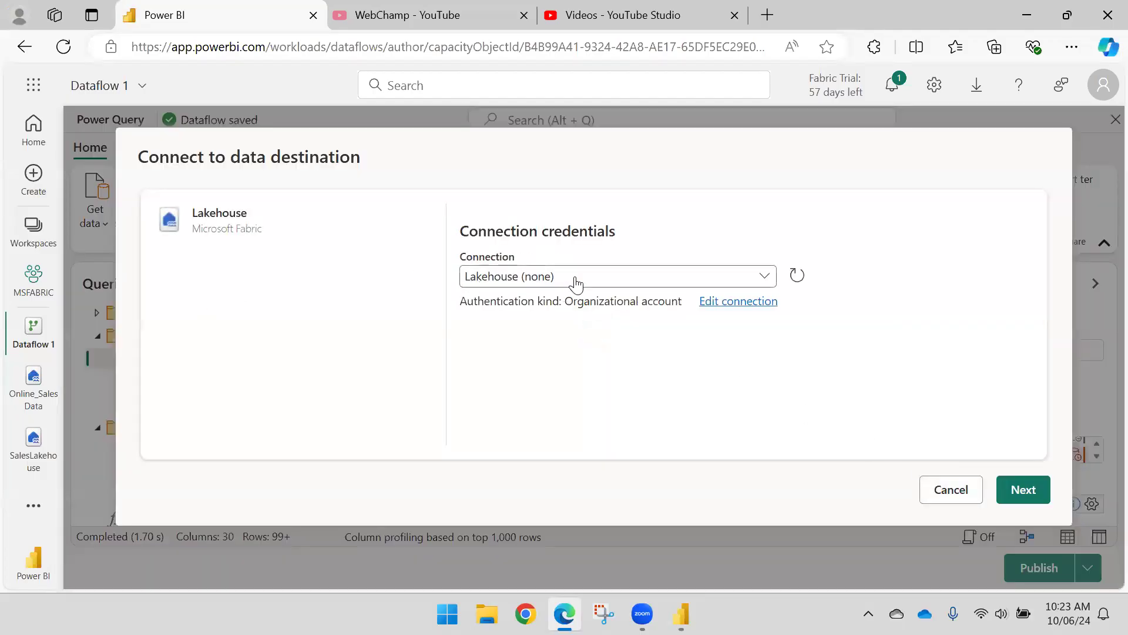
left_click(595, 281)
left_click(610, 260)
left_click(1023, 489)
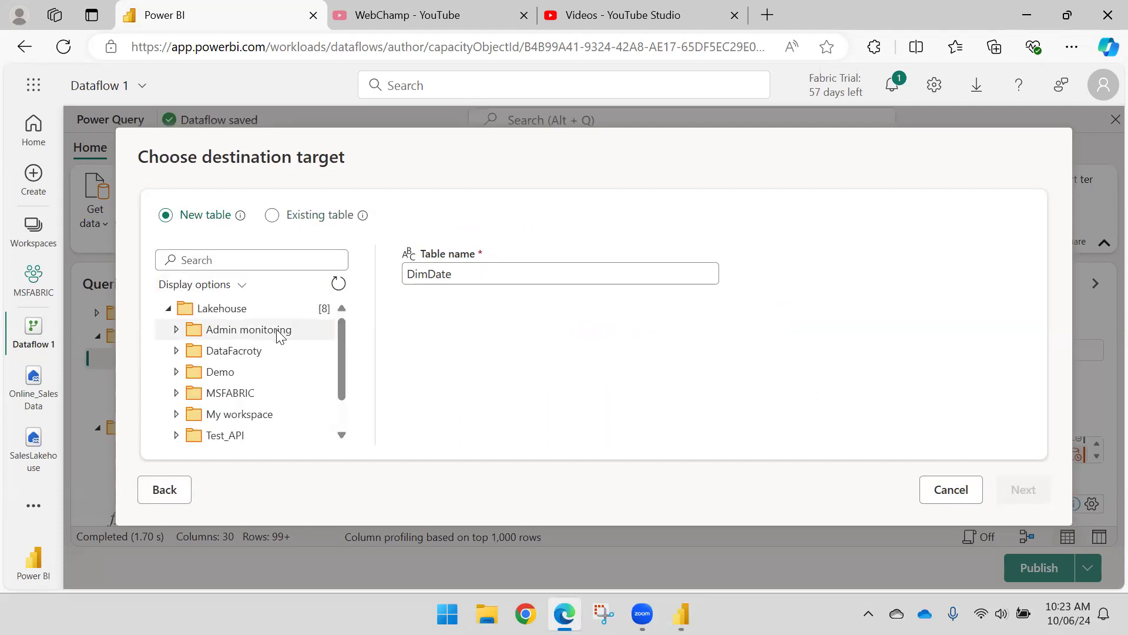
Step: Target a new DimDate table in the Online_SalesData lakehouse of the MSFABRIC workspace and save with automatic settings
left_click(242, 392)
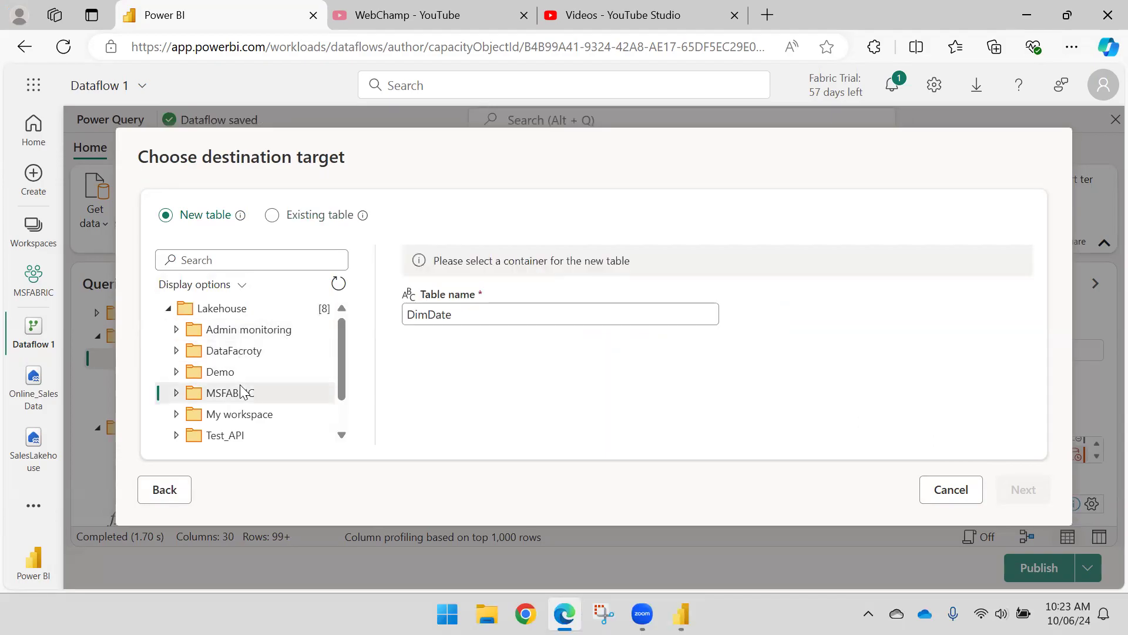
left_click(175, 393)
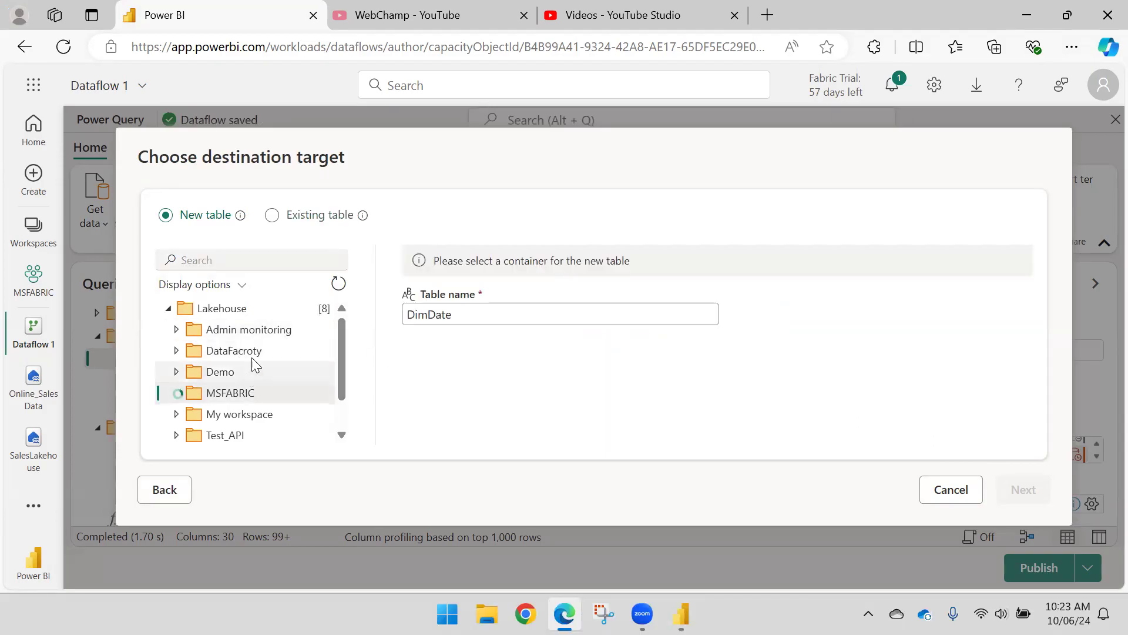
scroll(251, 330, "down", 1)
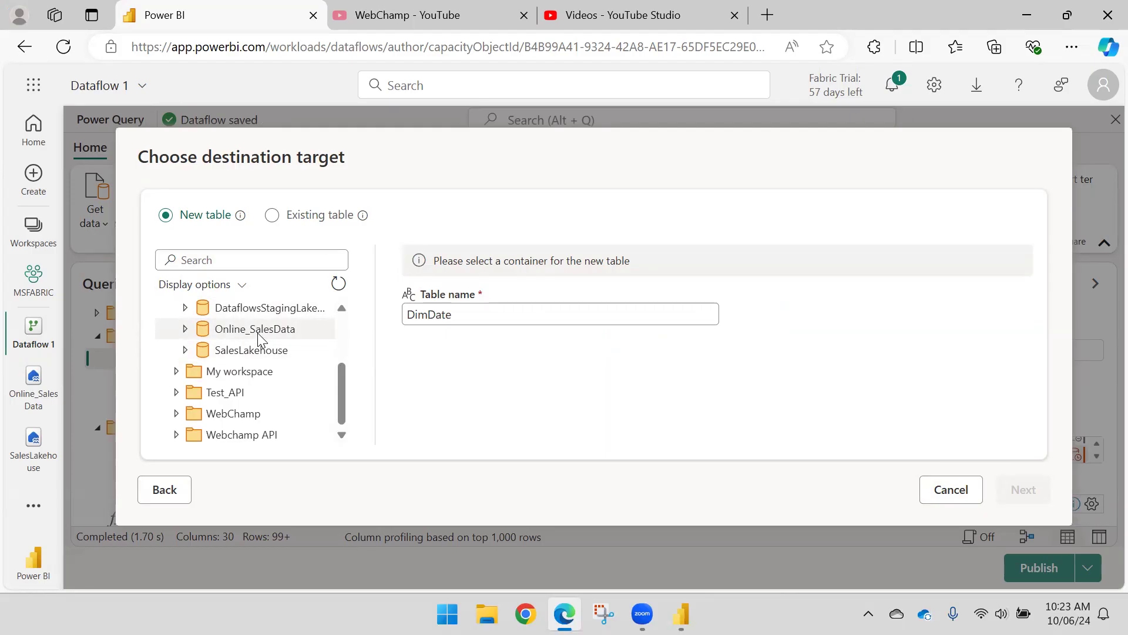
left_click(258, 333)
left_click(1014, 490)
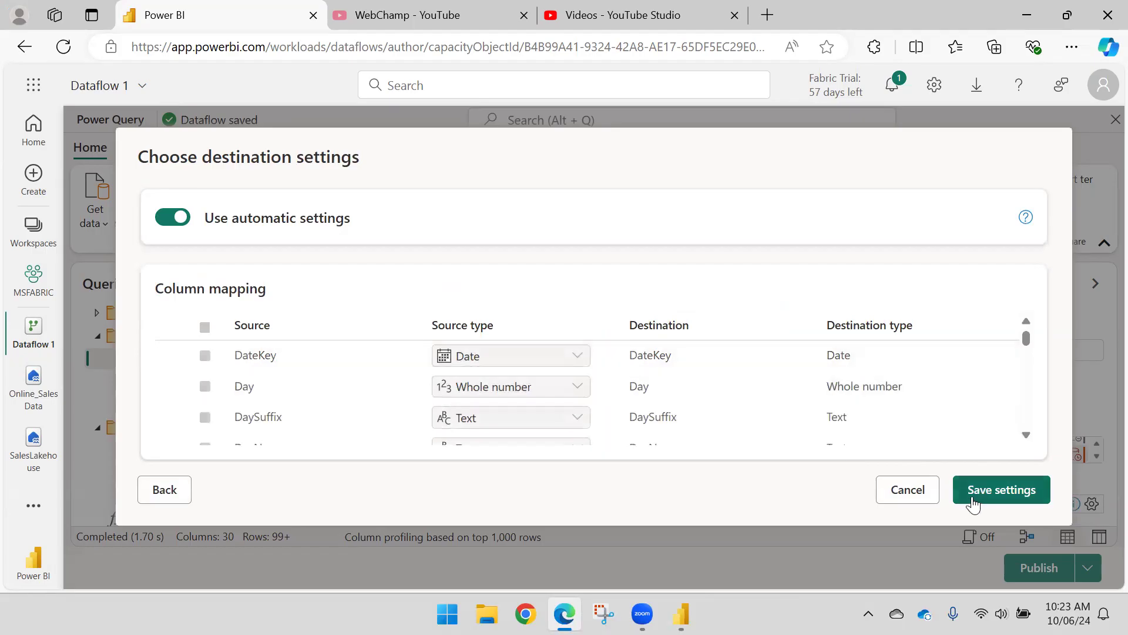
left_click(978, 500)
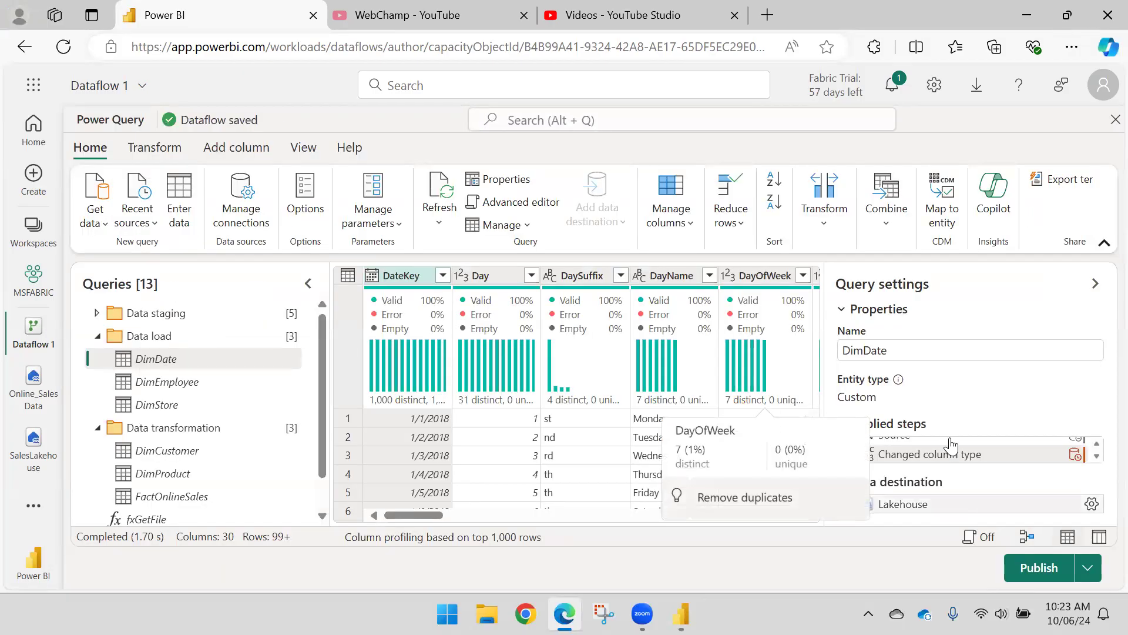
Step: Open the data destination settings of the DimEmployee query and continue with the Lakehouse (none) connection
left_click(187, 390)
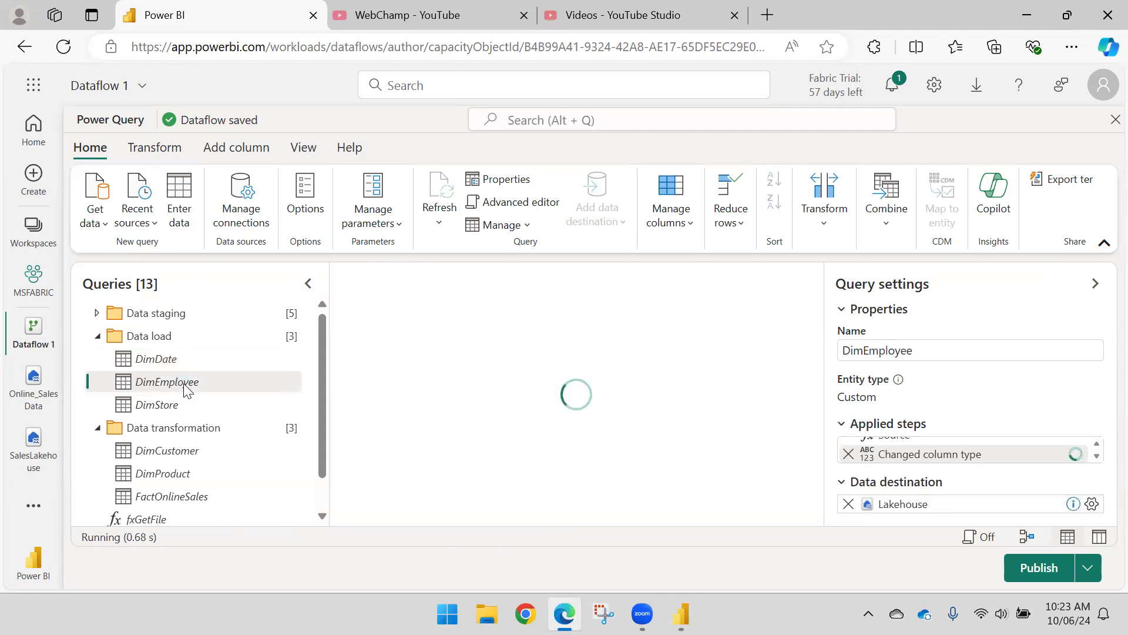
mouse_move(1090, 504)
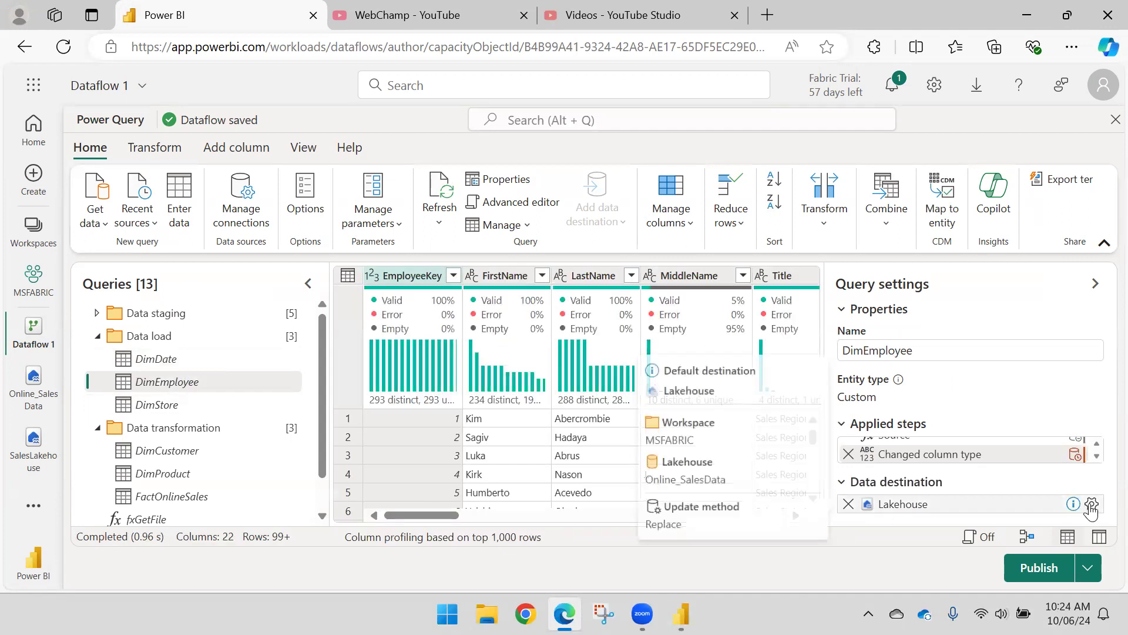
left_click(1092, 507)
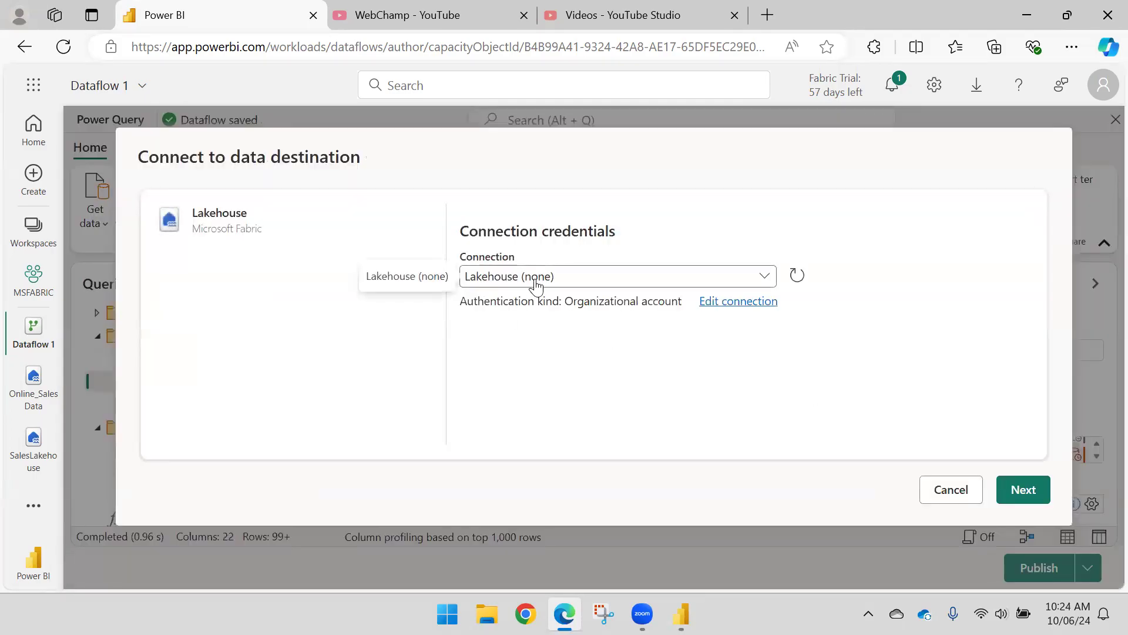
left_click(536, 285)
left_click(812, 281)
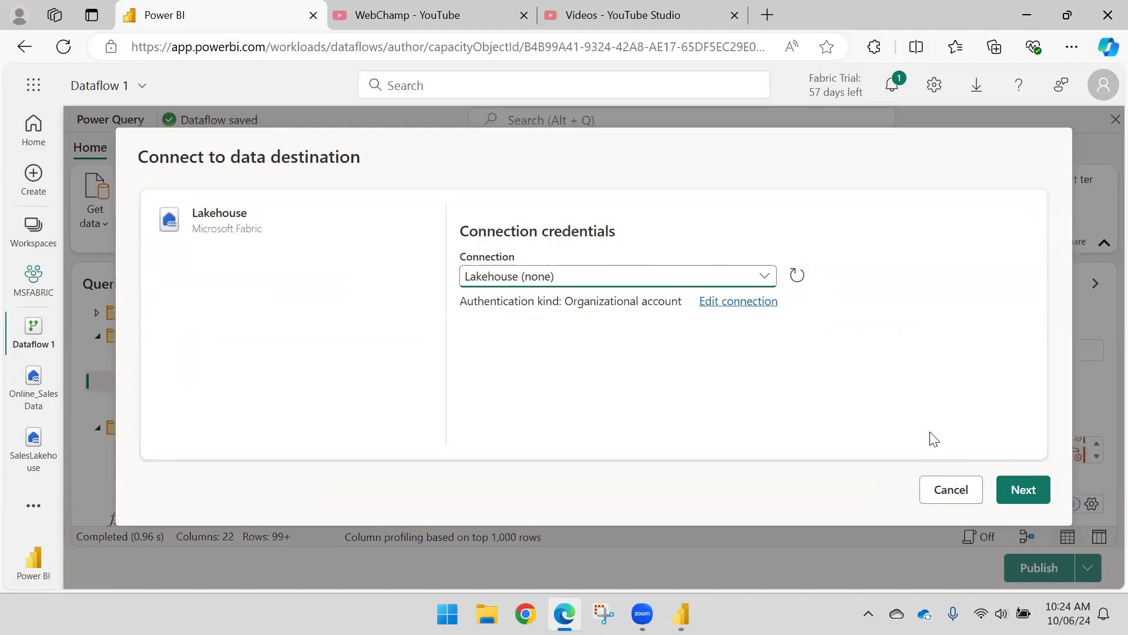
left_click(1021, 490)
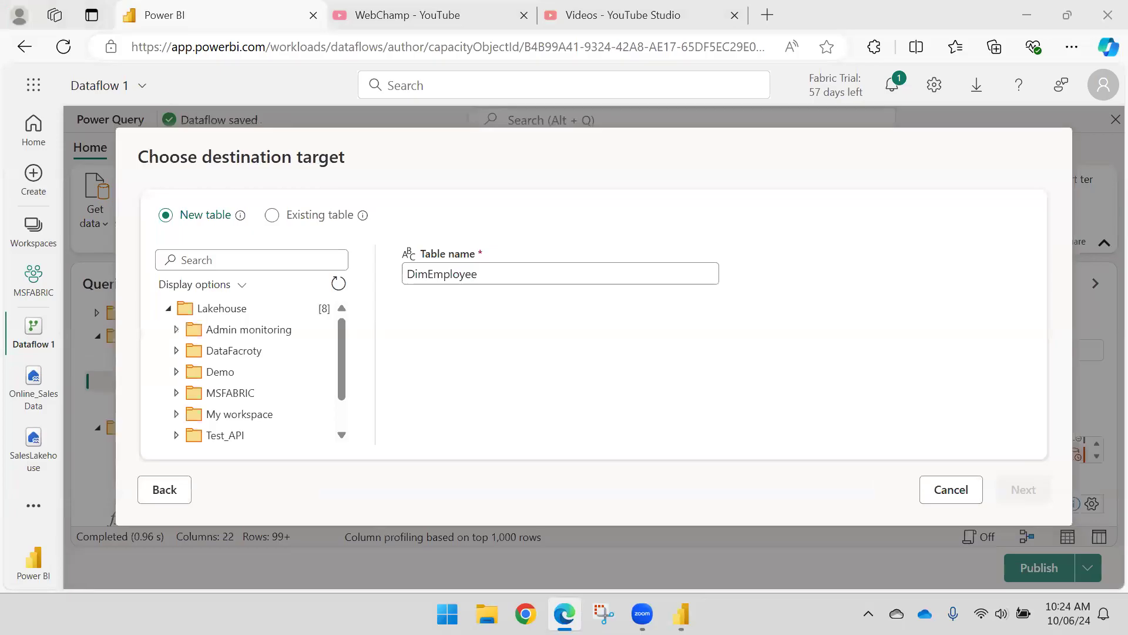
Step: Target a new DimEmployee table in MSFABRIC's Online_SalesData lakehouse and save with automatic settings
left_click(230, 394)
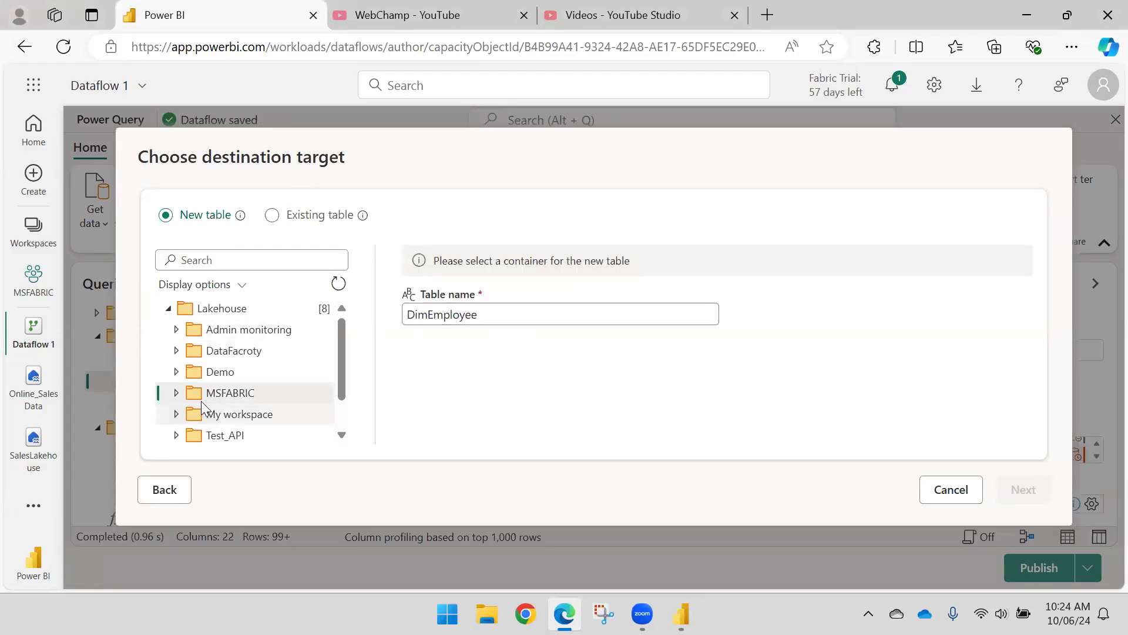
left_click(176, 392)
scroll(270, 352, "down", 2)
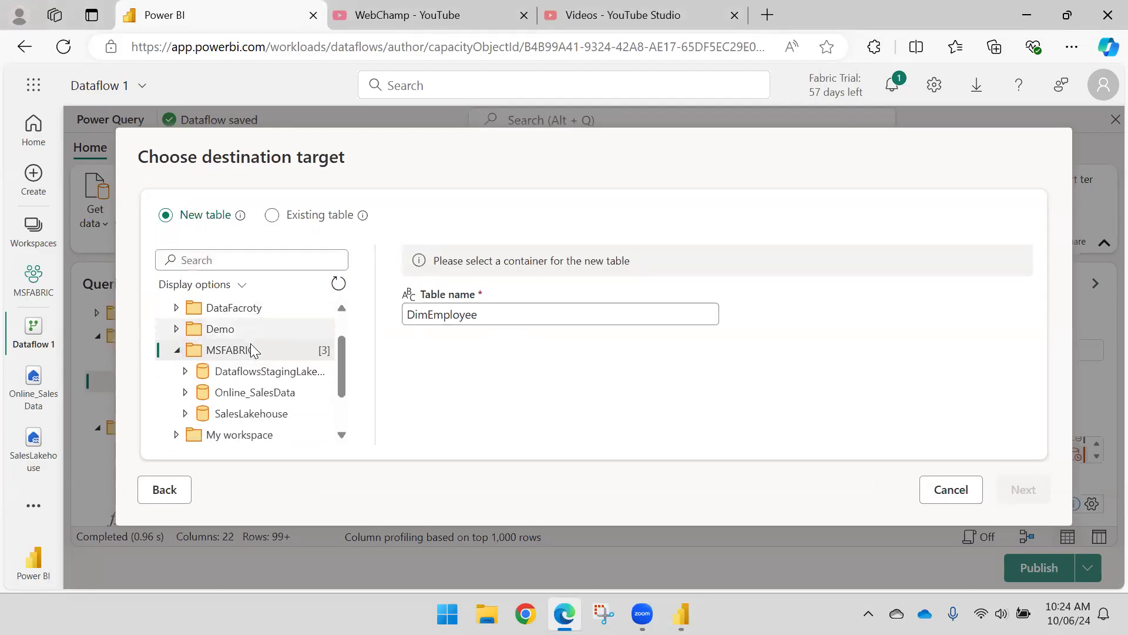
left_click(265, 392)
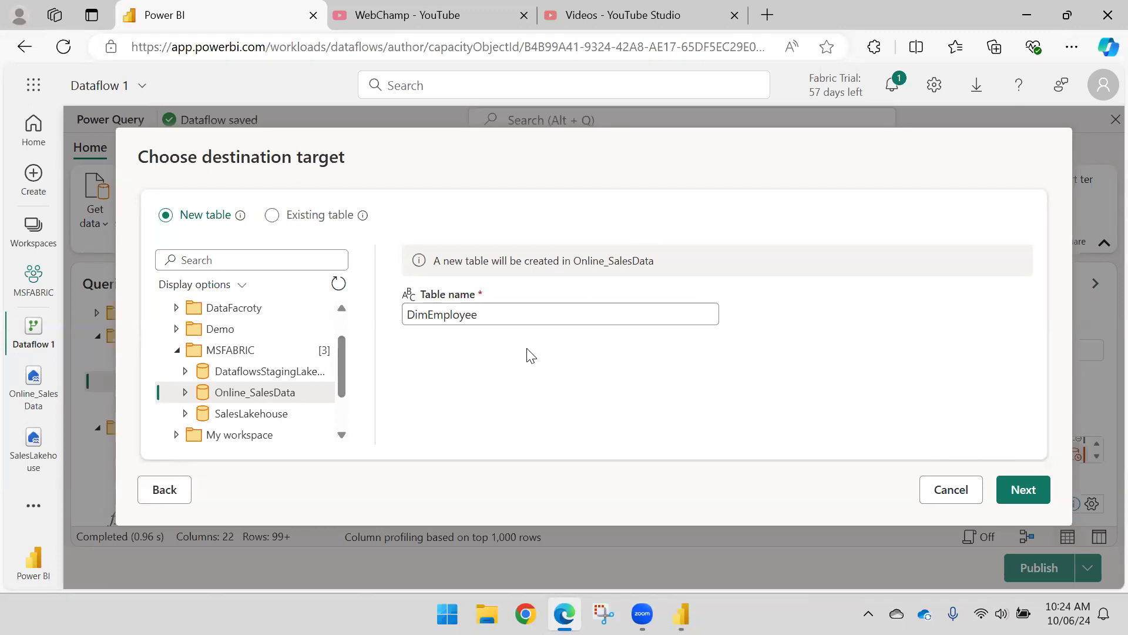
left_click(1020, 488)
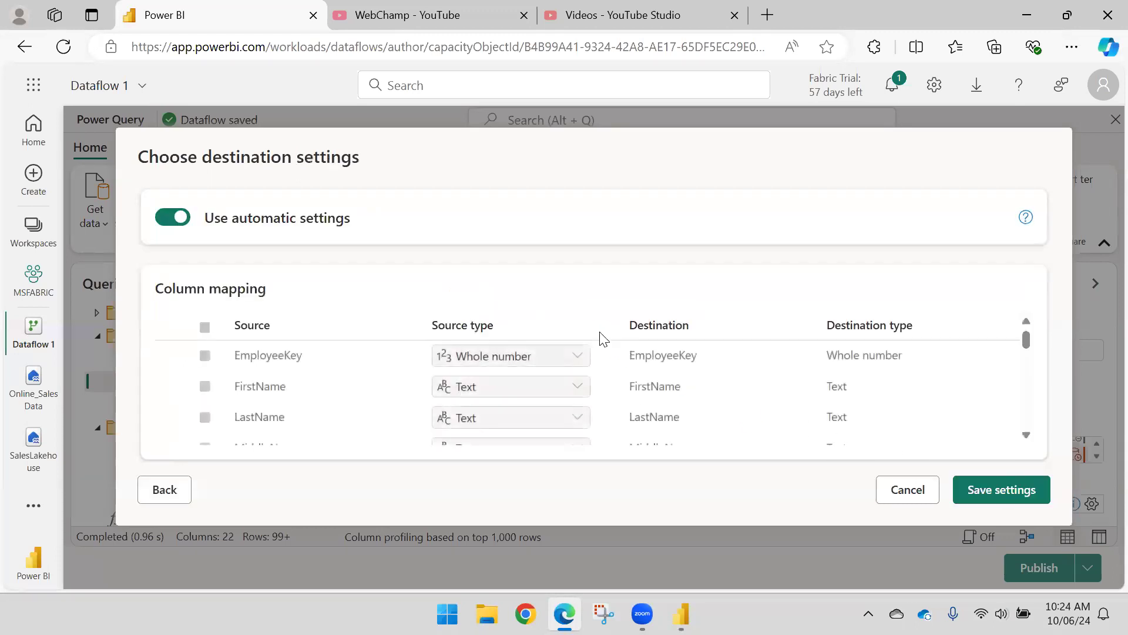
left_click(1009, 489)
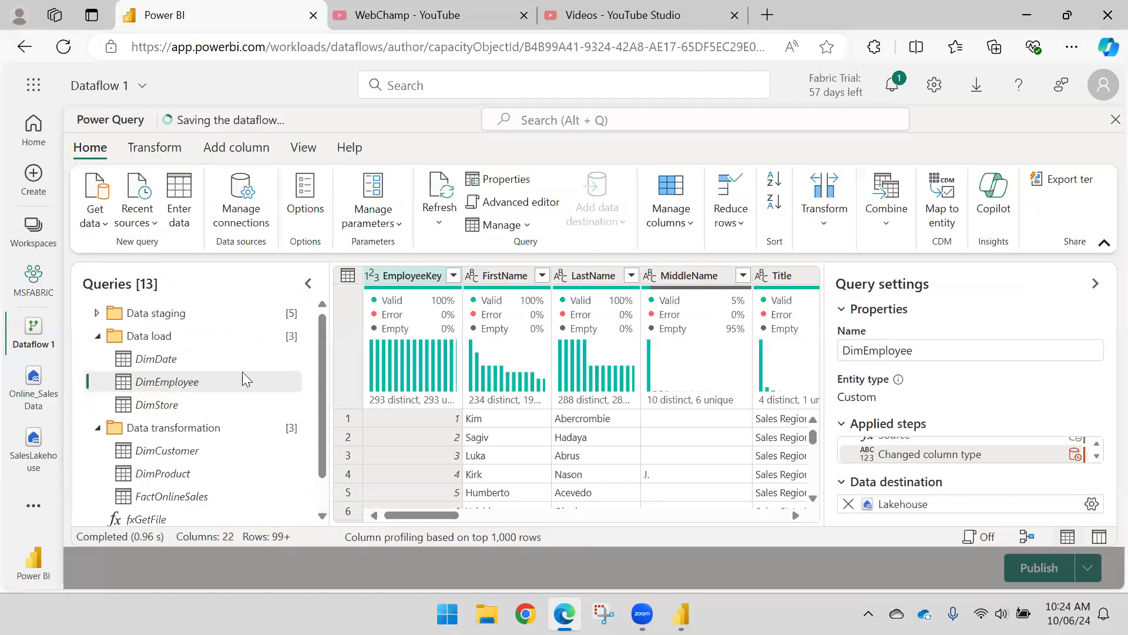
Step: Set the DimStore query's data destination to a new DimStore table in MSFABRIC's Online_SalesData lakehouse, using automatic settings
left_click(195, 406)
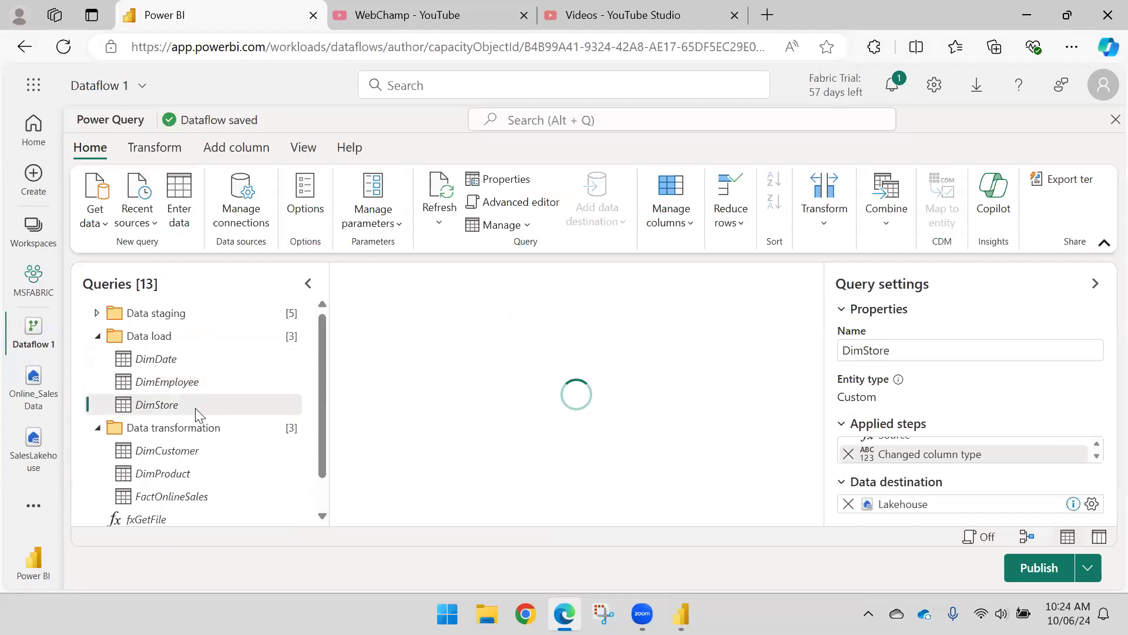
left_click(1091, 503)
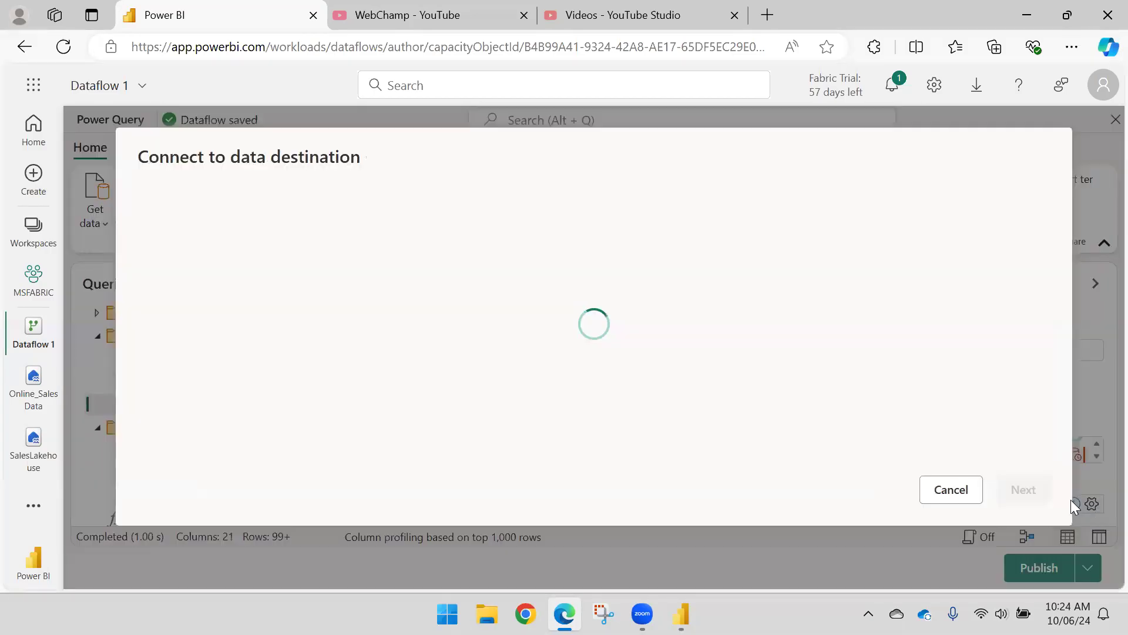
left_click(1043, 488)
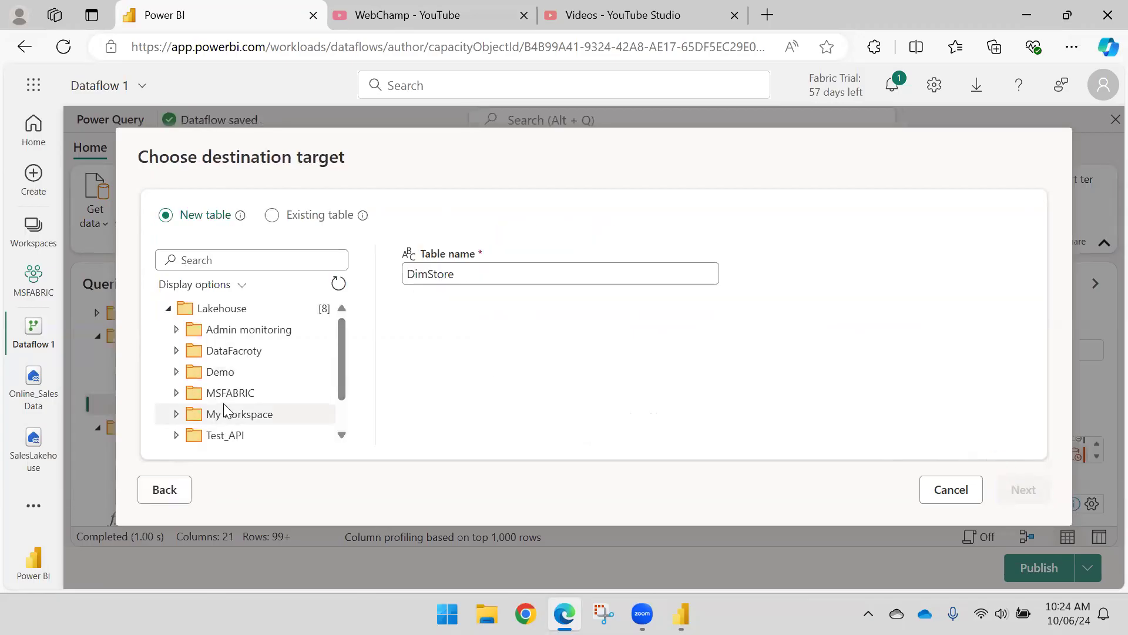
scroll(235, 370, "down", 1)
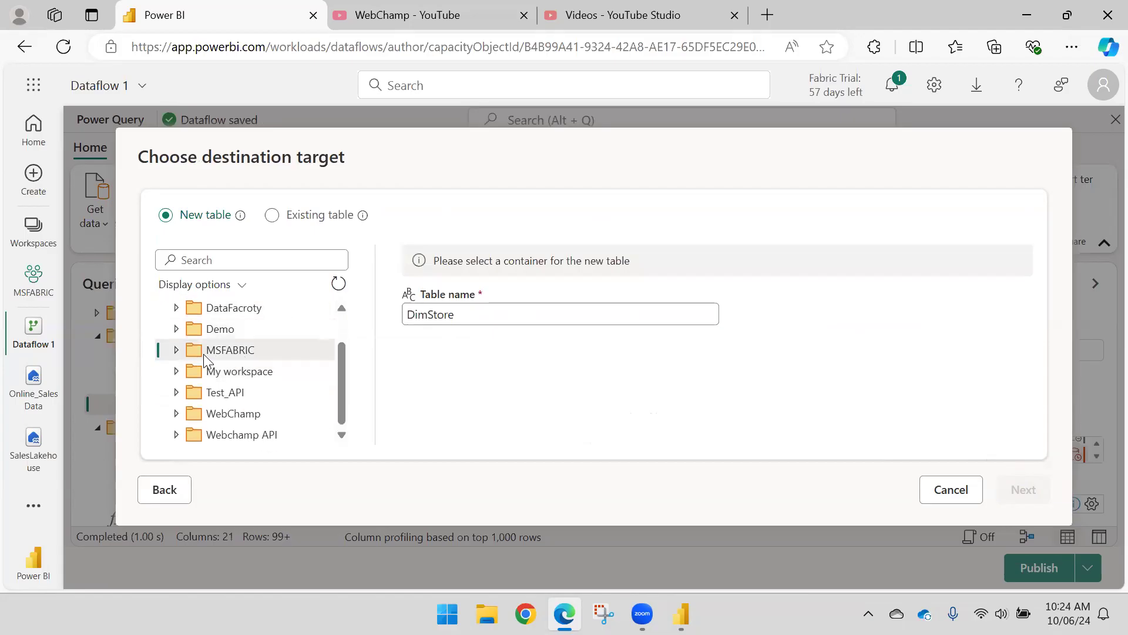
left_click(177, 350)
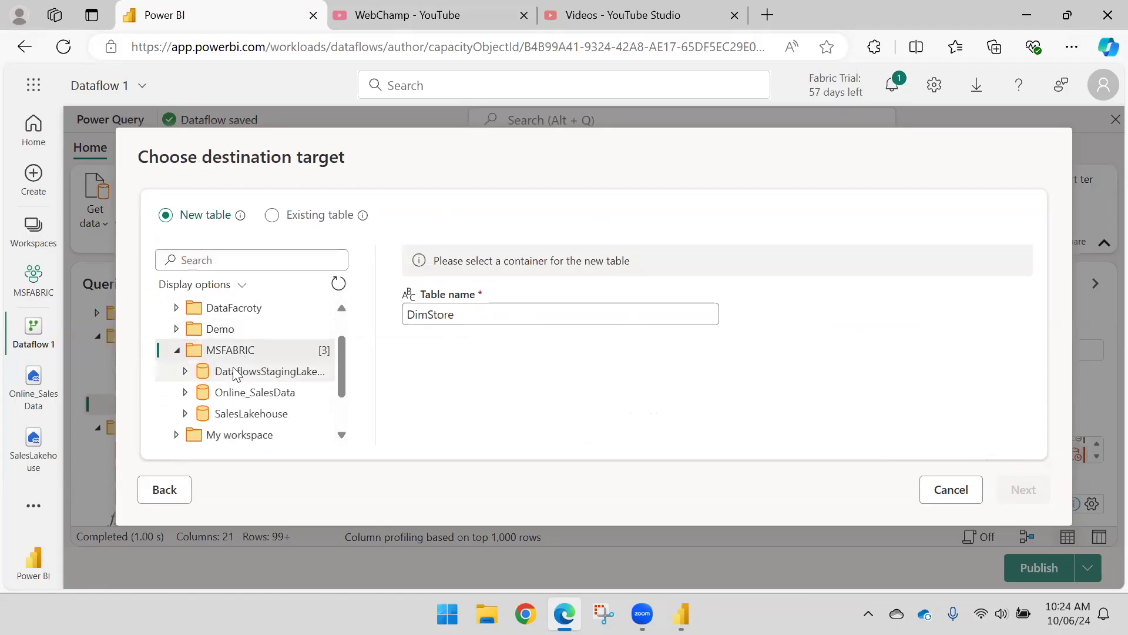
left_click(222, 391)
left_click(1027, 491)
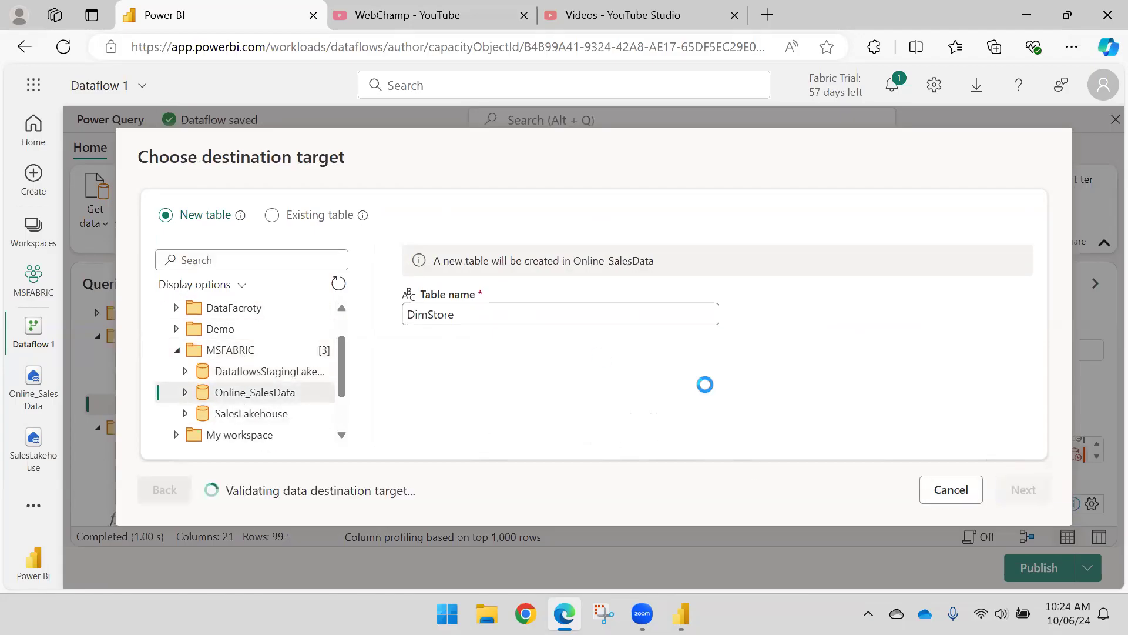
left_click(977, 493)
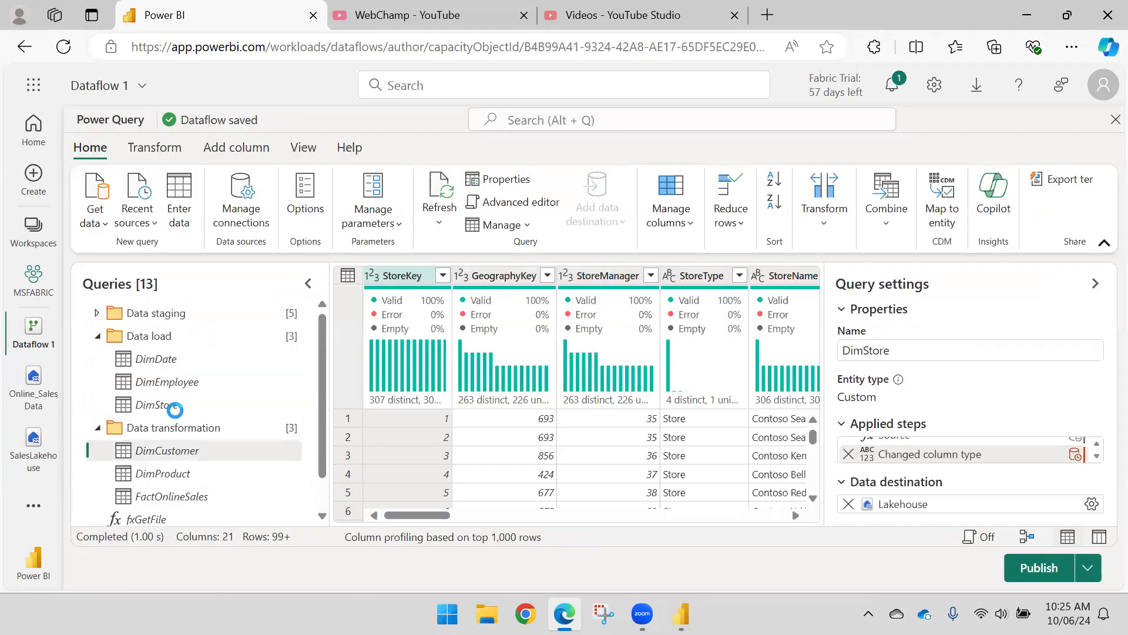
Step: Set the DimCustomer query's data destination to a new DimCustomer table in MSFABRIC's Online_SalesData lakehouse, using automatic settings
left_click(177, 411)
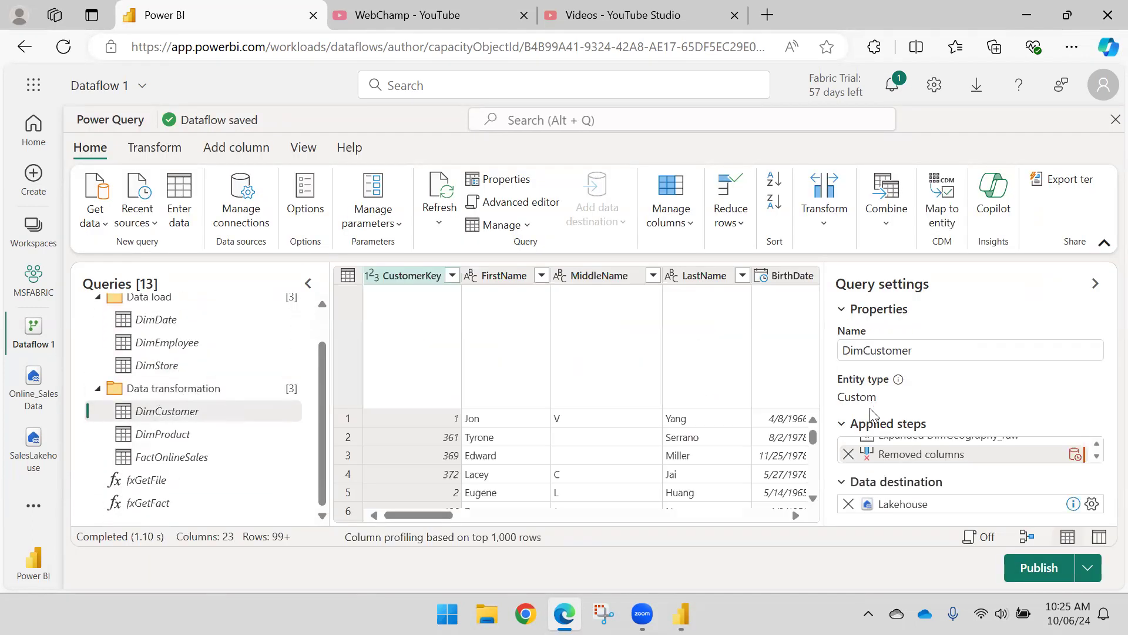
left_click(1091, 504)
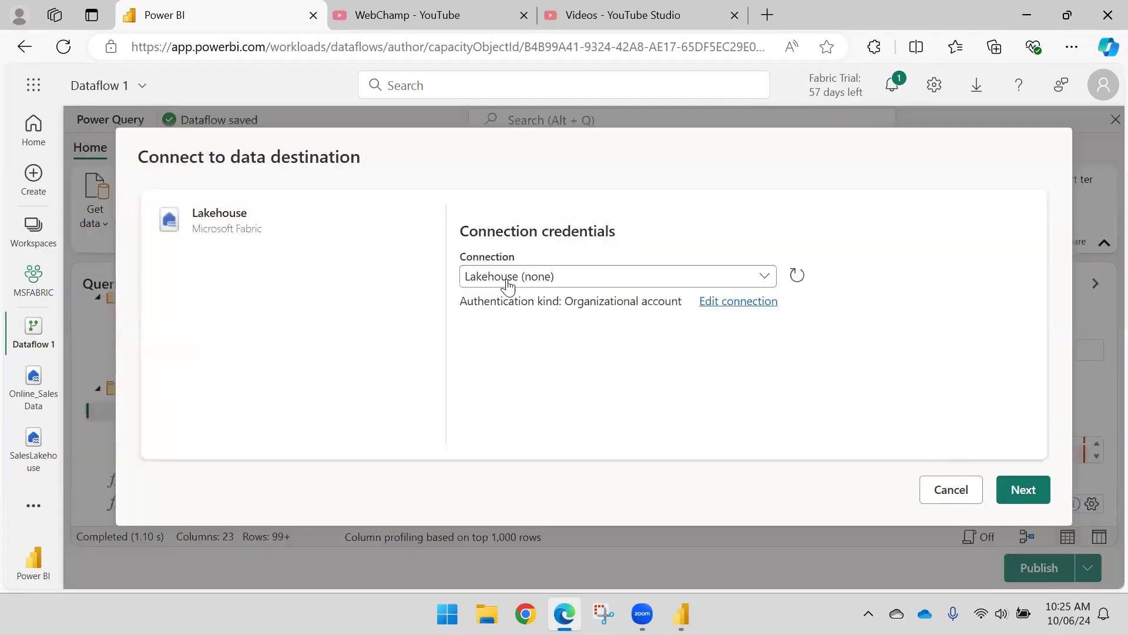
left_click(1021, 490)
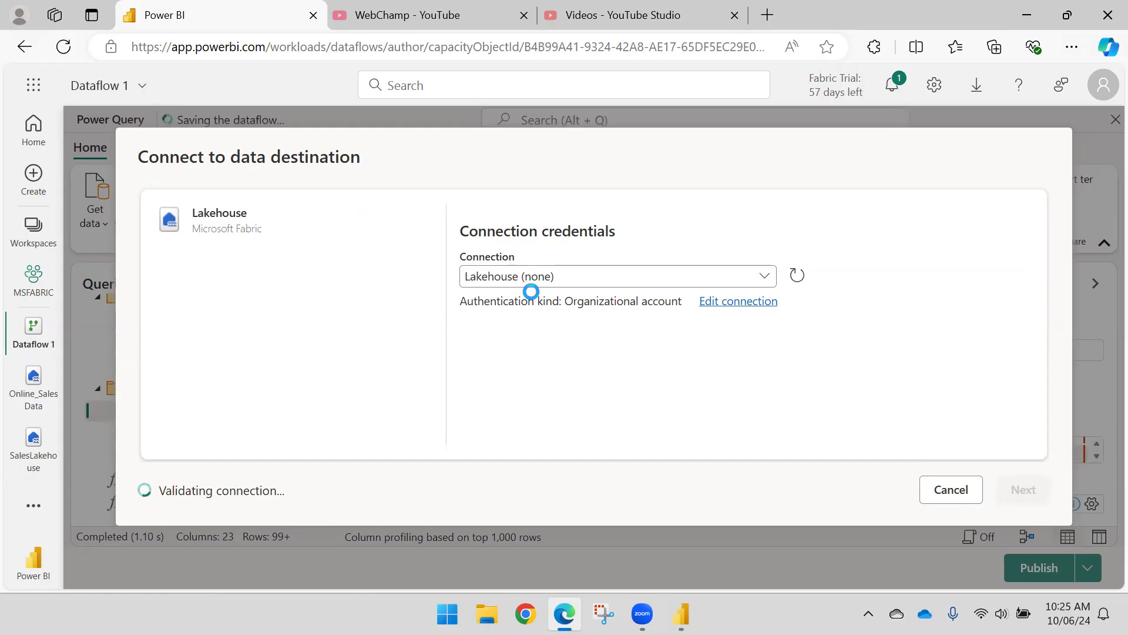
left_click(235, 393)
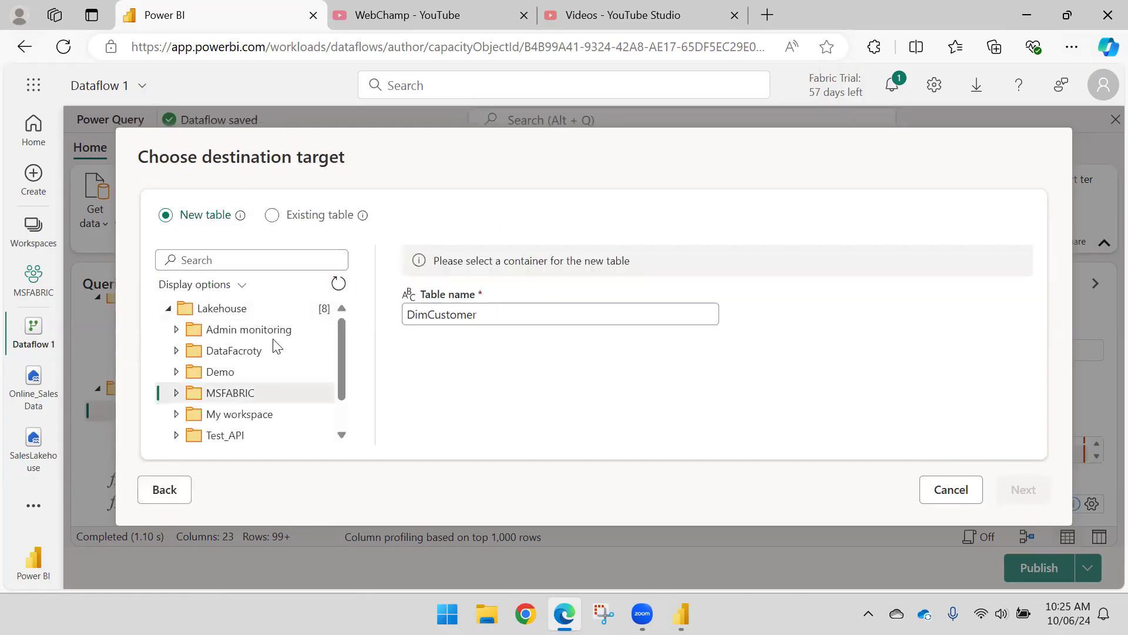
left_click(177, 392)
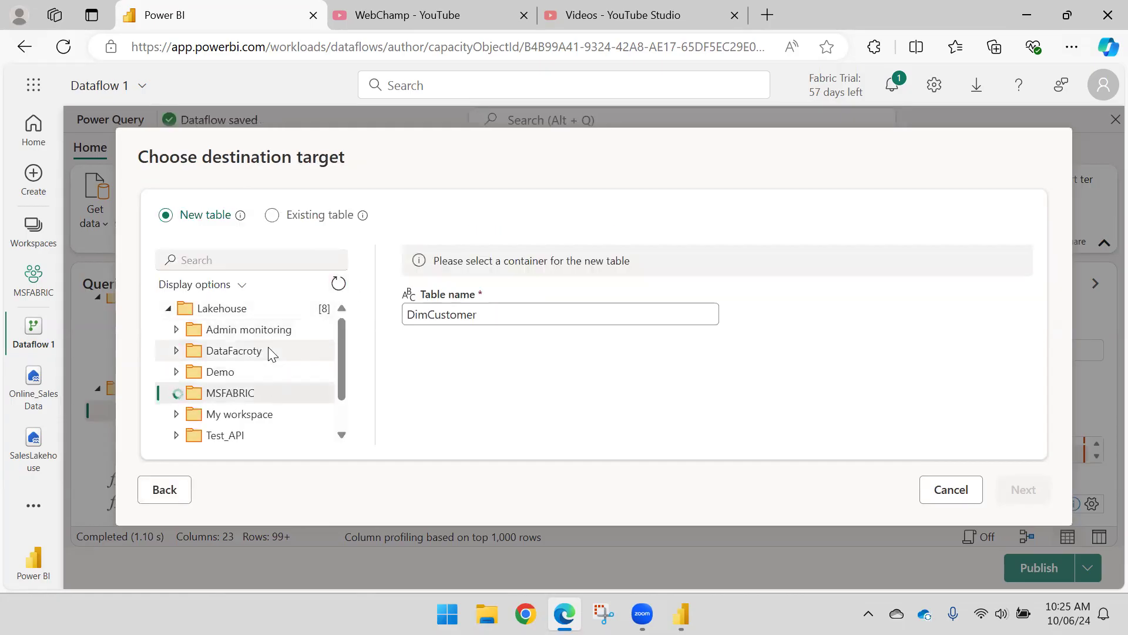
left_click(250, 393)
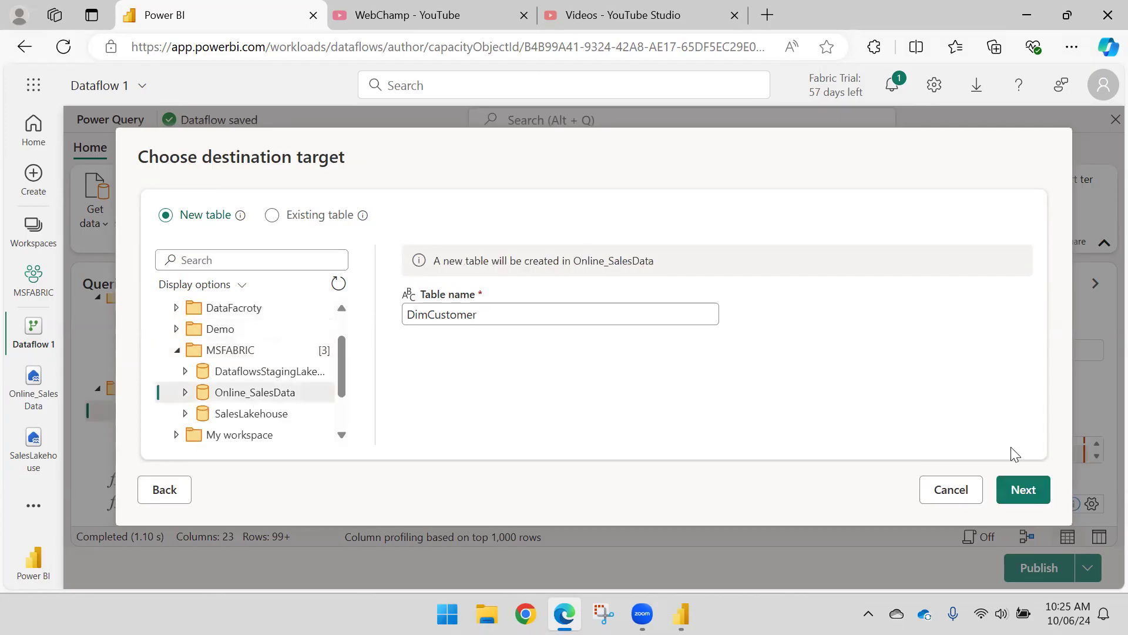
left_click(1013, 490)
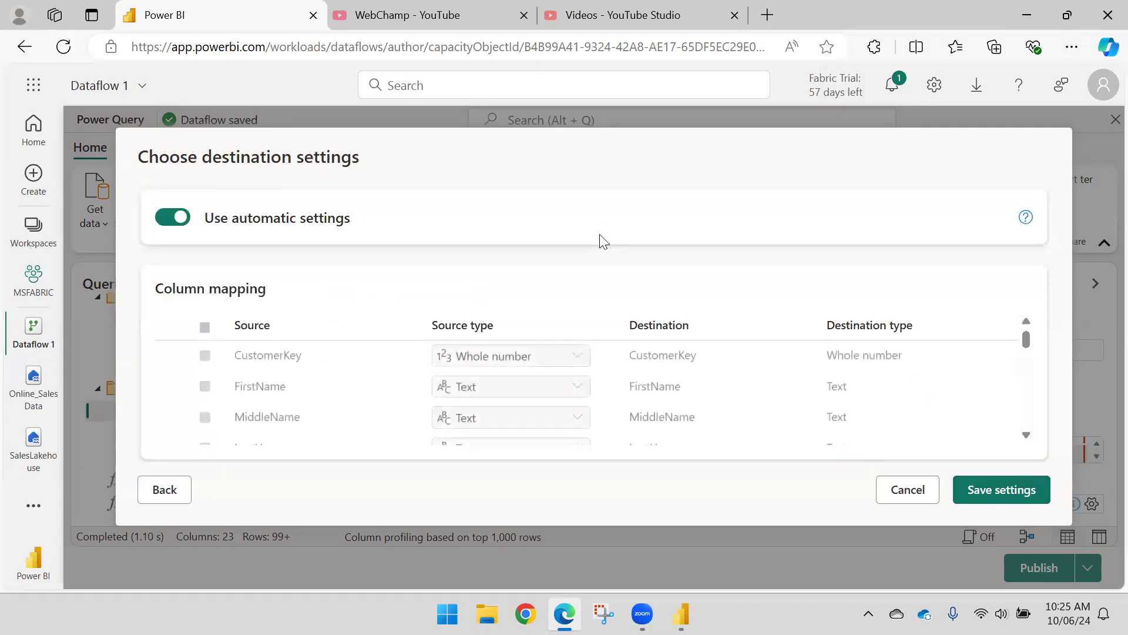
left_click(1002, 490)
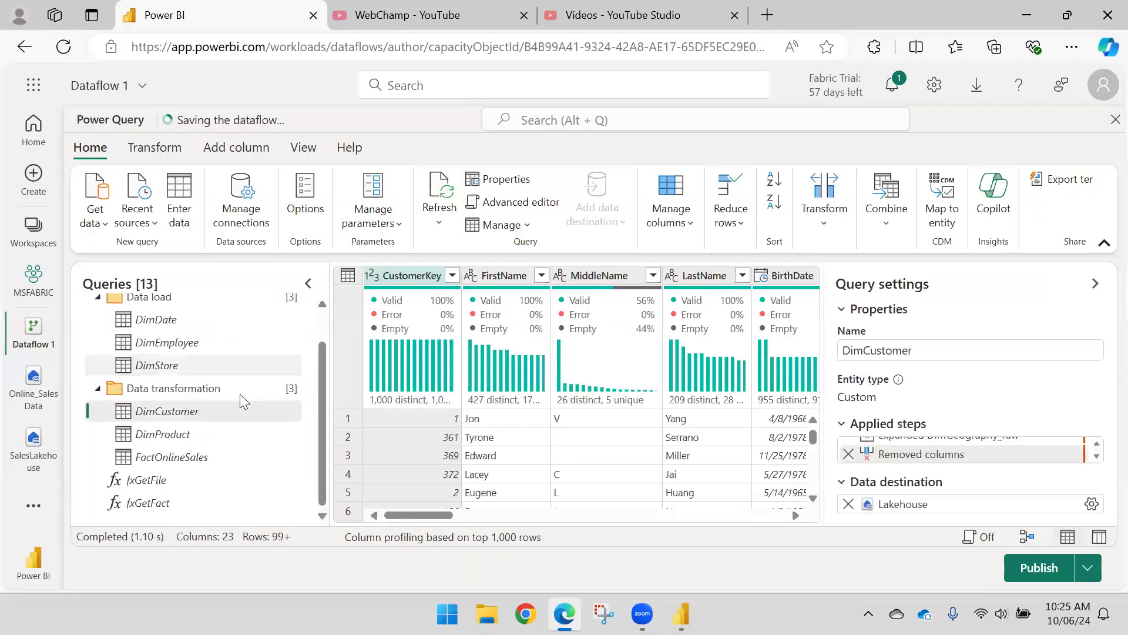
Step: Set the DimProduct query's data destination to a new DimProduct table in MSFABRIC's Online_SalesData lakehouse, using automatic settings
left_click(194, 438)
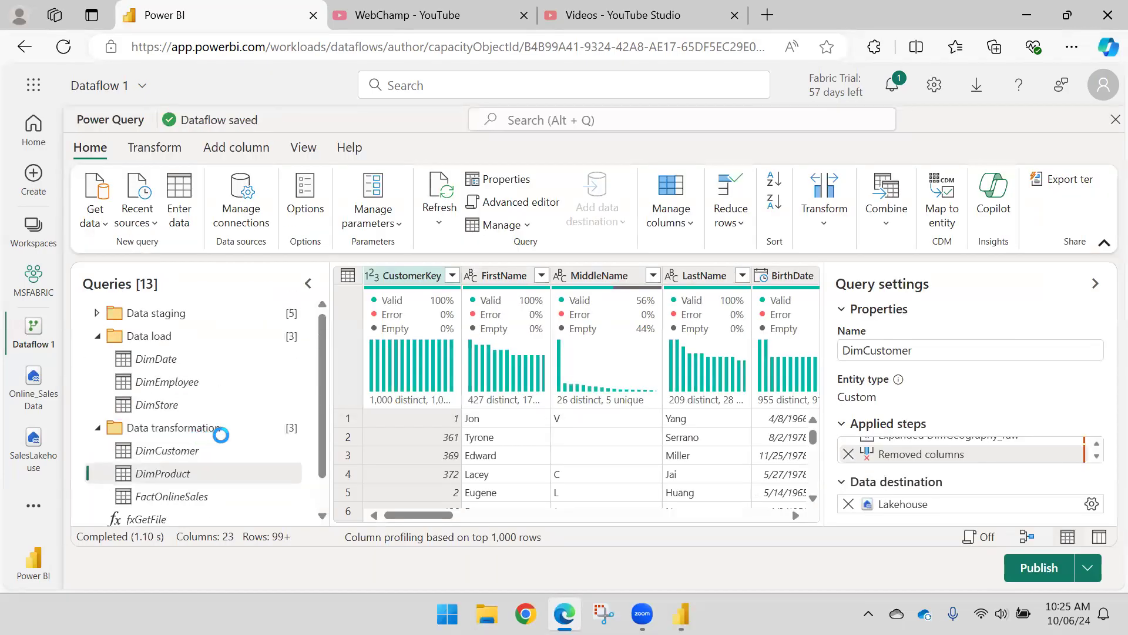
scroll(247, 395, "down", 2)
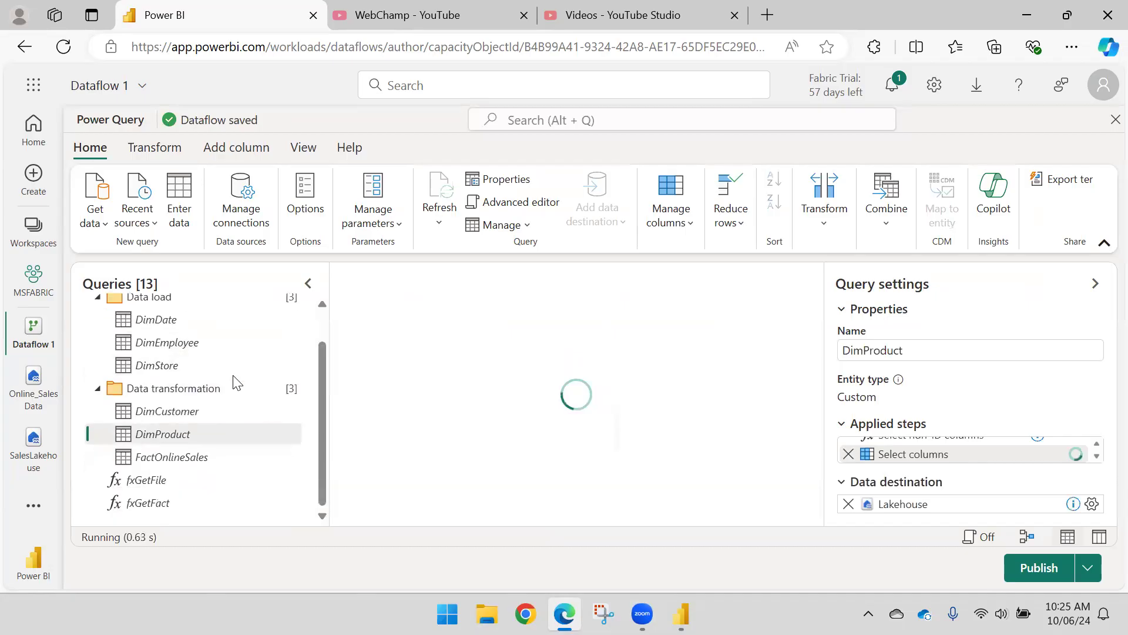
left_click(1091, 506)
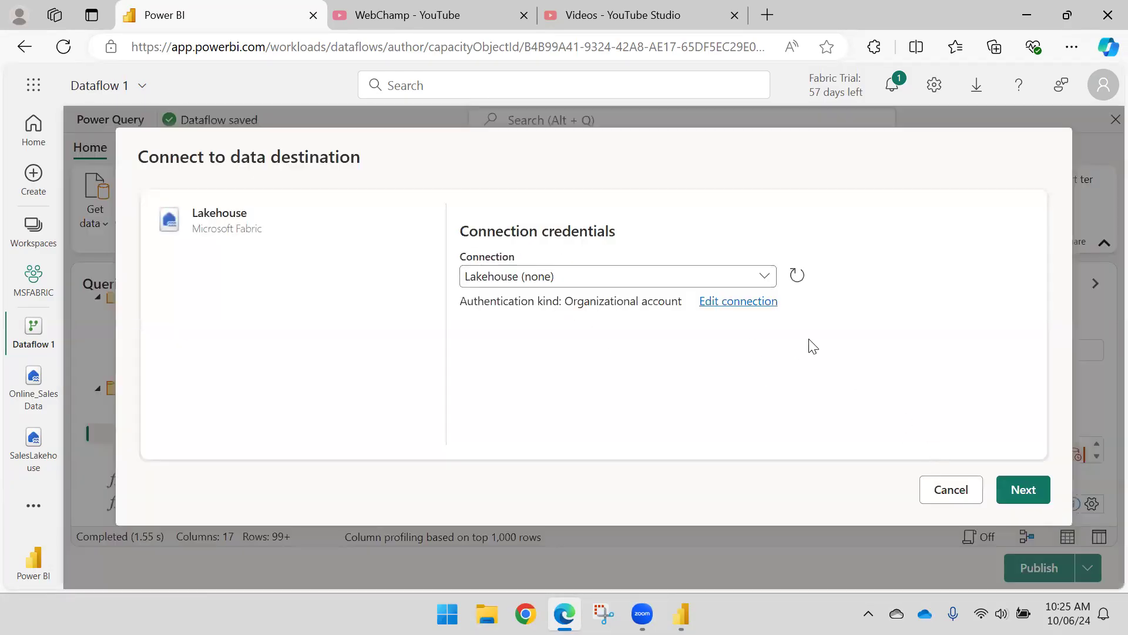
left_click(1022, 491)
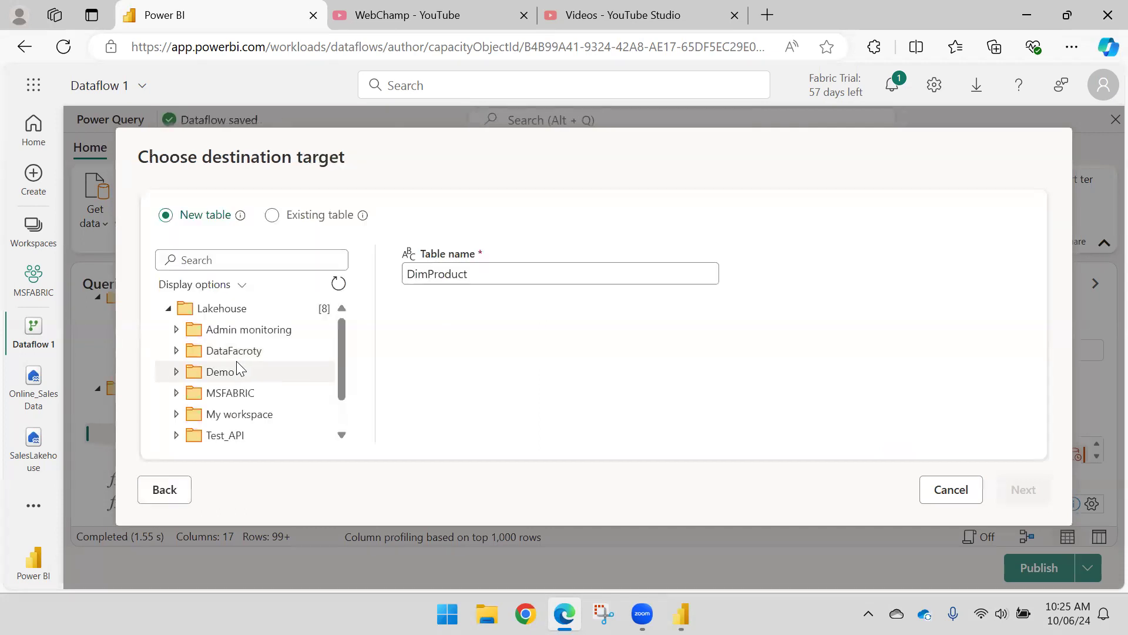
left_click(215, 391)
left_click(176, 350)
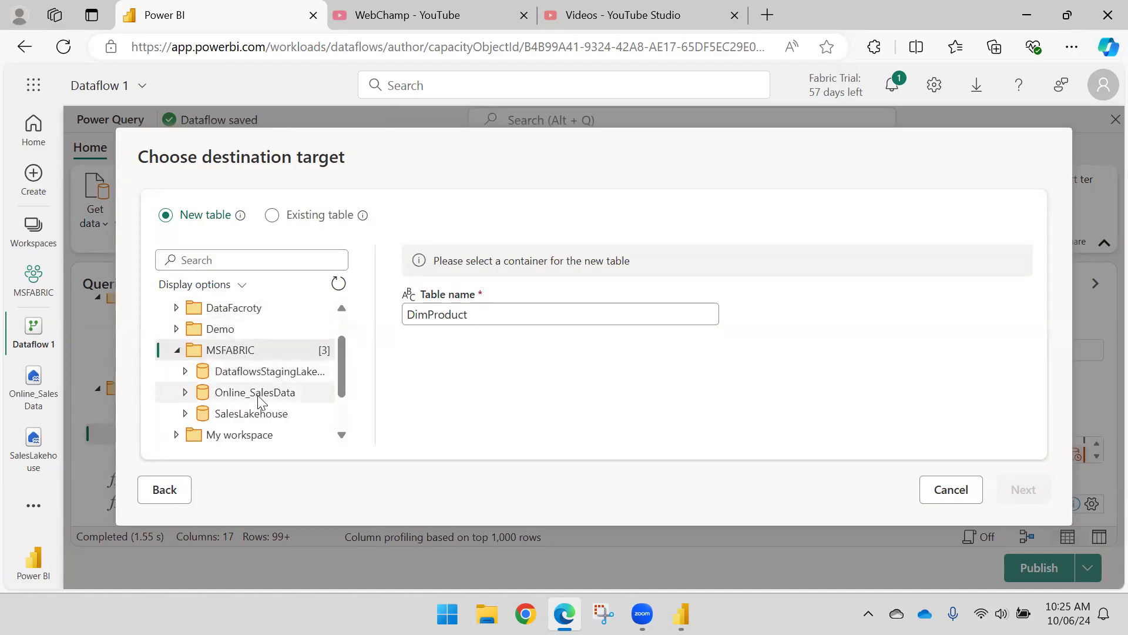
left_click(260, 402)
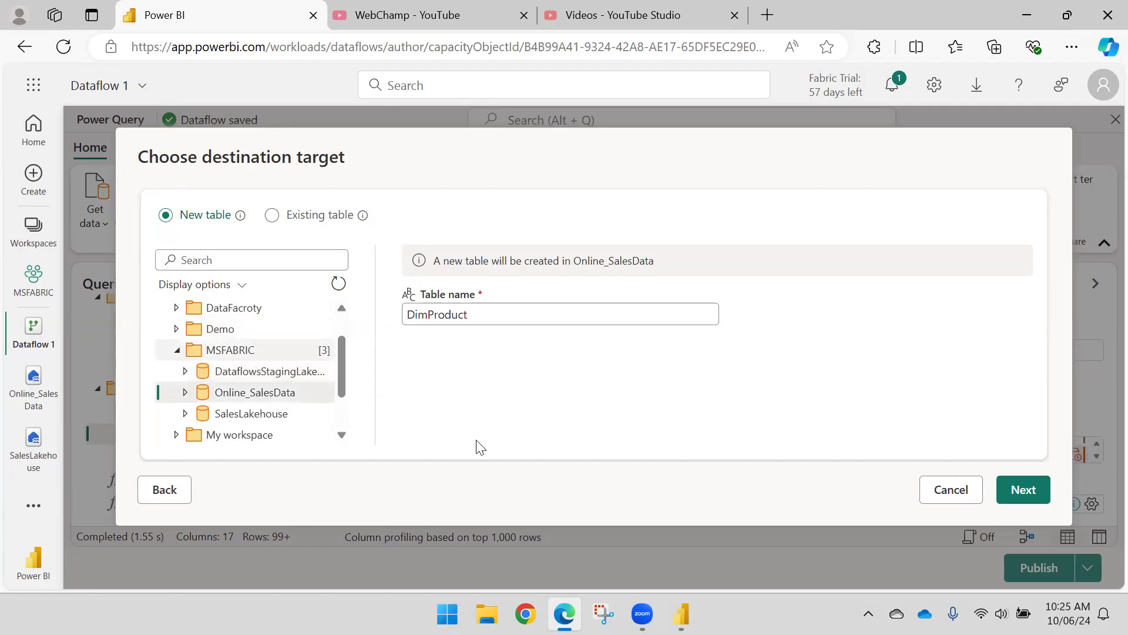
left_click(1020, 499)
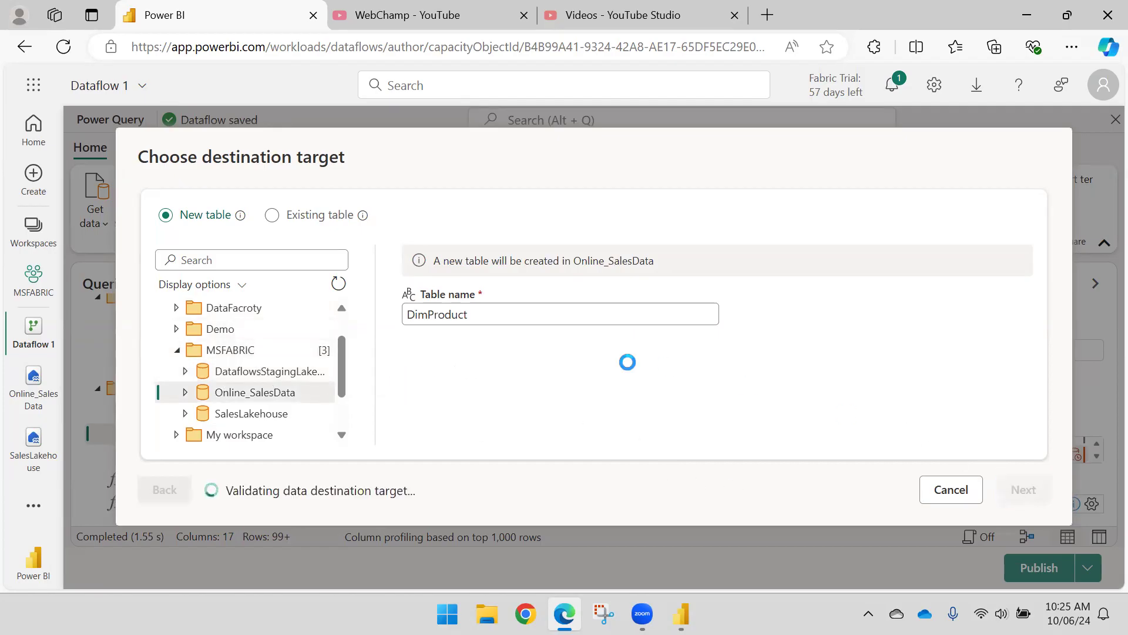
scroll(441, 365, "down", 3)
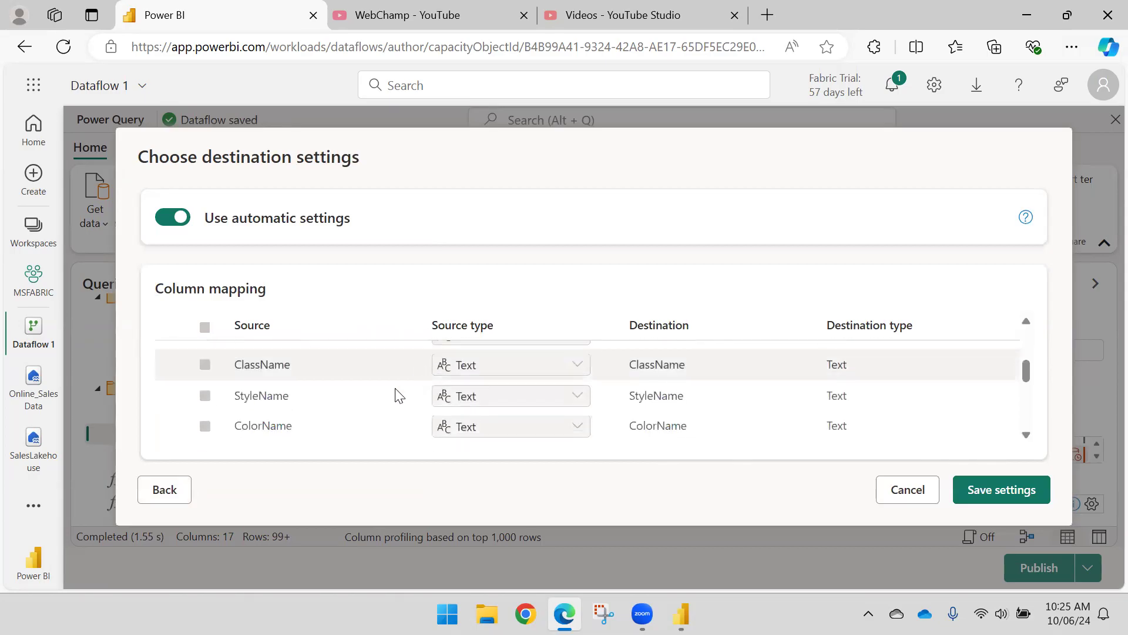
left_click(991, 493)
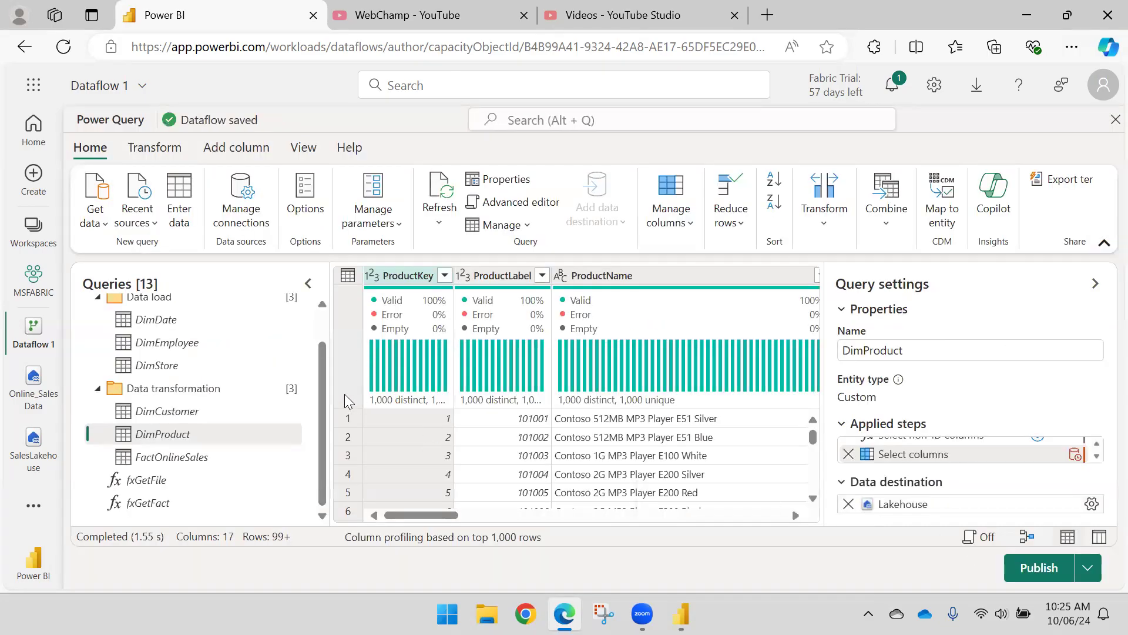
Step: Set the FactOnlineSales query's data destination to a new FactOnlineSales table in MSFABRIC's Online_SalesData lakehouse, using automatic settings
left_click(171, 468)
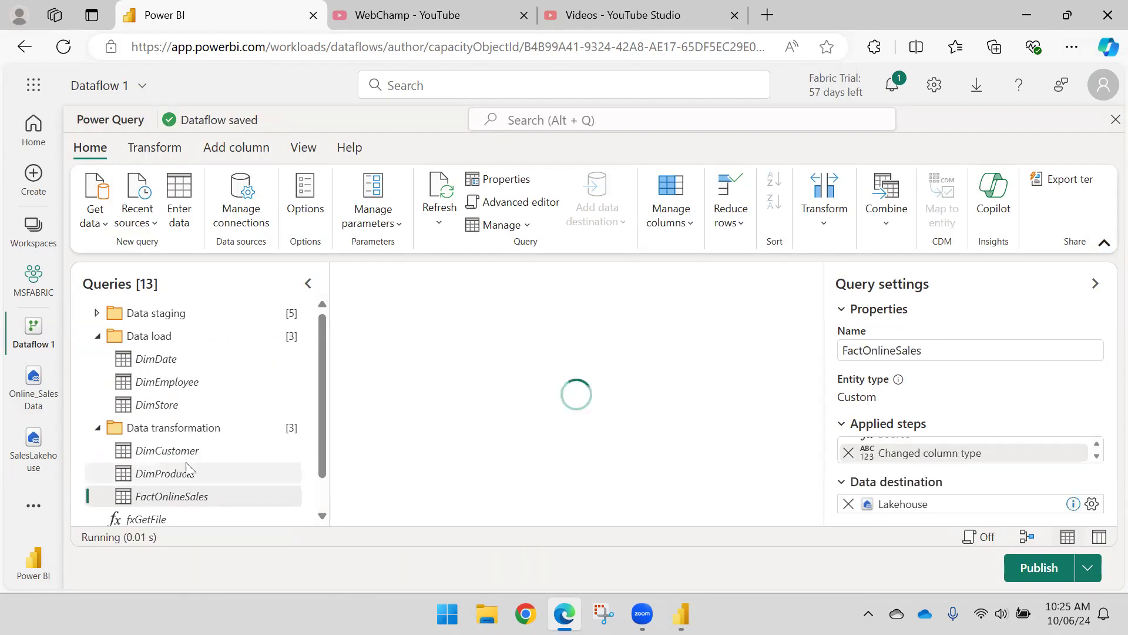
left_click(1091, 504)
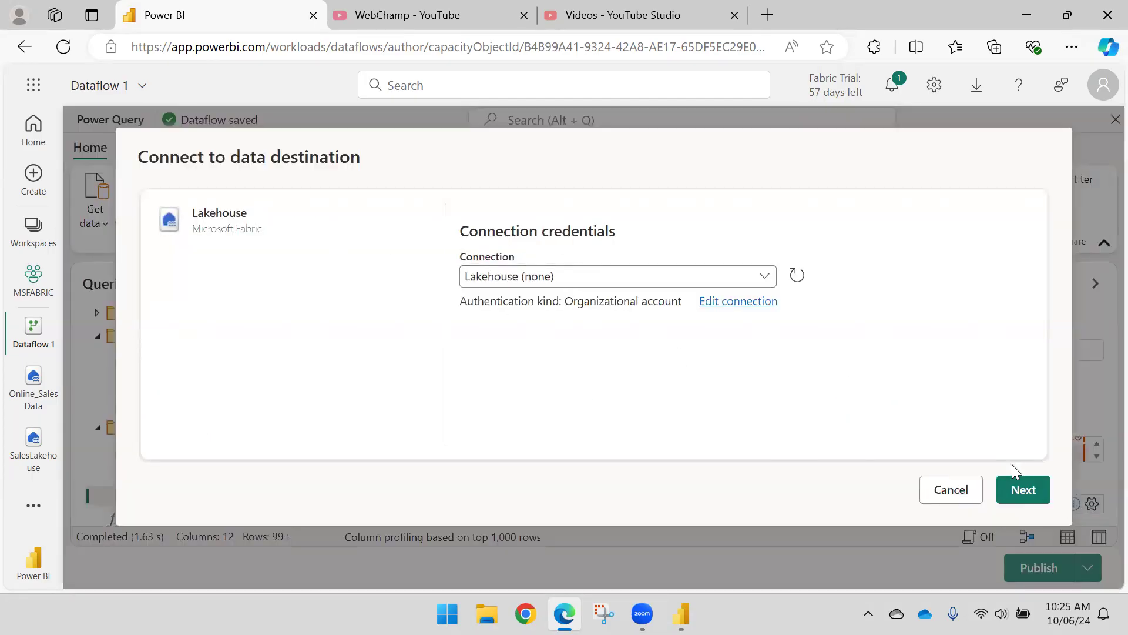
left_click(1022, 487)
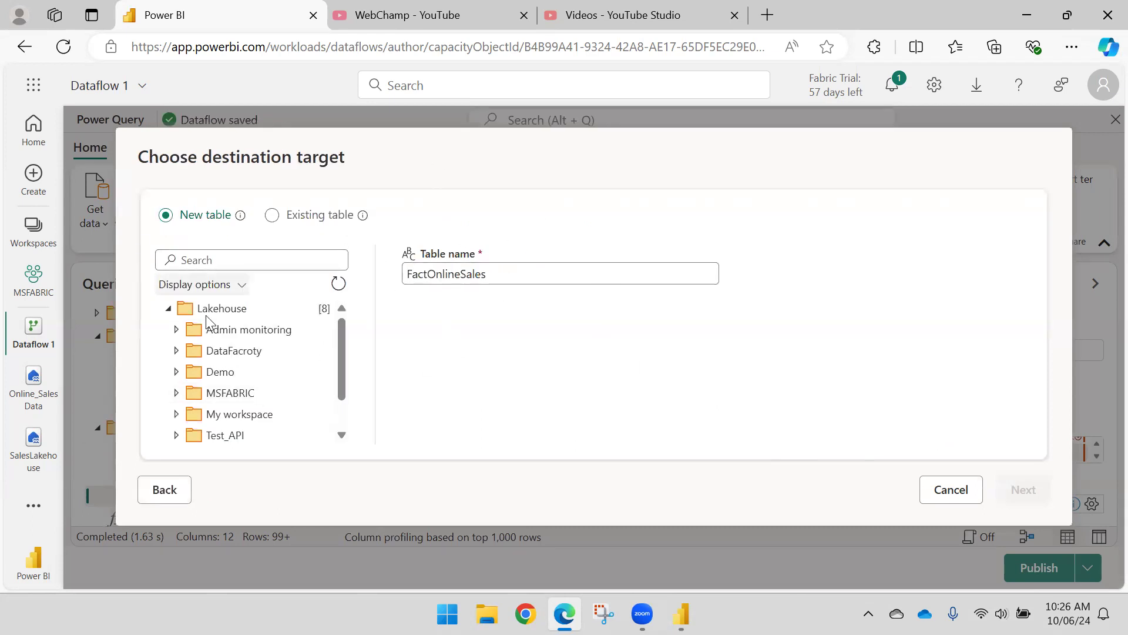
left_click(240, 399)
scroll(247, 351, "down", 2)
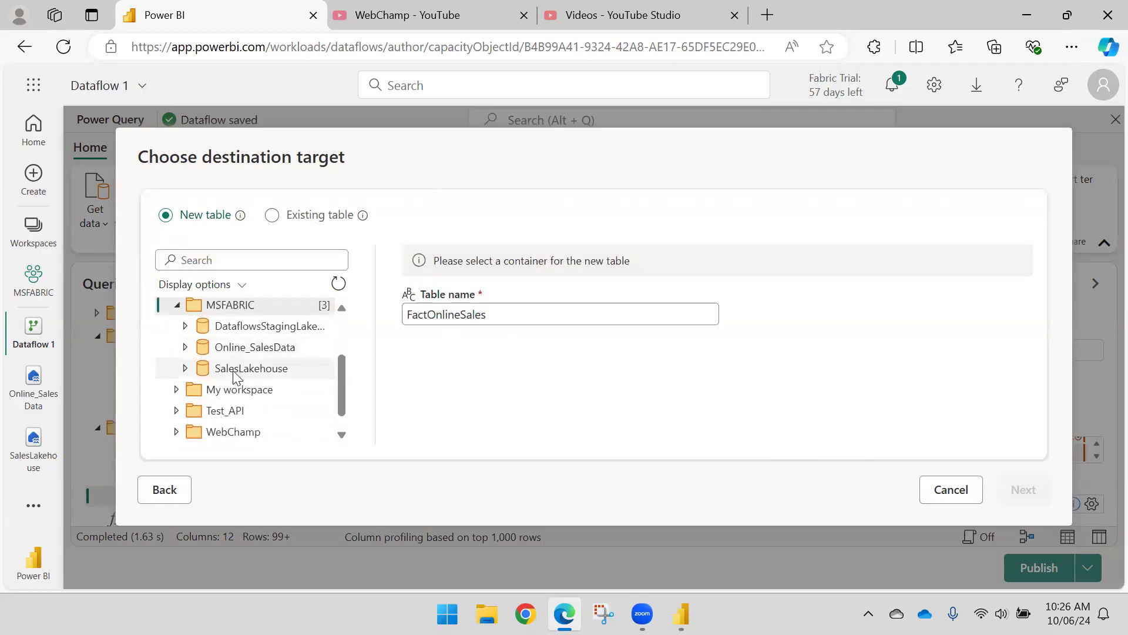
left_click(236, 354)
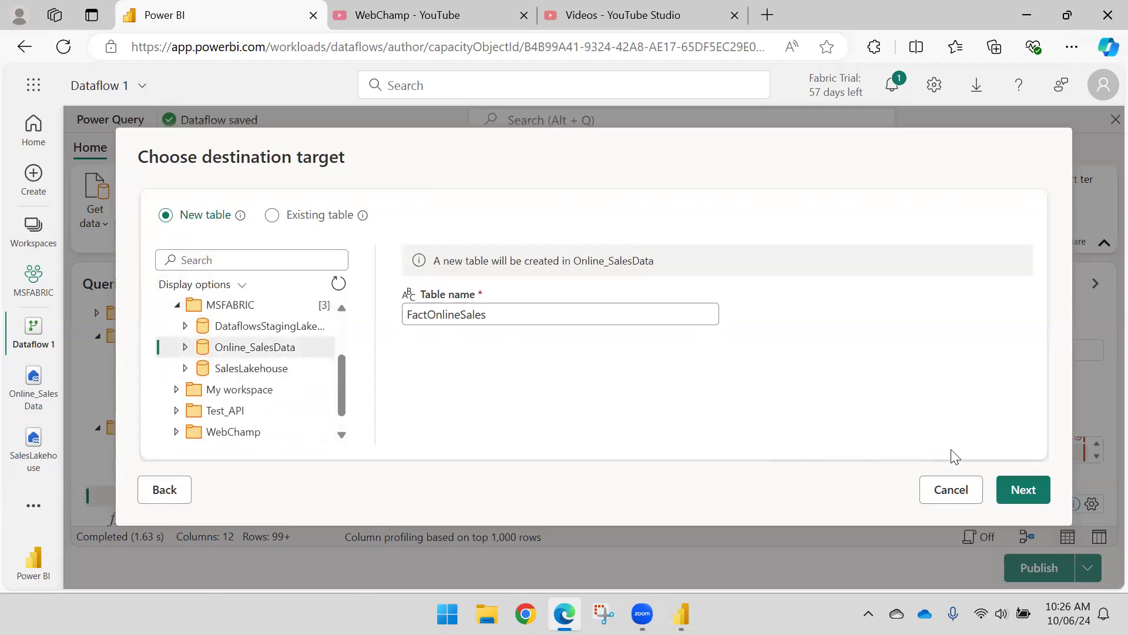
left_click(1024, 488)
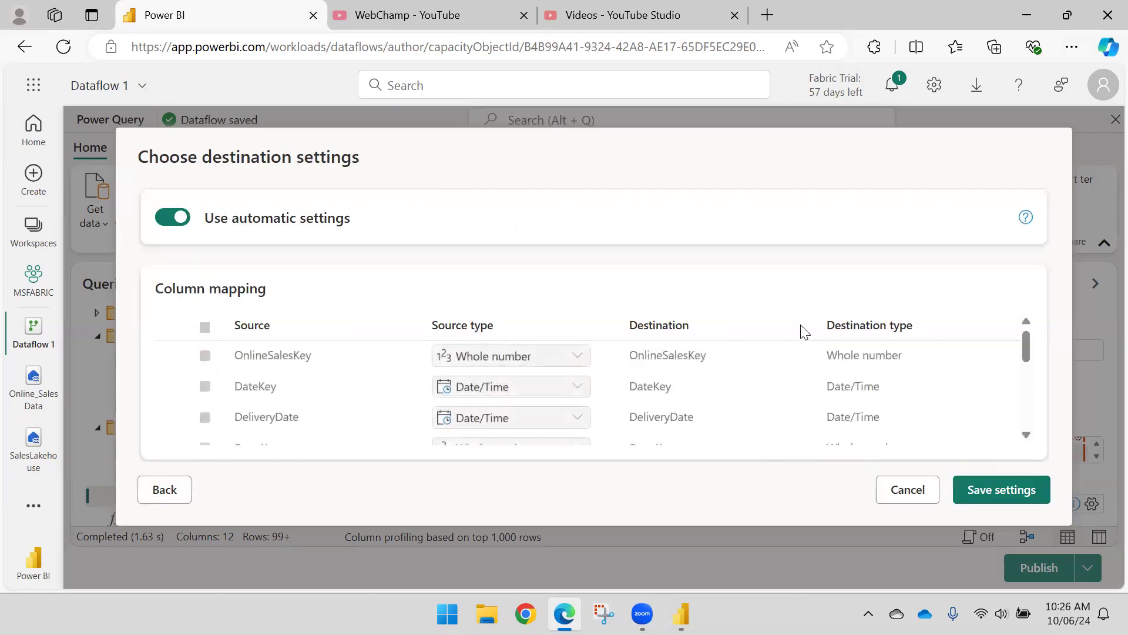
left_click(986, 492)
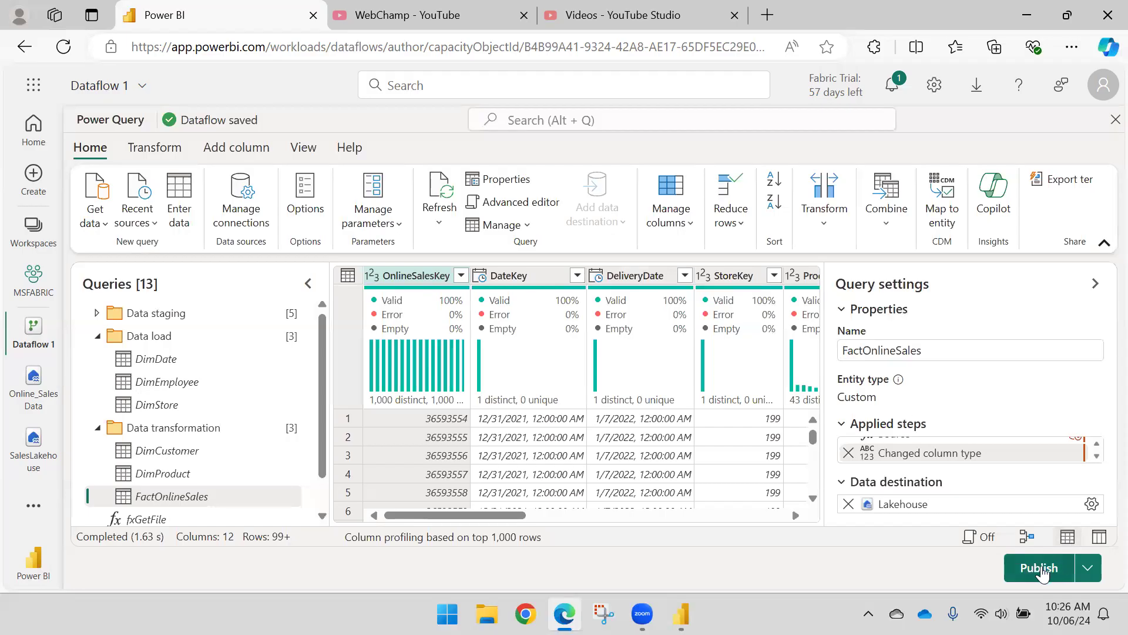
Step: Rename the dataflow as Online_Sales_Dataflow
left_click(120, 89)
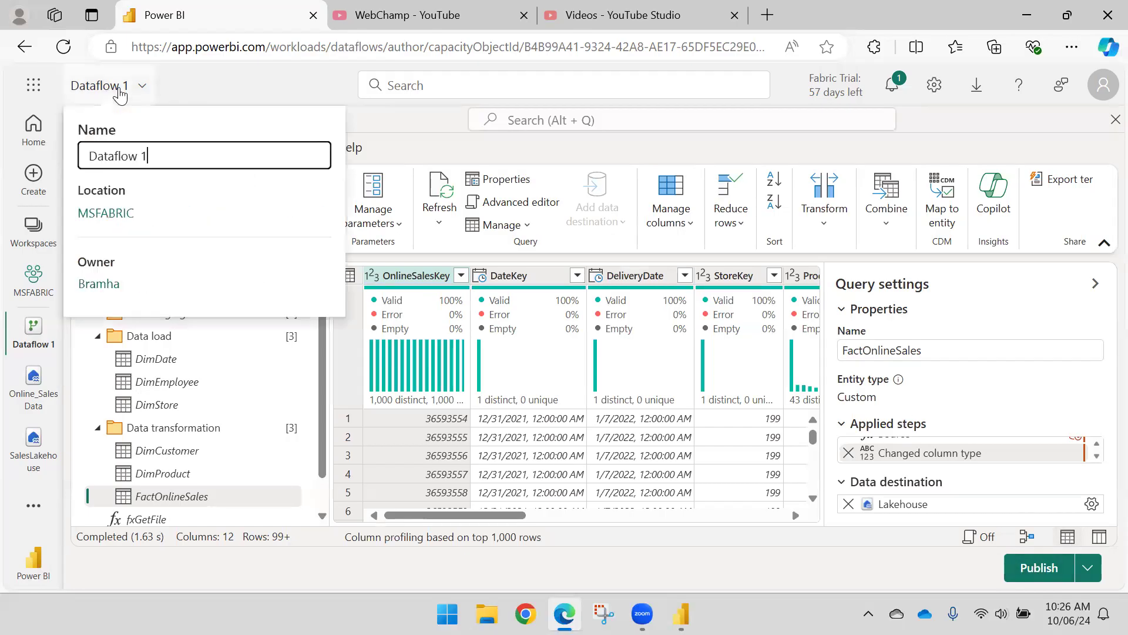
left_click_drag(154, 154, 2, 154)
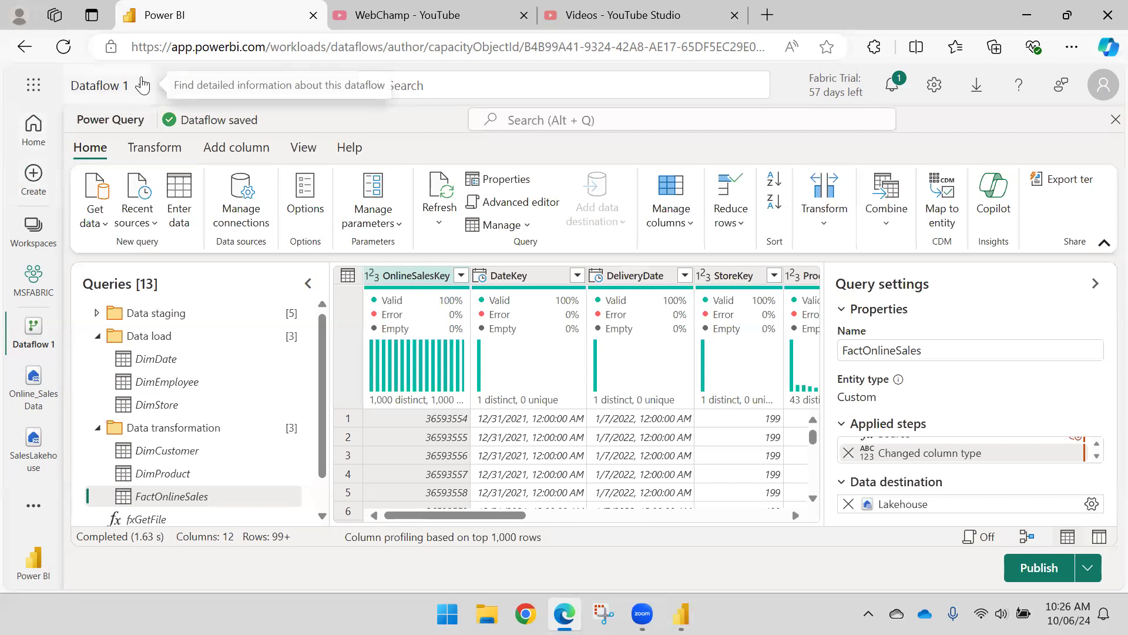
left_click(100, 84)
left_click_drag(154, 154, 74, 155)
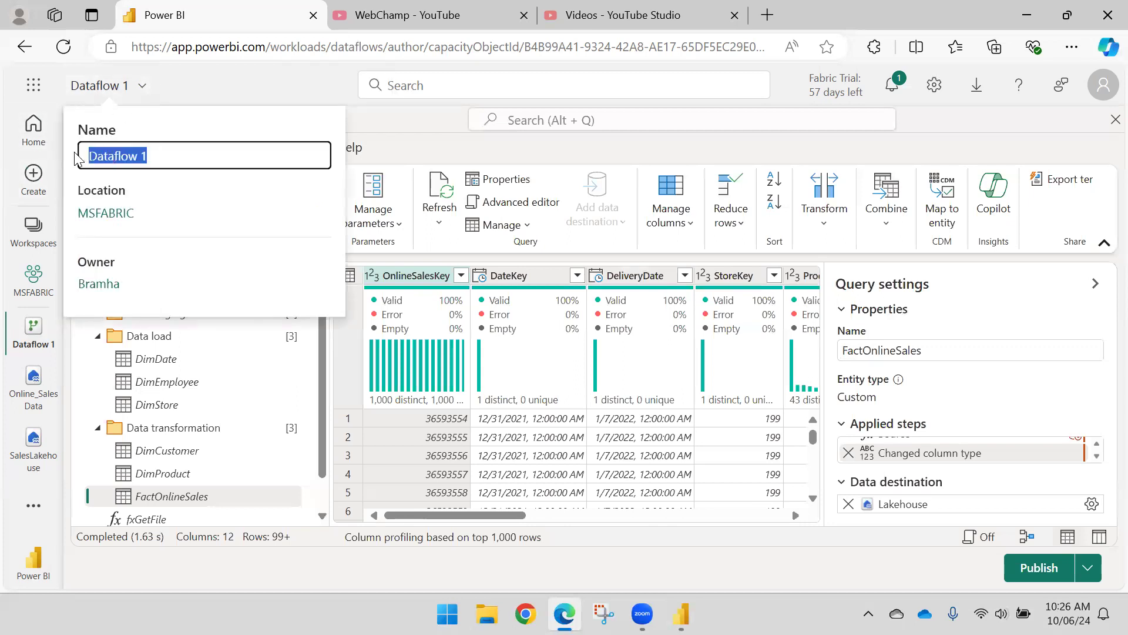
type("Sales")
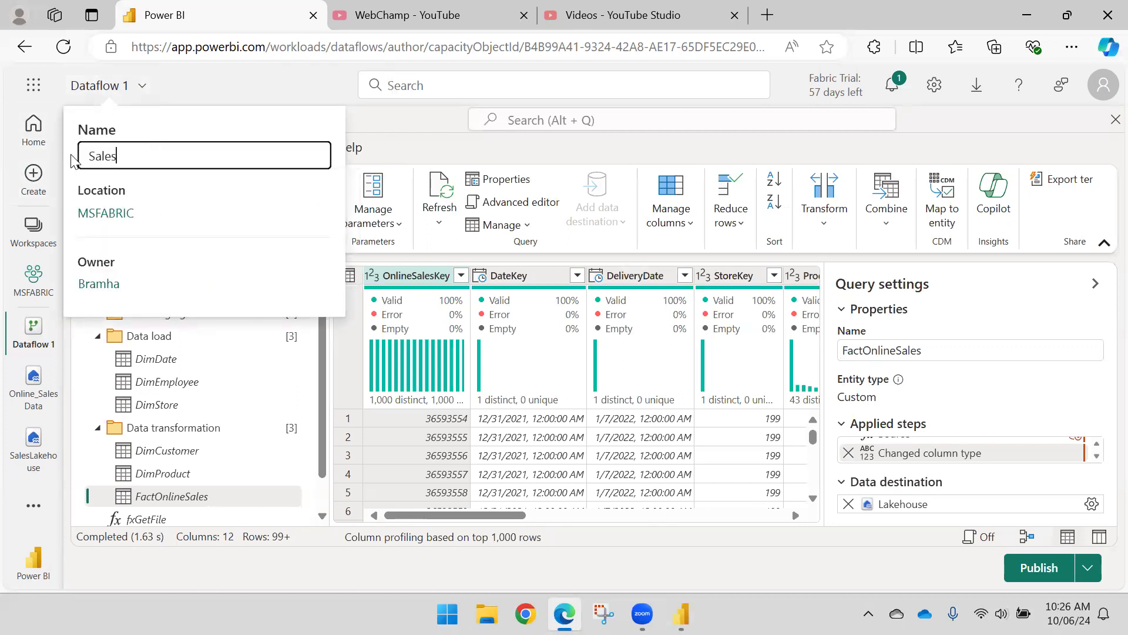
type("Online")
type("Dataflow")
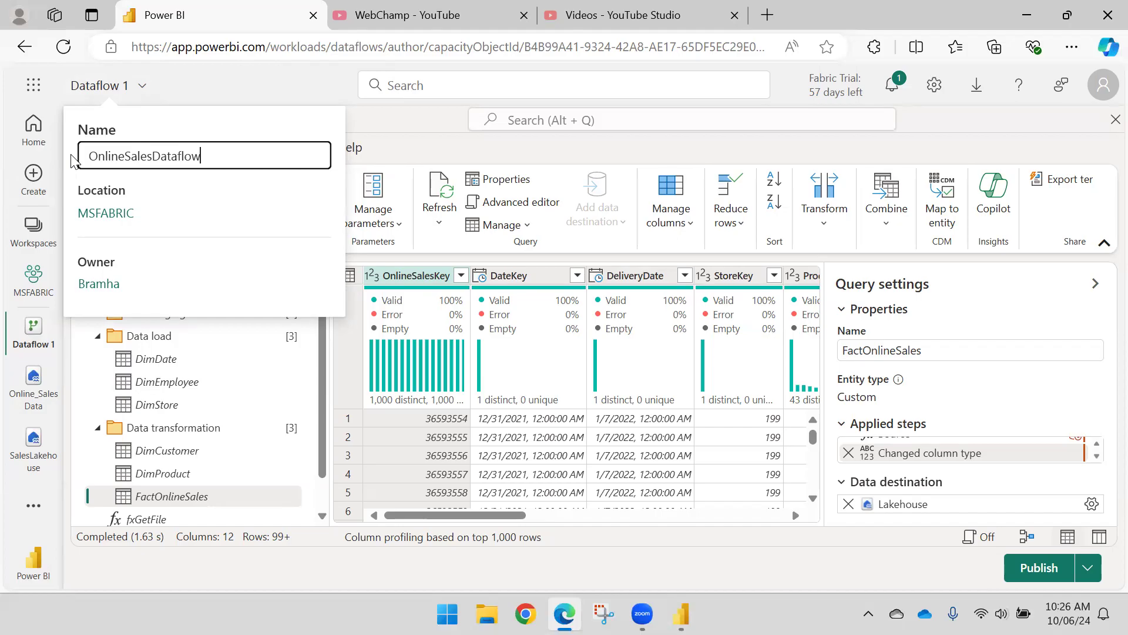
right_click(122, 164)
key("Escape")
type("_")
right_click(140, 155)
left_click(157, 156)
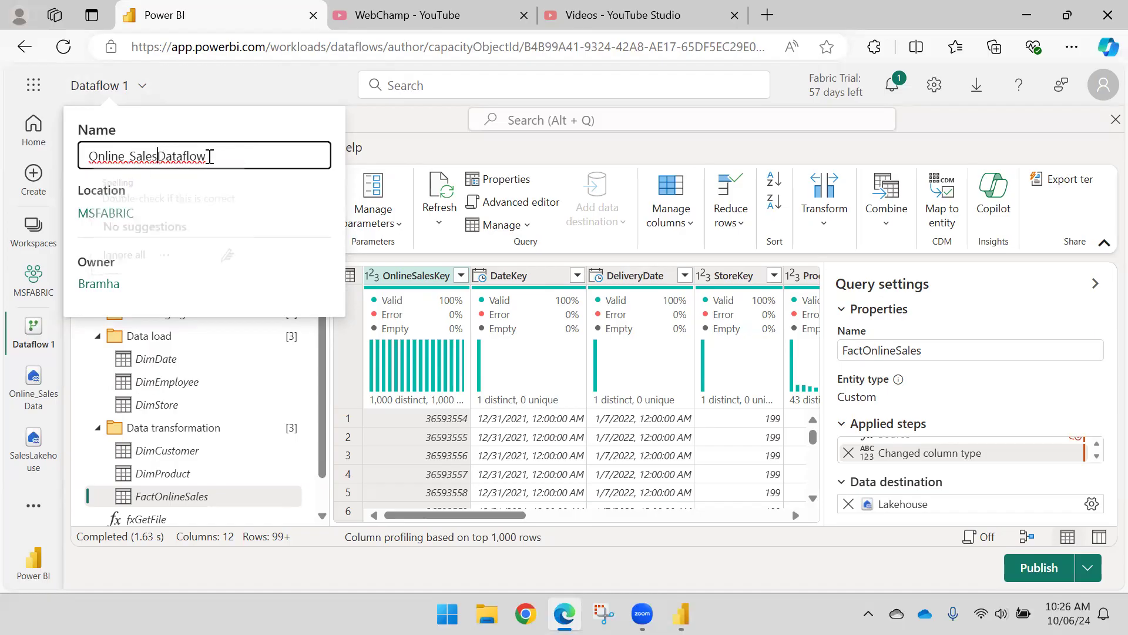
type("_")
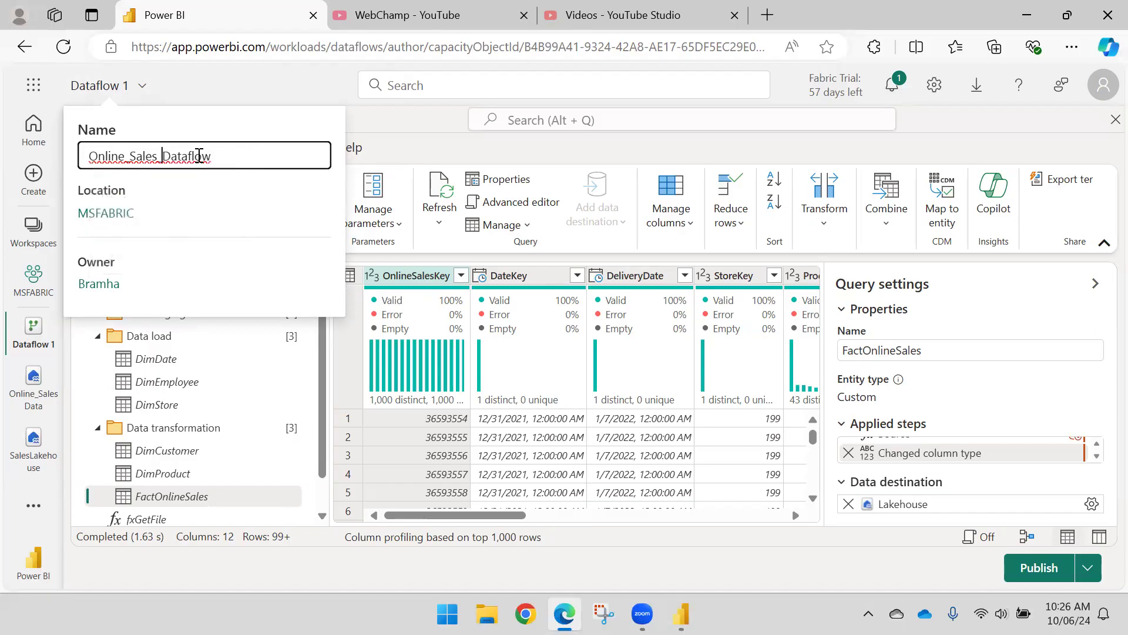
left_click(272, 131)
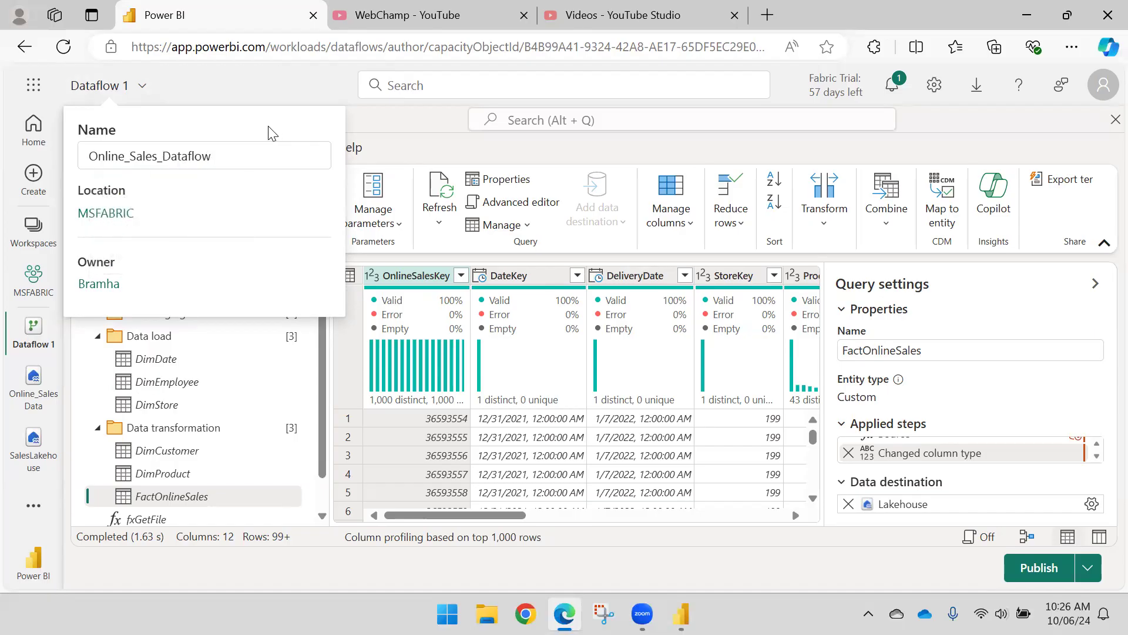
left_click(407, 134)
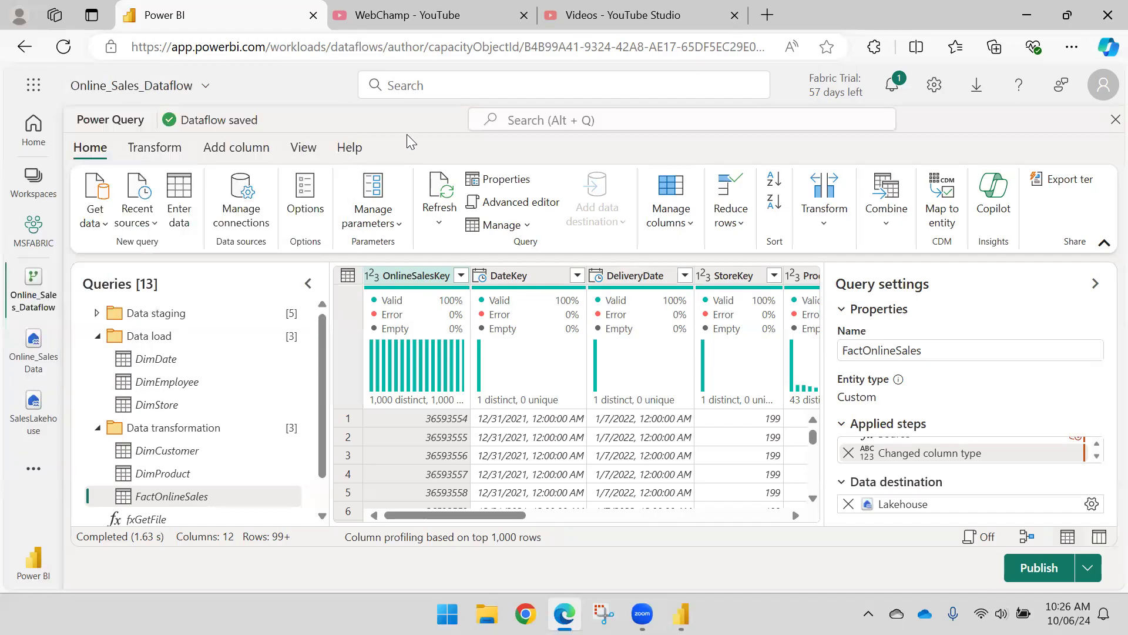
Step: Publish the dataflow and check the refresh of Online_Sales_Dataflow in the MSFABRIC workspace's item list
left_click(1041, 568)
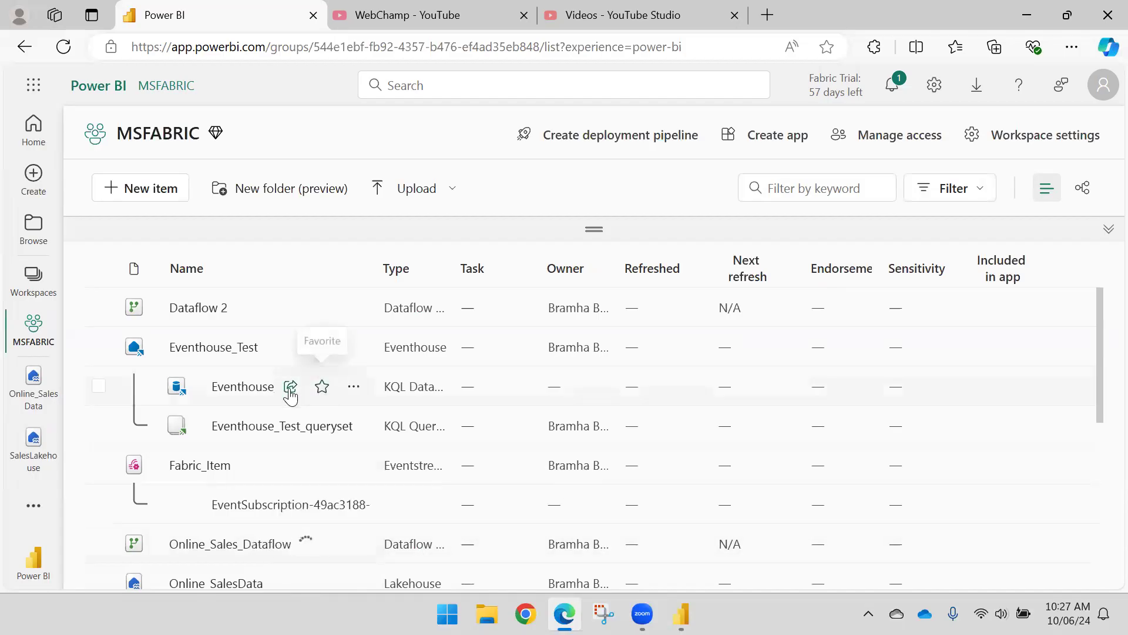
scroll(272, 430, "down", 3)
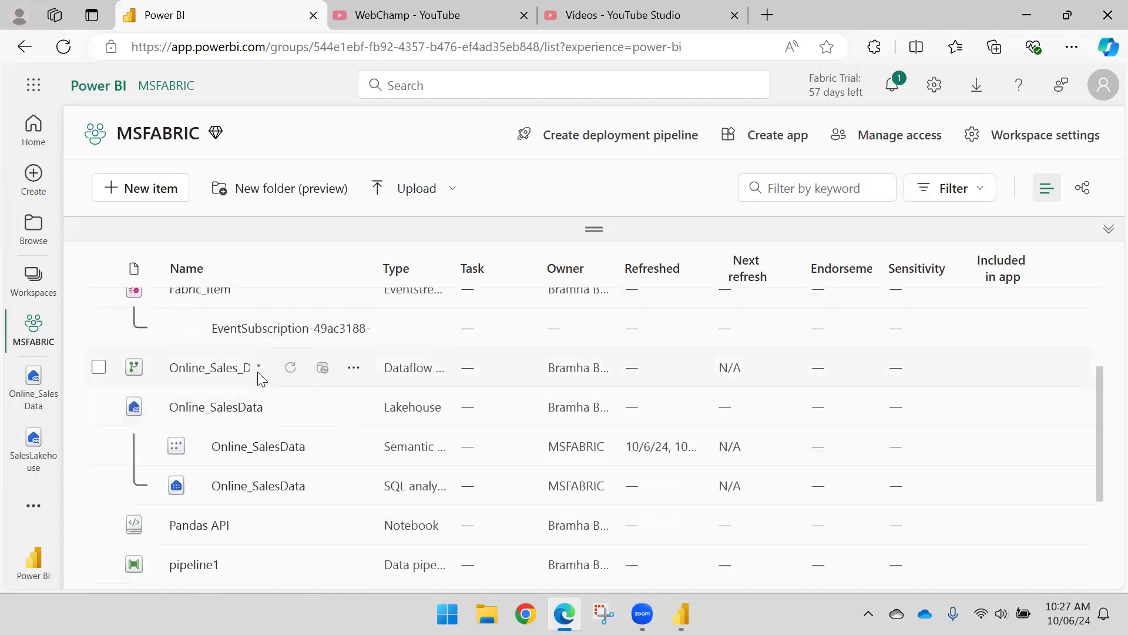
mouse_move(258, 371)
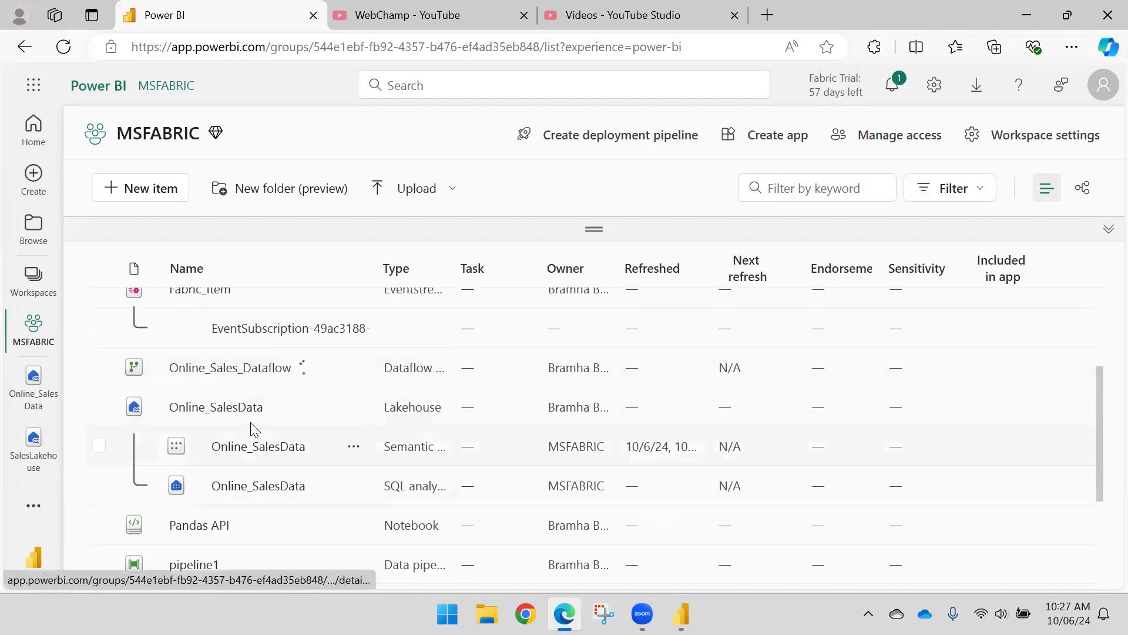
scroll(238, 418, "down", 2)
scroll(236, 419, "up", 1)
scroll(235, 417, "up", 1)
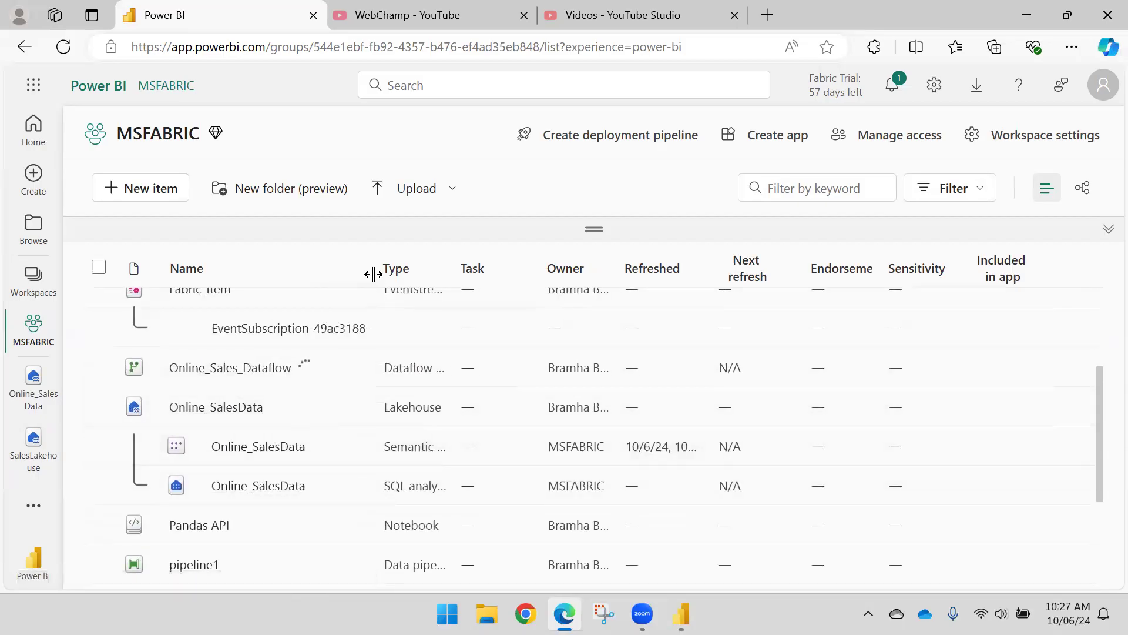
left_click_drag(451, 272, 532, 271)
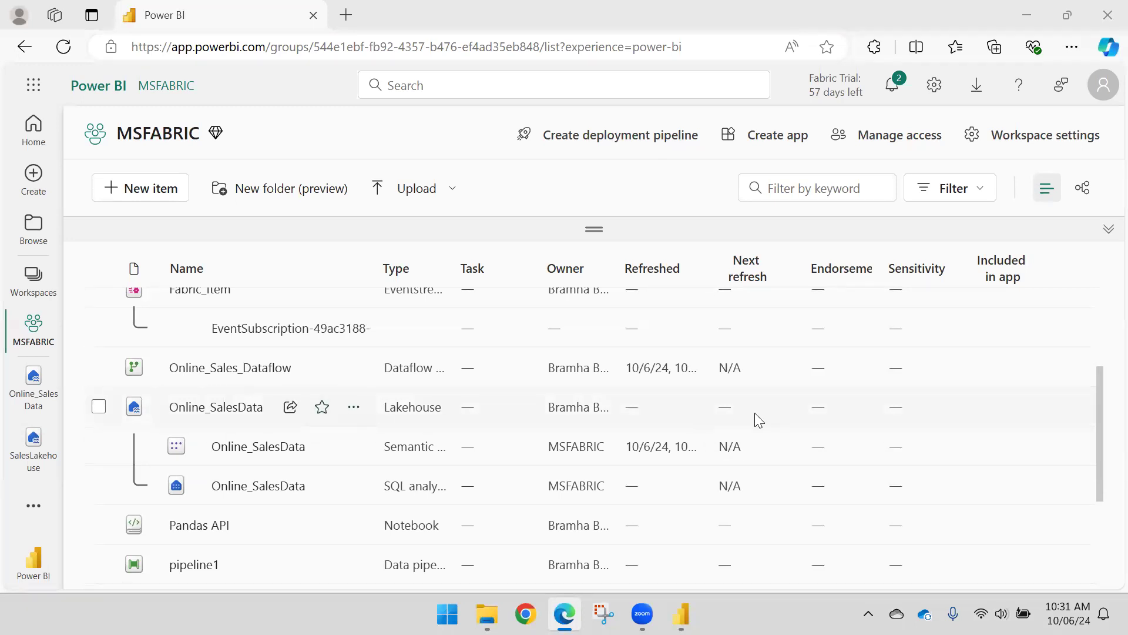
Step: Open the Online_SalesData lakehouse and review its list of loaded tables, widening the explorer to show their full names
left_click(196, 408)
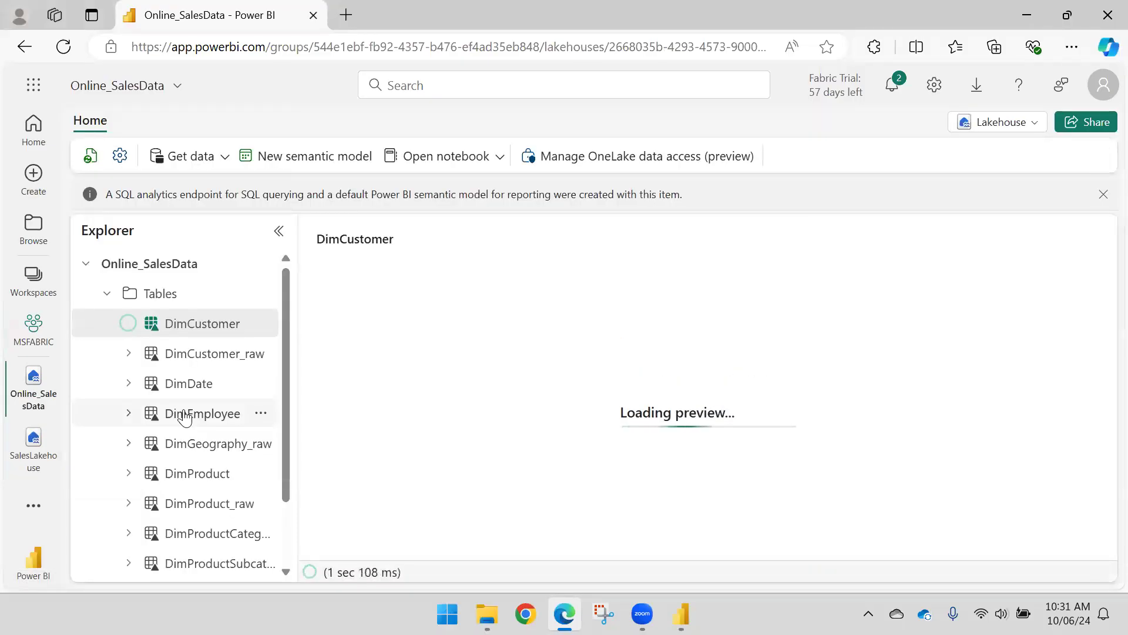
scroll(269, 312, "down", 2)
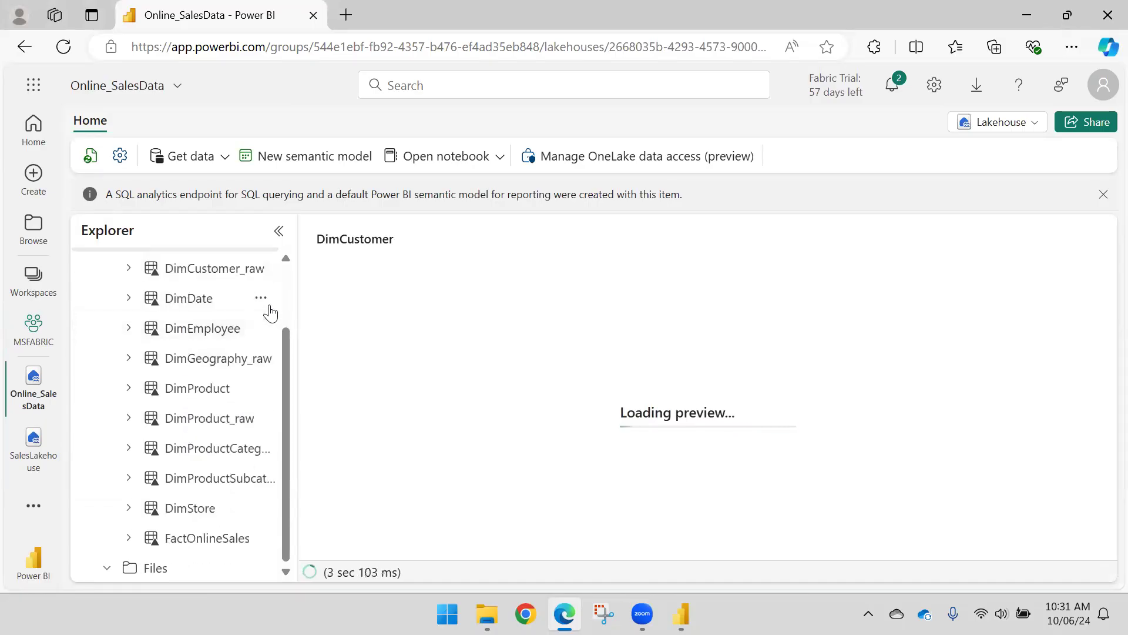
scroll(259, 302, "up", 2)
left_click_drag(297, 276, 411, 282)
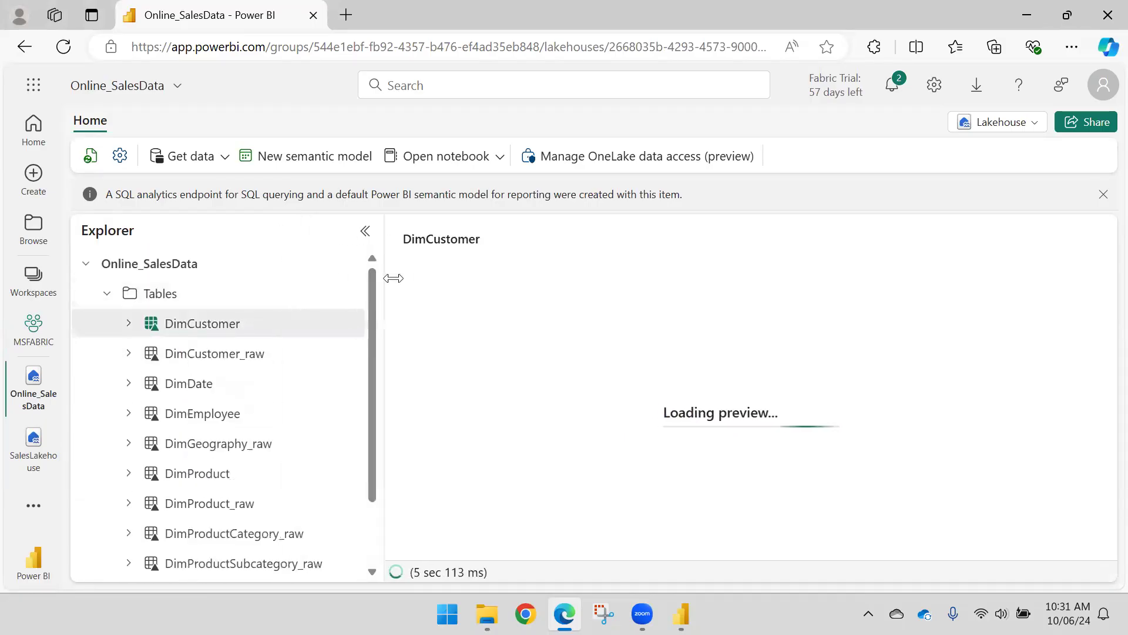
scroll(234, 353, "down", 2)
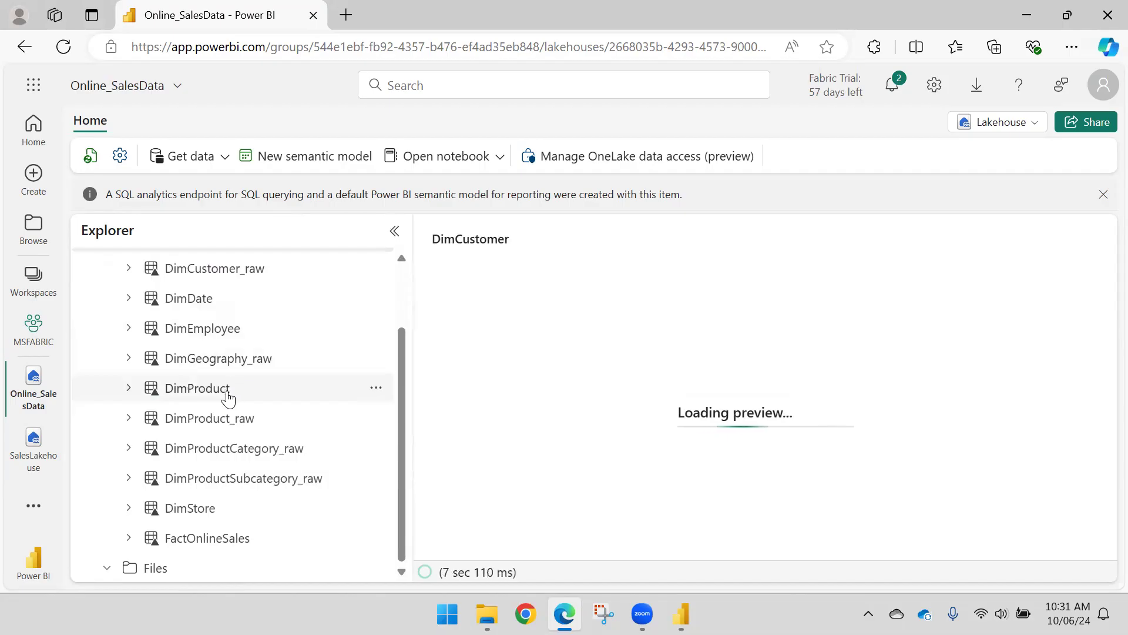
scroll(191, 442, "up", 2)
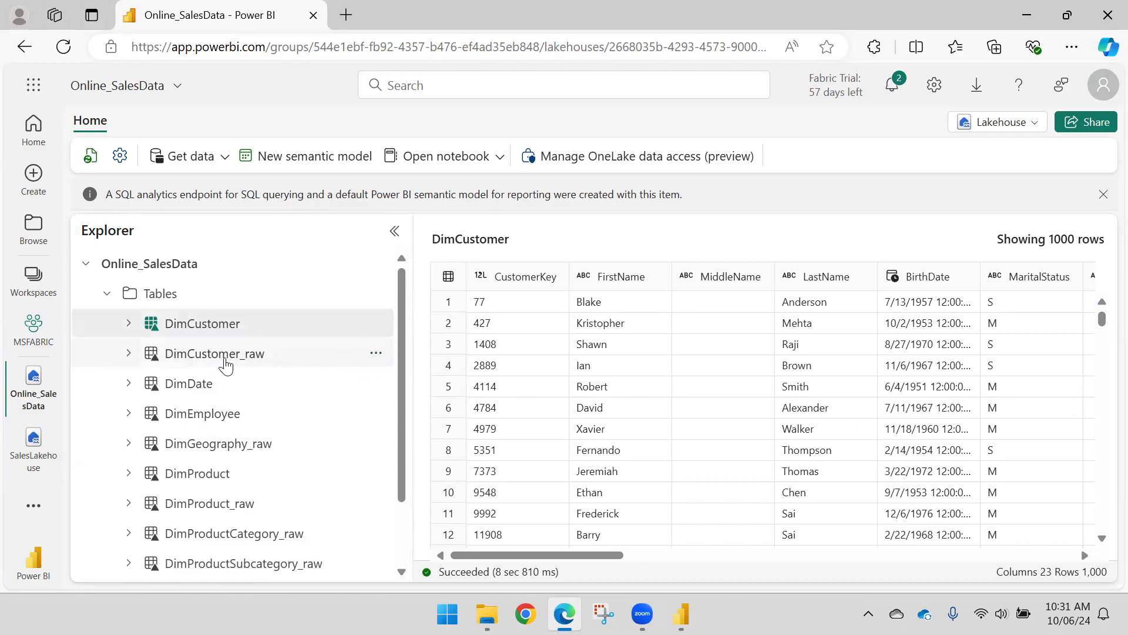
Step: Preview the DimCustomer_raw table and delete it from the Online_SalesData lakehouse
left_click(211, 362)
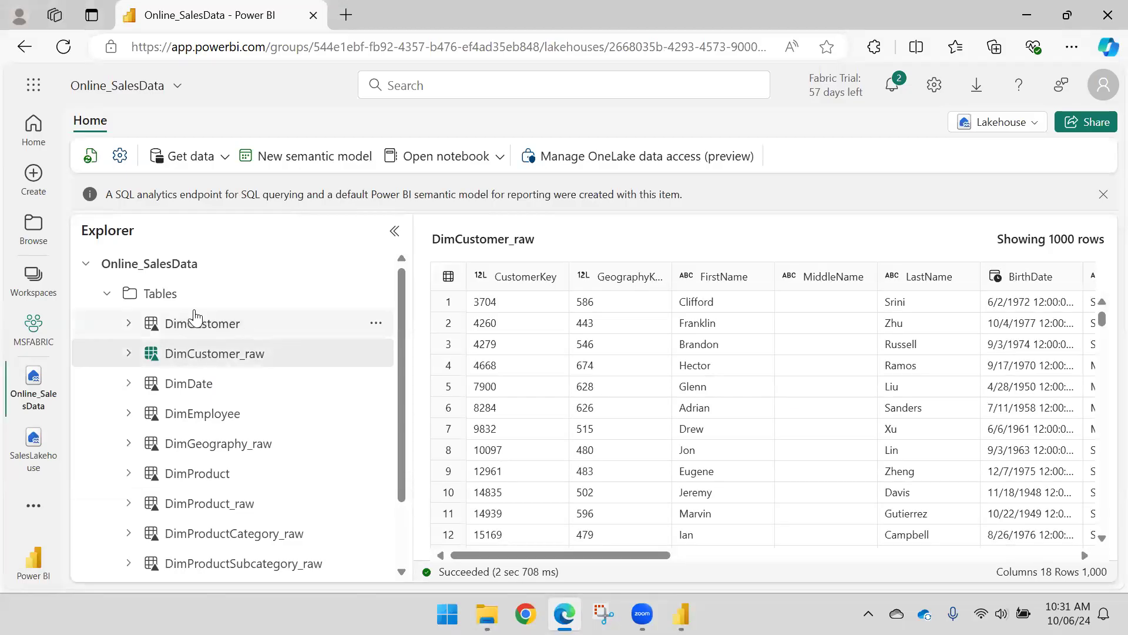
left_click(376, 354)
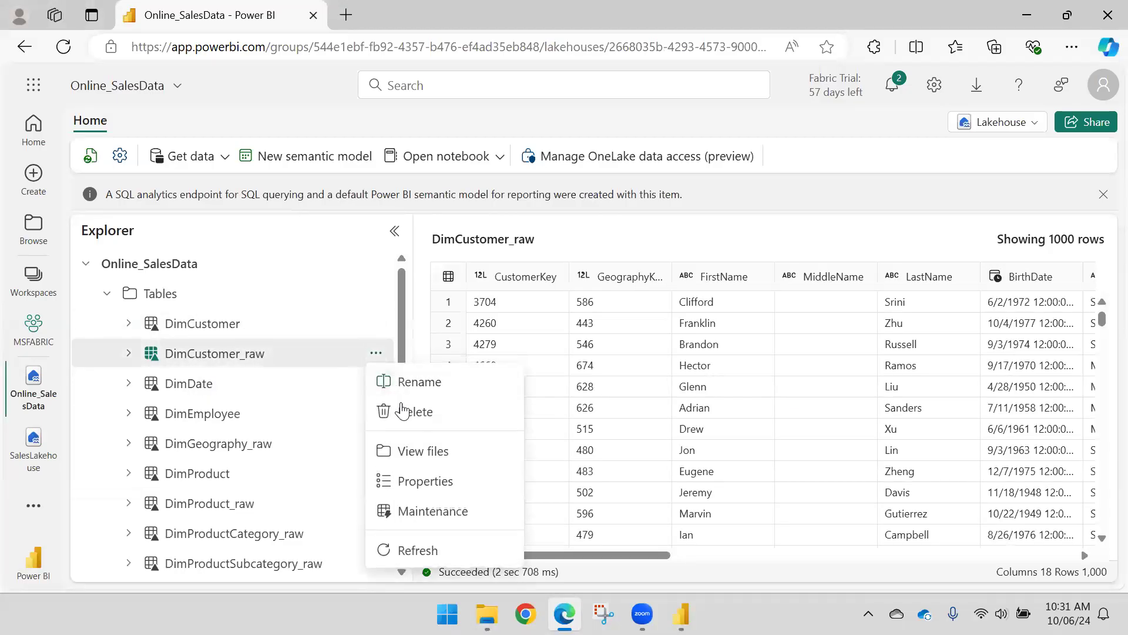
left_click(410, 412)
left_click(584, 399)
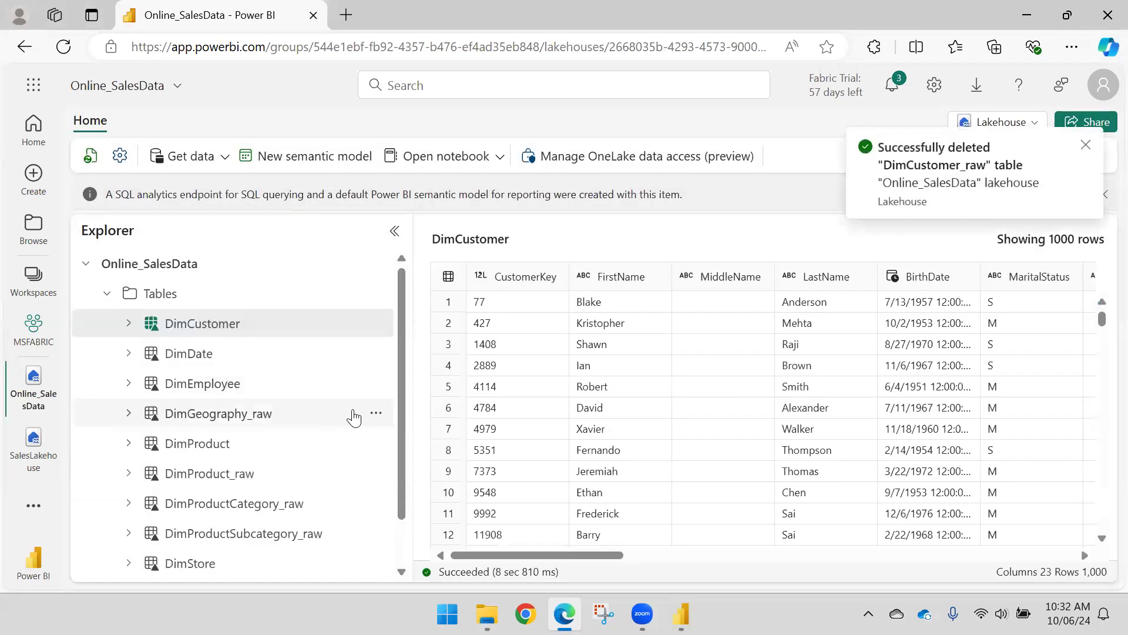
Step: Delete the DimGeography_raw and DimProductCategory_raw tables from the lakehouse
left_click(376, 413)
left_click(415, 245)
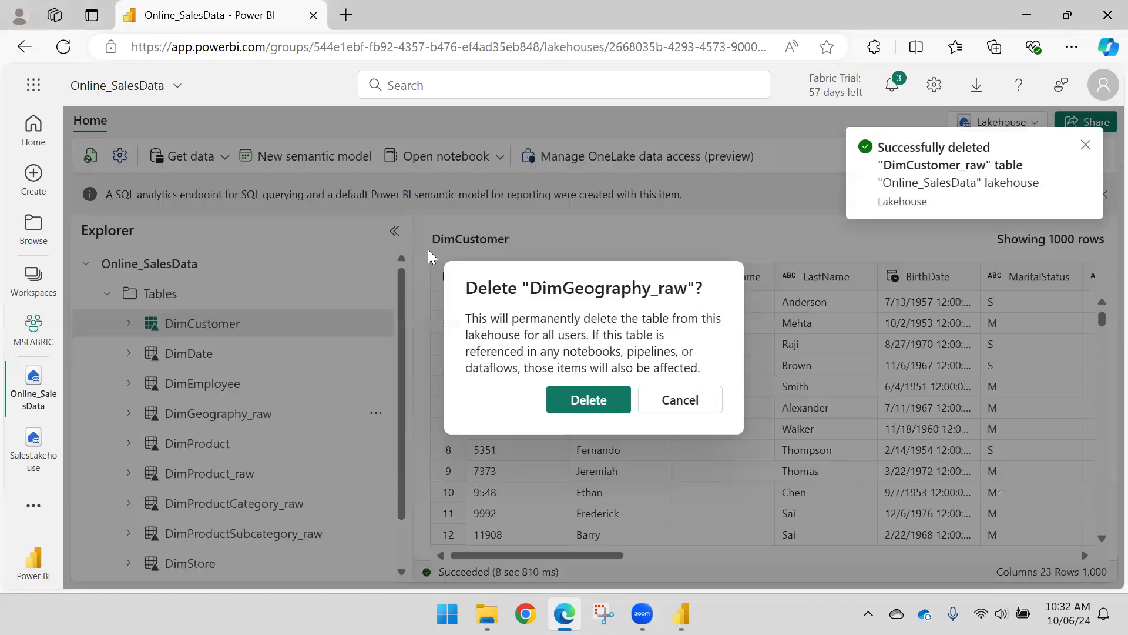
left_click(553, 399)
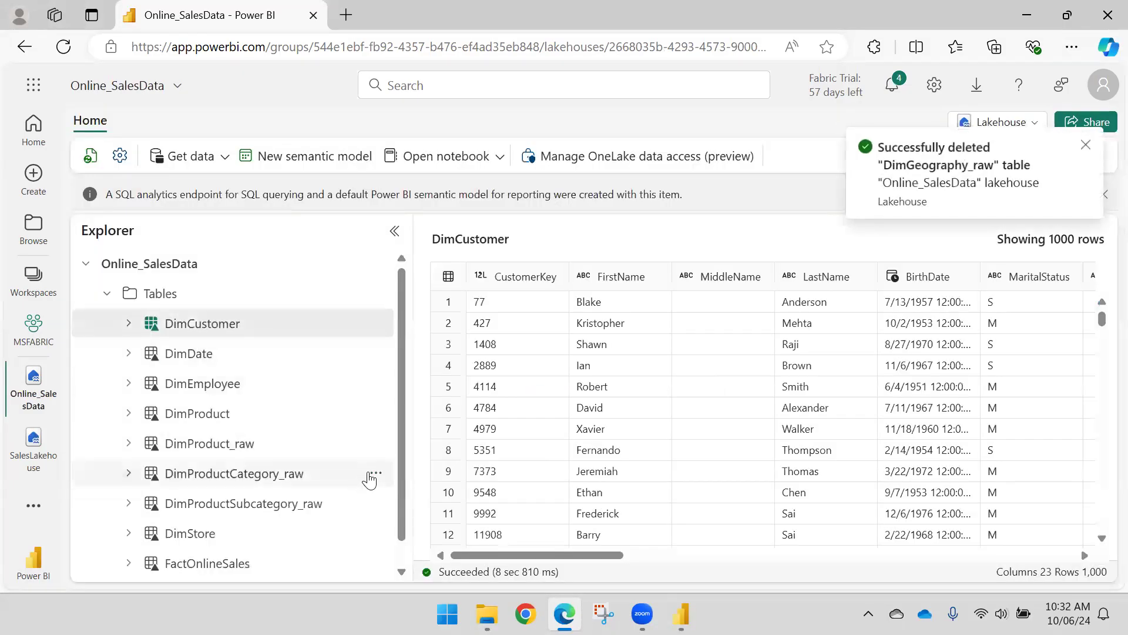
left_click(376, 473)
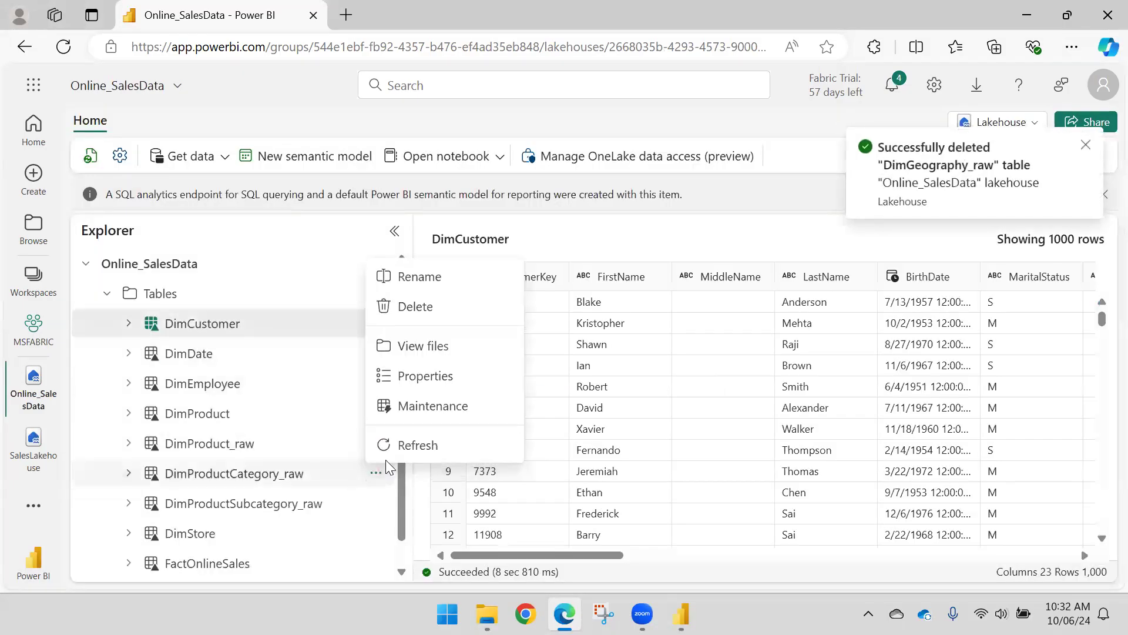
left_click(430, 308)
left_click(581, 412)
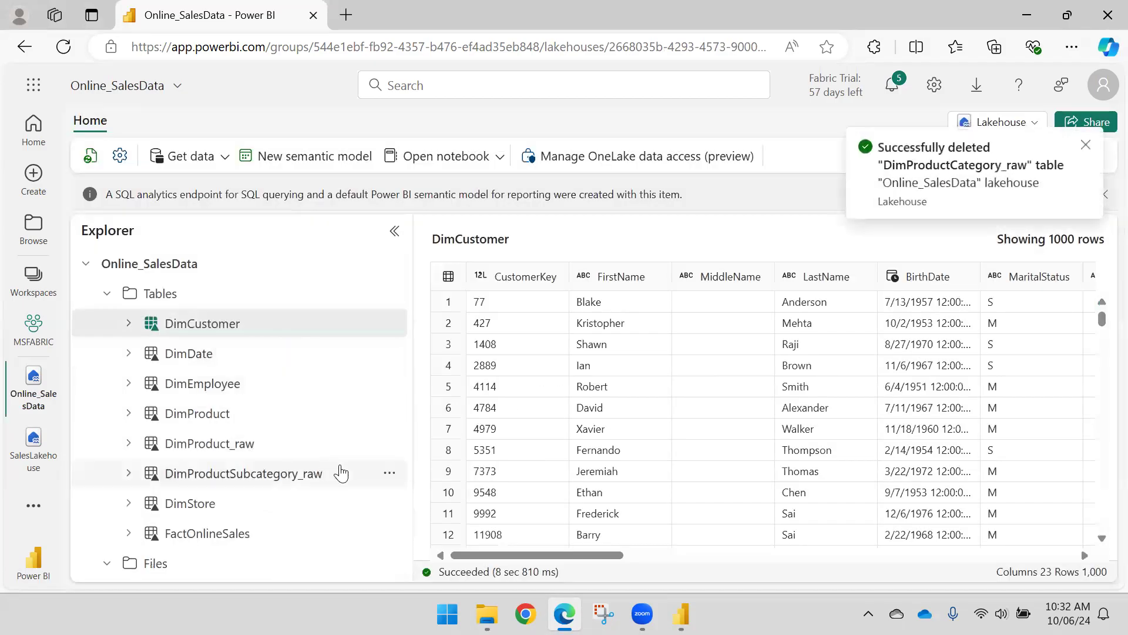
Step: Delete the DimProductSubcategory_raw and DimProduct_raw tables from the lakehouse
left_click(388, 473)
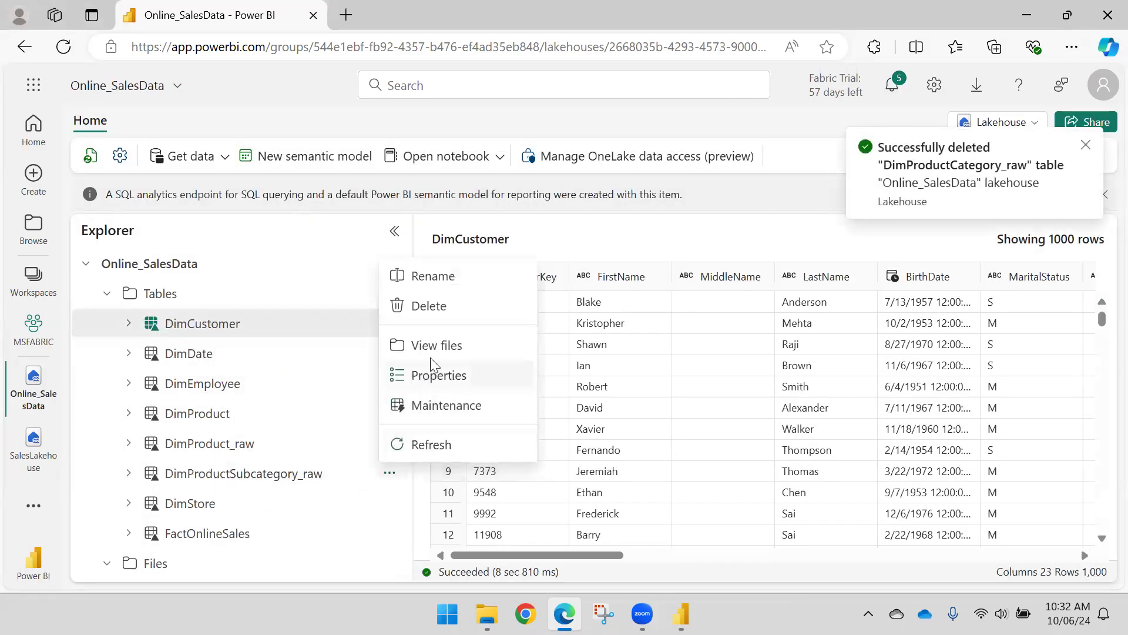
left_click(433, 310)
left_click(550, 410)
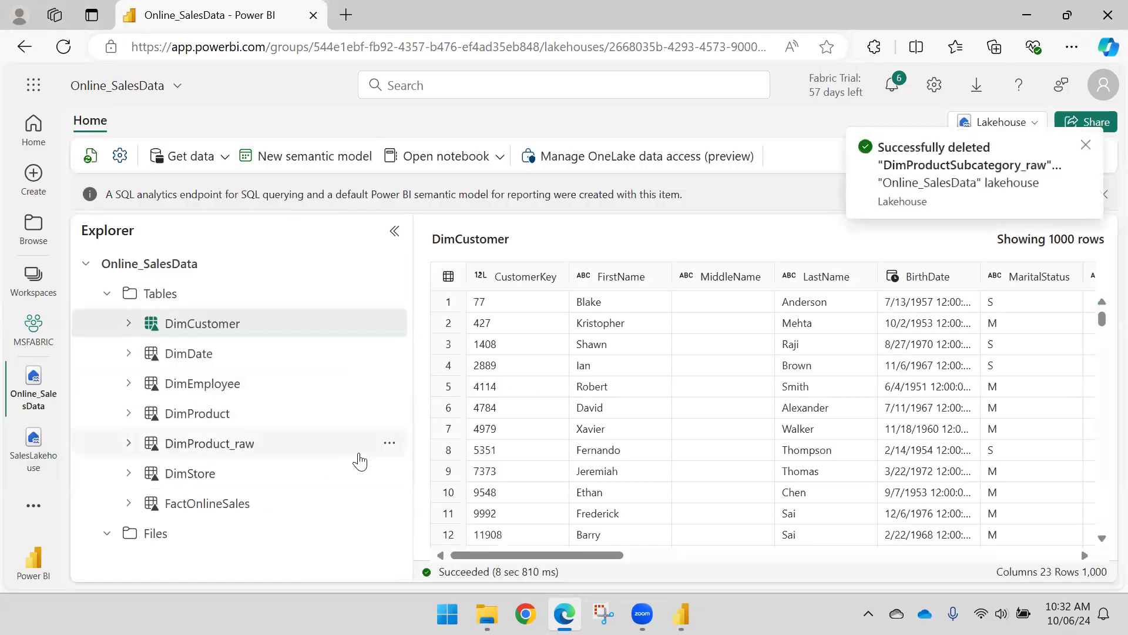
left_click(389, 443)
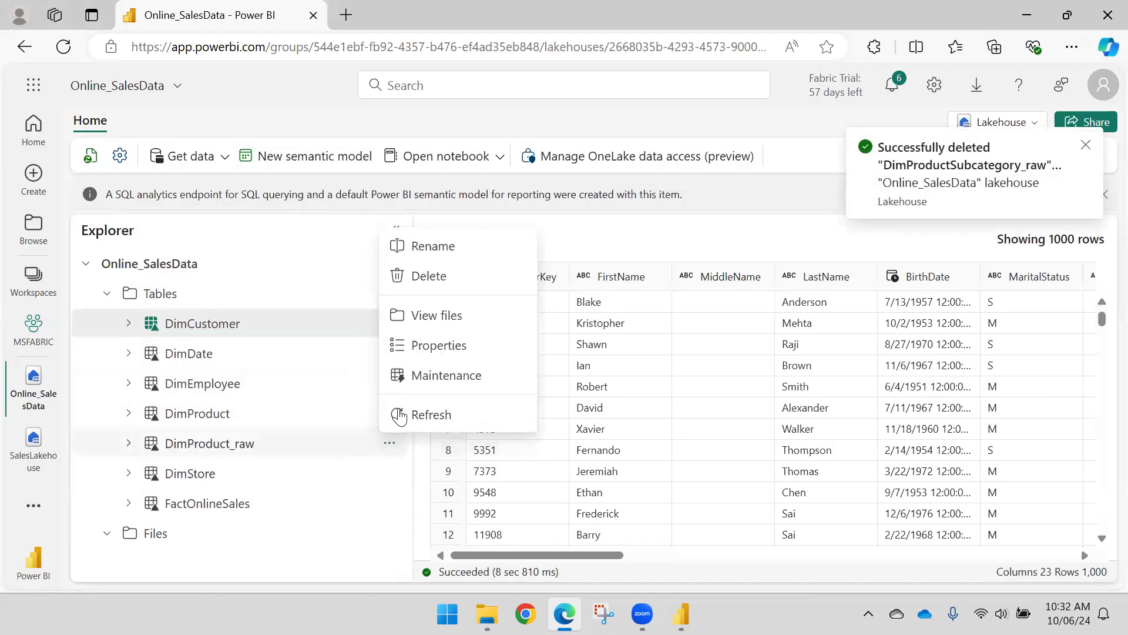
left_click(429, 276)
left_click(582, 398)
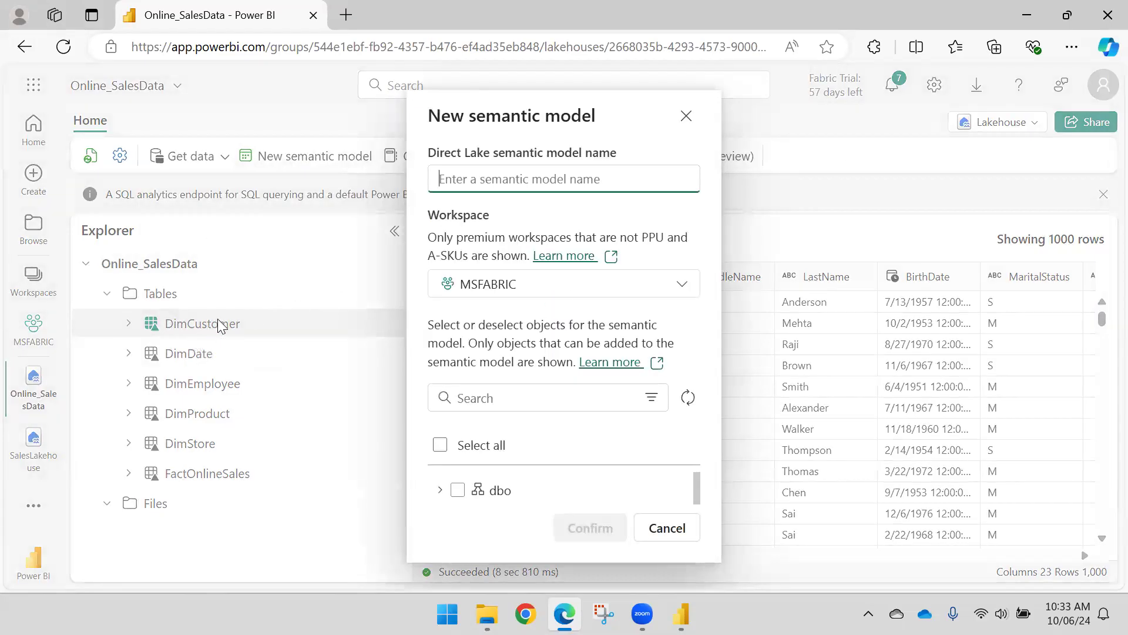
Step: Create a semantic model named NewOnlineSalesDataModel in the MSFABRIC workspace, including all of the lakehouse's tables
type("NewOnlineSales")
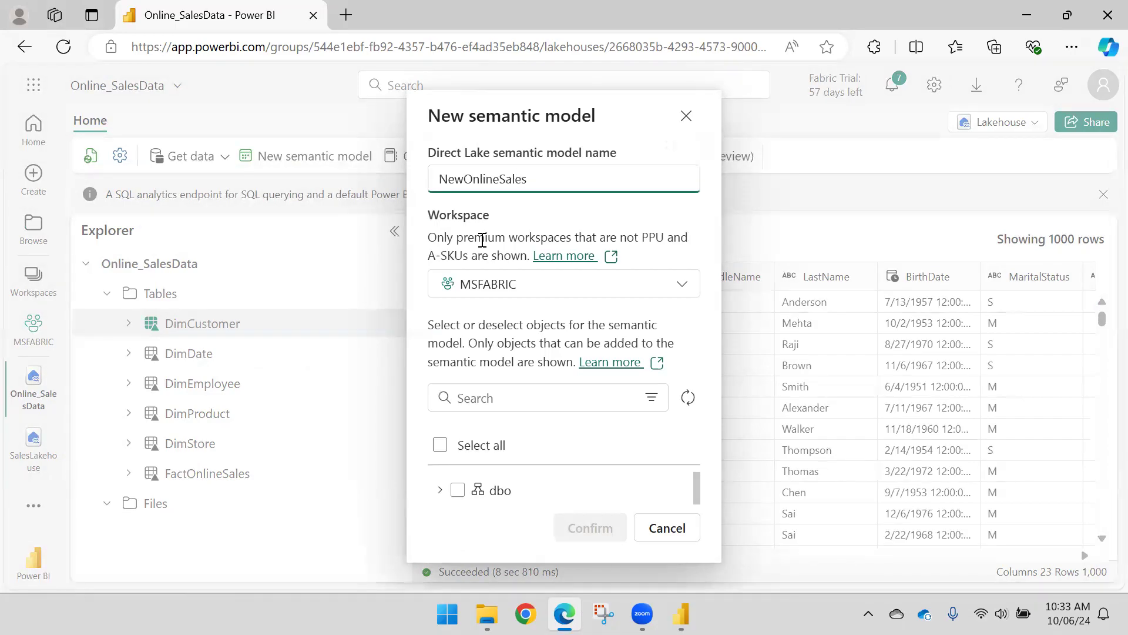
type("Daa")
type("aModel")
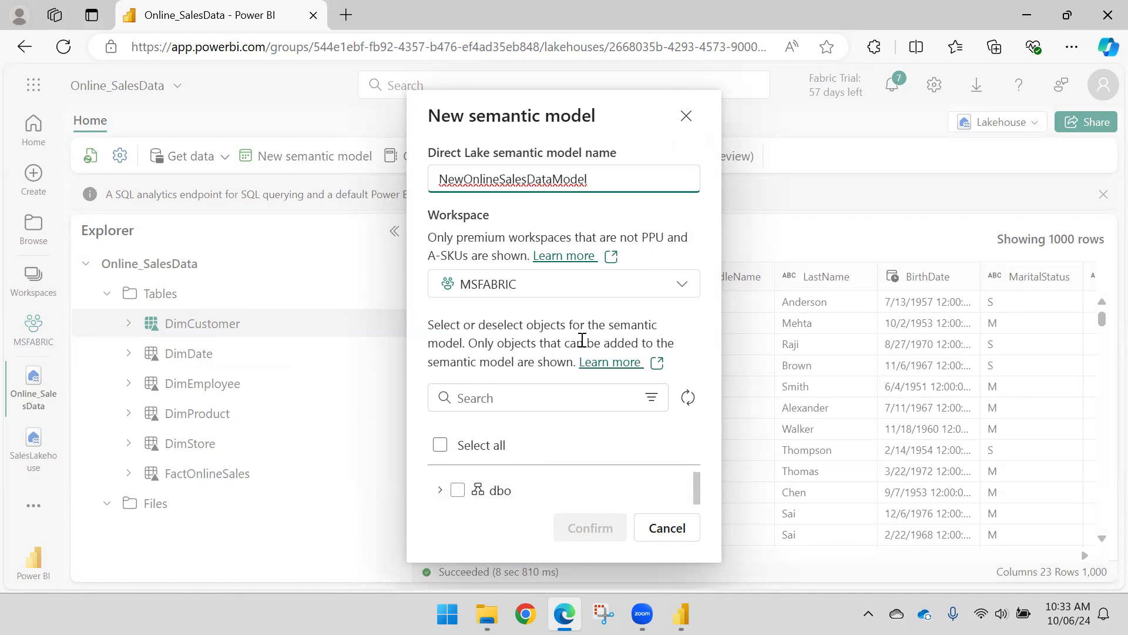
left_click(440, 492)
scroll(516, 486, "down", 1)
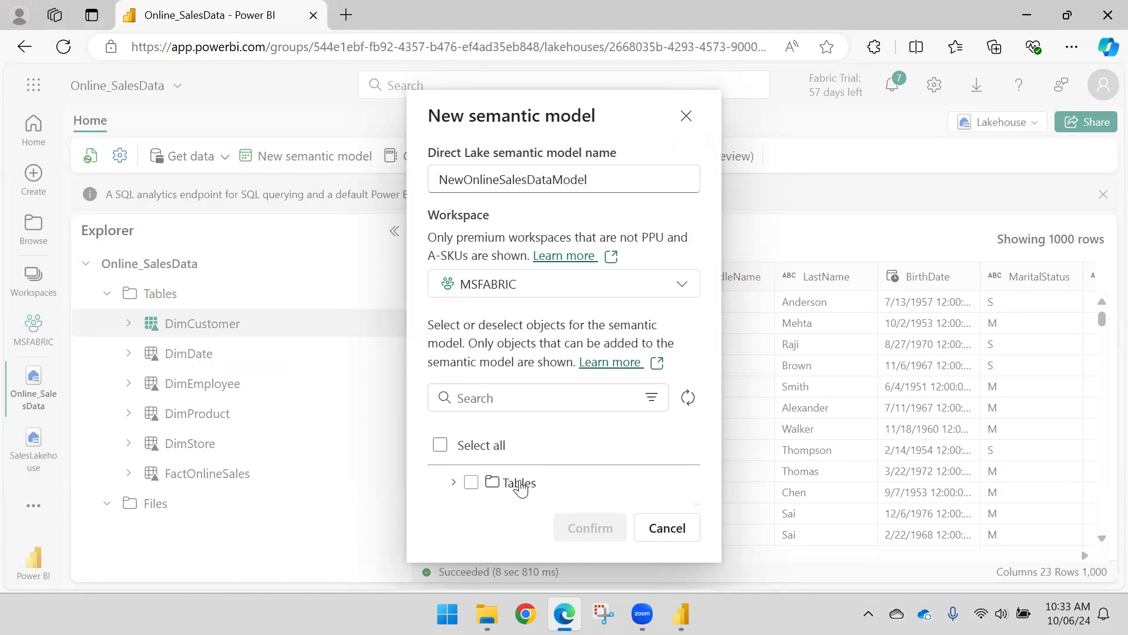
left_click(452, 483)
scroll(547, 488, "down", 1)
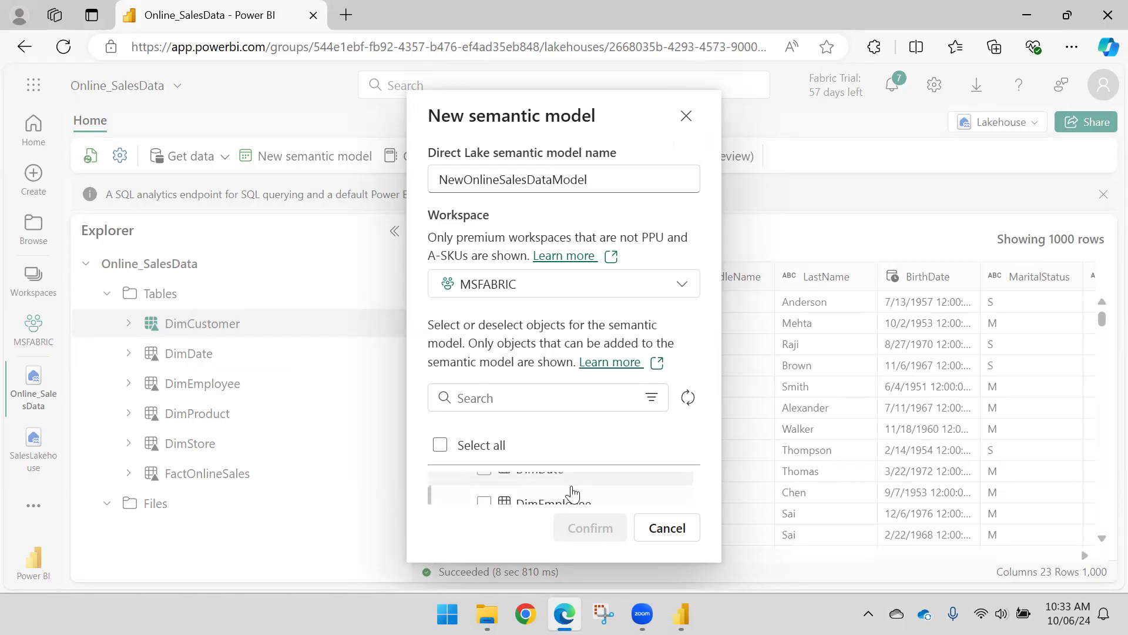
left_click_drag(620, 104, 619, 56)
left_click(442, 447)
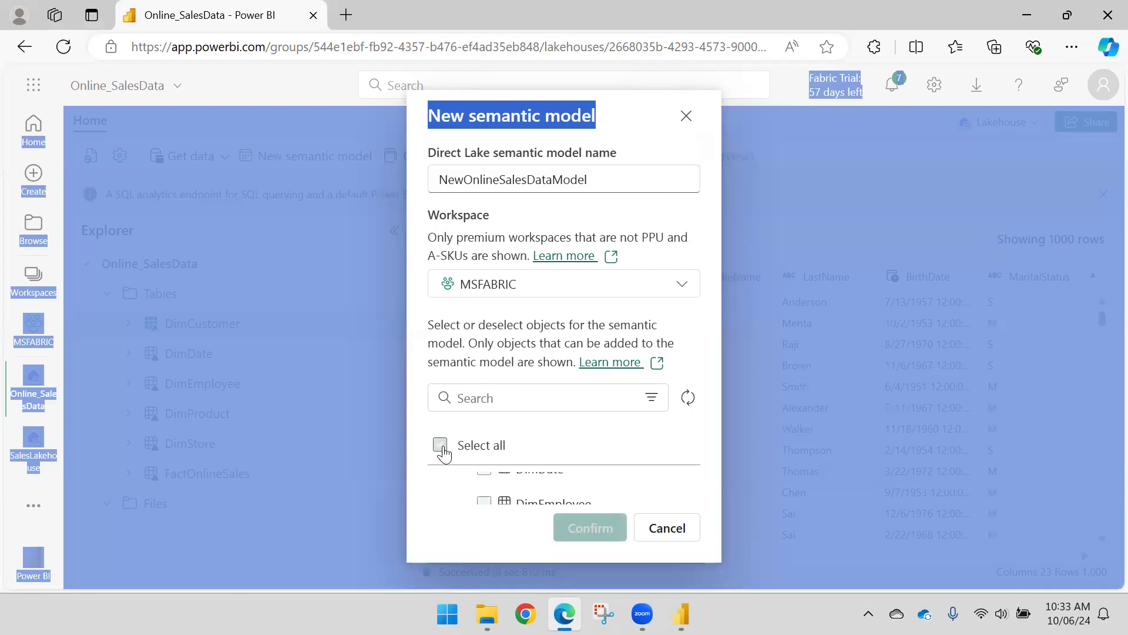
left_click(588, 529)
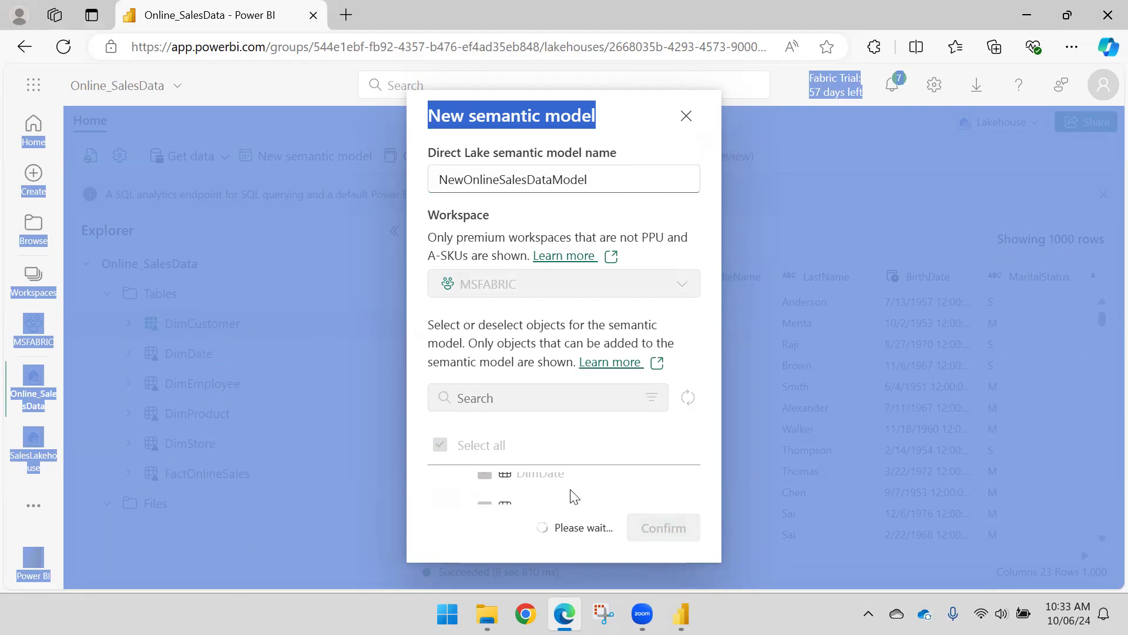
left_click(625, 115)
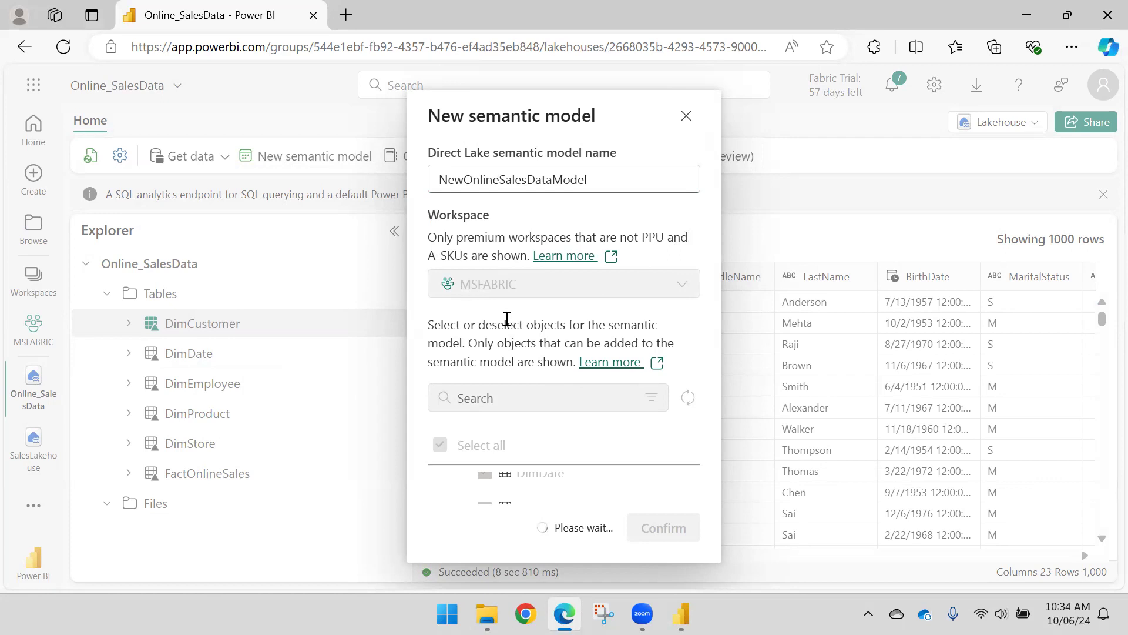
left_click(681, 614)
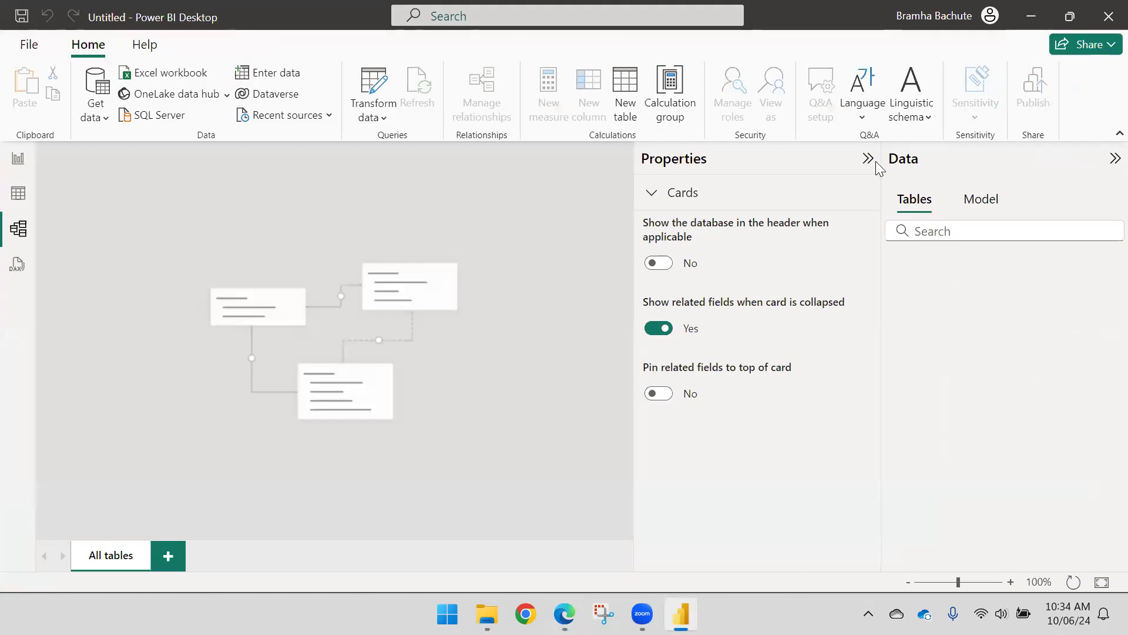
left_click(868, 159)
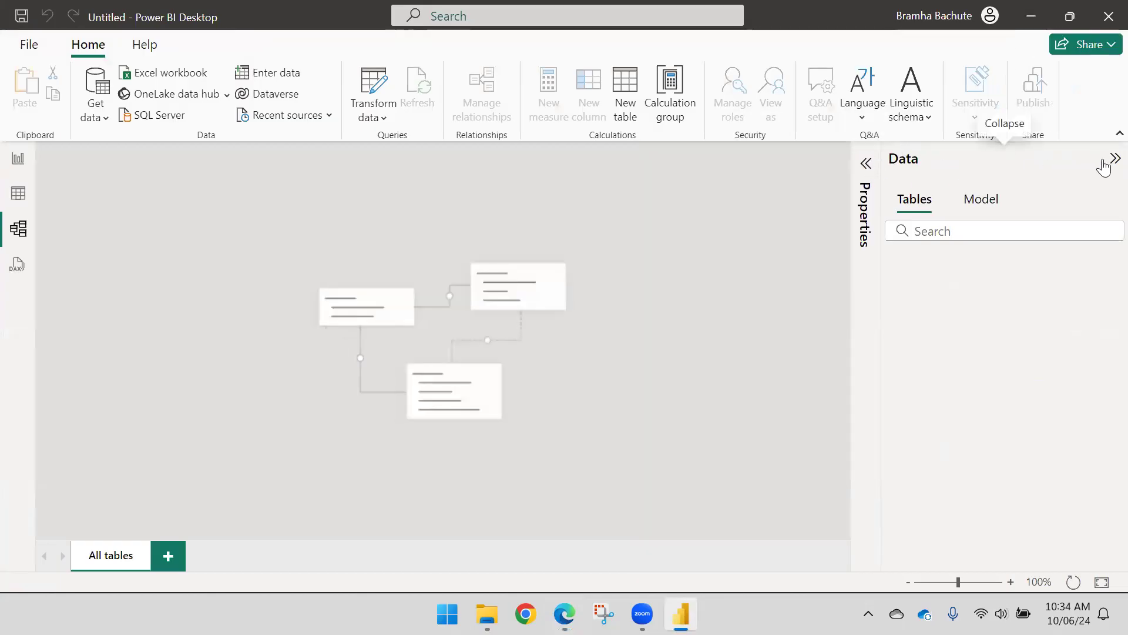
left_click(1031, 16)
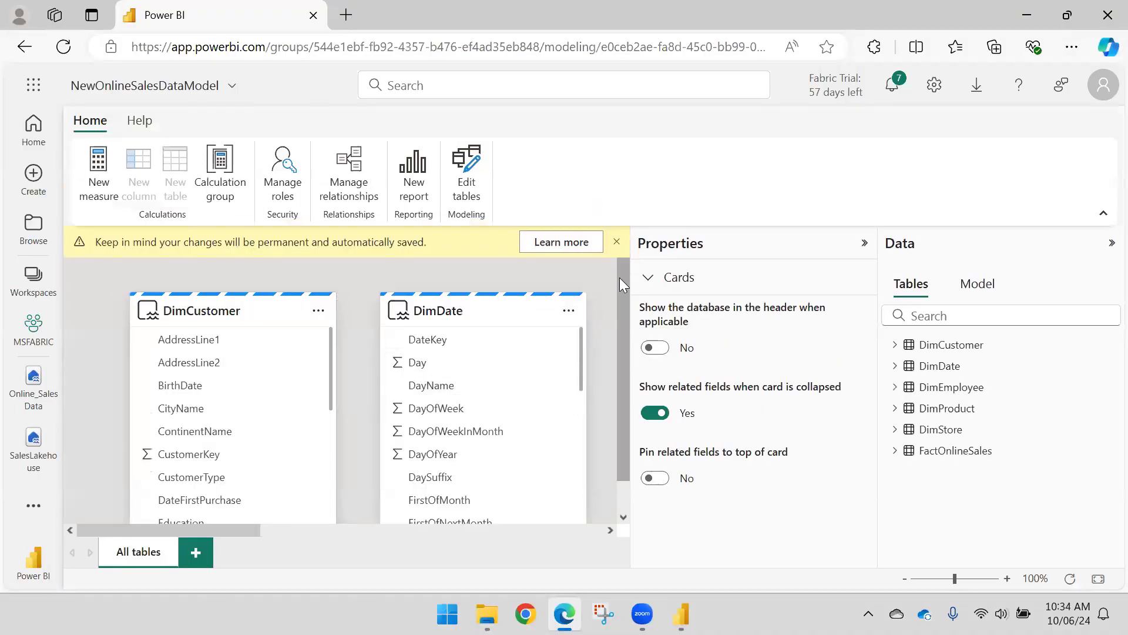
Step: Collapse the Properties and Data panes to give the diagram room for all the model's tables
left_click(864, 243)
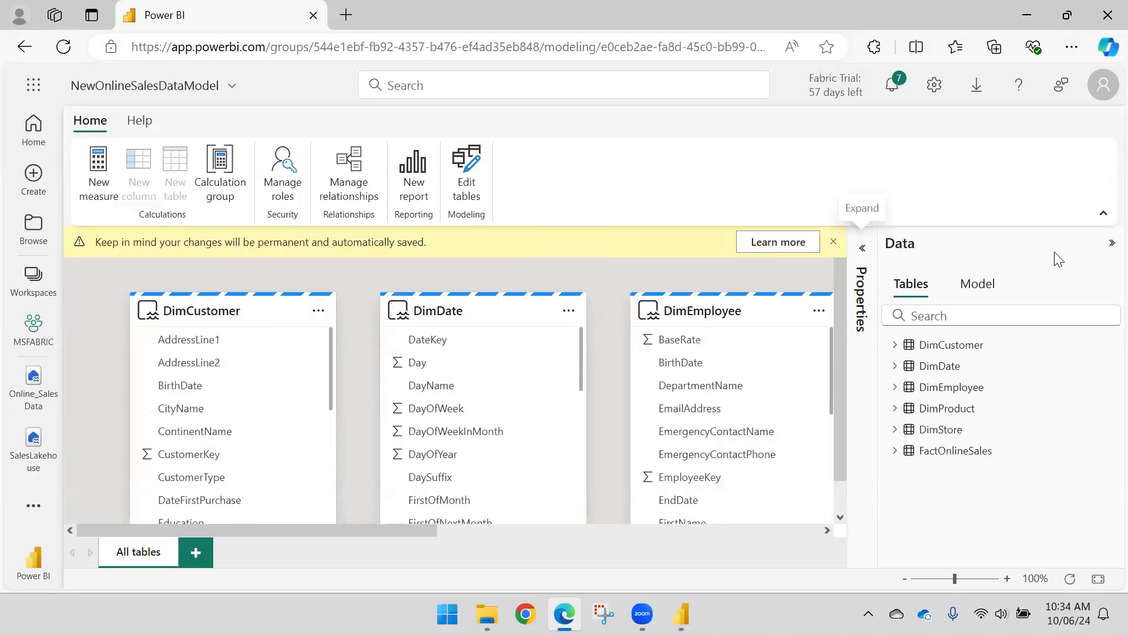
left_click(1109, 245)
scroll(499, 323, "down", 3)
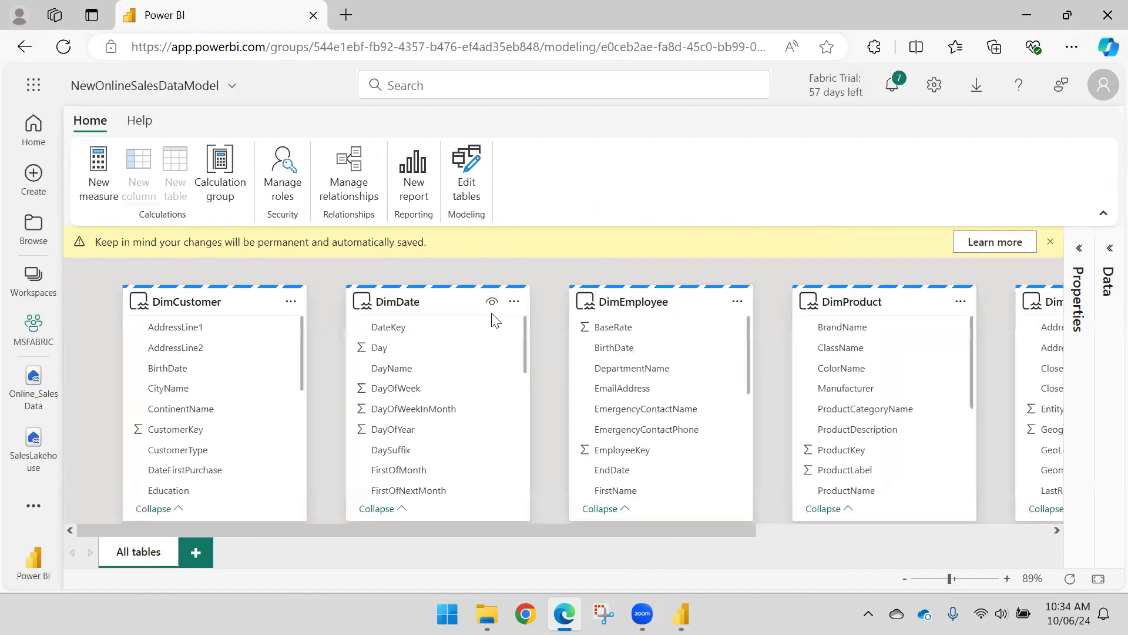
scroll(567, 411, "down", 2)
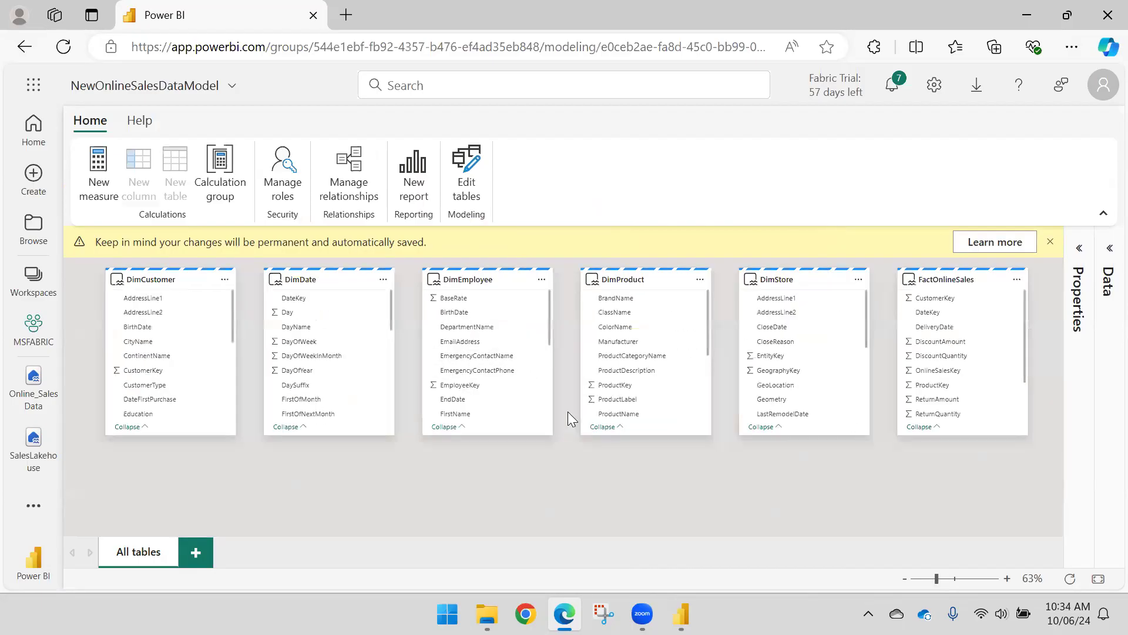
scroll(569, 413, "up", 1)
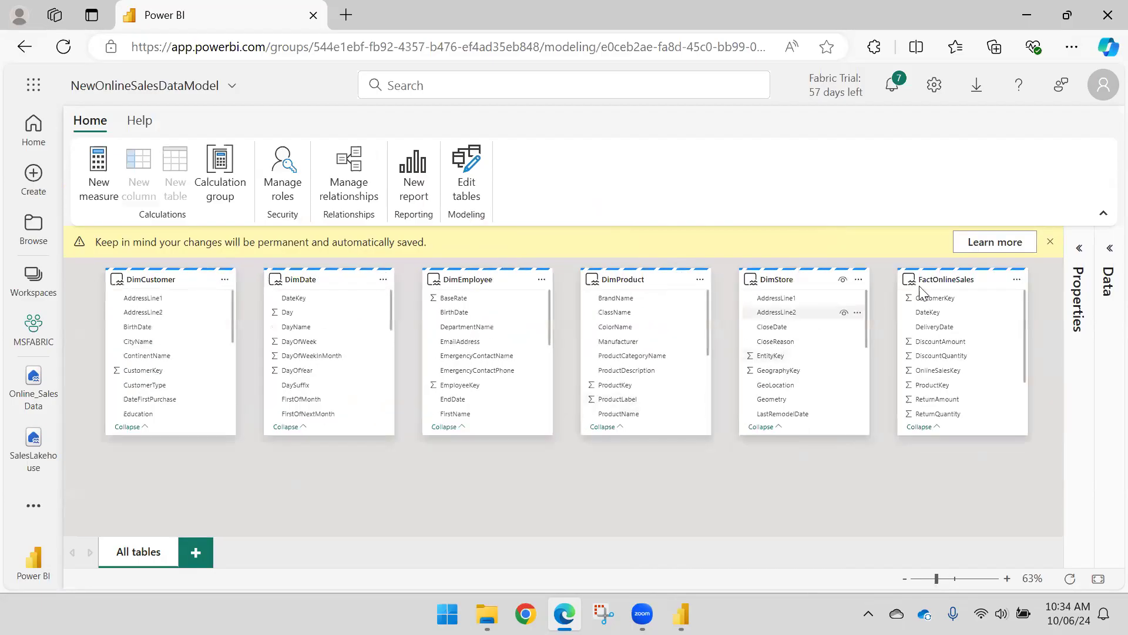
Step: Place FactOnlineSales below DimEmployee and space the DimStore, DimProduct, DimEmployee and DimDate cards further apart in the row above
left_click_drag(937, 292, 433, 492)
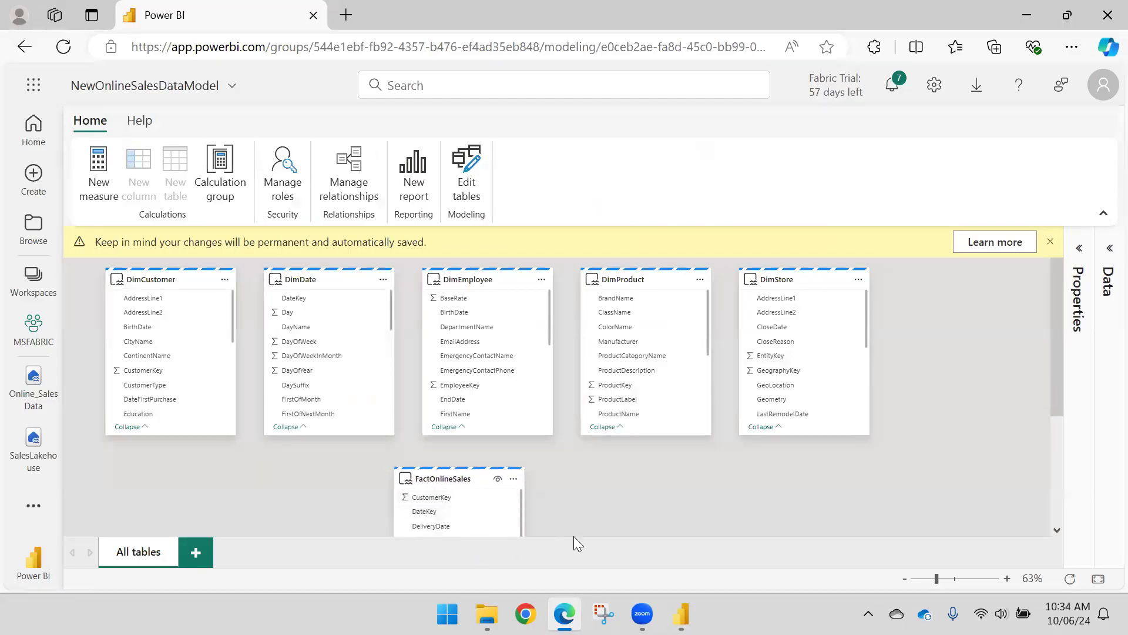
left_click(1048, 243)
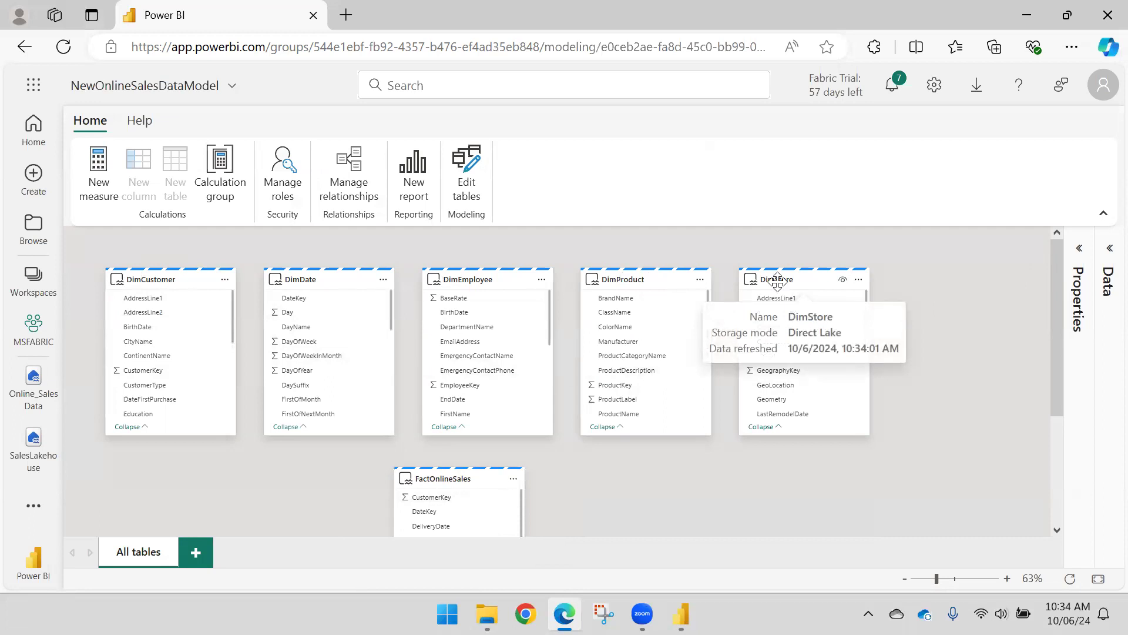
left_click_drag(778, 281, 864, 280)
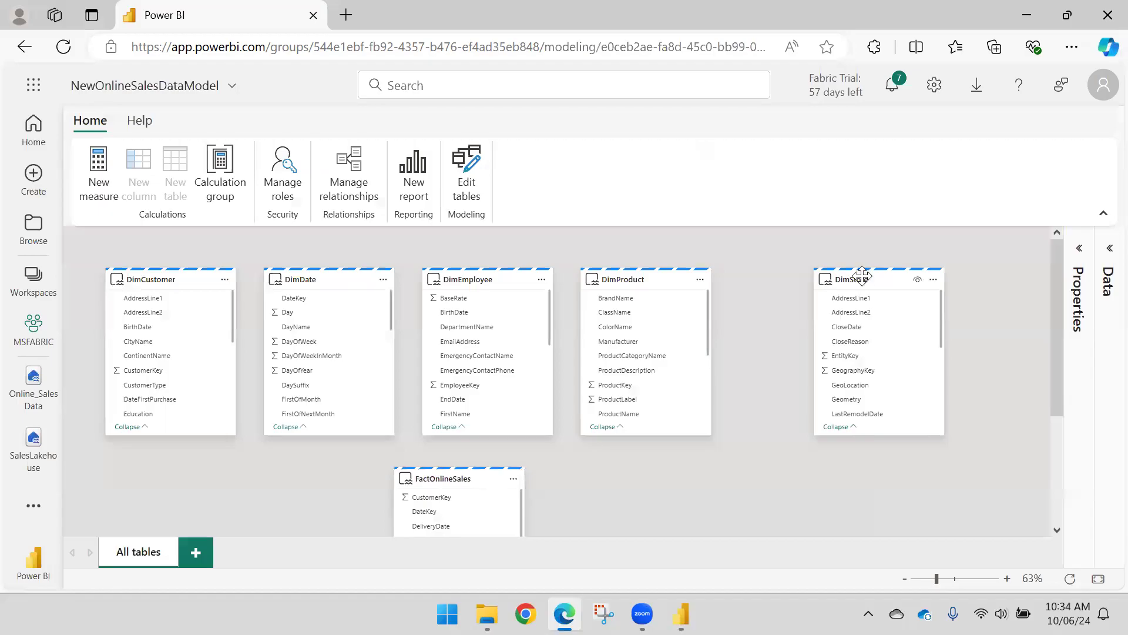
left_click_drag(627, 281, 681, 283)
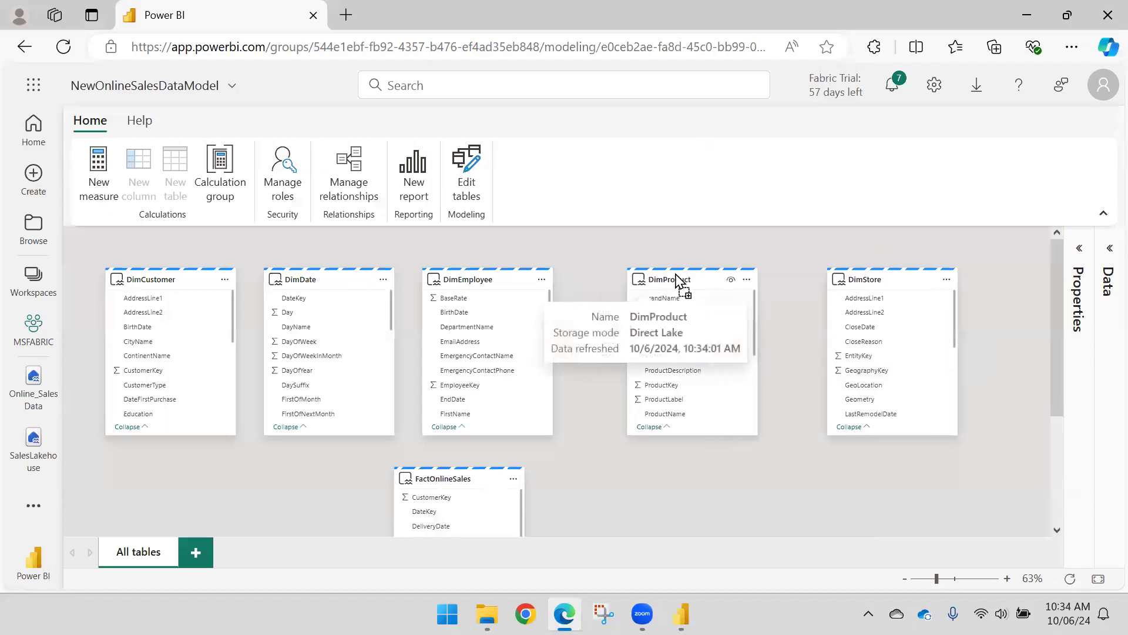
left_click_drag(475, 280, 494, 282)
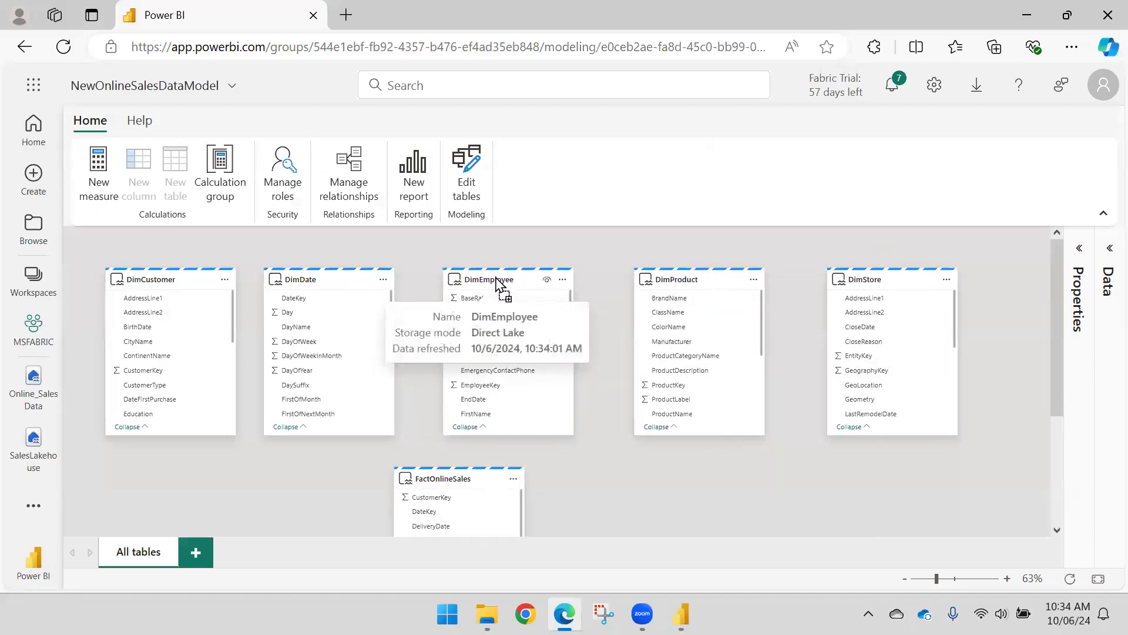
left_click_drag(300, 281, 311, 282)
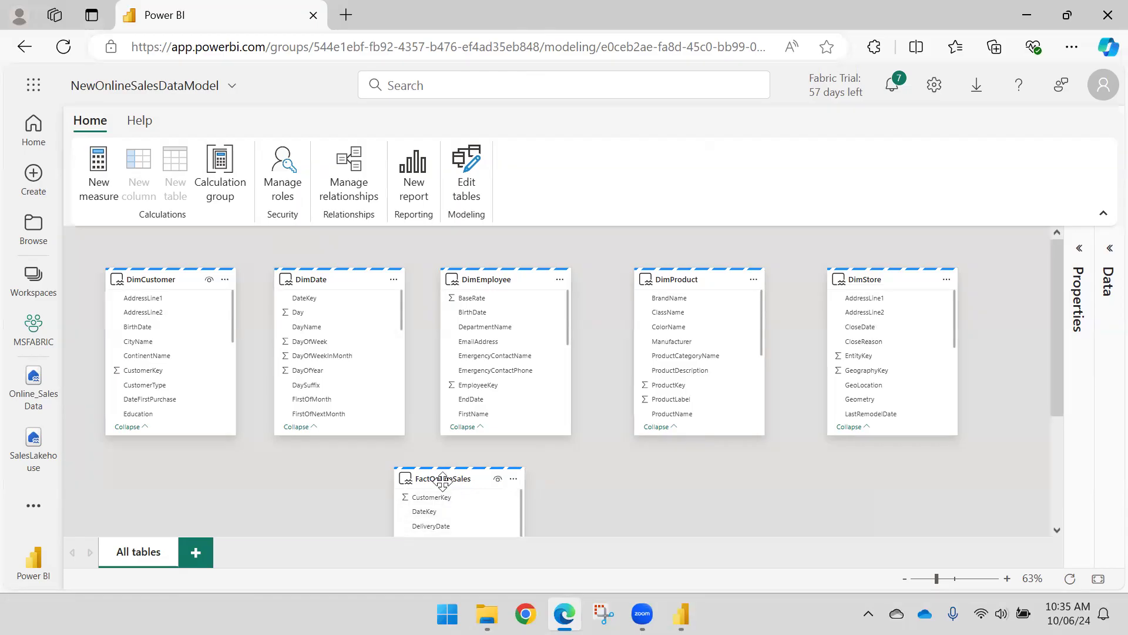
left_click_drag(442, 481, 494, 464)
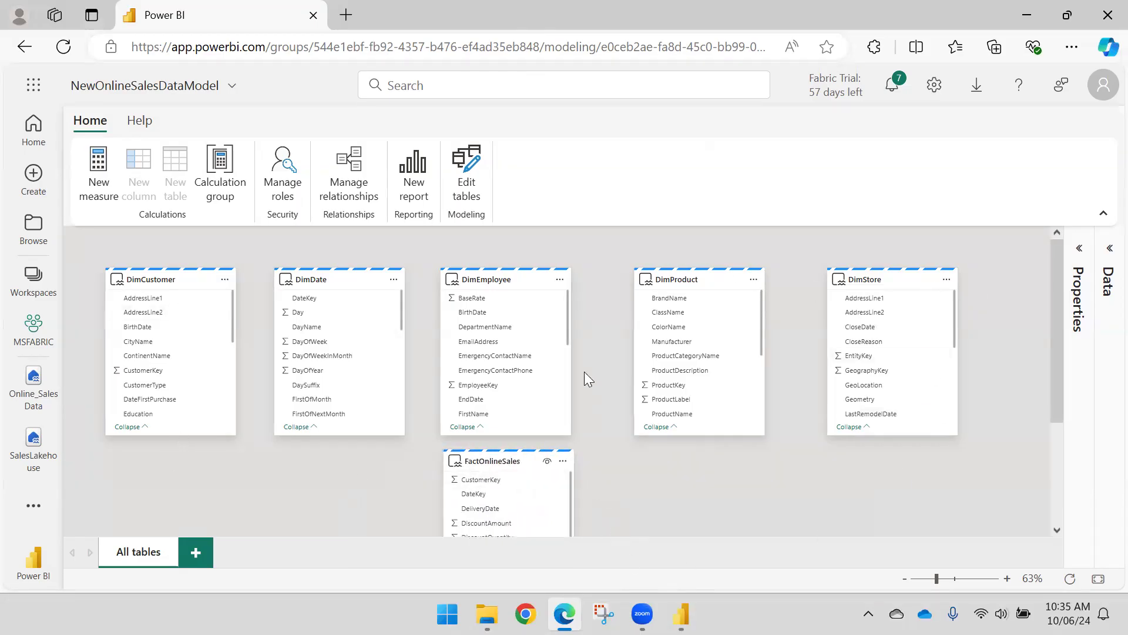
Step: Move FactOnlineSales to the end of the row beyond DimStore and lengthen its card to show fields down to StoreKey
mouse_move(346, 290)
scroll(640, 449, "down", 3)
mouse_move(412, 411)
left_click_drag(412, 411, 896, 267)
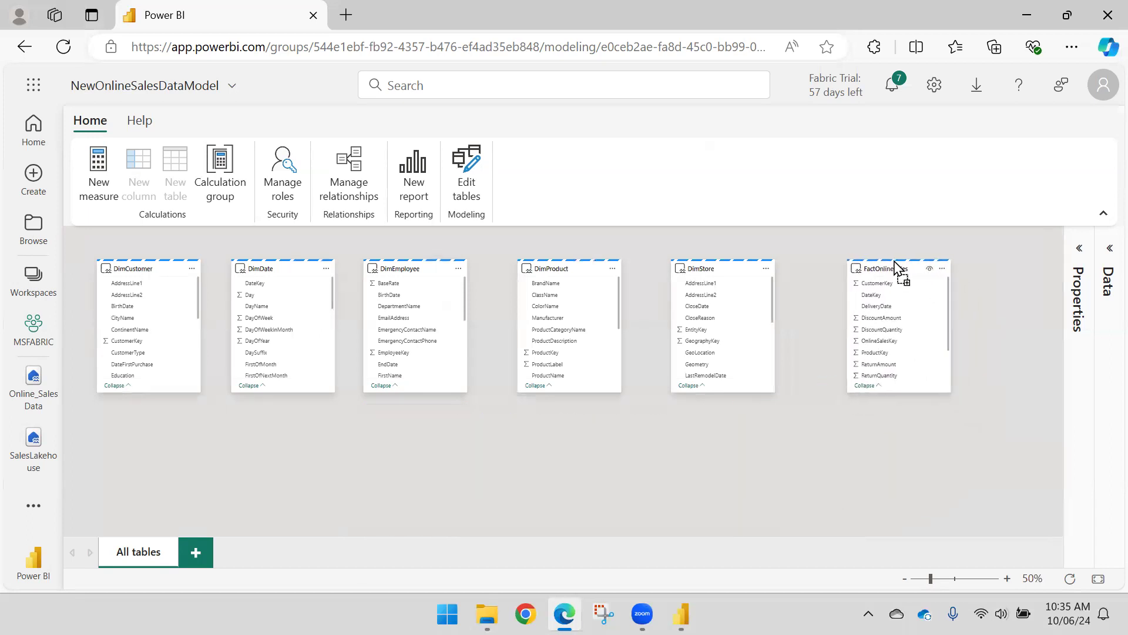
left_click_drag(890, 392, 892, 429)
Step: Move the DimStore card slightly lower and place DimProduct directly below FactOnlineSales
mouse_move(706, 266)
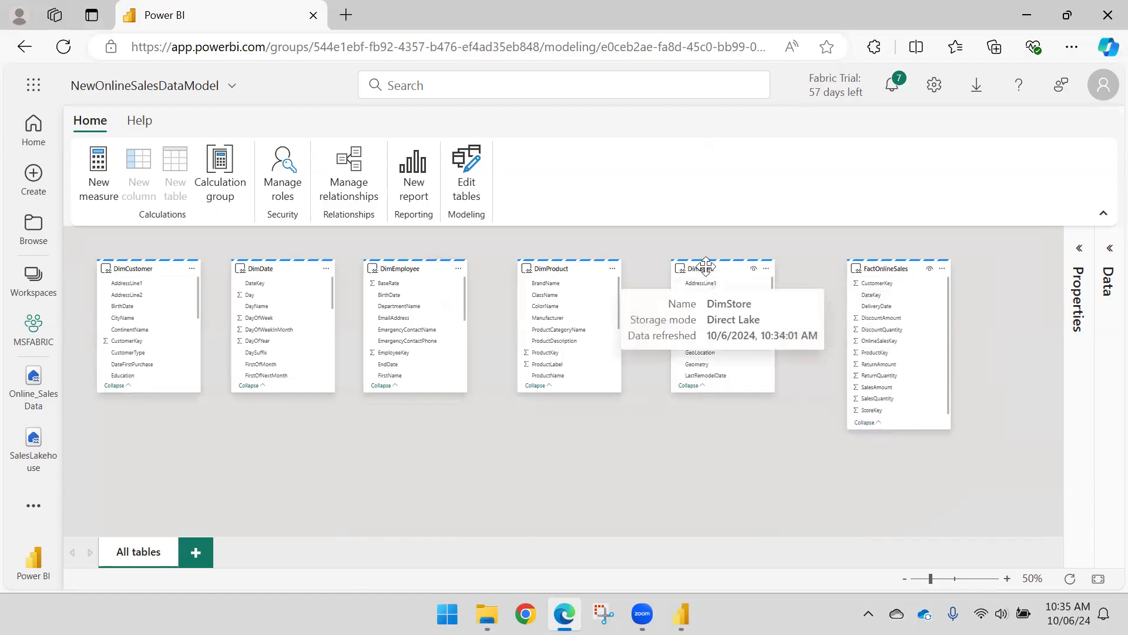
left_click_drag(705, 266, 710, 322)
left_click_drag(555, 266, 899, 476)
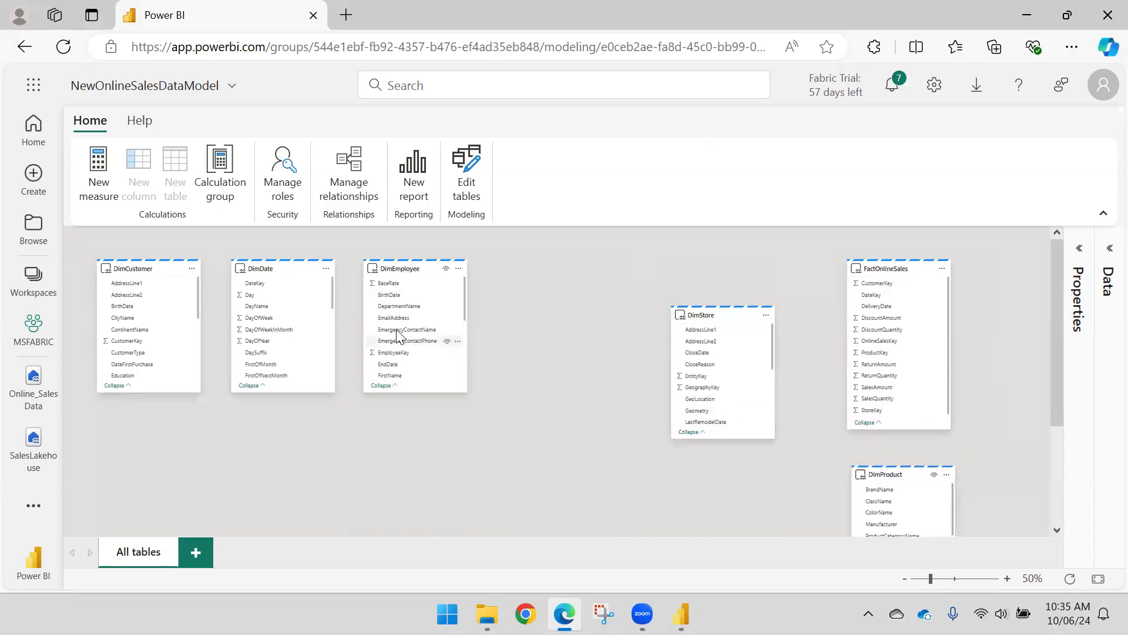
Step: Move the DimEmployee and DimDate cards to the far side of FactOnlineSales and bring DimCustomer close to DimStore
left_click_drag(400, 277, 1024, 301)
left_click_drag(822, 533, 923, 540)
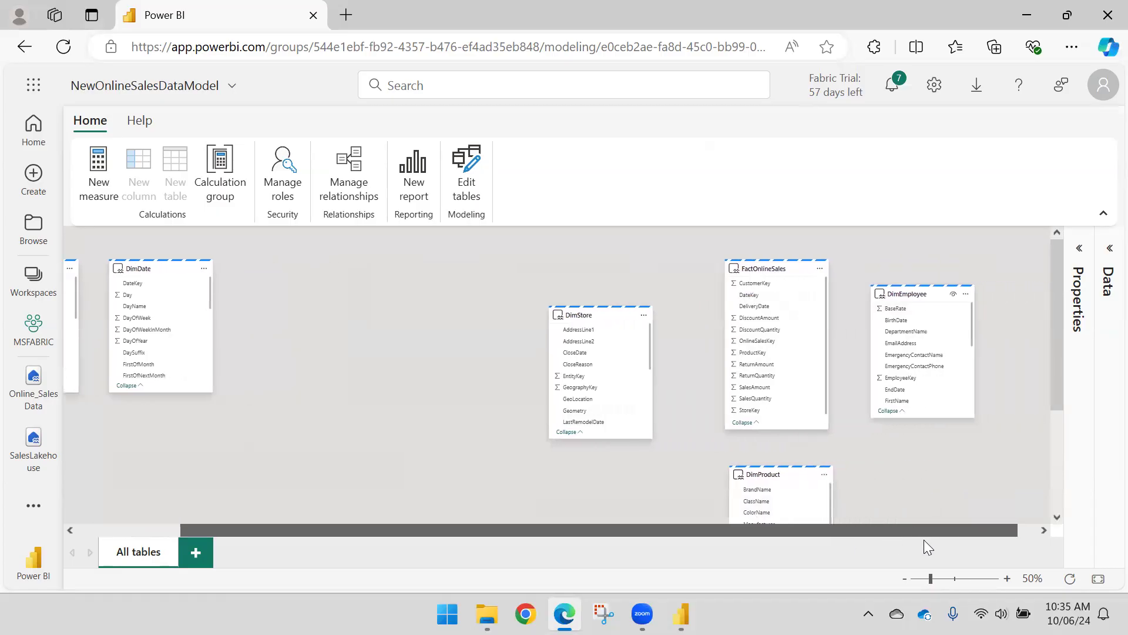
left_click_drag(957, 297, 1037, 298)
left_click_drag(624, 530, 367, 527)
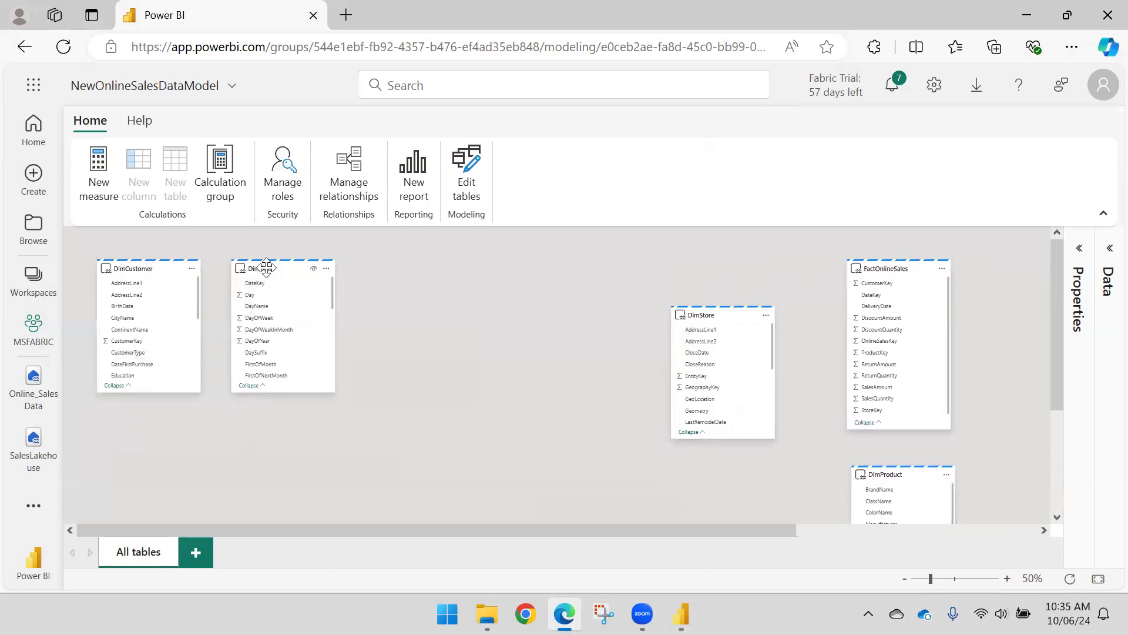
left_click_drag(296, 267, 1017, 300)
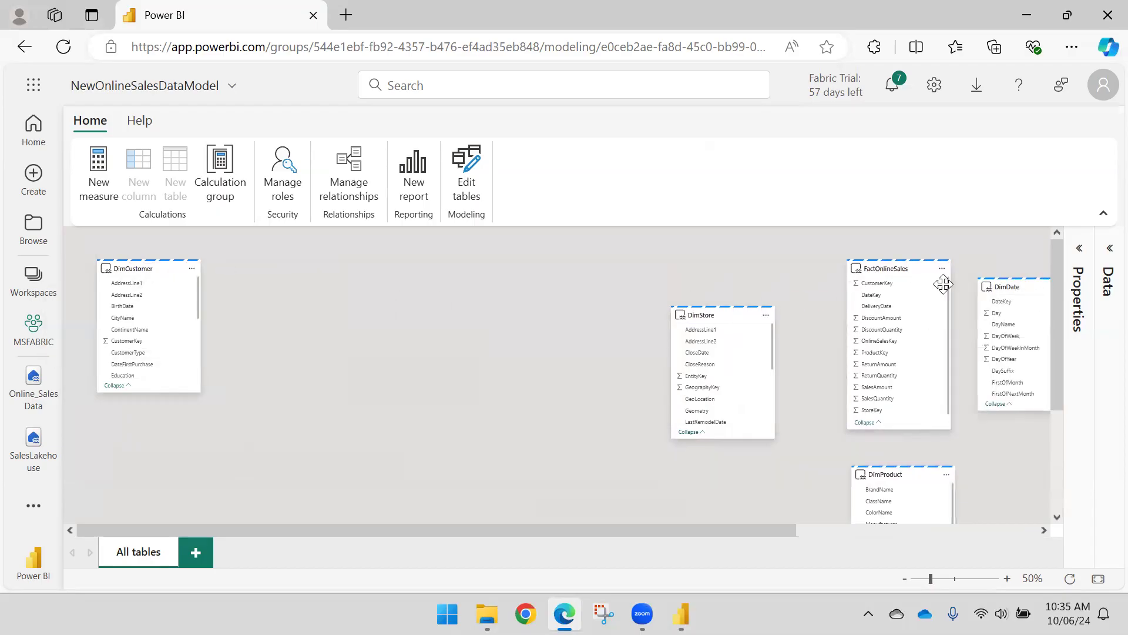
left_click_drag(150, 265, 565, 268)
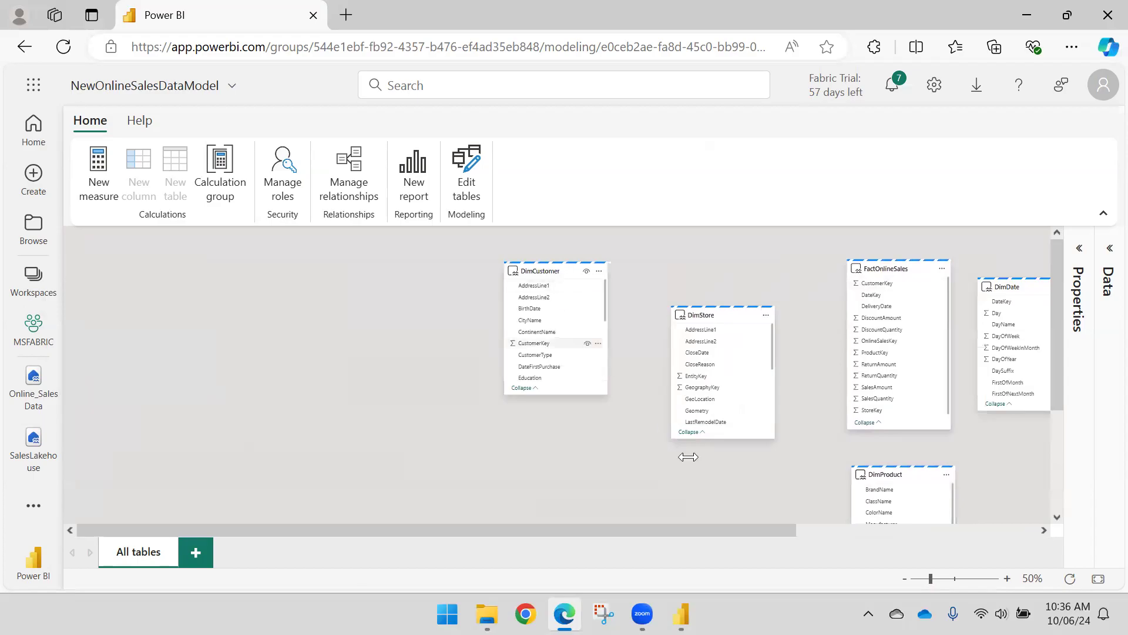
Step: Place DimEmployee lower on the outer side of DimStore, and DimCustomer below and beyond DimDate
left_click_drag(723, 529, 964, 558)
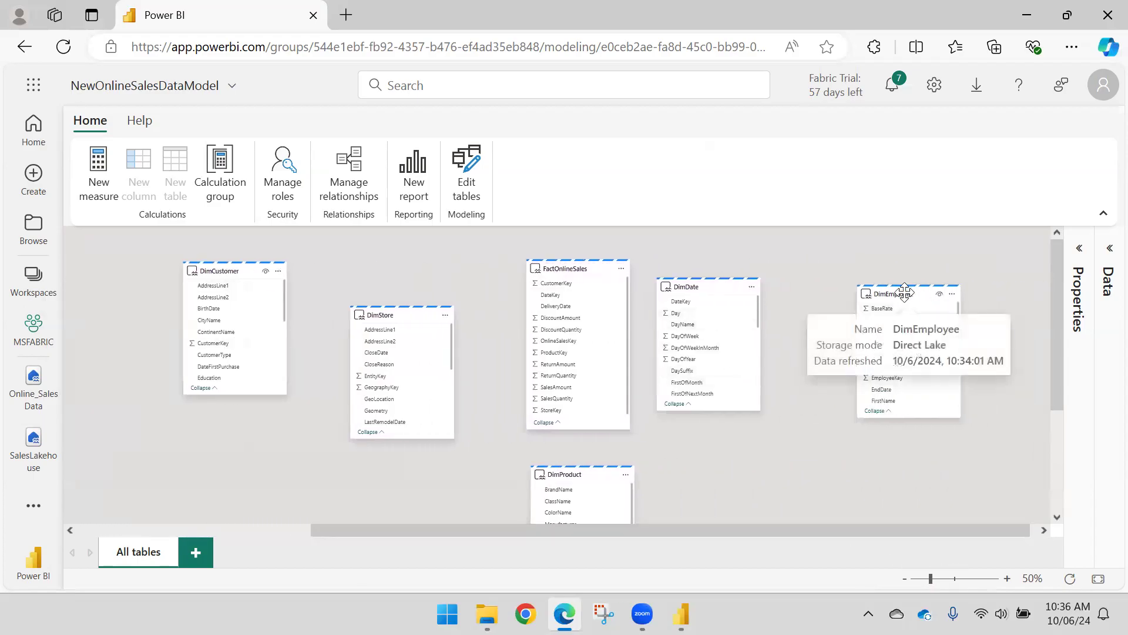
left_click_drag(898, 296, 379, 424)
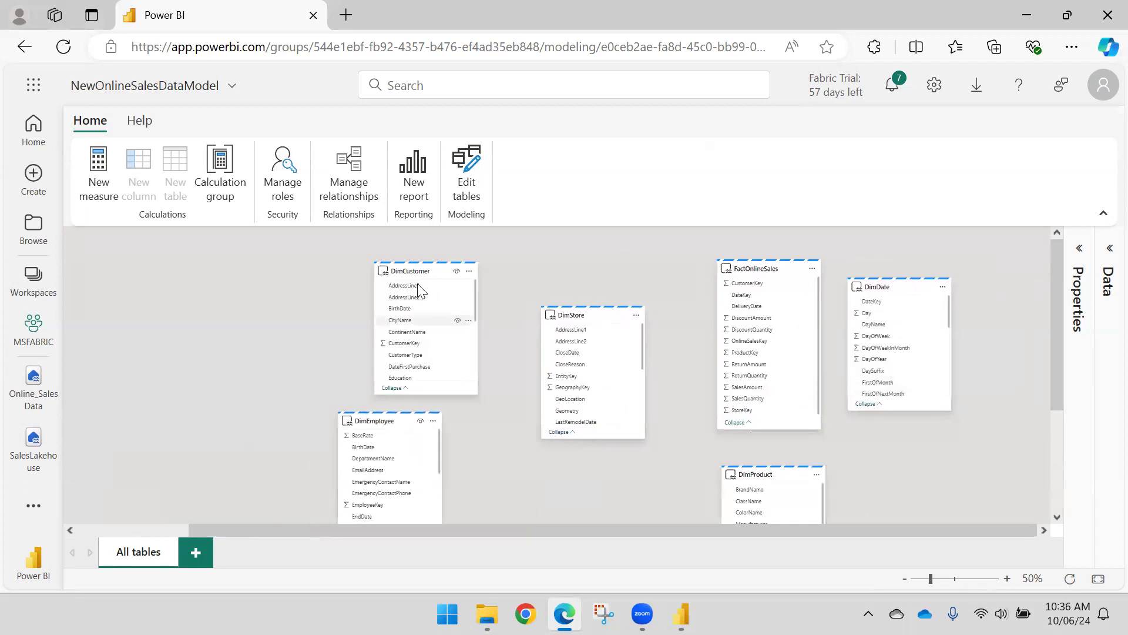
left_click_drag(412, 271, 1009, 434)
left_click_drag(878, 537, 912, 532)
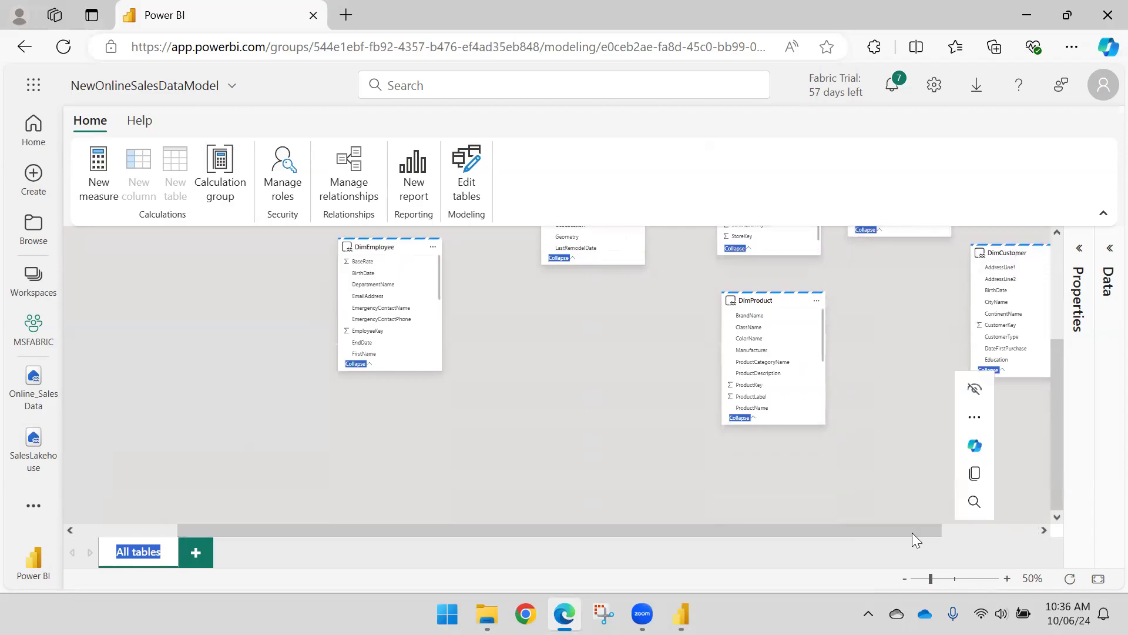
scroll(877, 513, "up", 2)
scroll(943, 467, "up", 2)
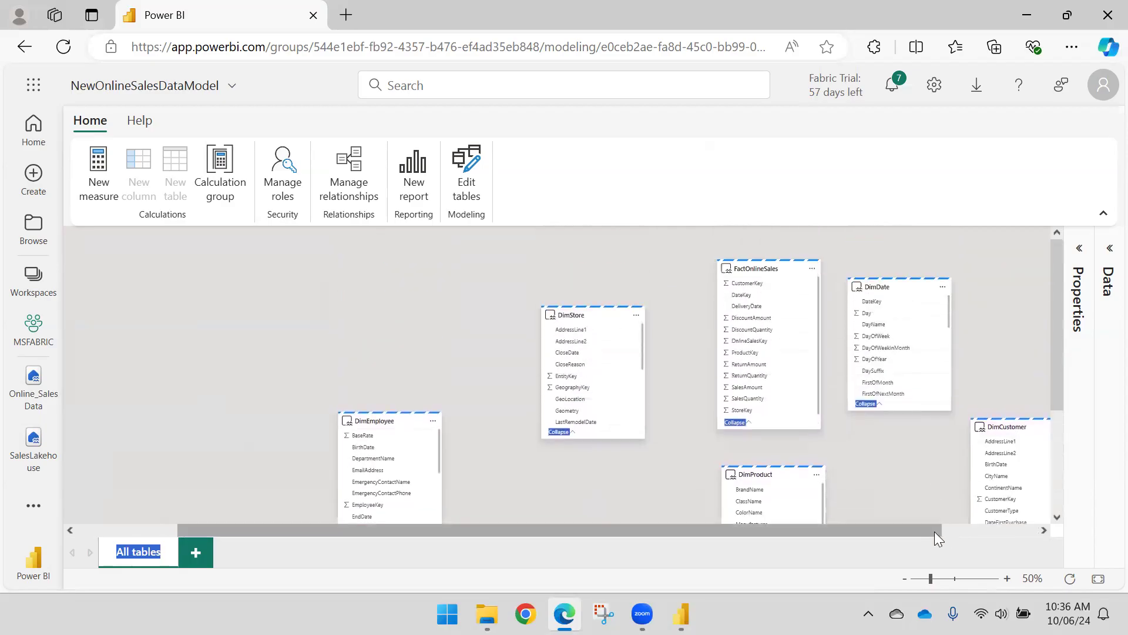
left_click_drag(929, 531, 1038, 543)
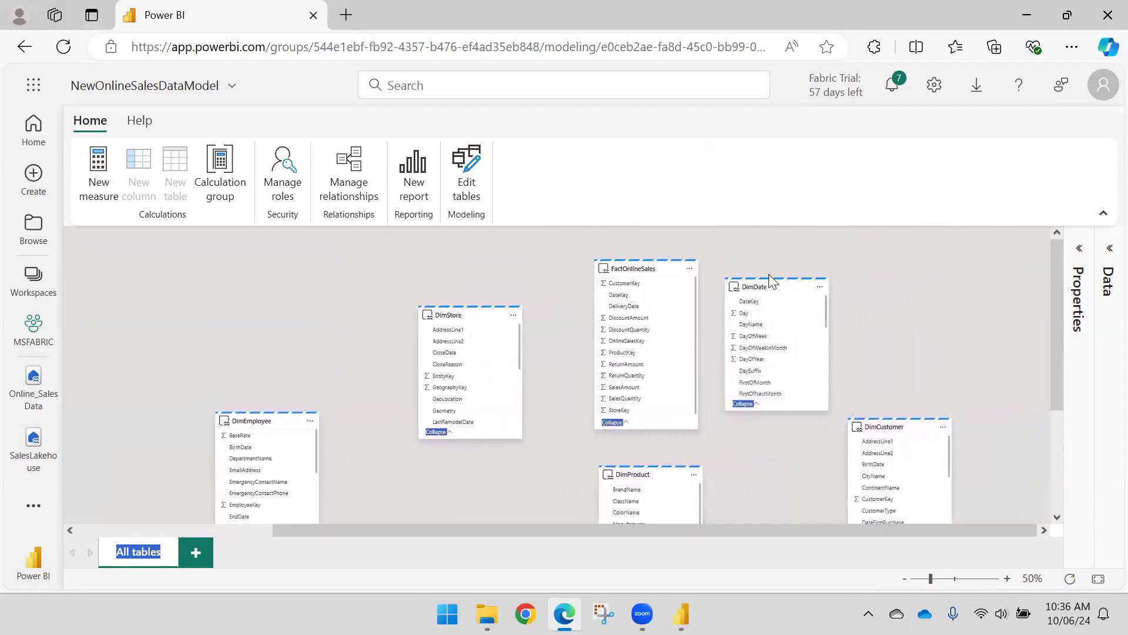
Step: Space DimDate farther from FactOnlineSales and shift DimCustomer and DimEmployee slightly inward toward the fact table
left_click_drag(774, 291, 878, 256)
left_click_drag(893, 423, 856, 431)
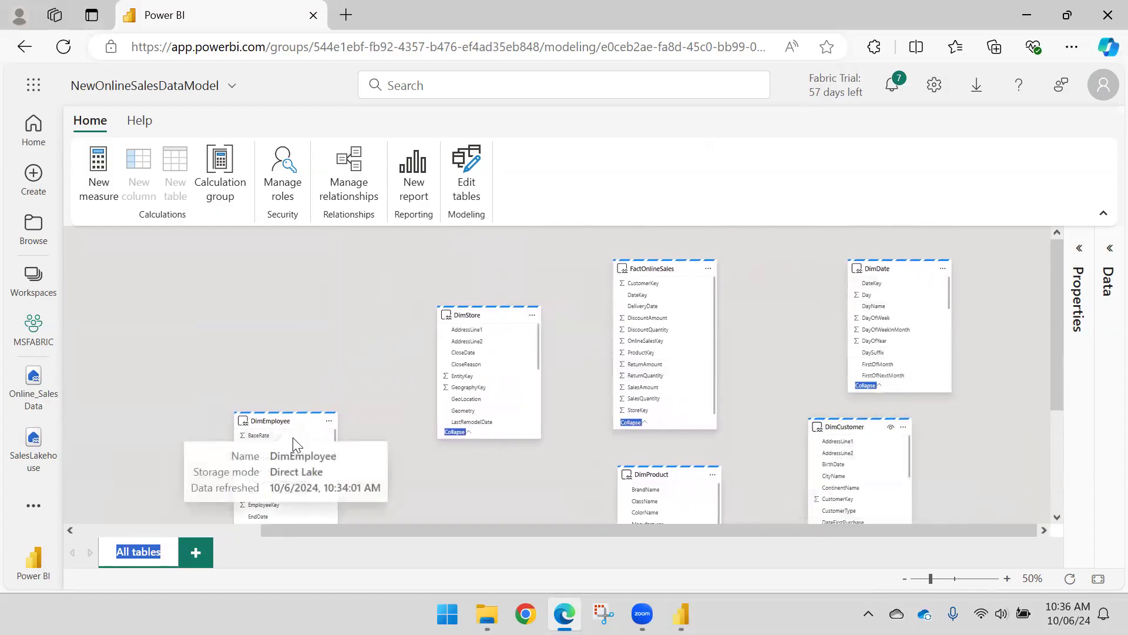
left_click_drag(297, 429, 324, 412)
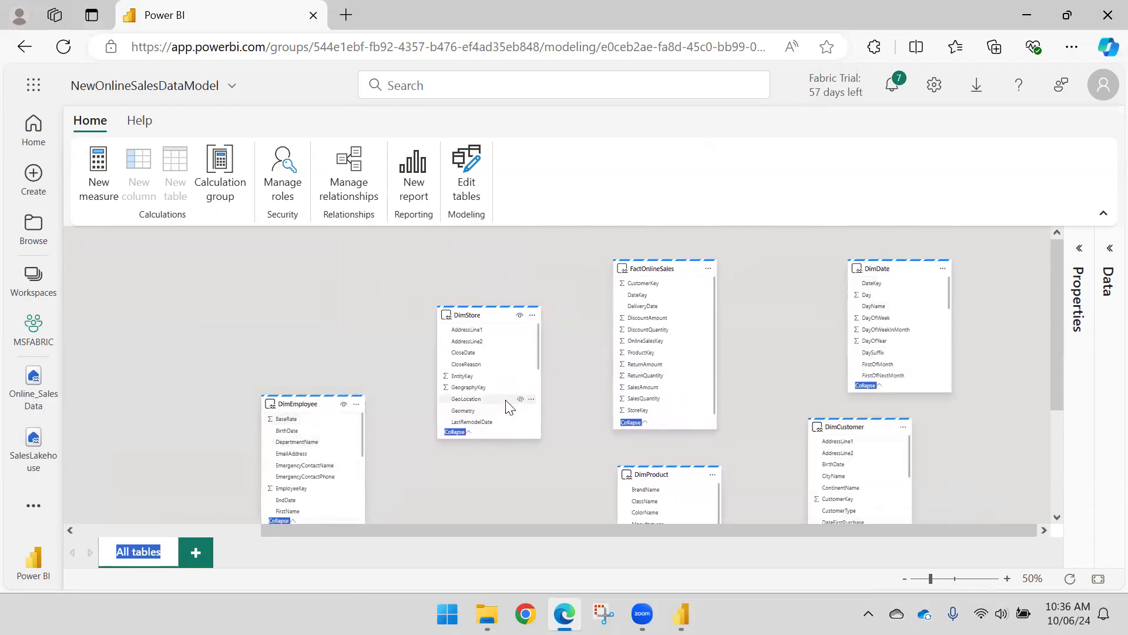
Step: Lengthen the DimStore card and create an active many-to-one relationship from its StoreKey to FactOnlineSales StoreKey, with Single cross-filter direction
left_click_drag(471, 437, 482, 491)
scroll(496, 376, "down", 3)
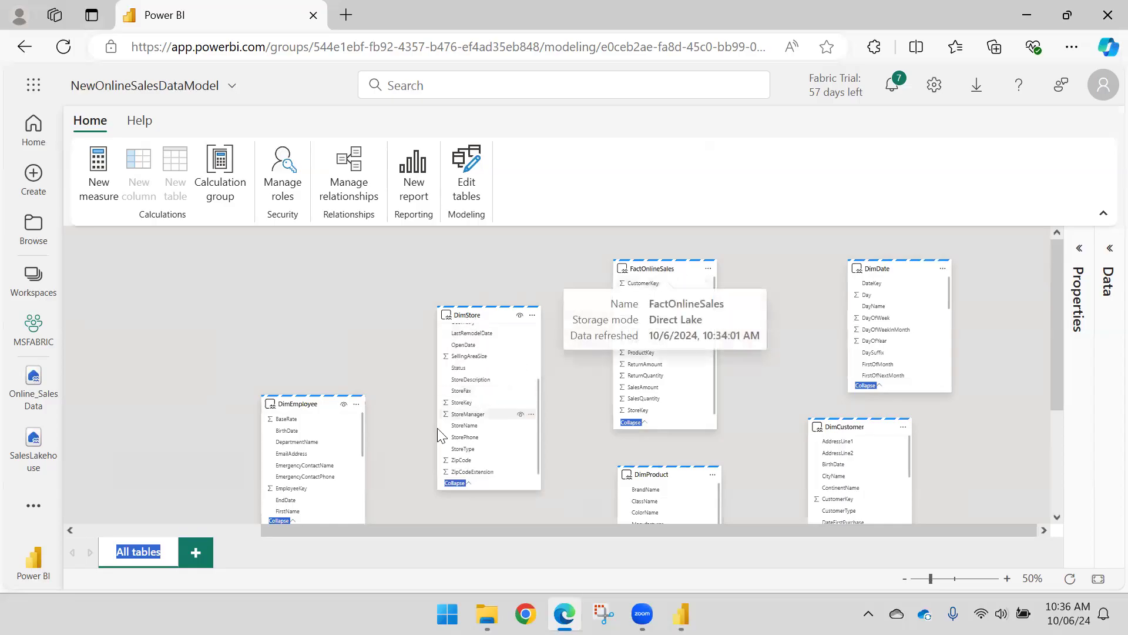
left_click_drag(469, 402, 652, 415)
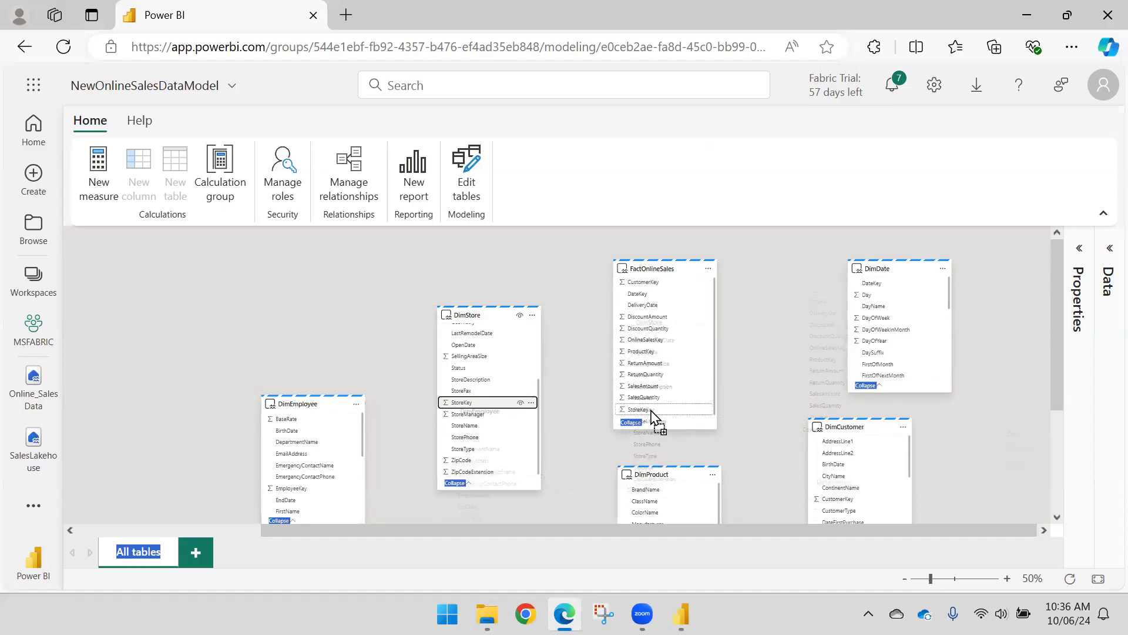
left_click_drag(651, 411, 652, 414)
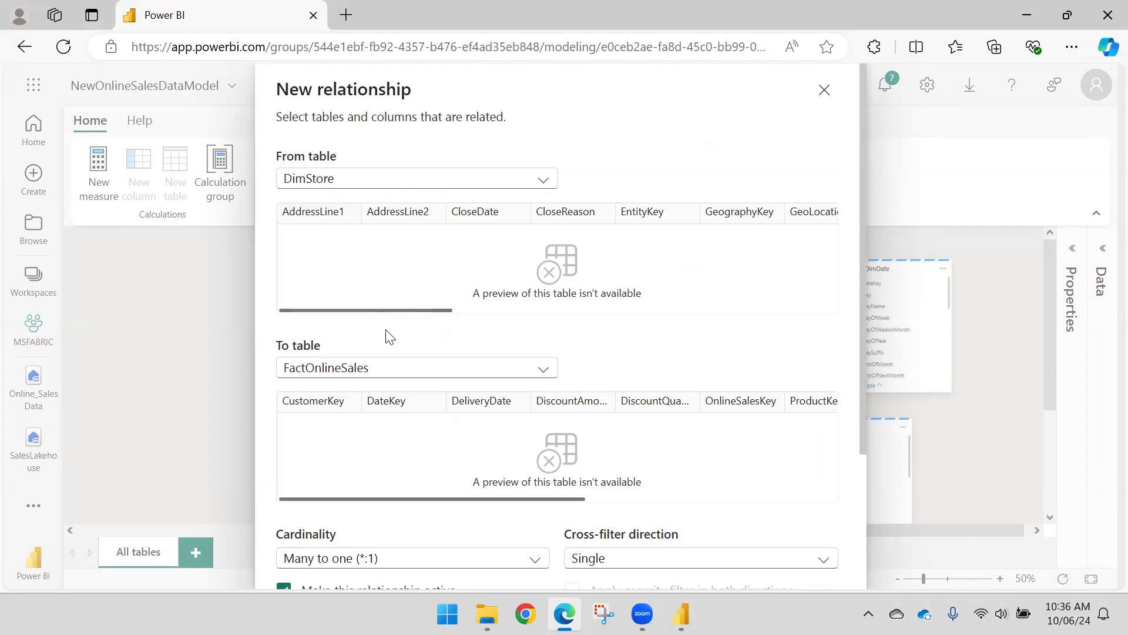
scroll(387, 370, "down", 3)
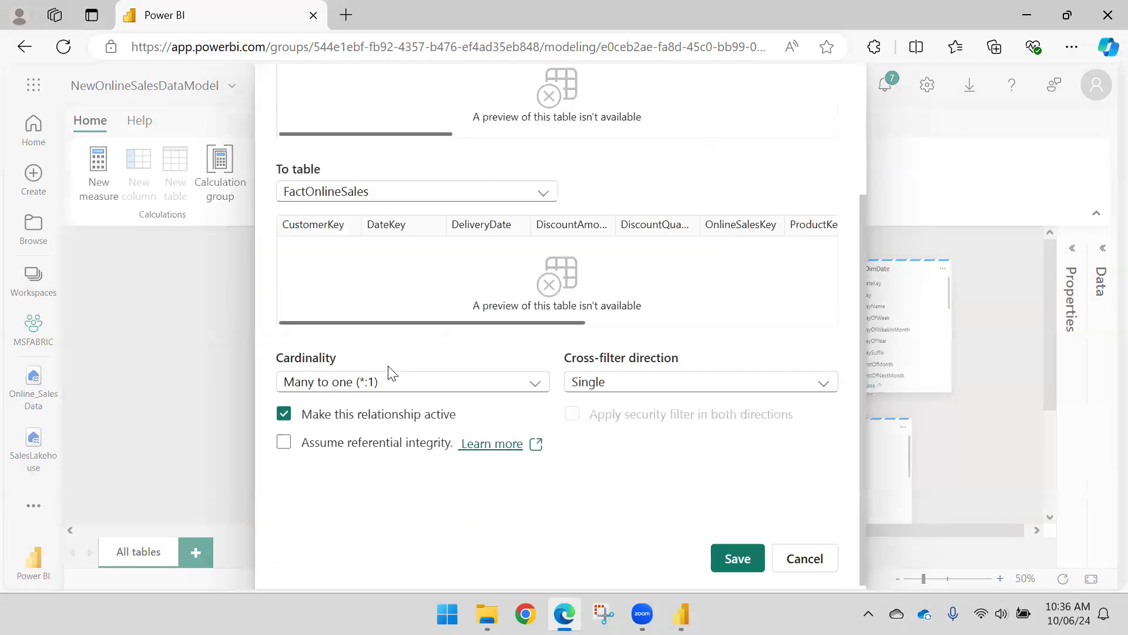
scroll(397, 373, "up", 3)
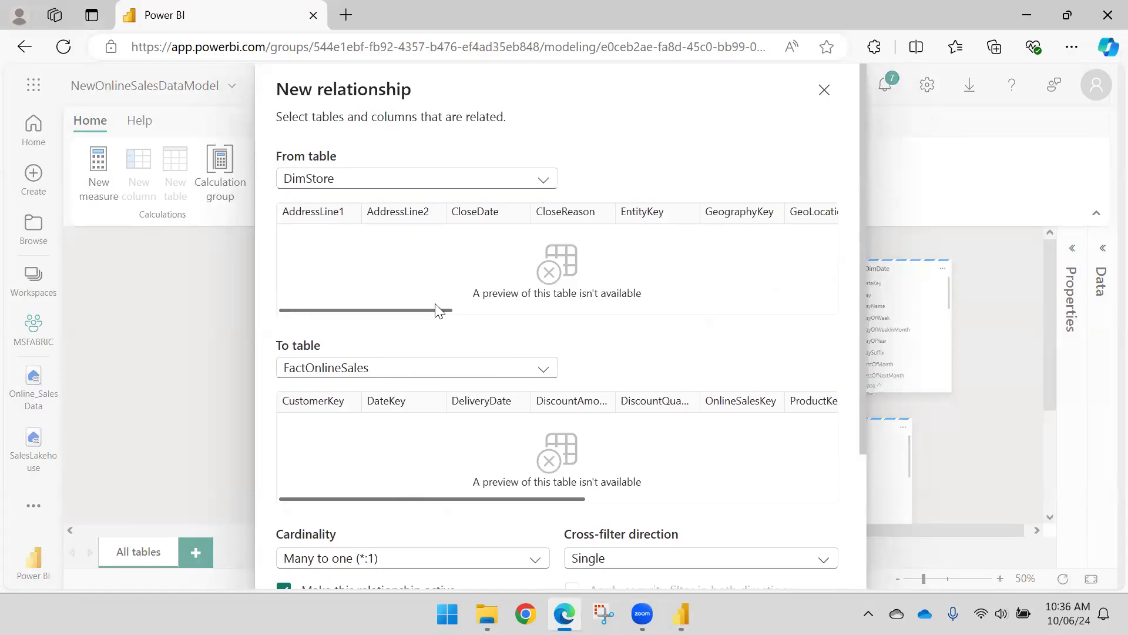
scroll(646, 399, "down", 3)
left_click(732, 554)
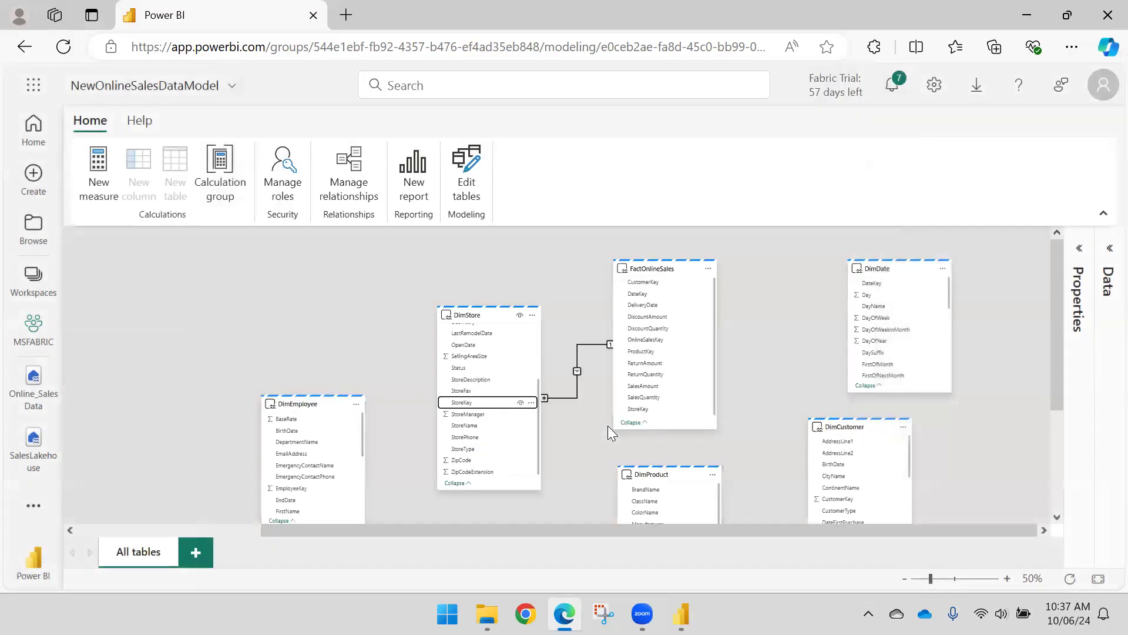
left_click(567, 397)
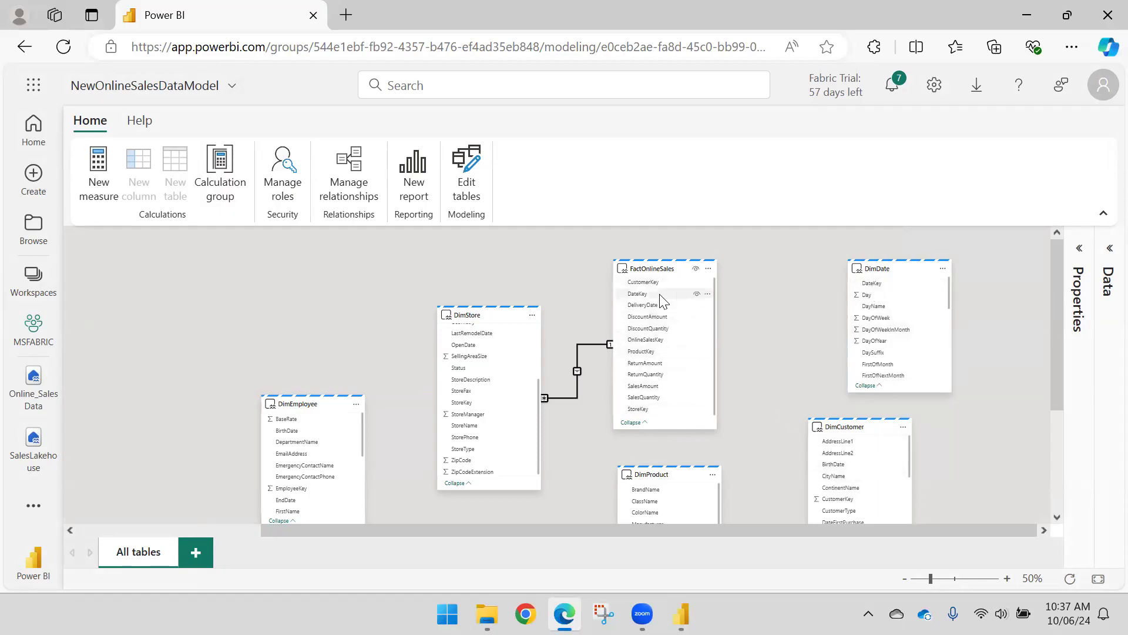
Step: Create an active many-to-one relationship from DimCustomer CustomerKey to FactOnlineSales CustomerKey, with Single cross-filter direction
scroll(870, 473, "down", 2)
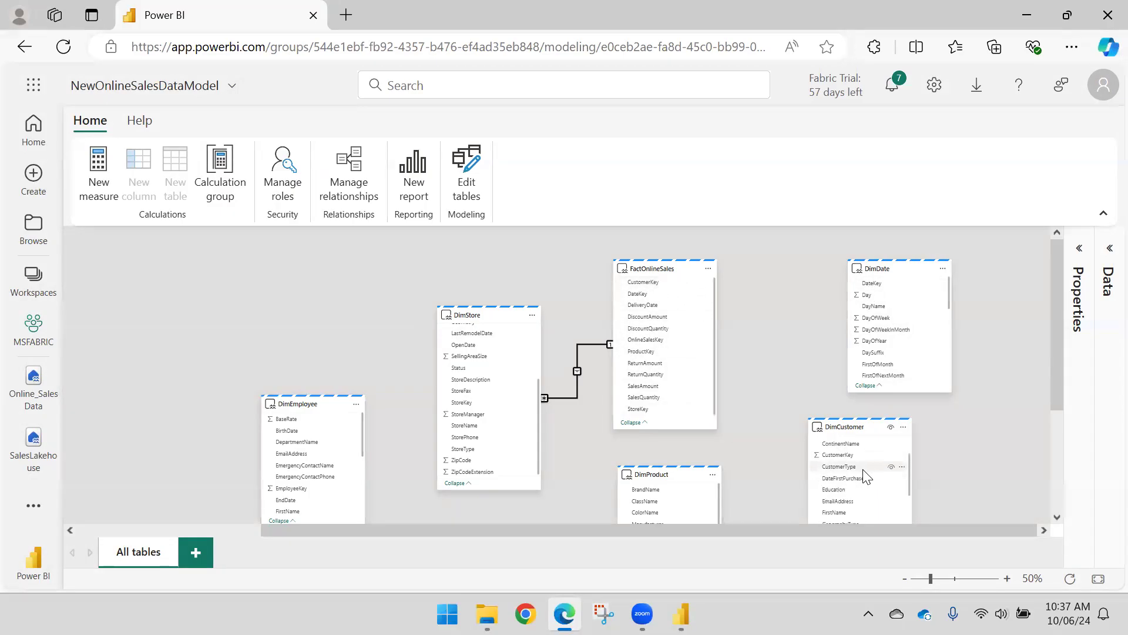
left_click_drag(854, 461, 664, 289)
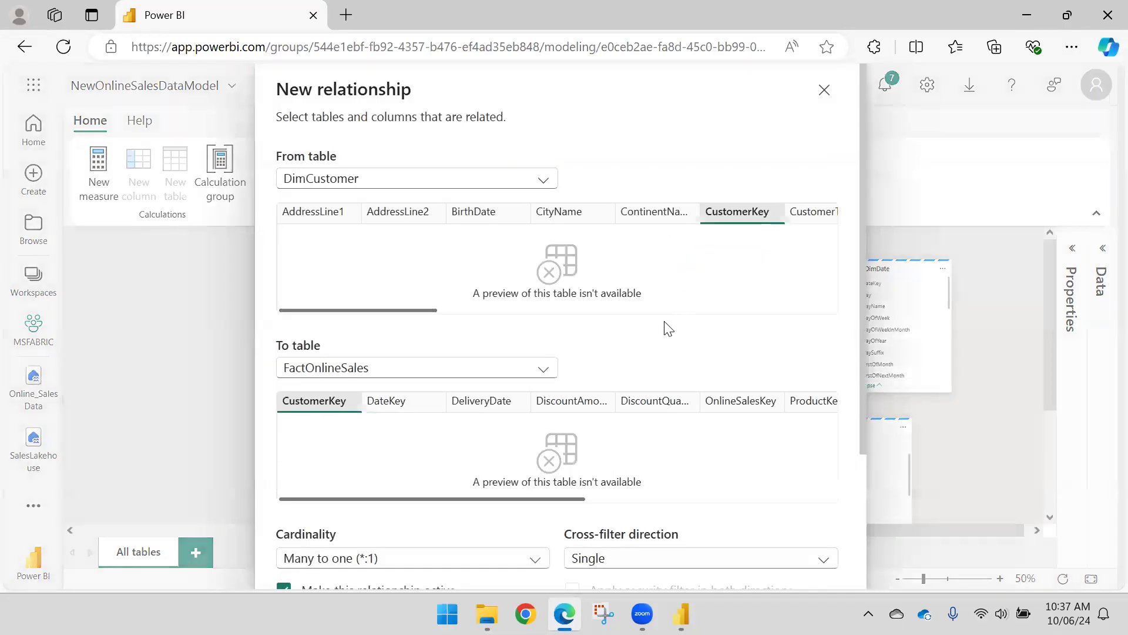
scroll(627, 462, "down", 3)
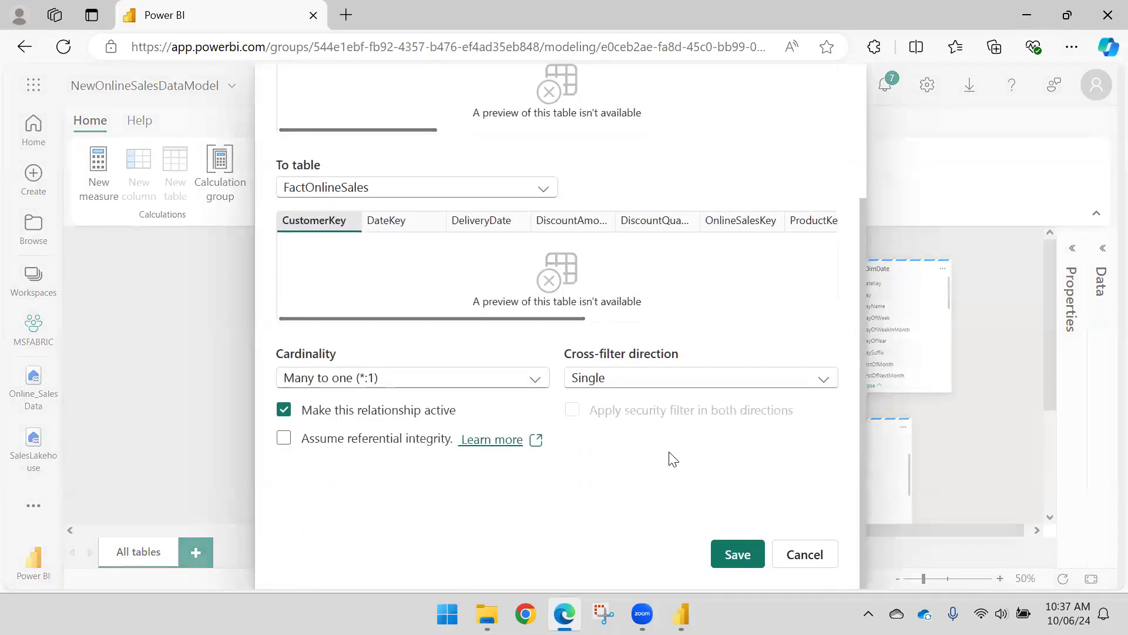
left_click(745, 555)
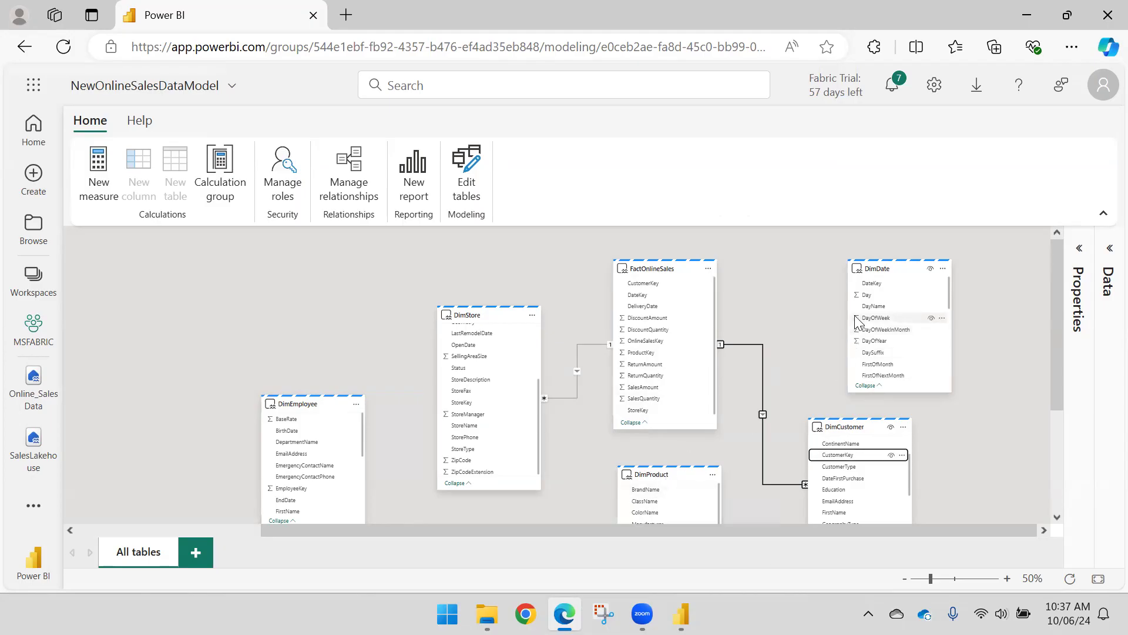
Step: Create an active many-to-one relationship from DimProduct ProductKey to FactOnlineSales ProductKey, with Single cross-filter direction
scroll(678, 509, "down", 3)
scroll(672, 515, "down", 2)
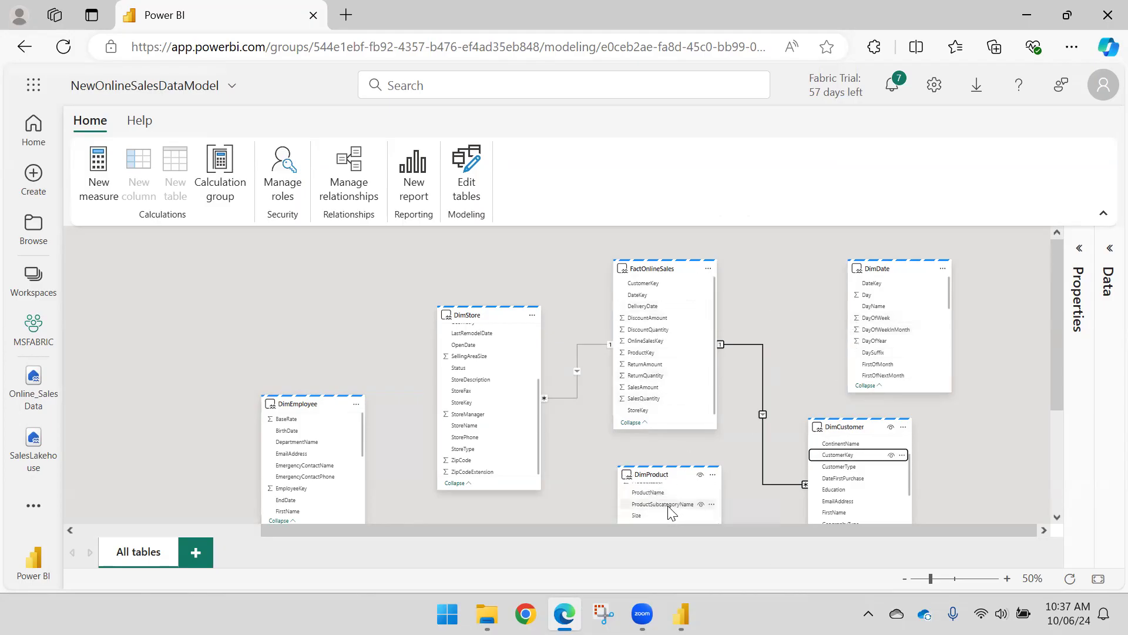
scroll(668, 508, "up", 2)
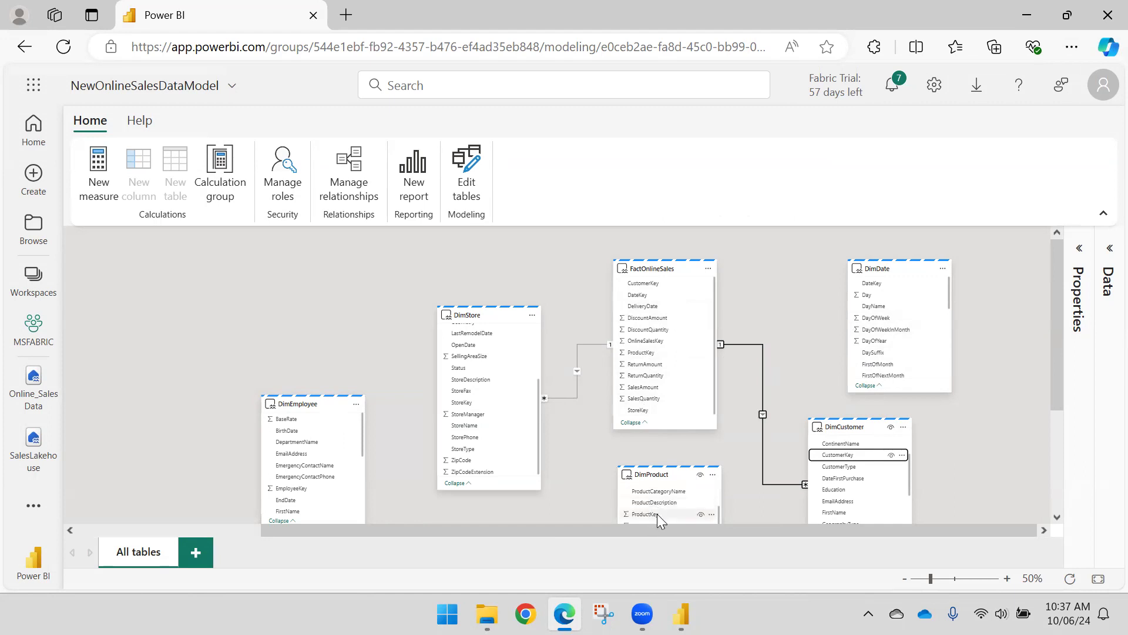
left_click_drag(657, 514, 660, 352)
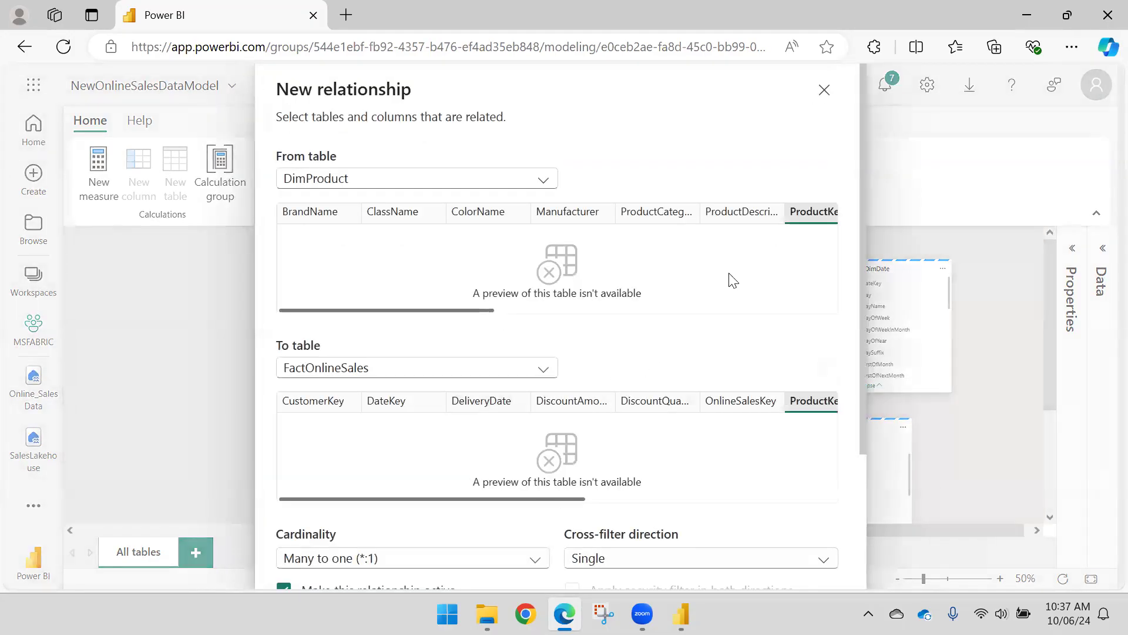
left_click_drag(718, 96, 708, 57)
scroll(793, 468, "down", 3)
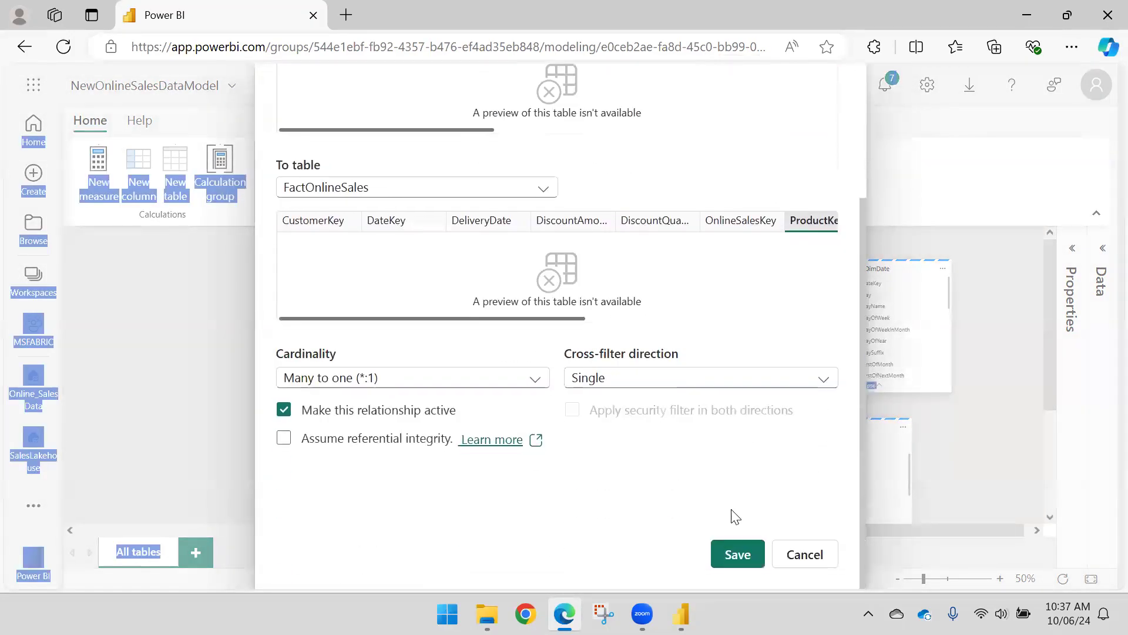
left_click(743, 549)
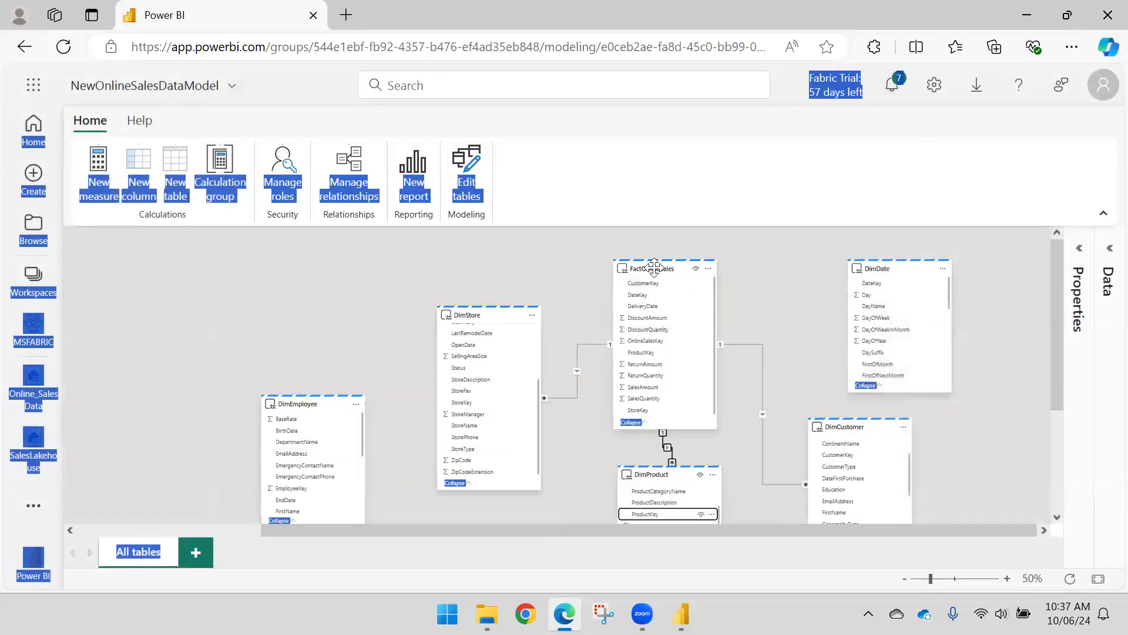
Step: Create an active many-to-one relationship from DimDate DateKey to FactOnlineSales DateKey, with Single cross-filter direction
scroll(564, 273, "down", 1)
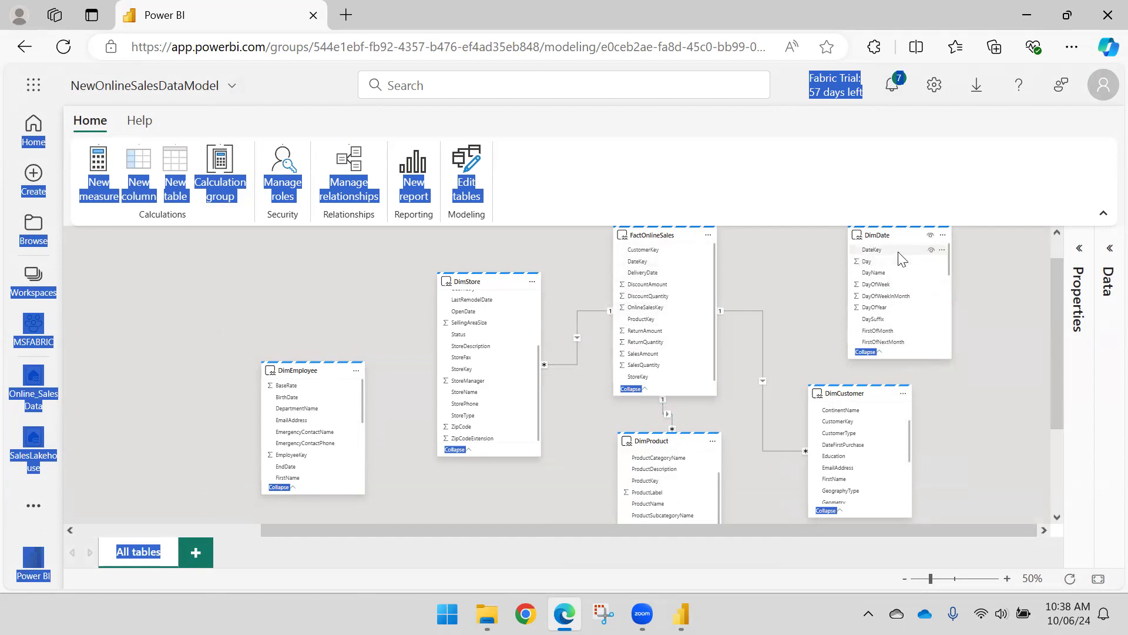
left_click_drag(821, 252, 645, 257)
scroll(588, 359, "down", 3)
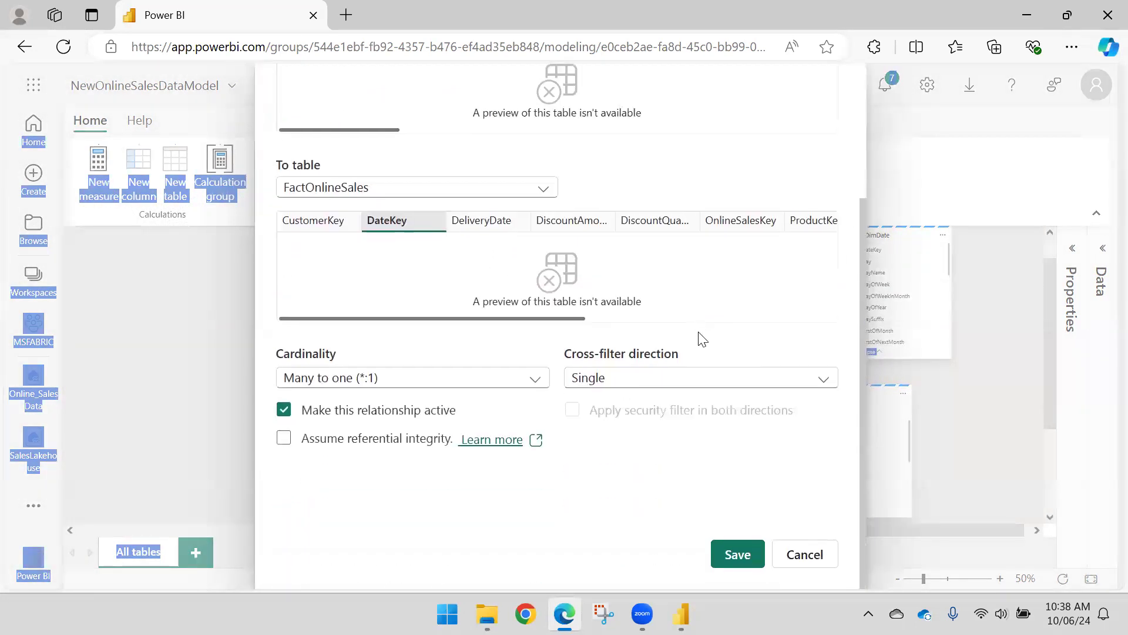
left_click(738, 552)
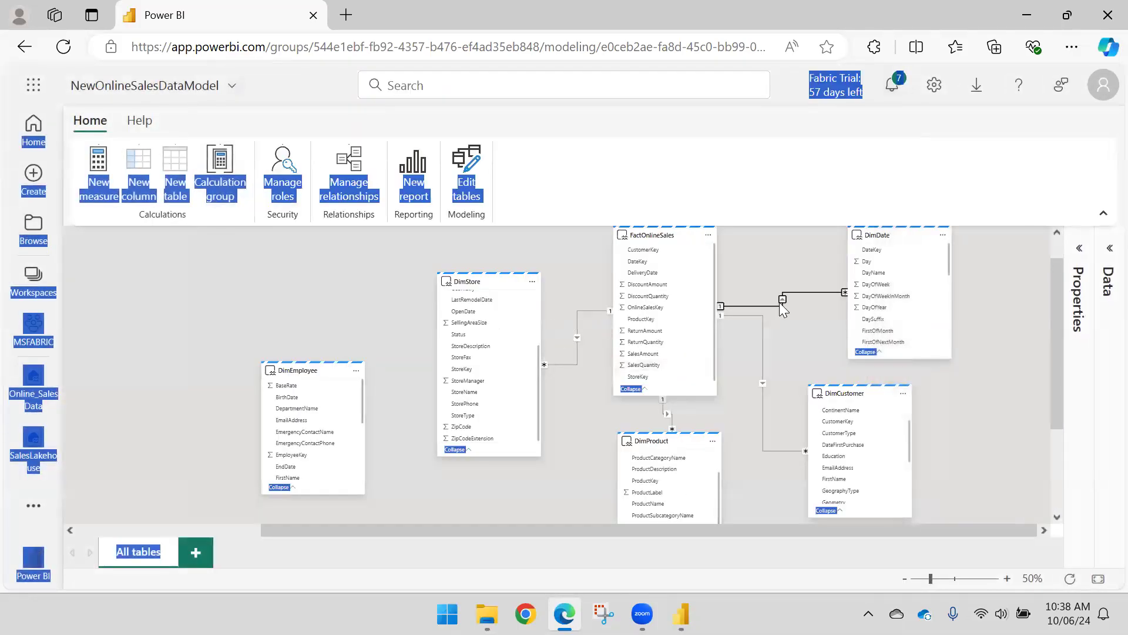
Step: Move the DimCustomer card farther out from FactOnlineSales, just below DimDate
left_click(889, 238)
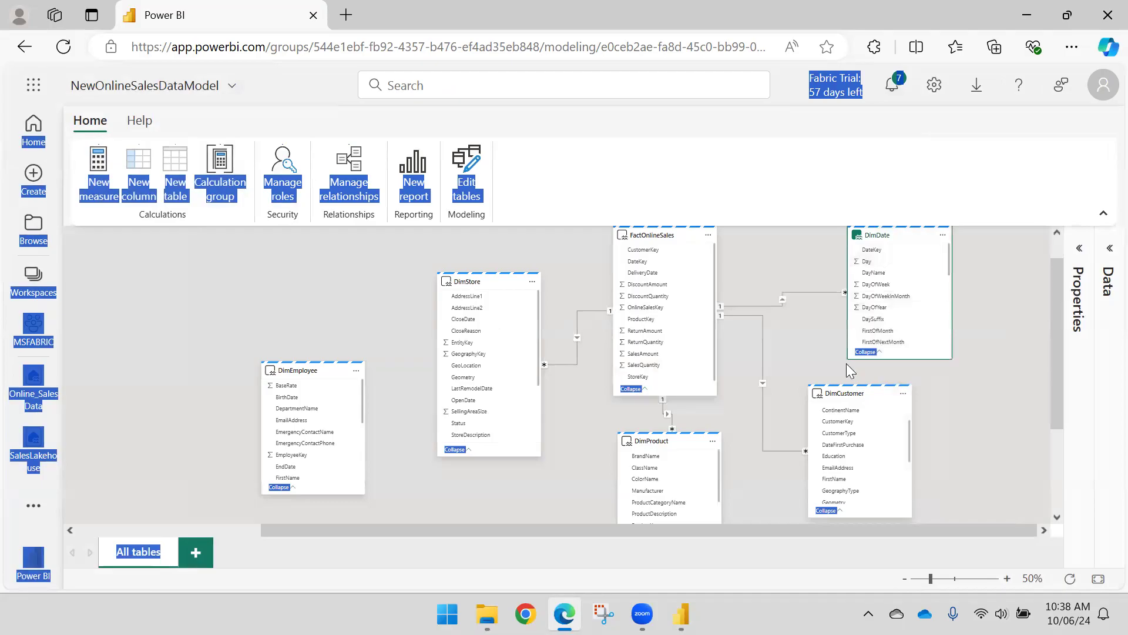
left_click_drag(848, 395, 946, 378)
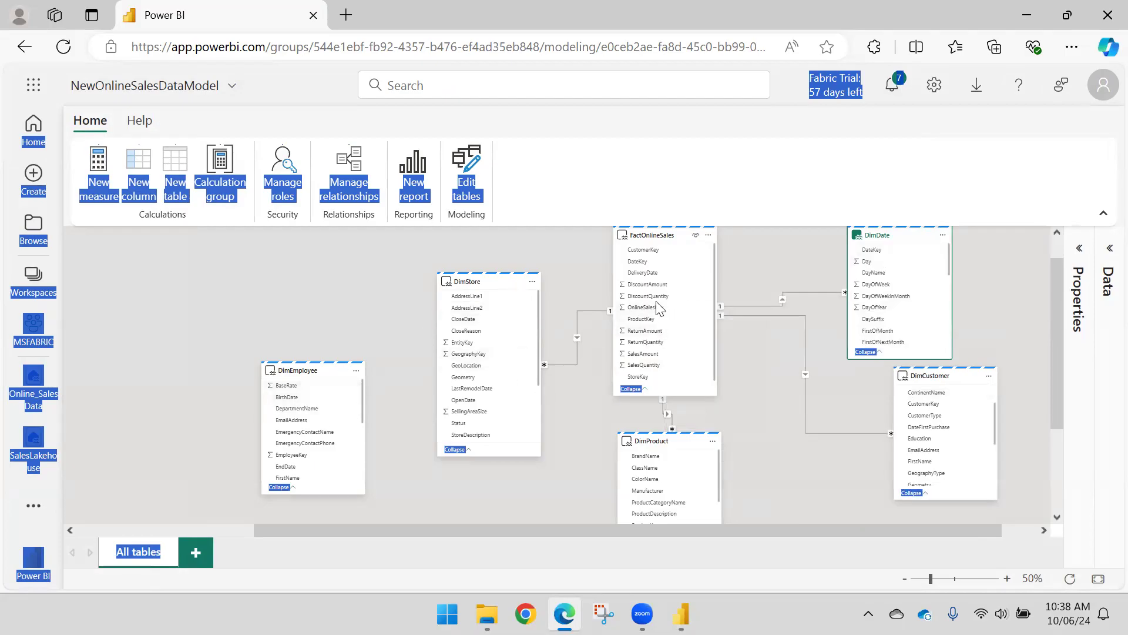
Step: Create an active many-to-one relationship from DimEmployee StoreKey to DimStore StoreKey, with Single cross-filter direction
scroll(651, 334, "down", 1)
scroll(651, 334, "down", 2)
scroll(643, 329, "up", 4)
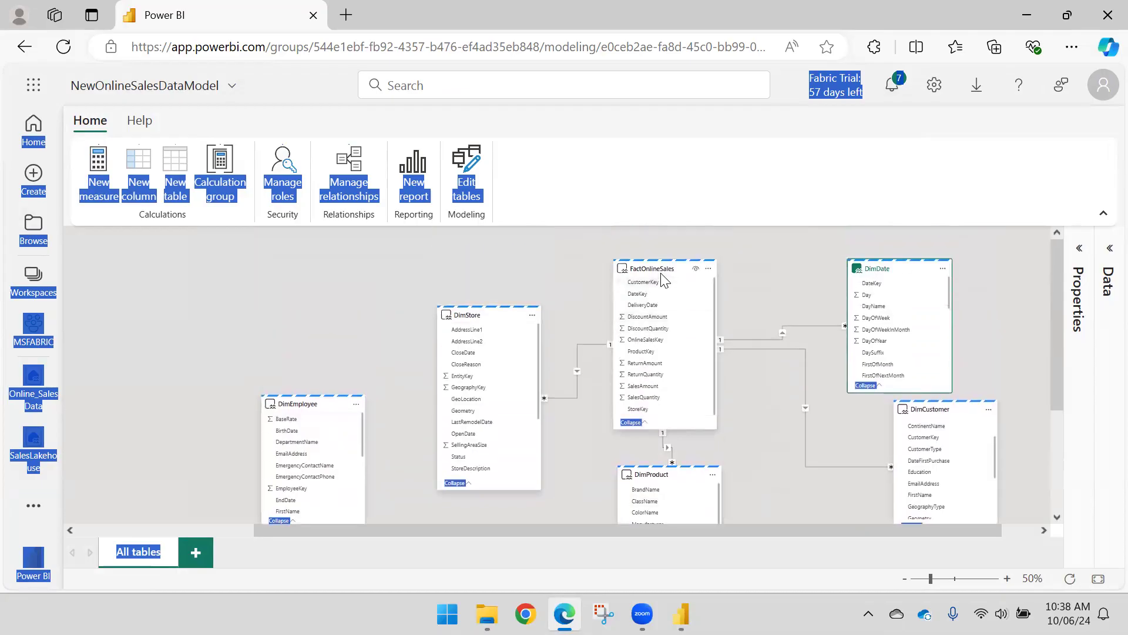
mouse_move(659, 272)
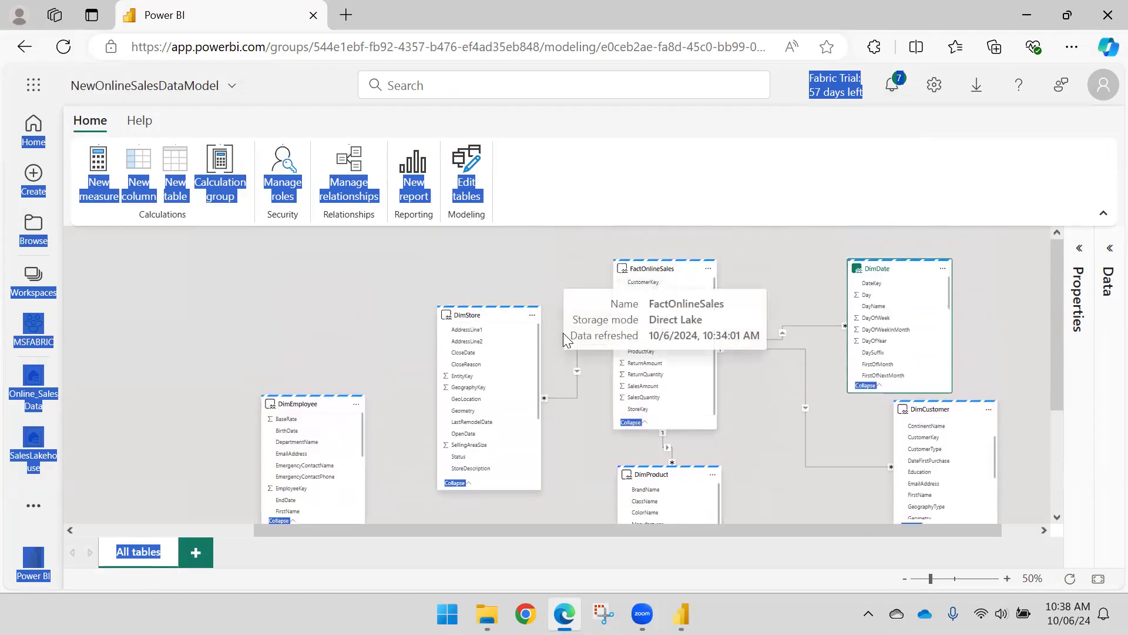
scroll(307, 429, "down", 2)
scroll(307, 429, "down", 5)
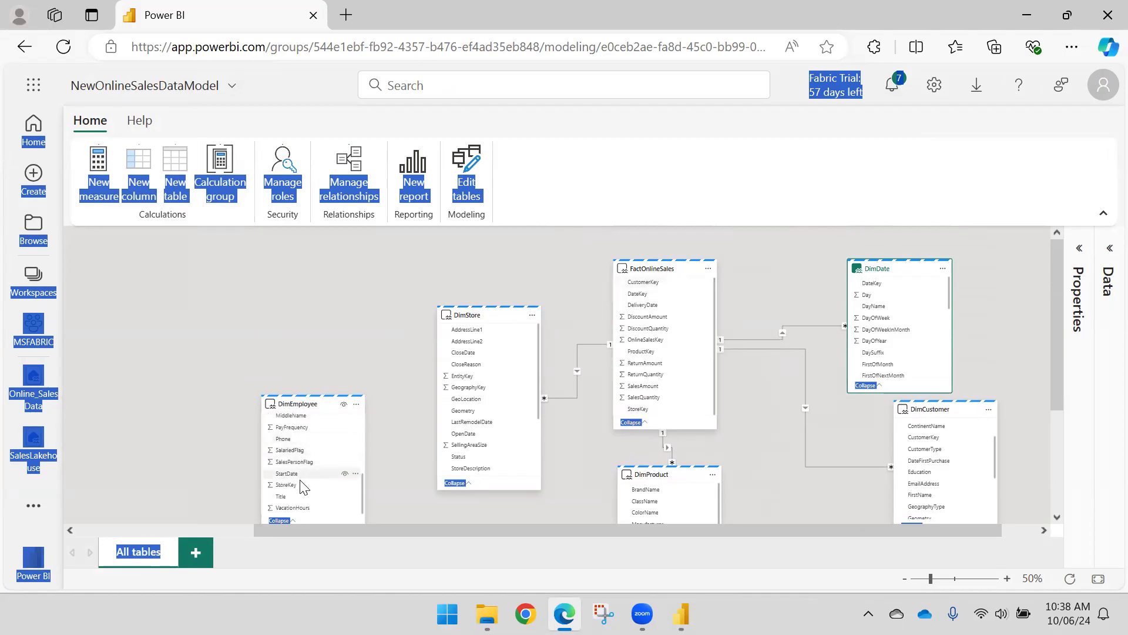
left_click_drag(301, 486, 283, 434)
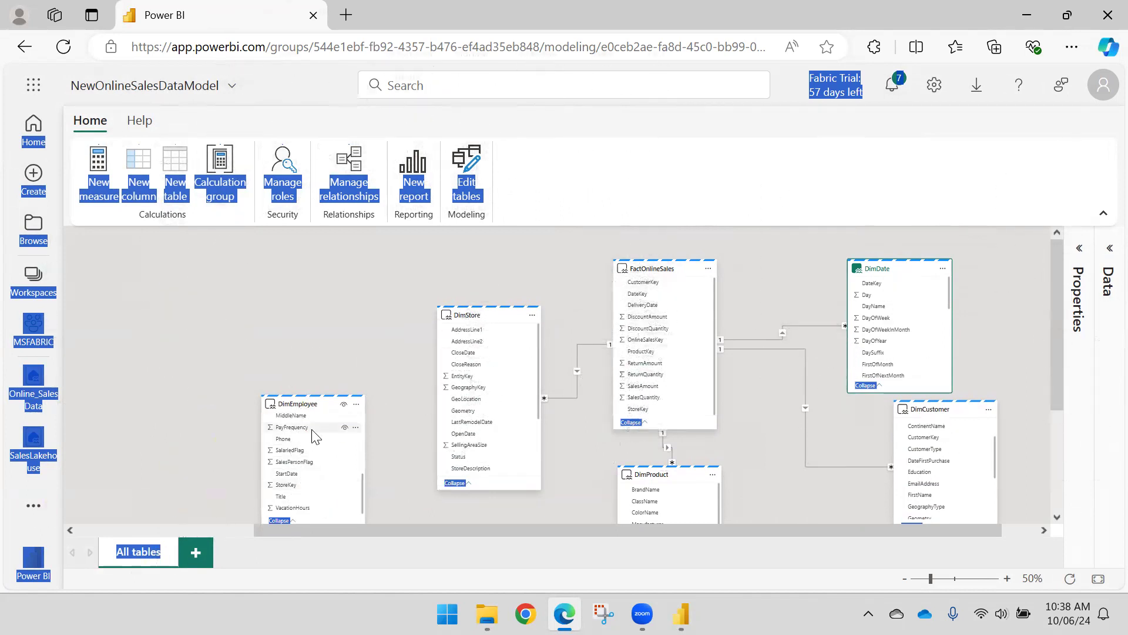
scroll(479, 373, "down", 8)
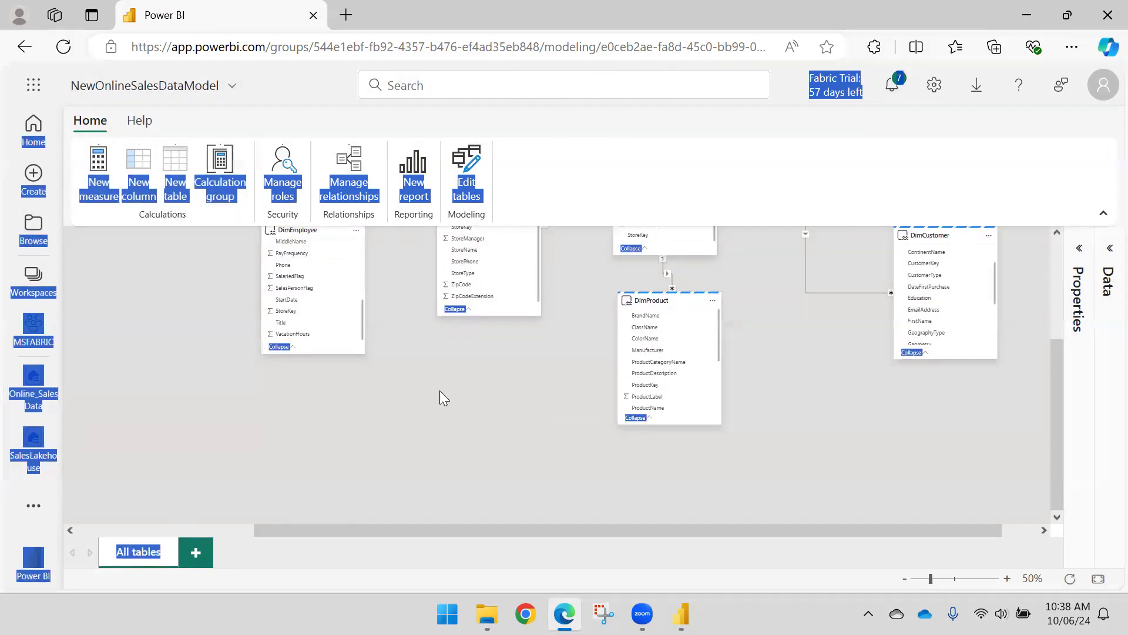
scroll(461, 382, "up", 4)
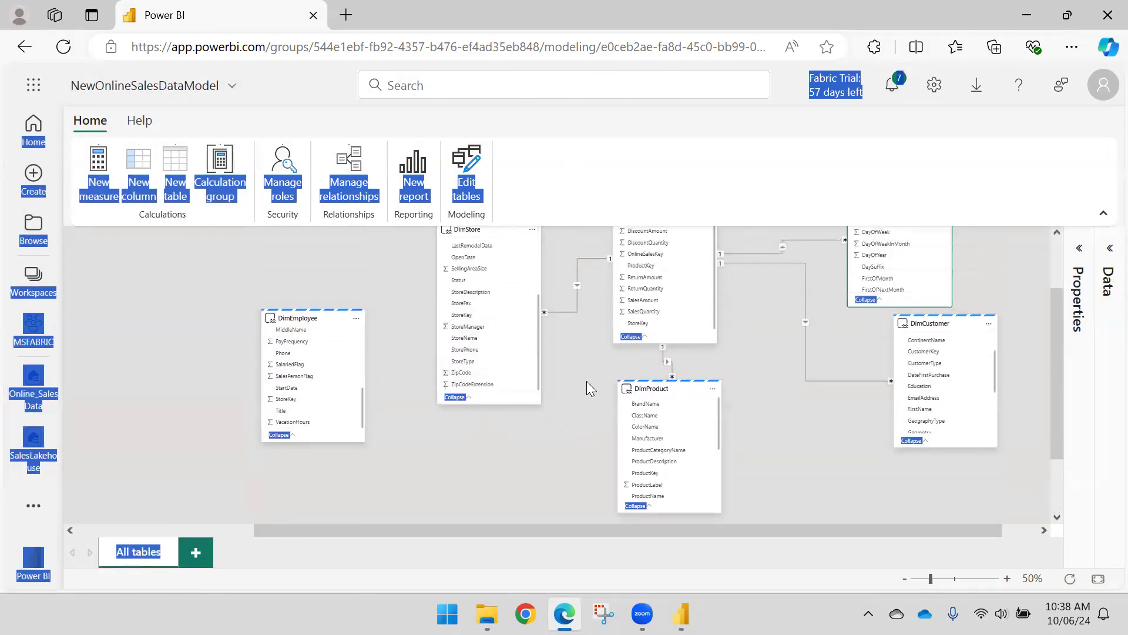
left_click_drag(1053, 353, 1056, 319)
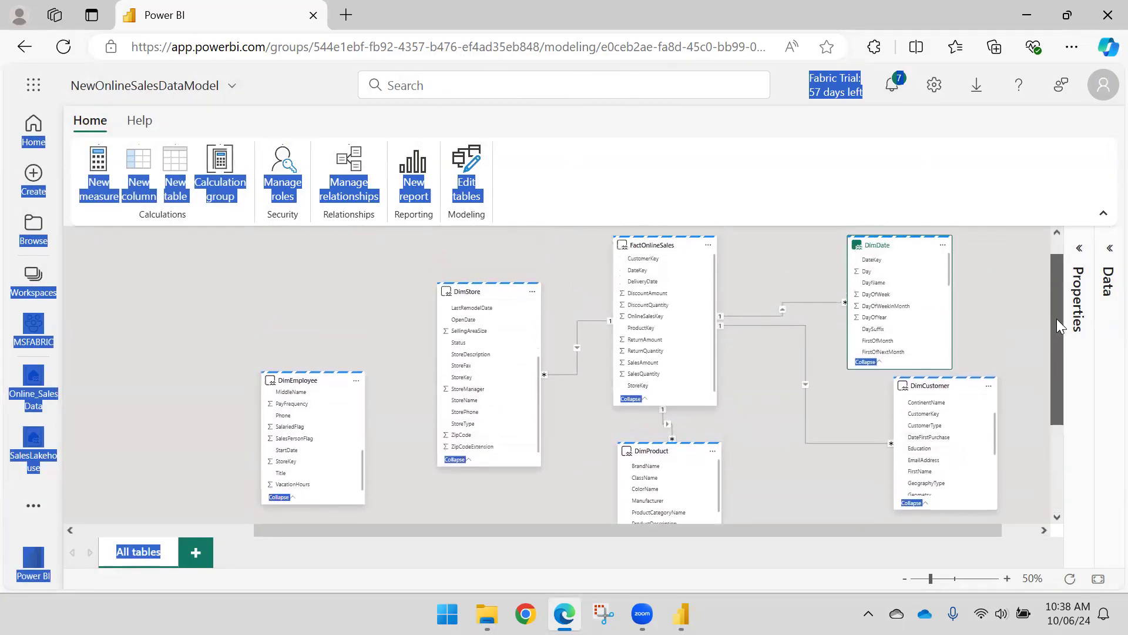
scroll(311, 470, "down", 3)
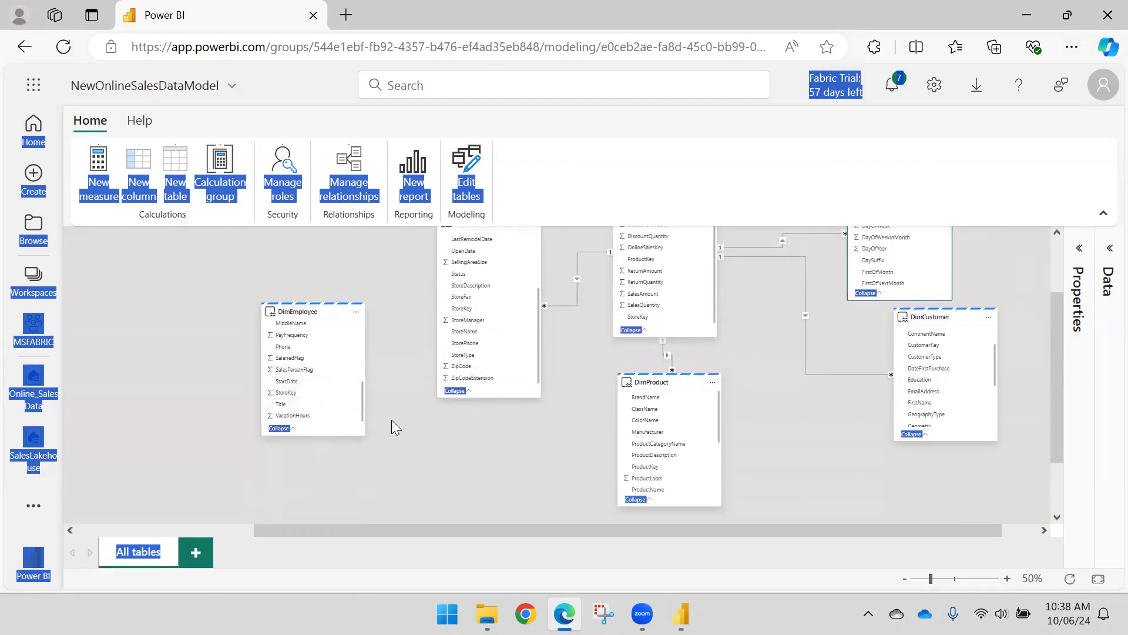
left_click_drag(292, 393, 479, 327)
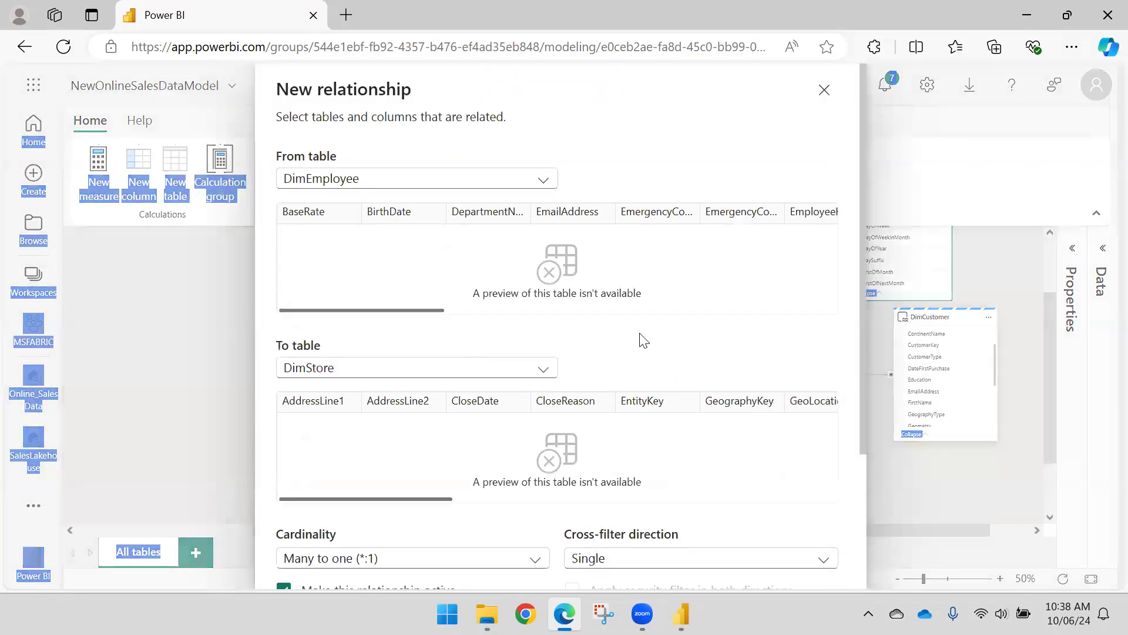
scroll(643, 340, "down", 3)
left_click(738, 555)
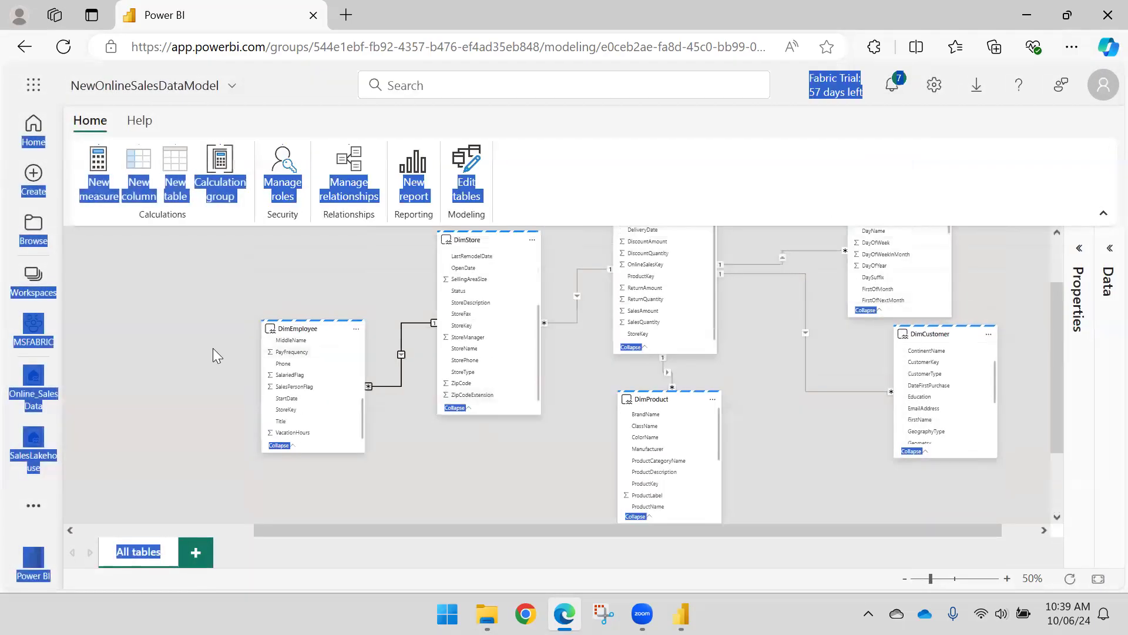
Step: Examine the properties of the DimEmployee–DimStore and DimStore–FactOnlineSales relationships, including the available cross-filter directions
left_click(1082, 249)
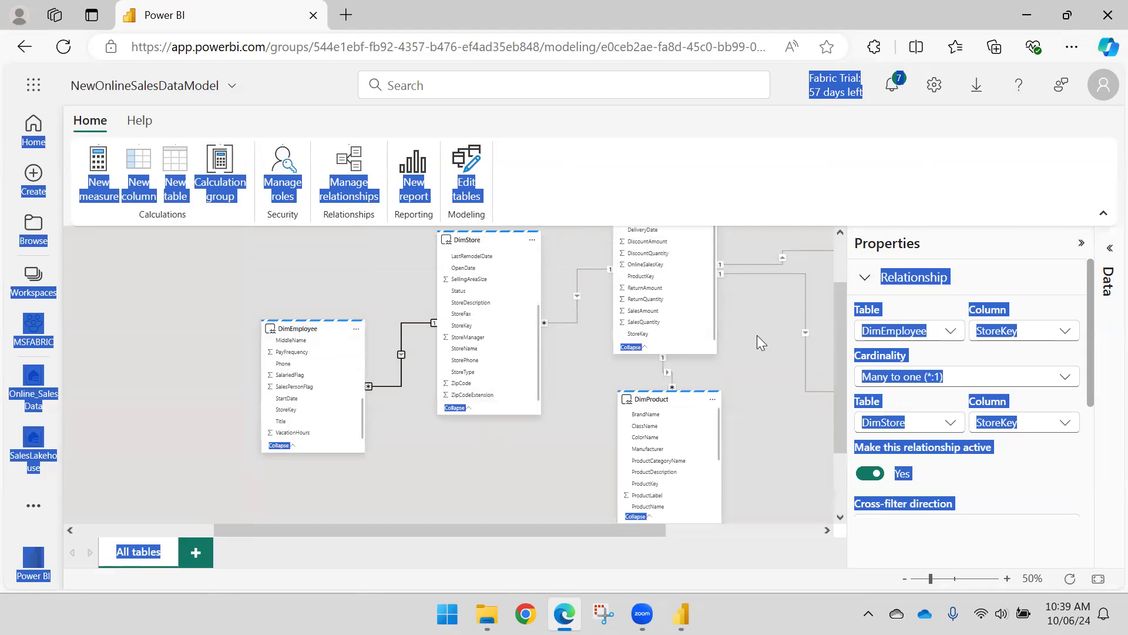
left_click(575, 316)
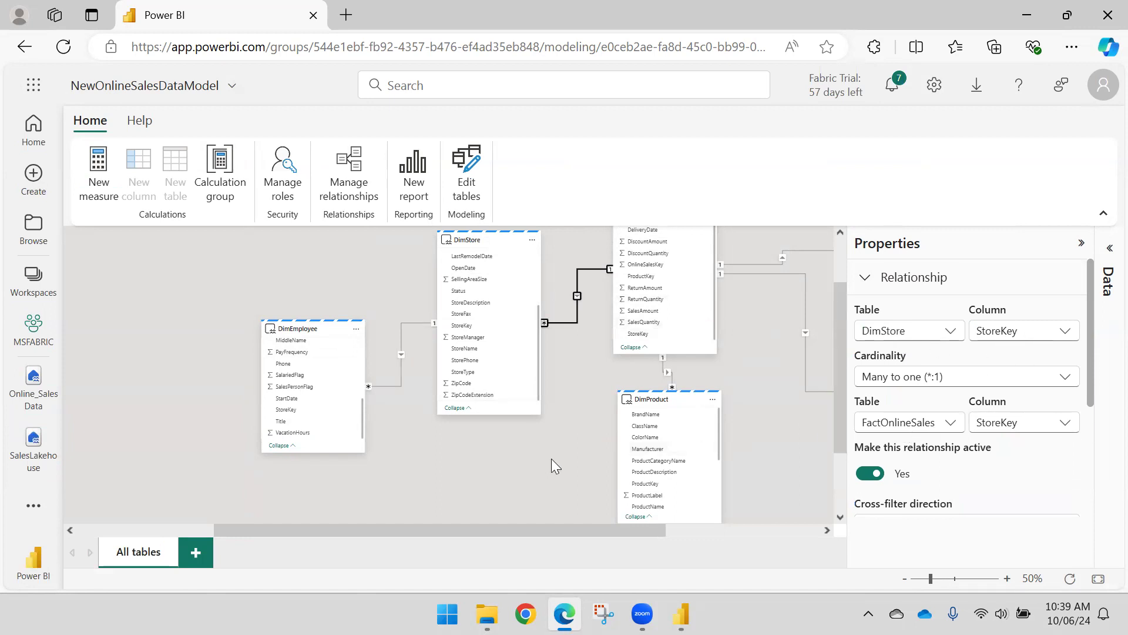
scroll(999, 374, "down", 3)
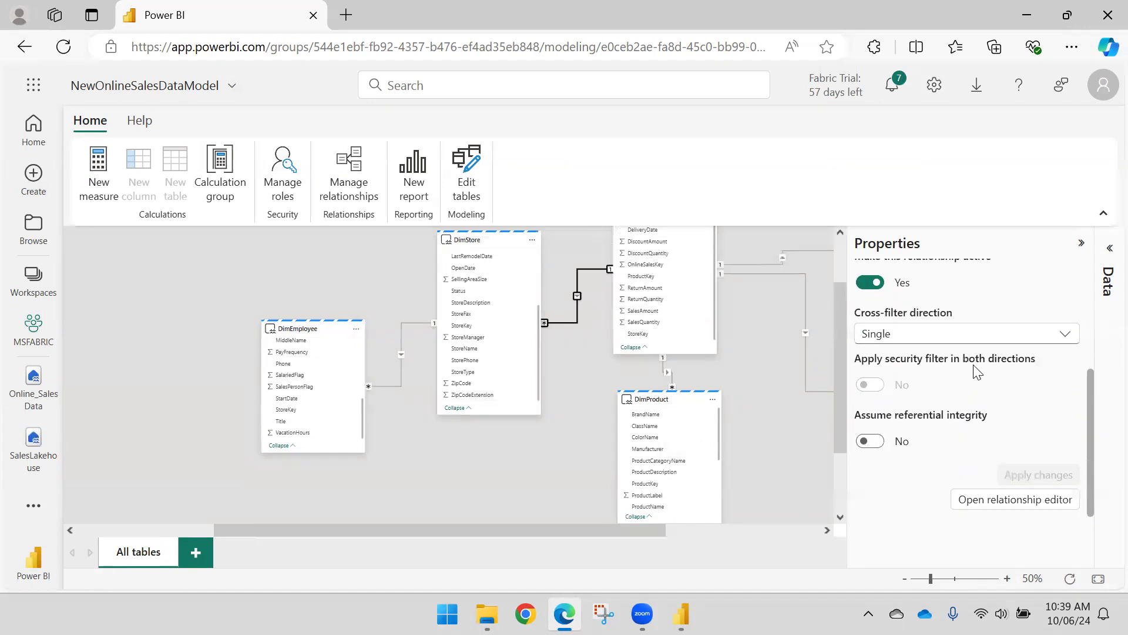
left_click(382, 386)
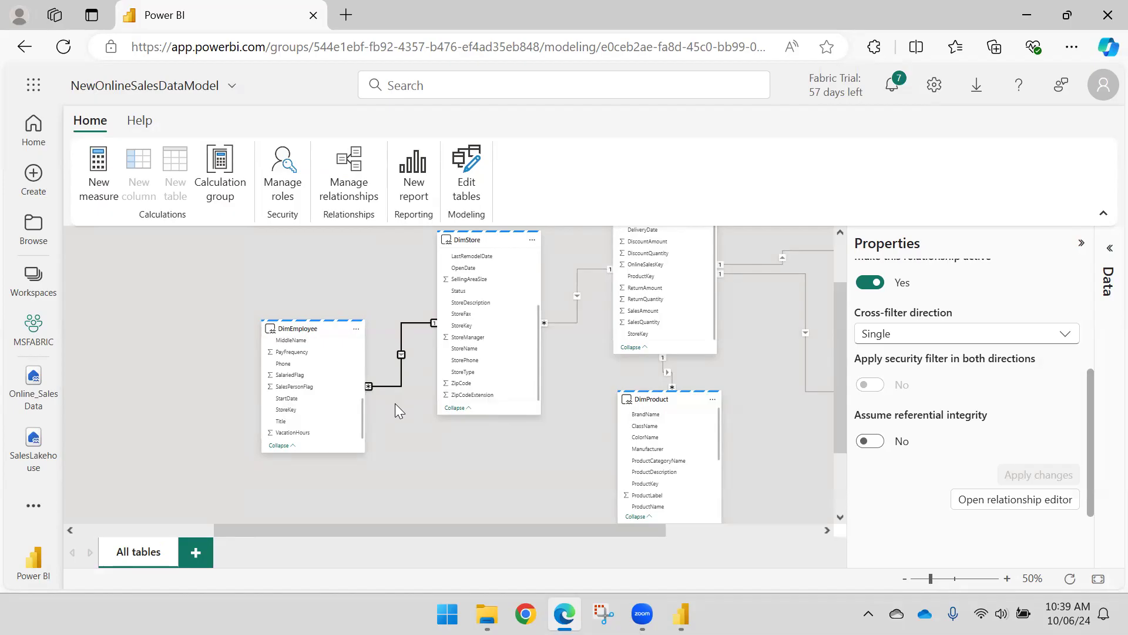
left_click(920, 335)
left_click(997, 312)
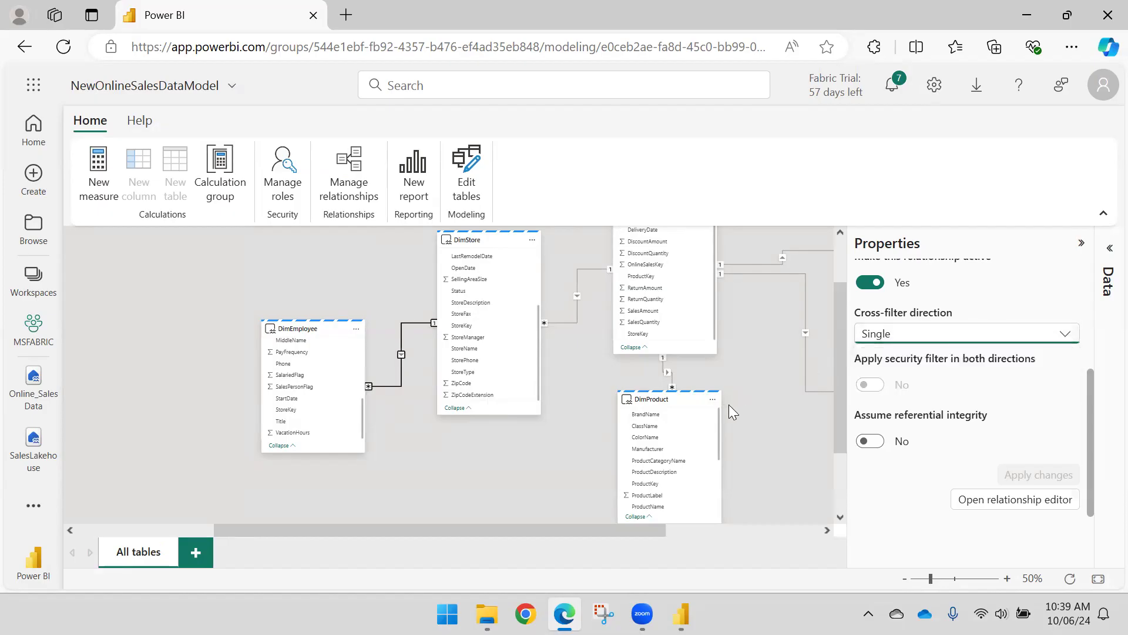
Step: Move the DimCustomer card closer to DimProduct, keeping it just below DimDate
left_click_drag(760, 346, 650, 407)
left_click_drag(817, 399, 717, 426)
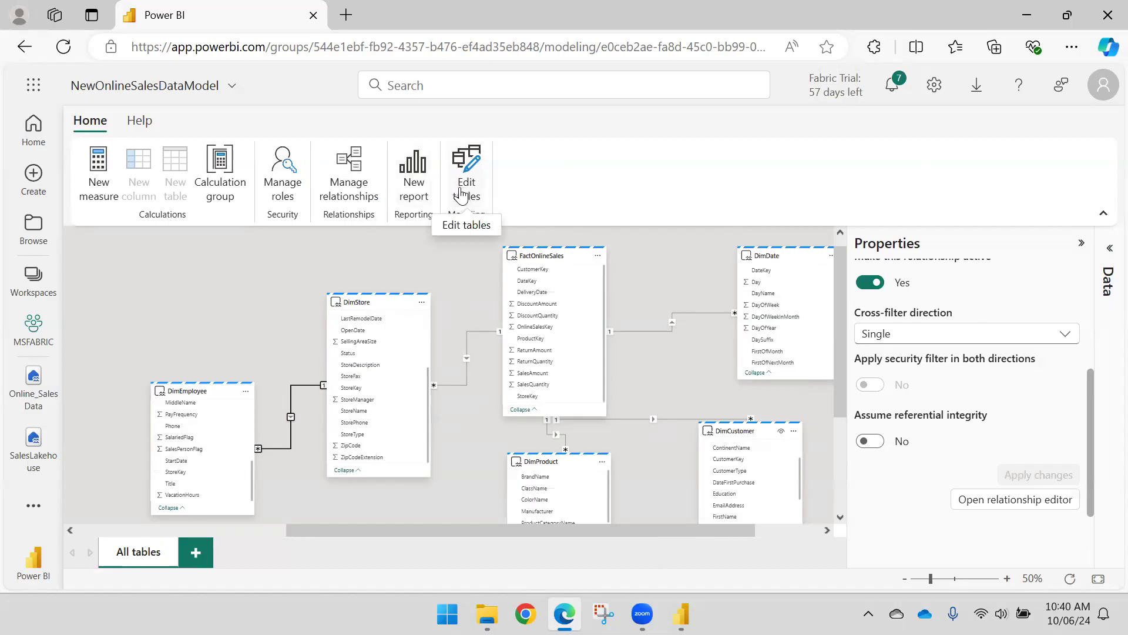
Step: Review the complete list of model relationships in the relationship manager, then return to the model diagram
left_click(354, 181)
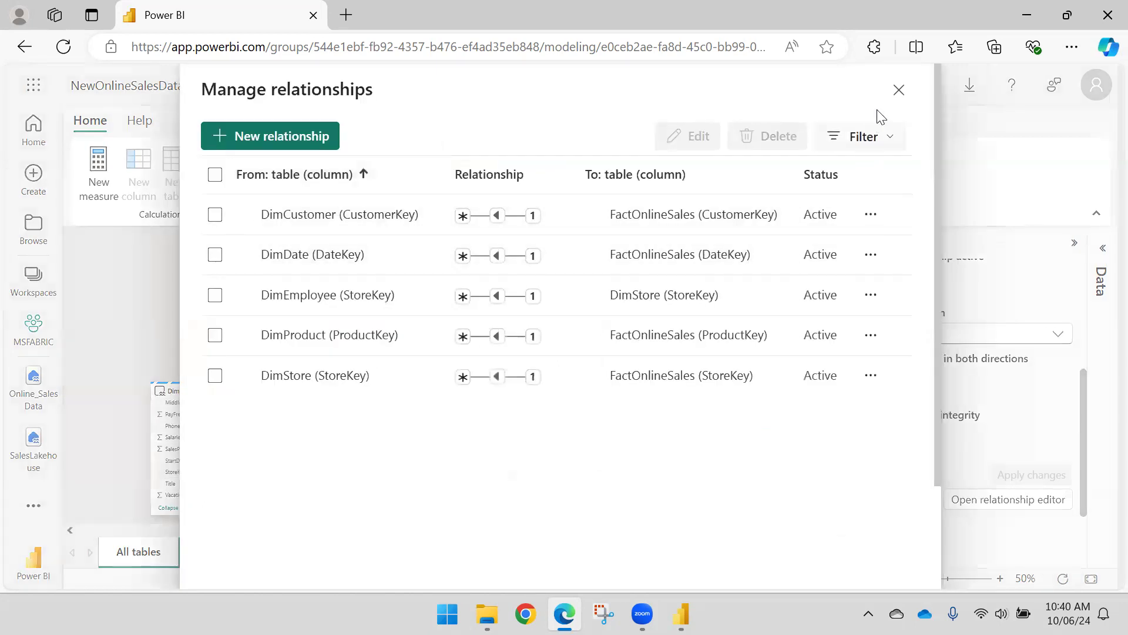
left_click(898, 90)
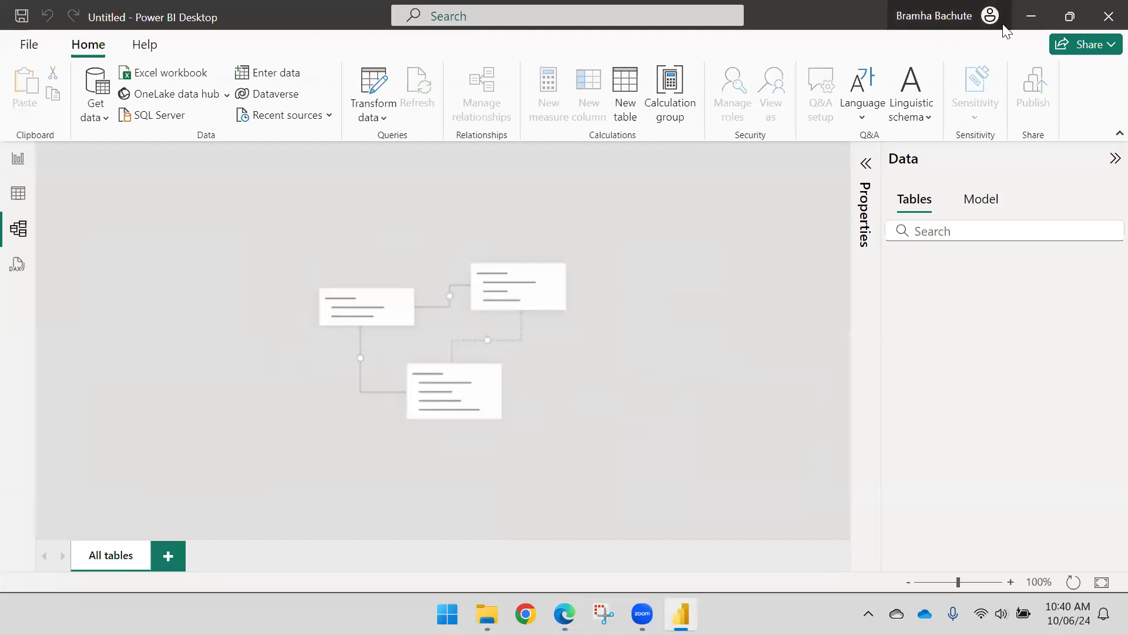
left_click(1029, 18)
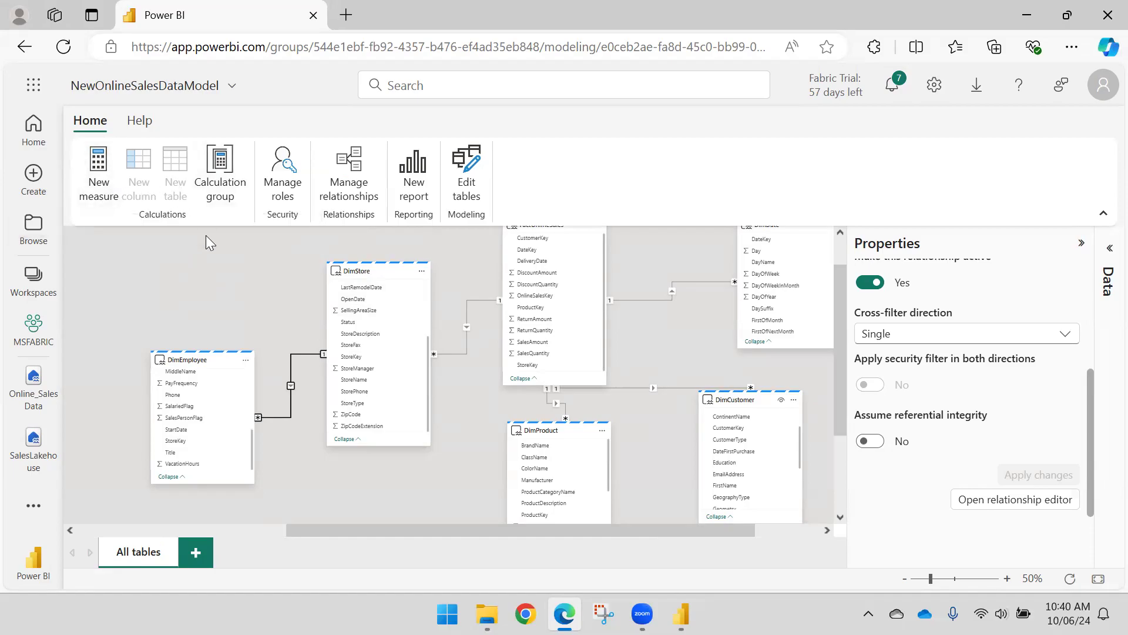
Step: Show the model's table list beside the diagram and create a new report from the NewOnlineSalesDataModel semantic model
left_click(348, 271)
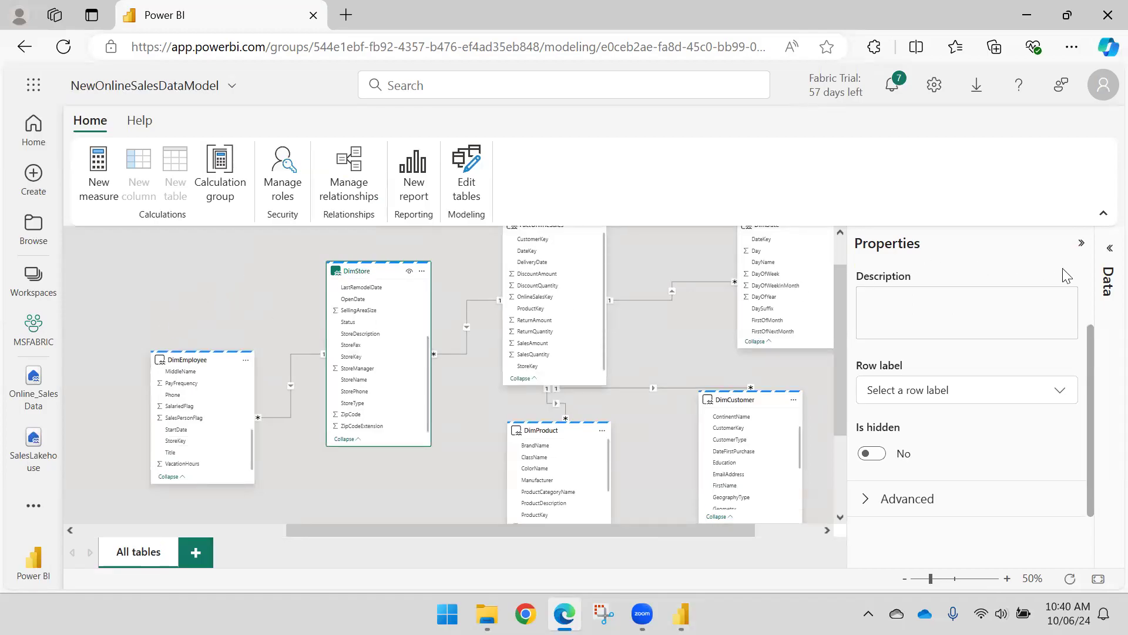
left_click(1109, 248)
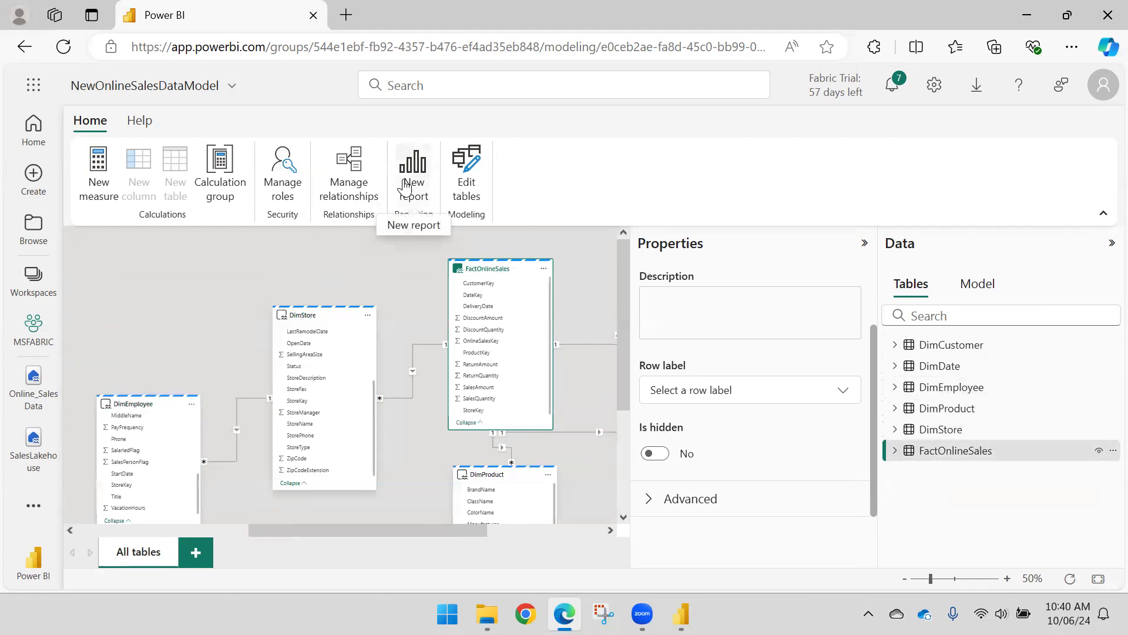
left_click(404, 185)
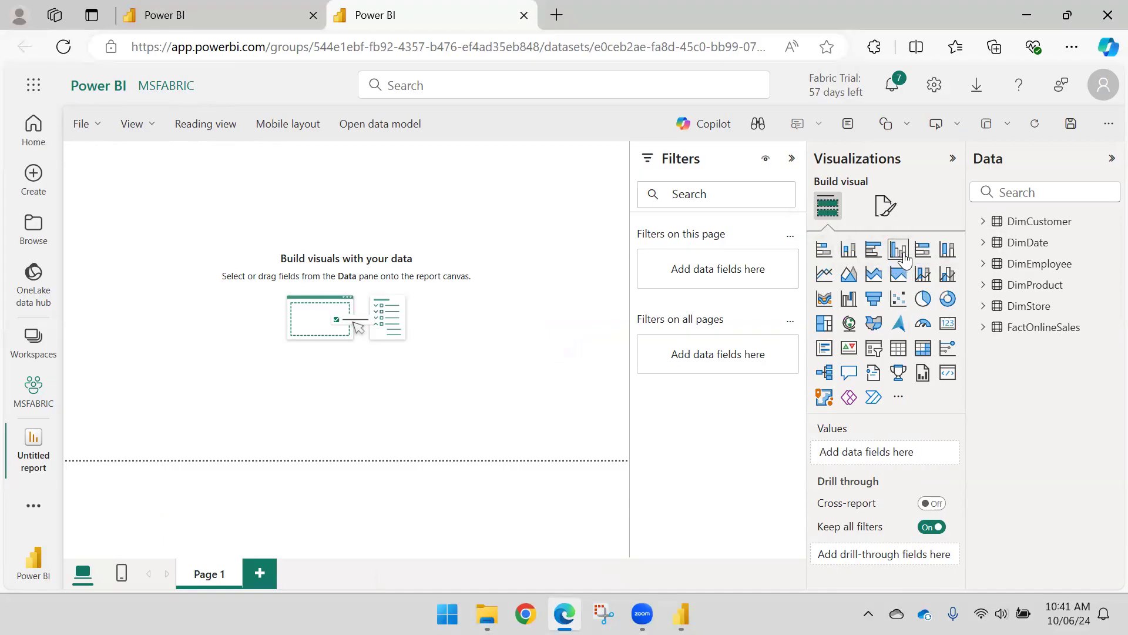
Step: Add a stacked column chart to the blank report page and shift it toward the page's middle
left_click(947, 250)
left_click_drag(157, 169, 276, 252)
left_click(848, 250)
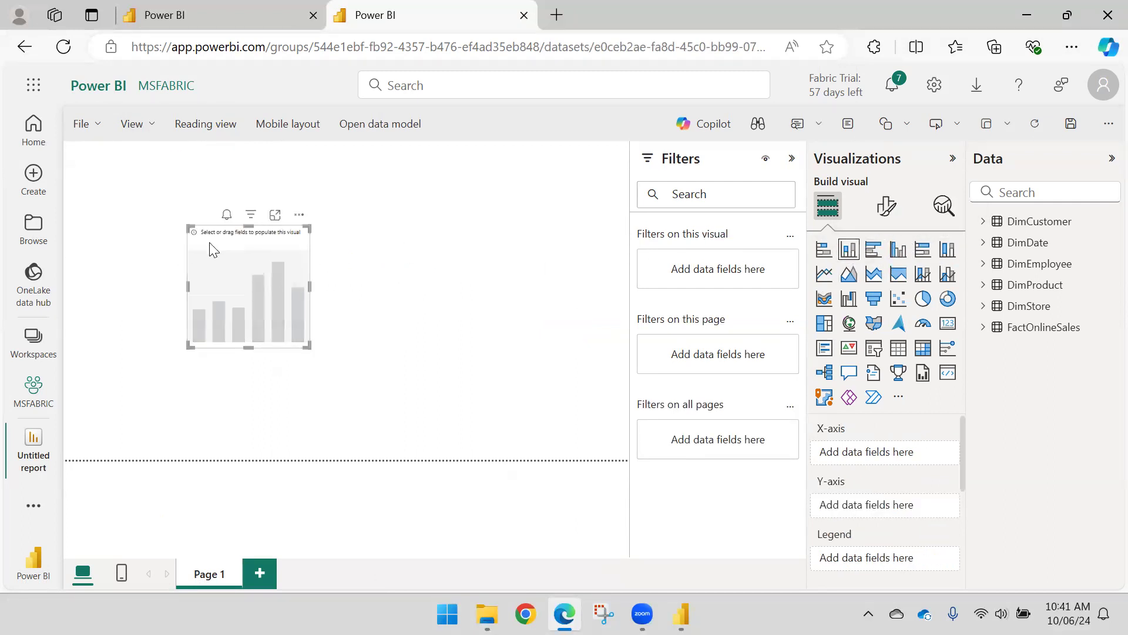
Step: Enlarge the empty stacked column chart and position it in the upper middle of the report page
left_click_drag(188, 225, 69, 193)
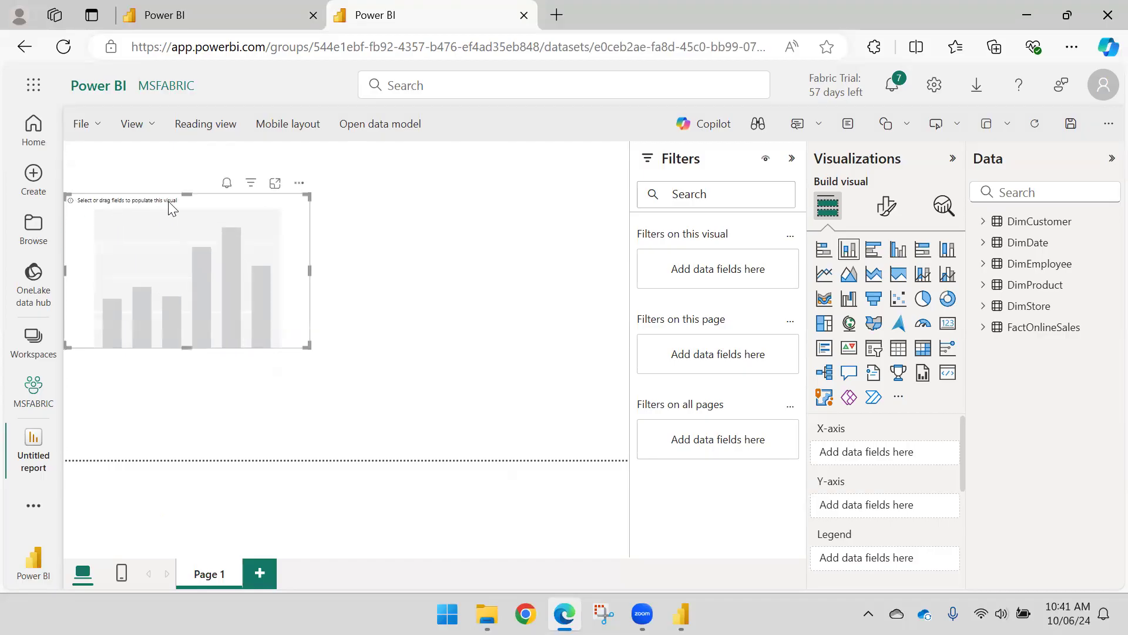
left_click_drag(168, 201, 313, 203)
left_click(458, 351)
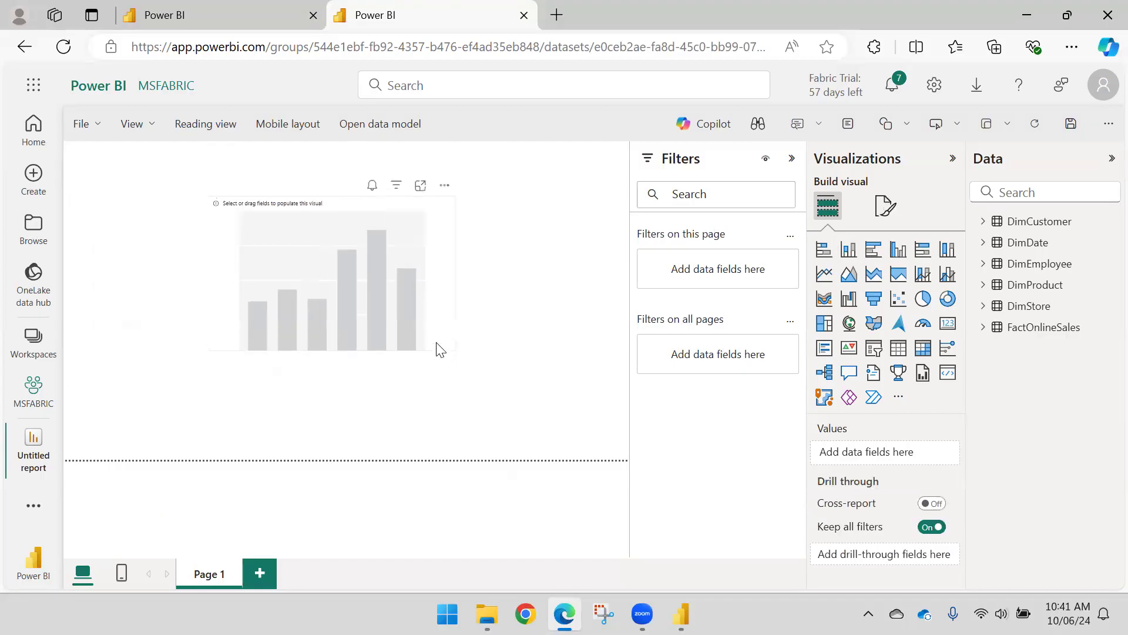
left_click(436, 344)
left_click_drag(450, 349, 483, 390)
left_click_drag(350, 211, 300, 206)
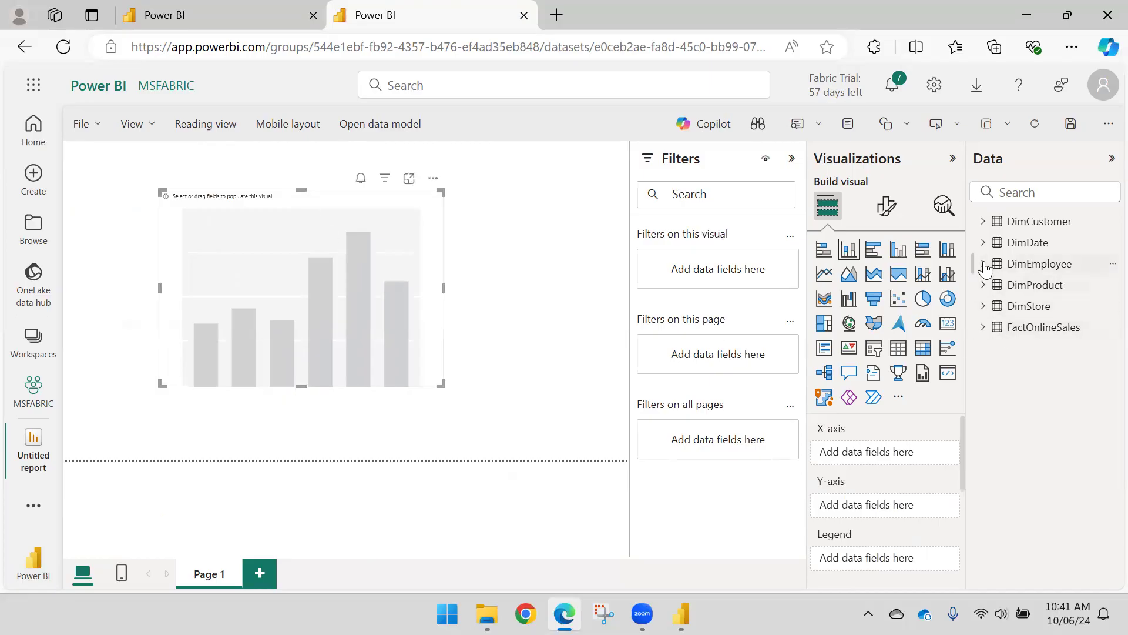
Step: Add SalesAmount from FactOnlineSales to the column chart as its Y-axis sum
left_click(983, 327)
left_click_drag(1057, 529, 326, 265)
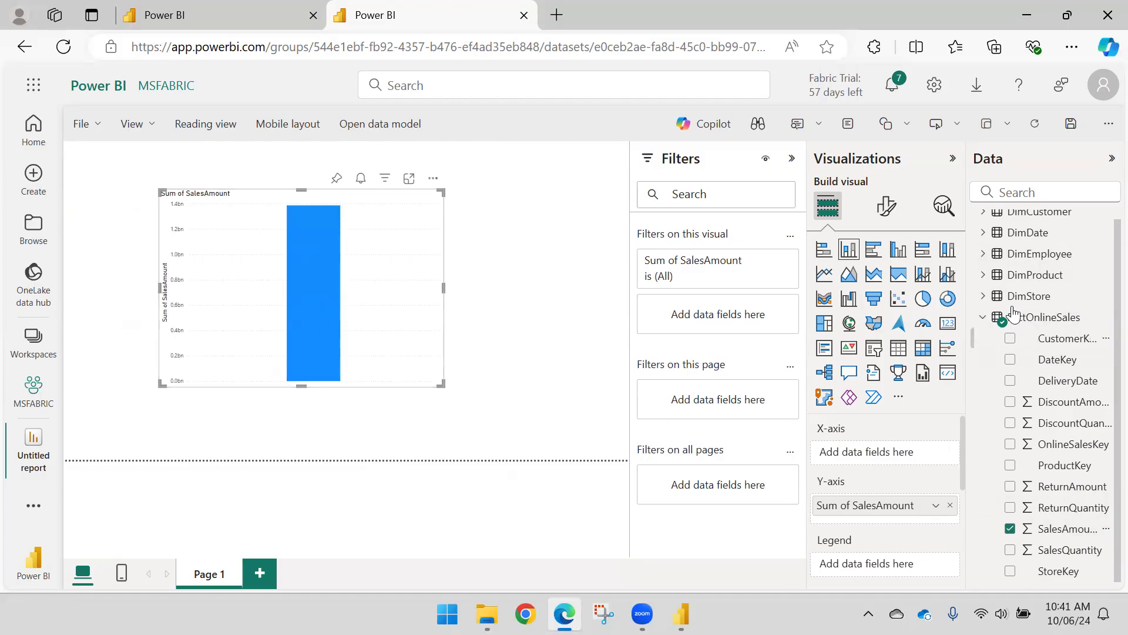
left_click(982, 318)
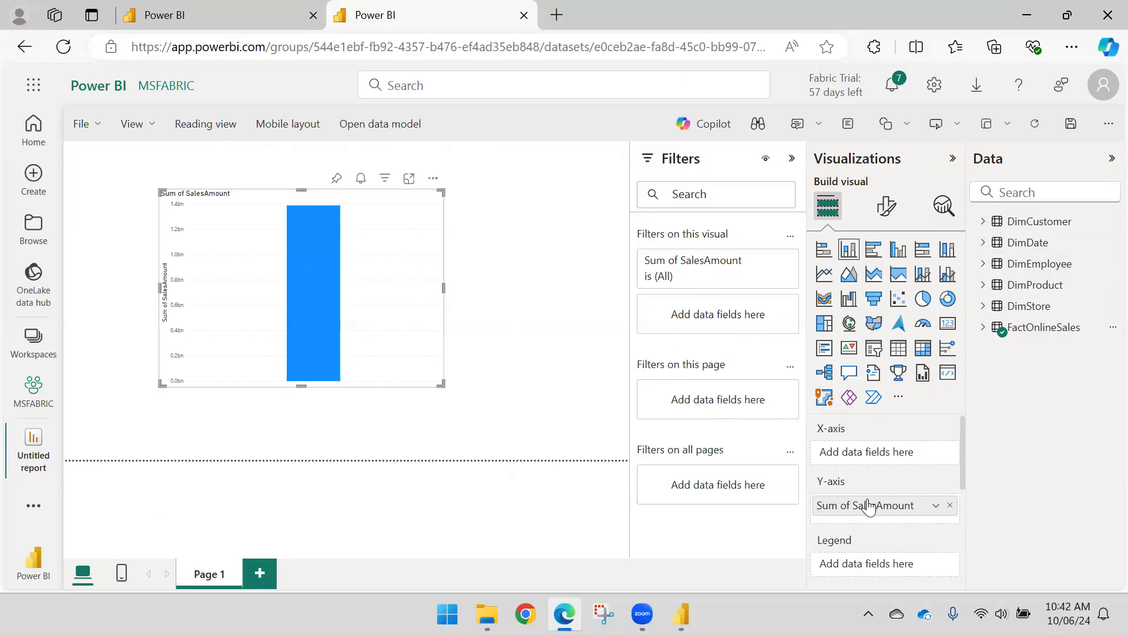
Step: Break the column chart down by adding ClassName from DimProduct to its X-axis, and check the resulting bars
left_click(986, 268)
left_click(985, 268)
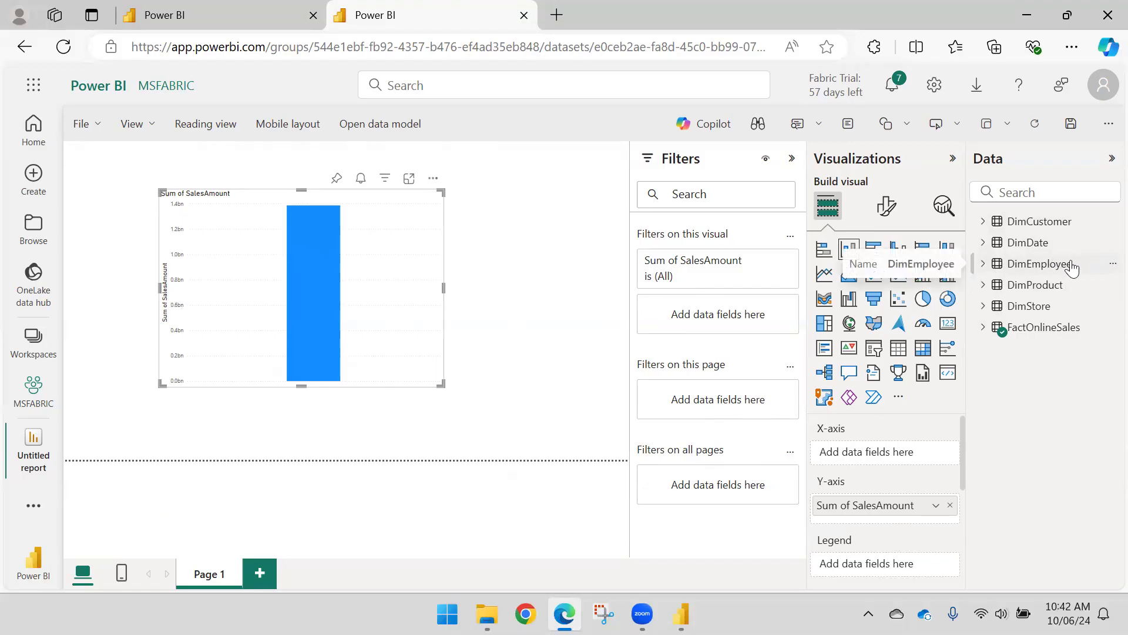
left_click(983, 286)
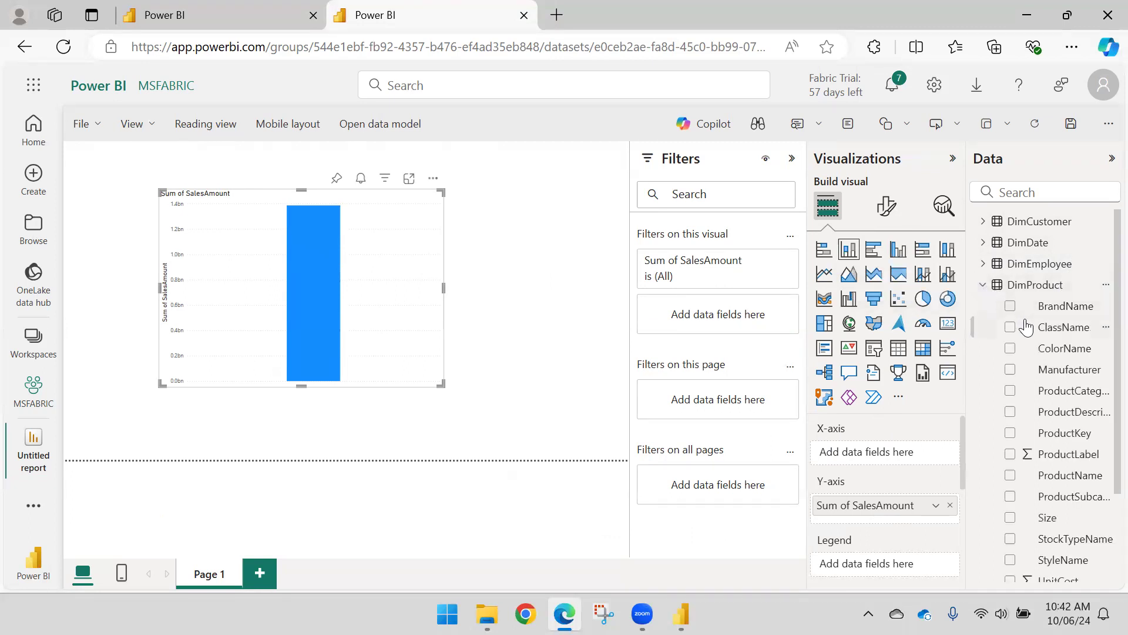
left_click_drag(1028, 332, 237, 249)
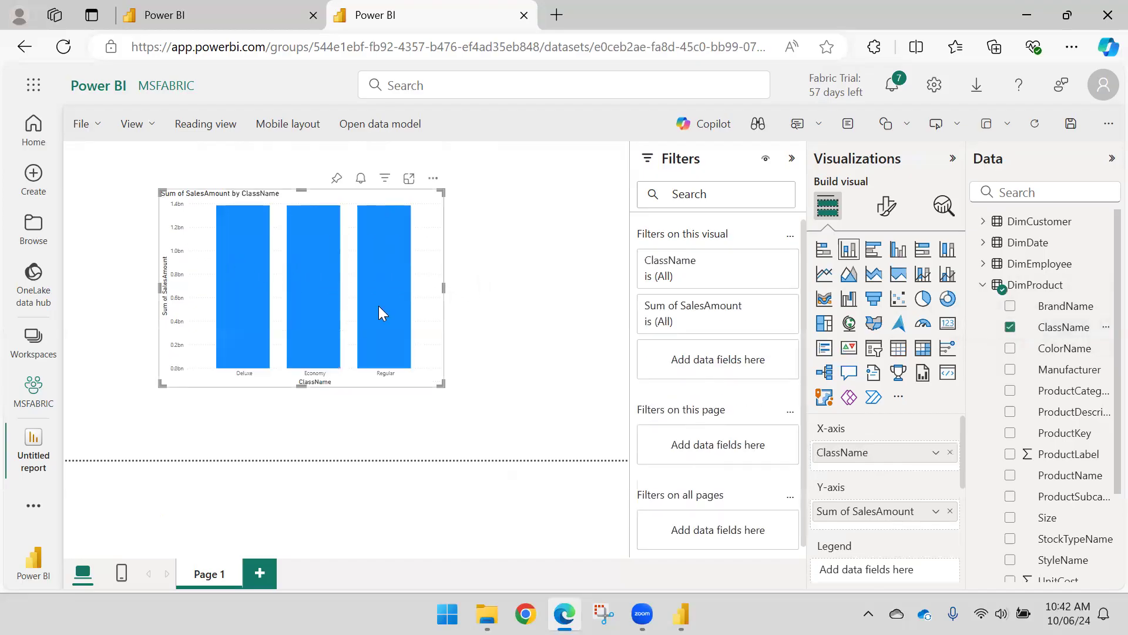
left_click_drag(861, 459, 885, 463)
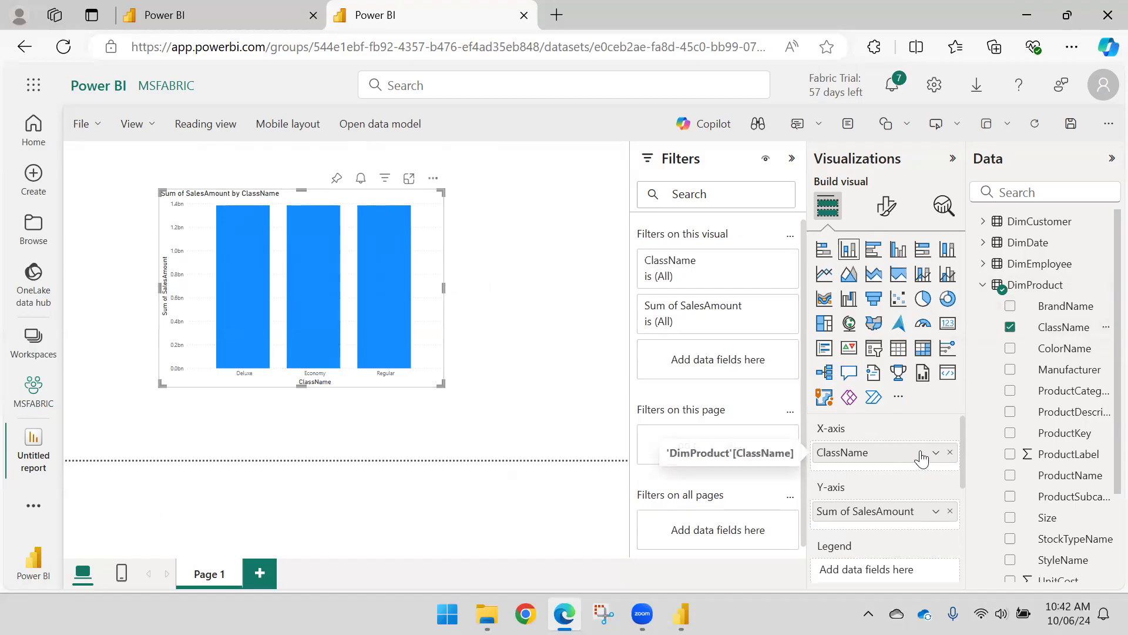
left_click(983, 285)
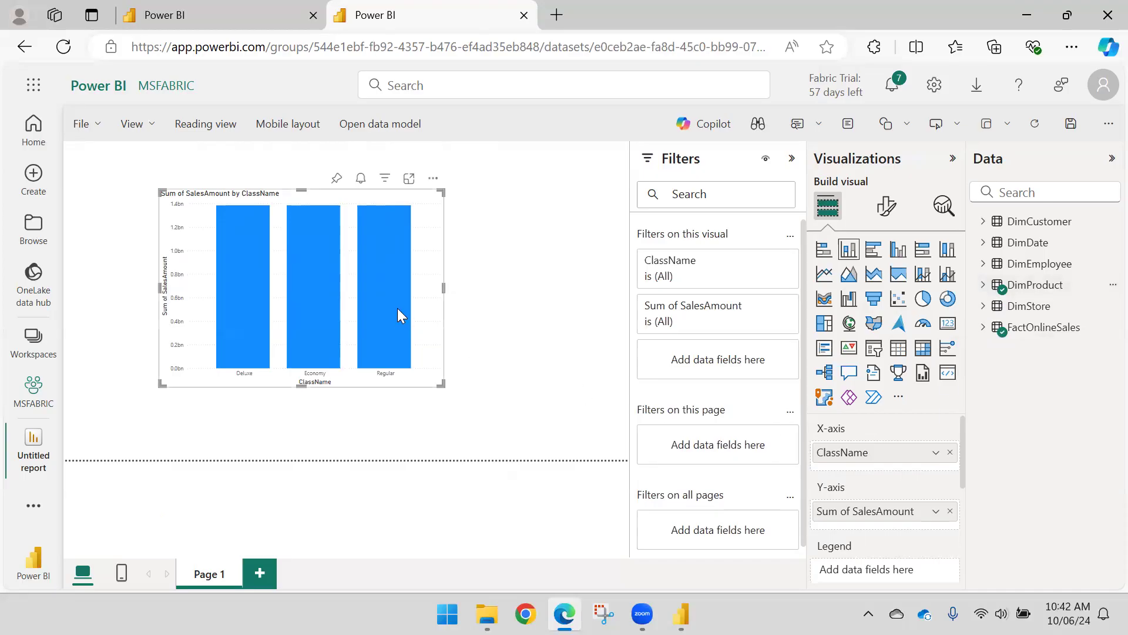
mouse_move(397, 310)
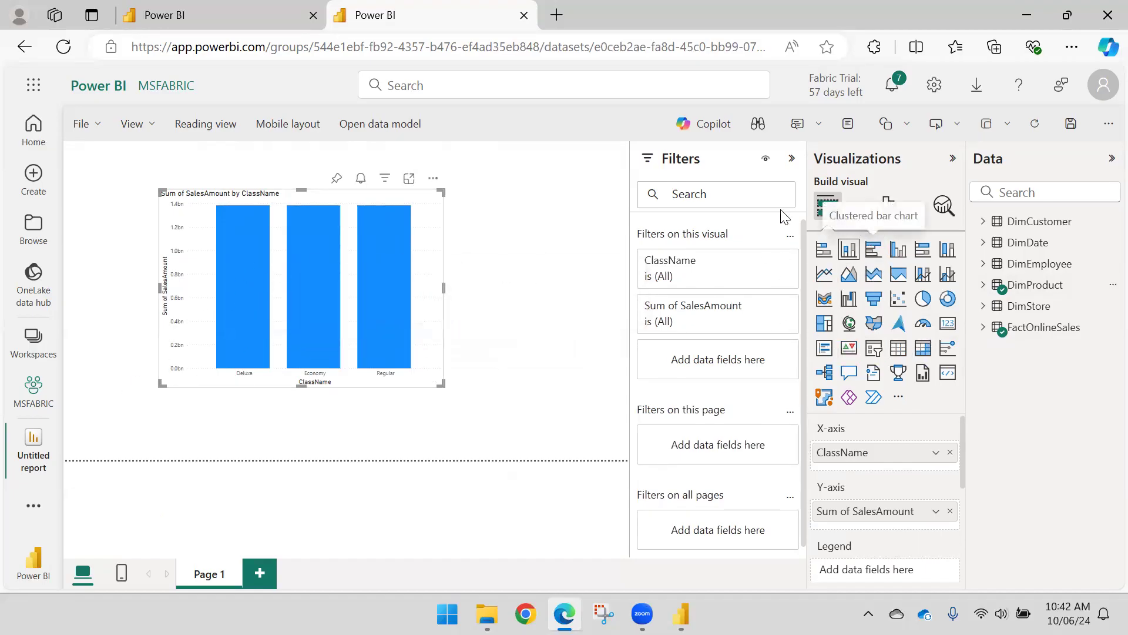
Step: Open the report's data model for editing, dismiss the autosave notice, and collapse the properties to widen the diagram
left_click(399, 125)
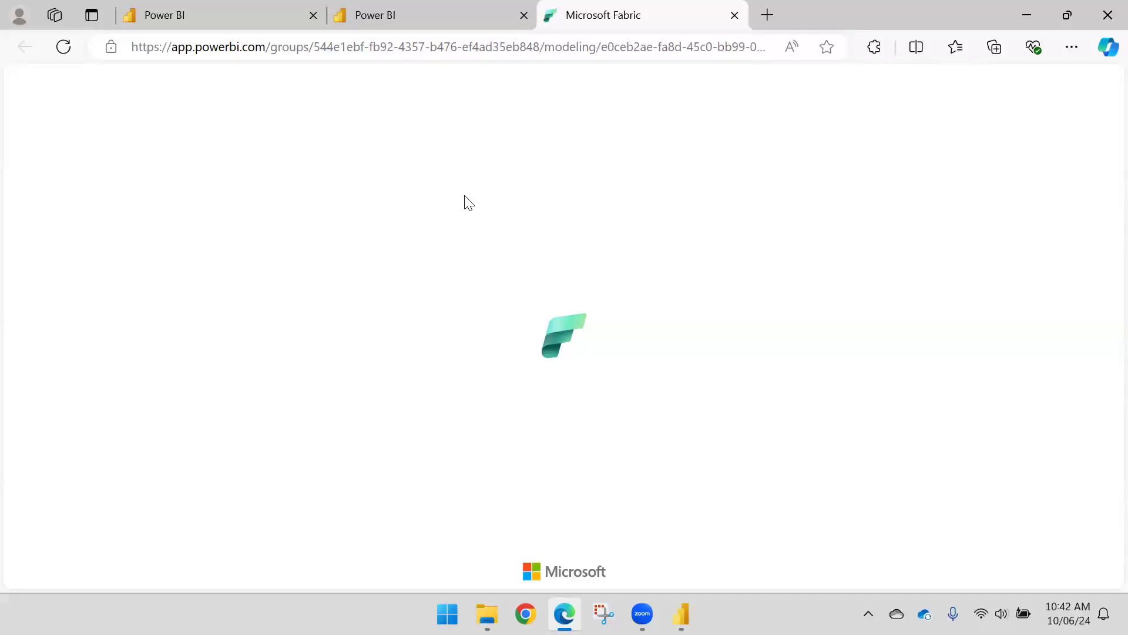
left_click(429, 10)
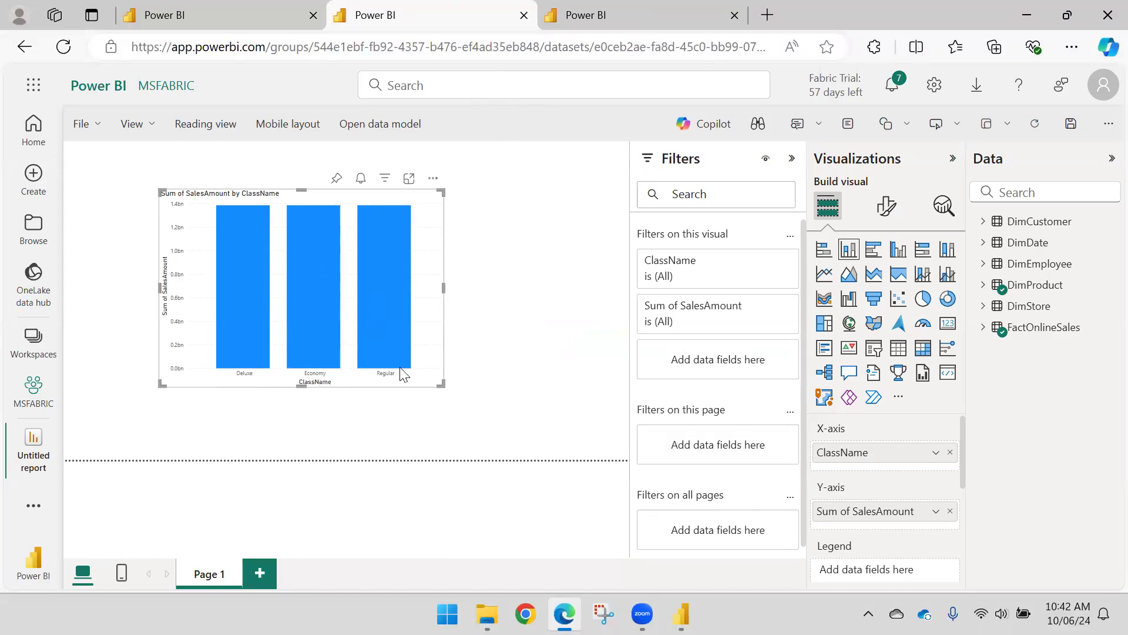
left_click(629, 10)
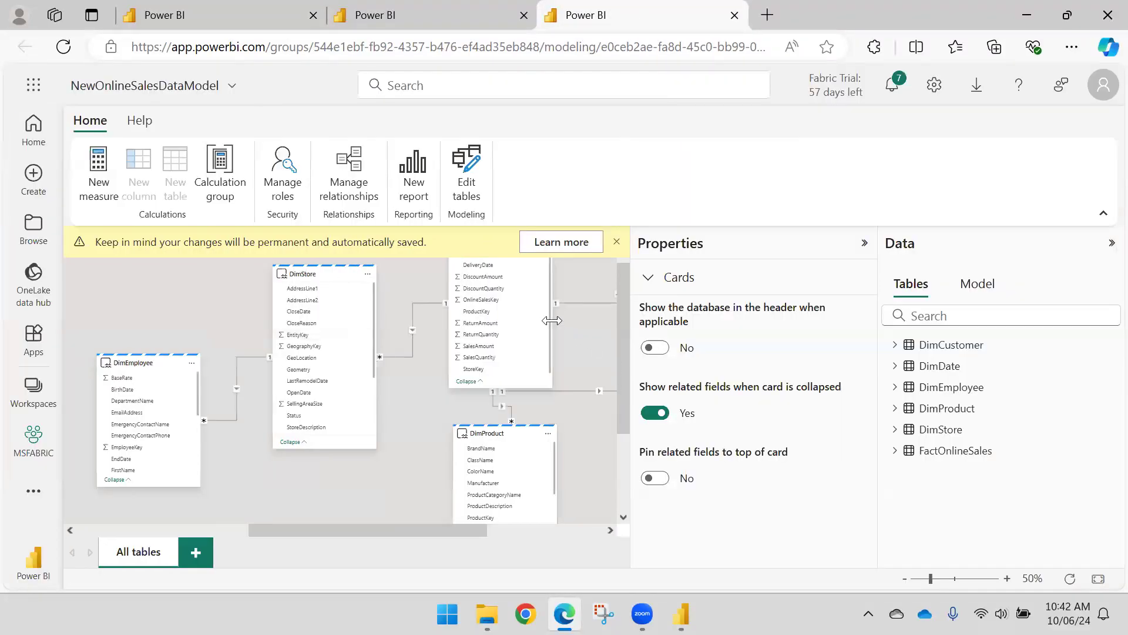
left_click(616, 242)
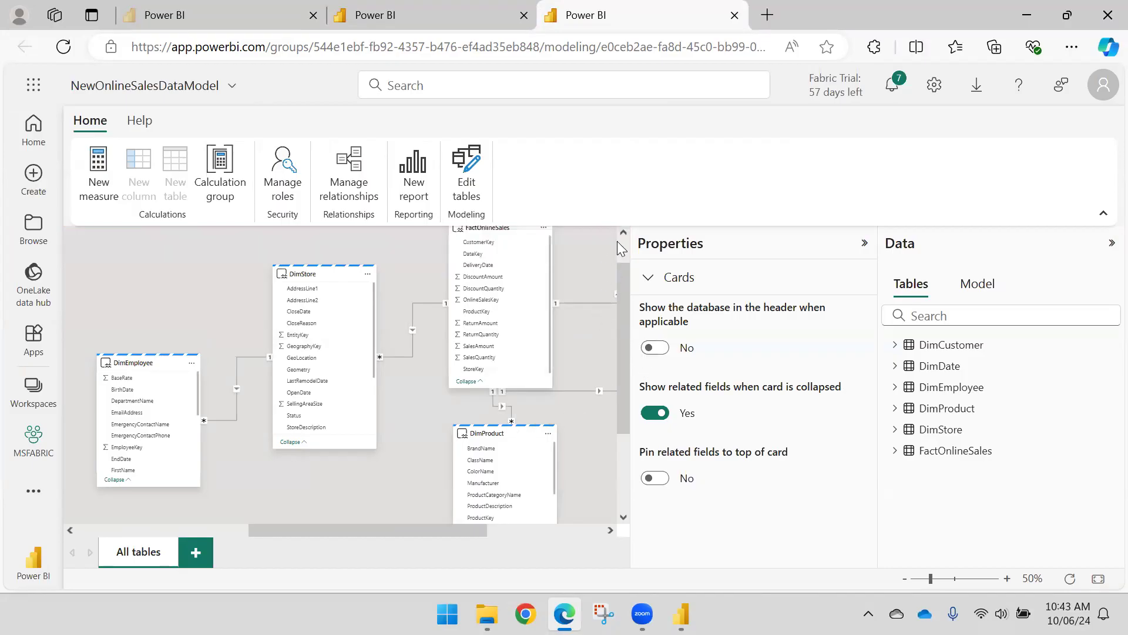
left_click(864, 243)
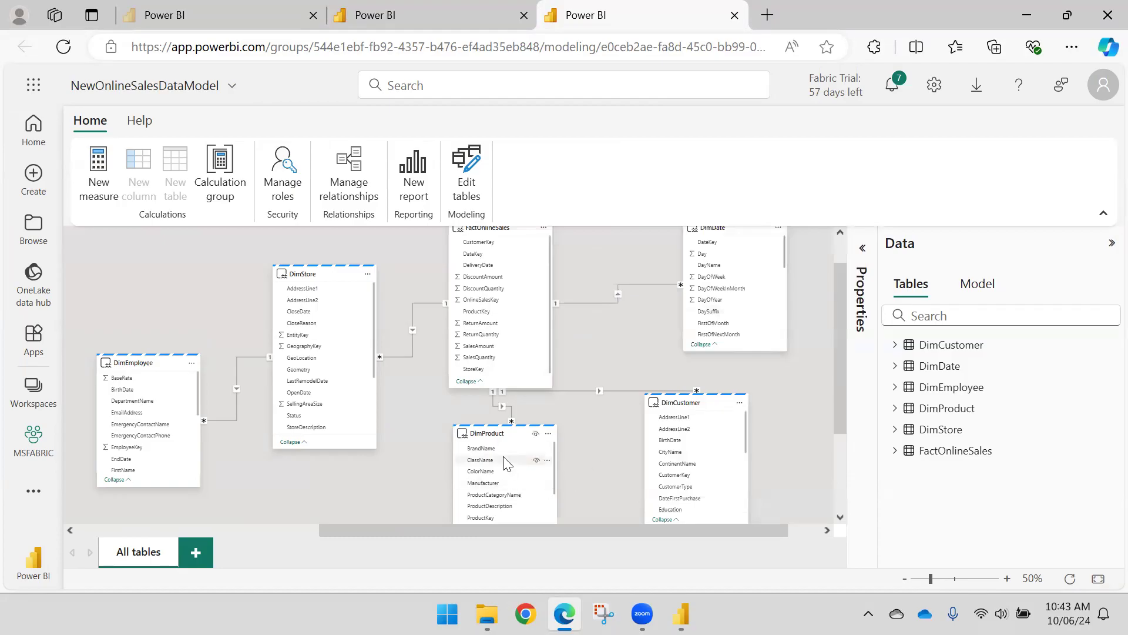
Step: Move the DimProduct card slightly down and to the left beneath FactOnlineSales, and select the relationship line between the two tables
left_click(506, 433)
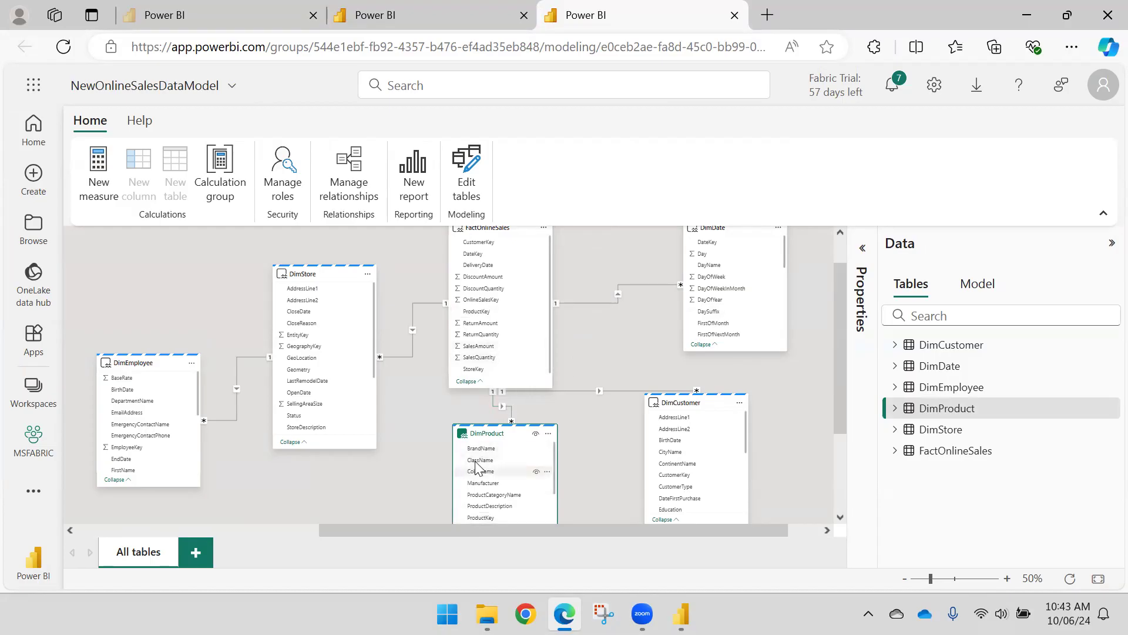
left_click_drag(487, 440, 443, 450)
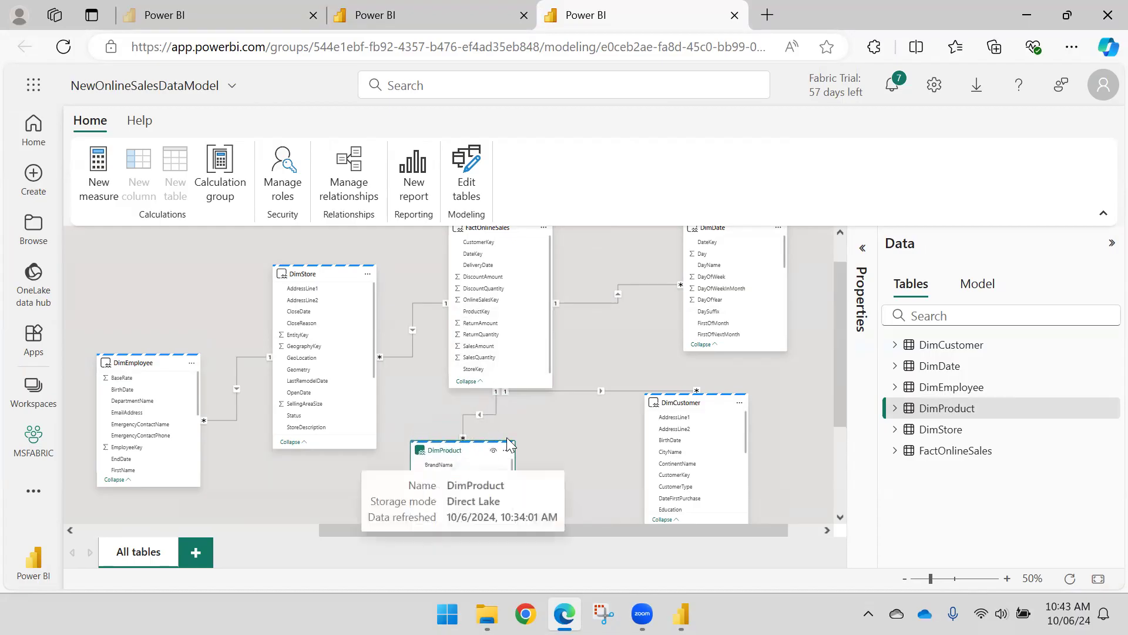
left_click(493, 410)
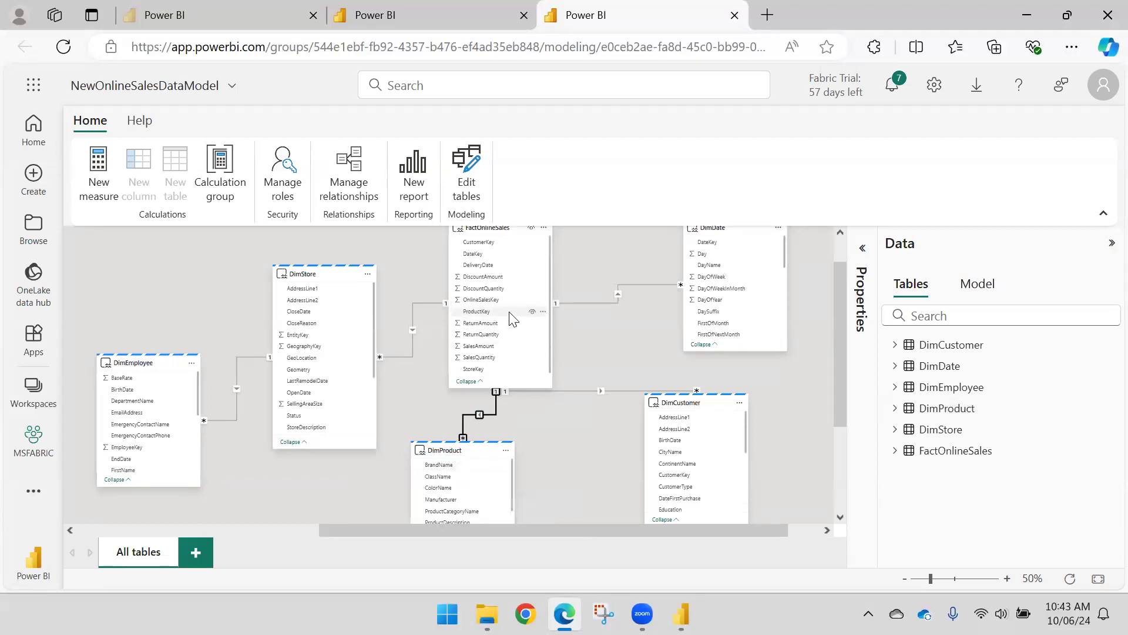
scroll(510, 317, "up", 1)
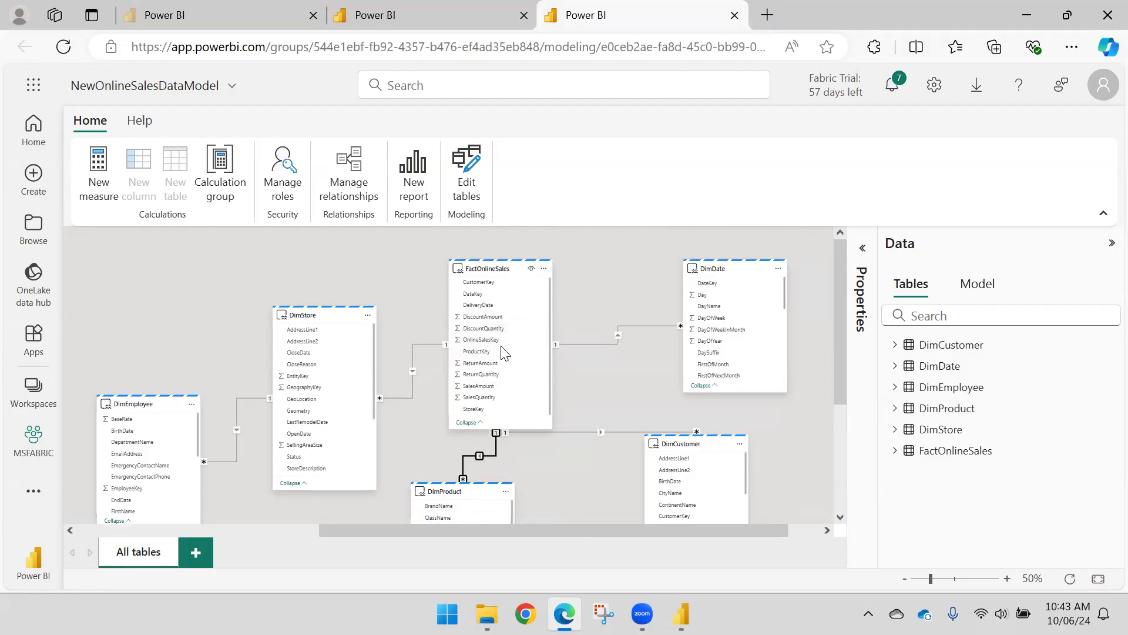
scroll(501, 349, "down", 2)
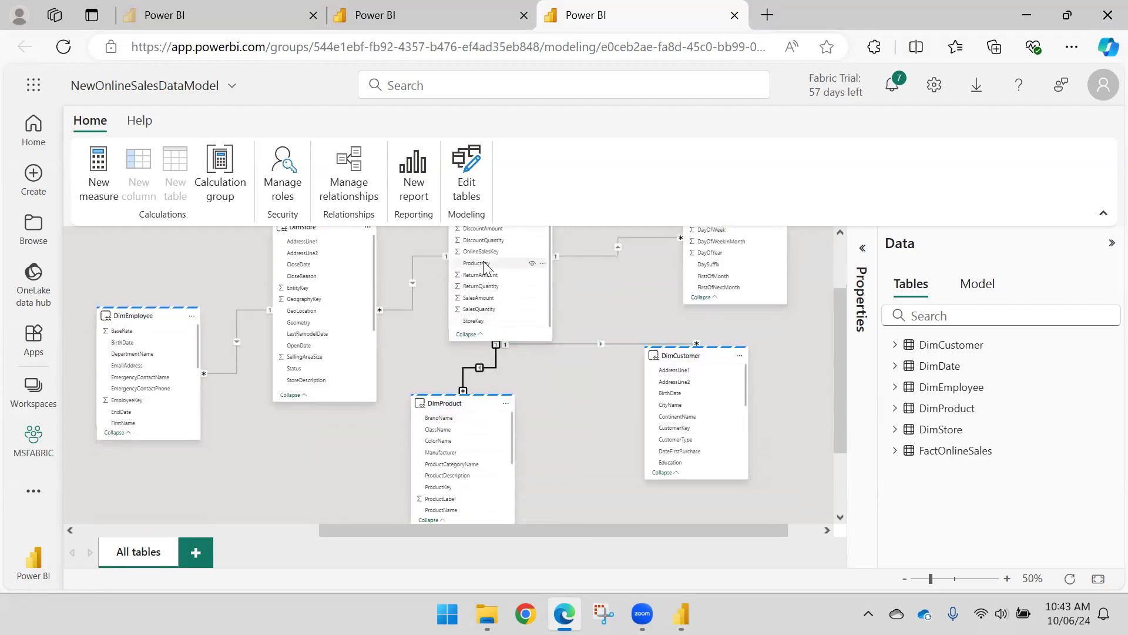
left_click(494, 365)
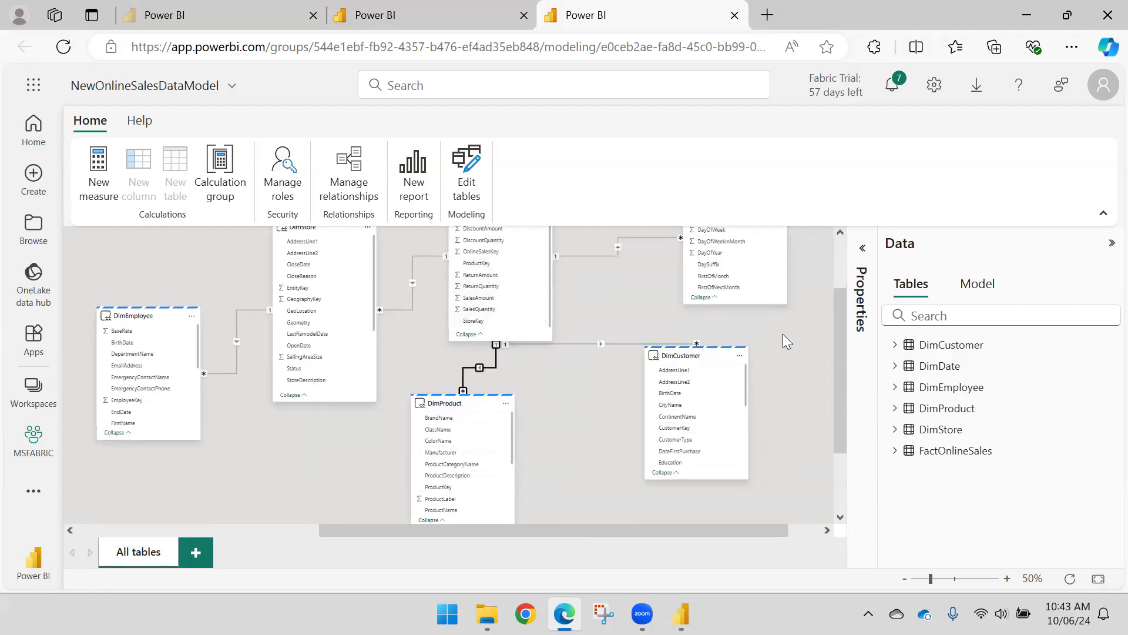
Step: Examine the properties of the DimProduct–FactOnlineSales relationship, including its key columns, cardinality and cross-filter direction
left_click(862, 247)
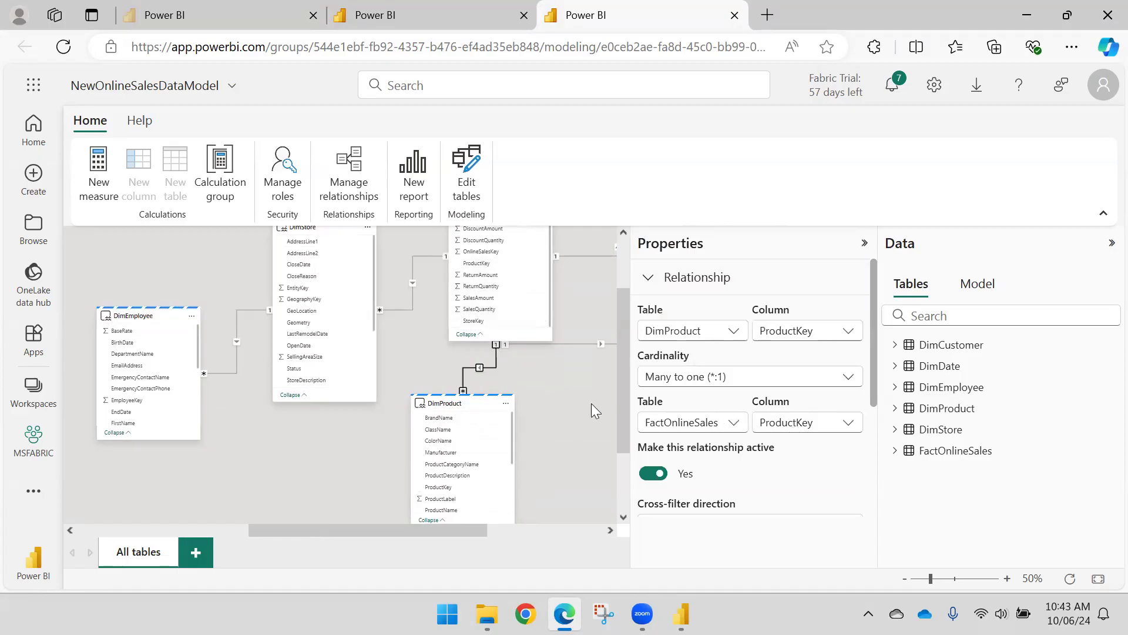
left_click(471, 405)
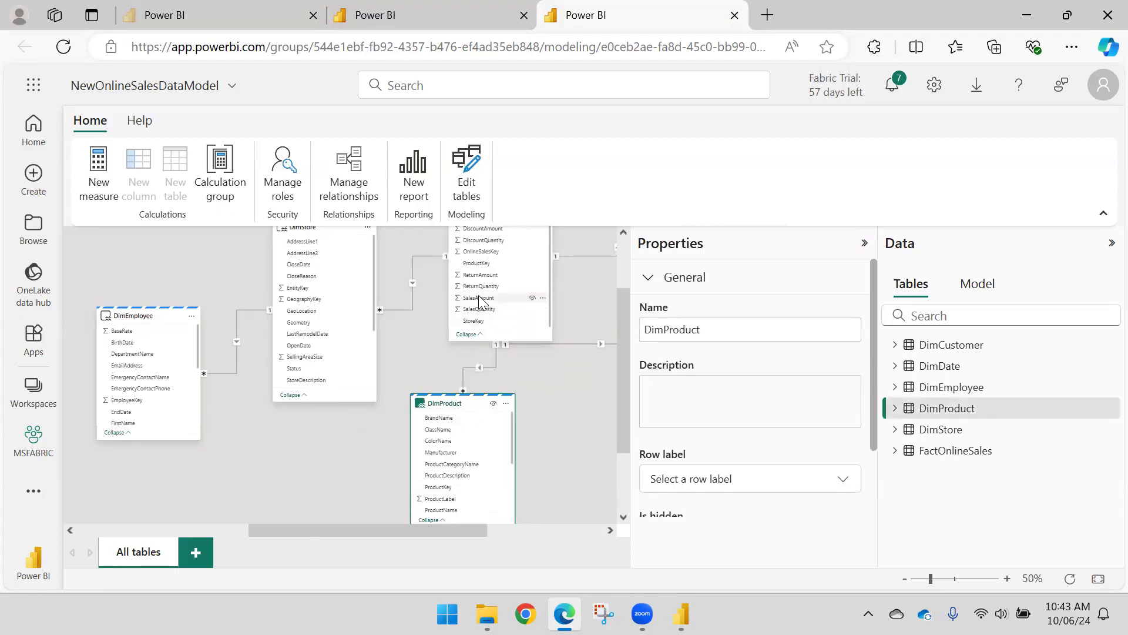
left_click(487, 366)
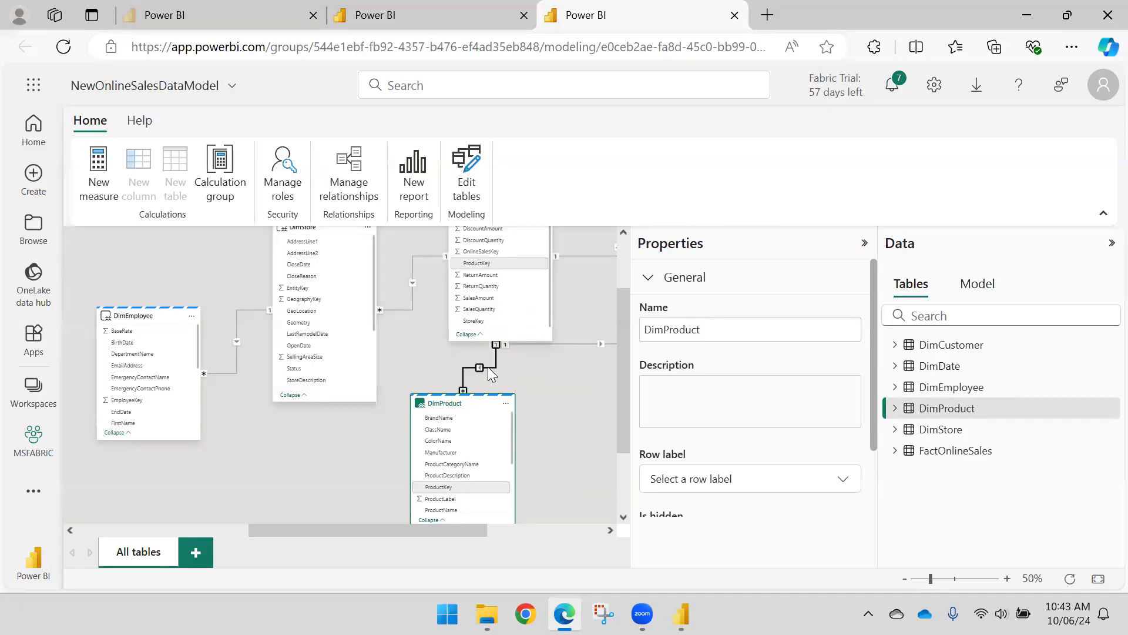
scroll(772, 435, "down", 2)
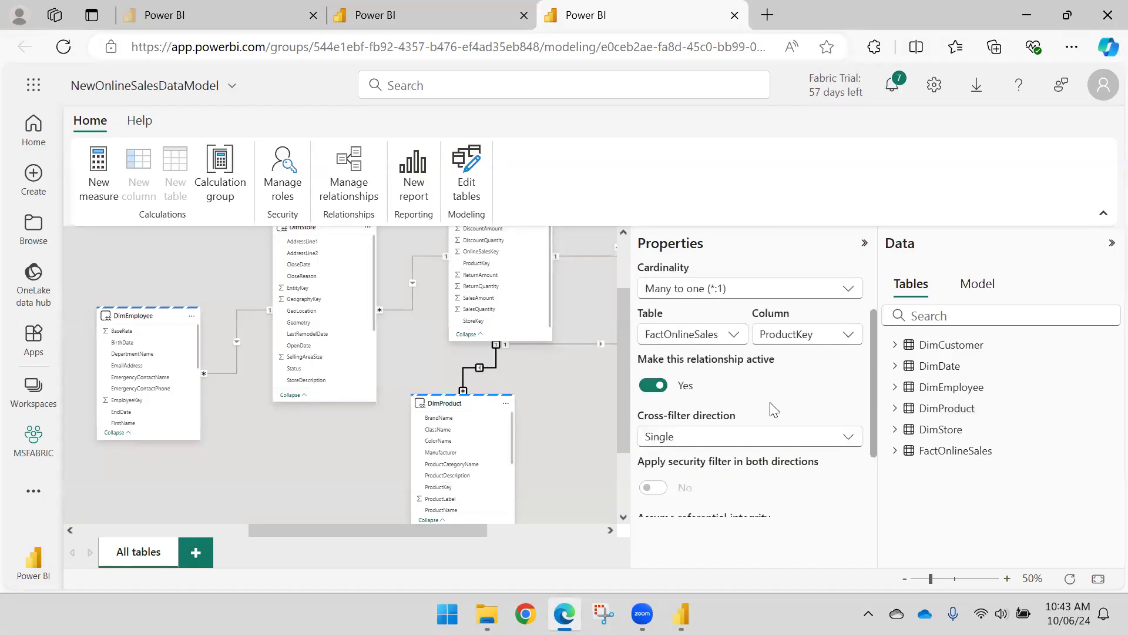
scroll(745, 400, "up", 2)
scroll(741, 400, "down", 2)
scroll(748, 408, "up", 2)
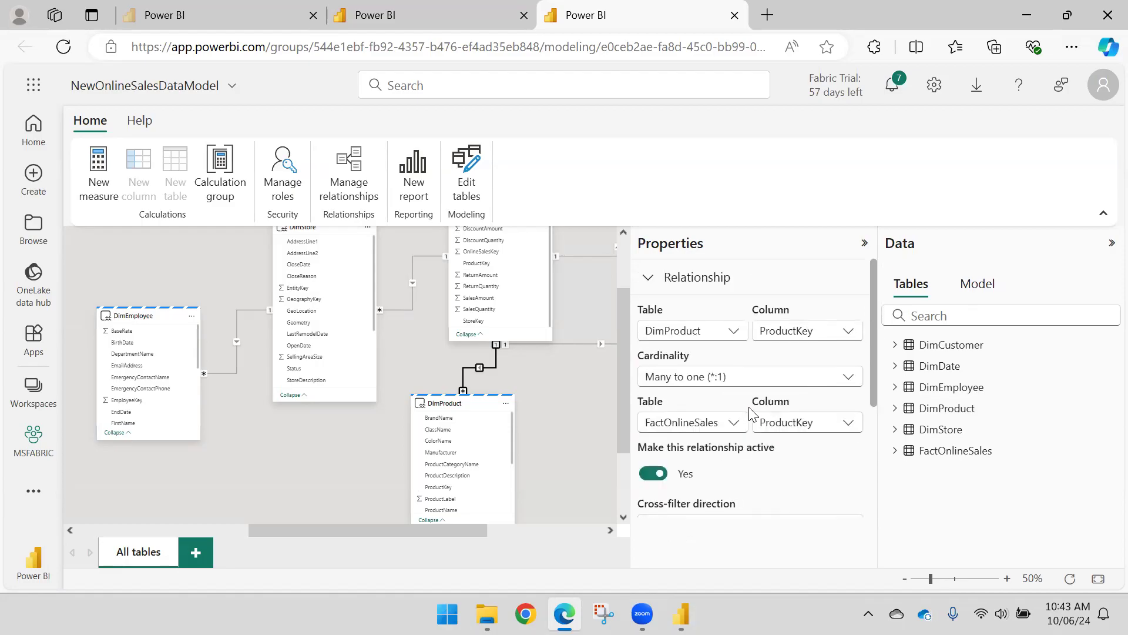
Step: Set the cardinality of the relationship from DimProduct to FactOnlineSales to One to many (1:*) and apply the change
left_click(727, 378)
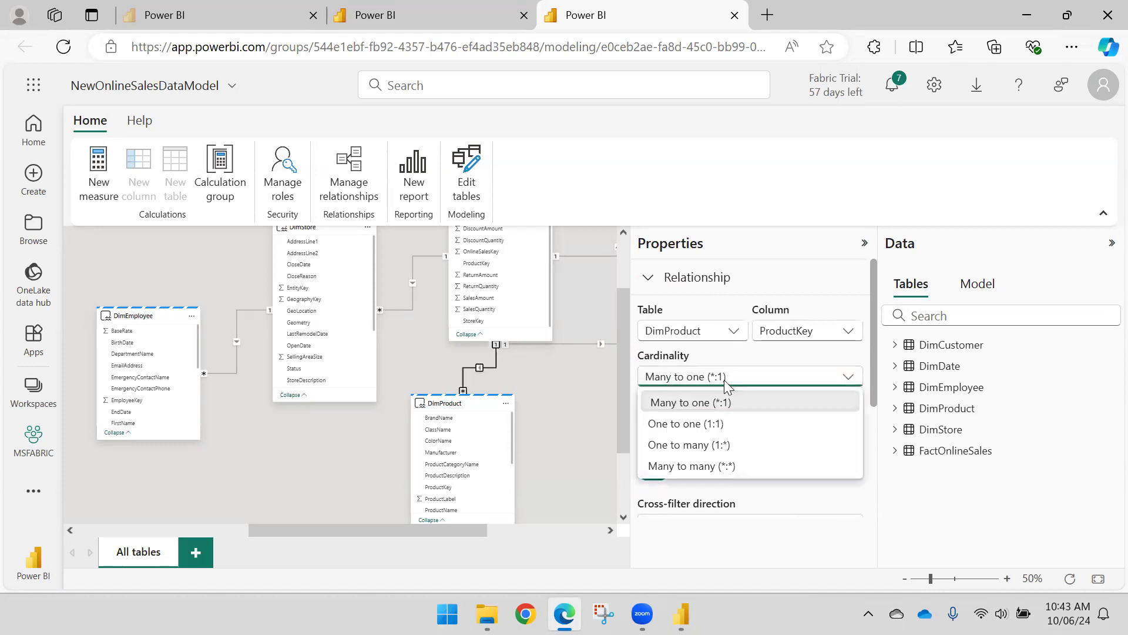
left_click(697, 446)
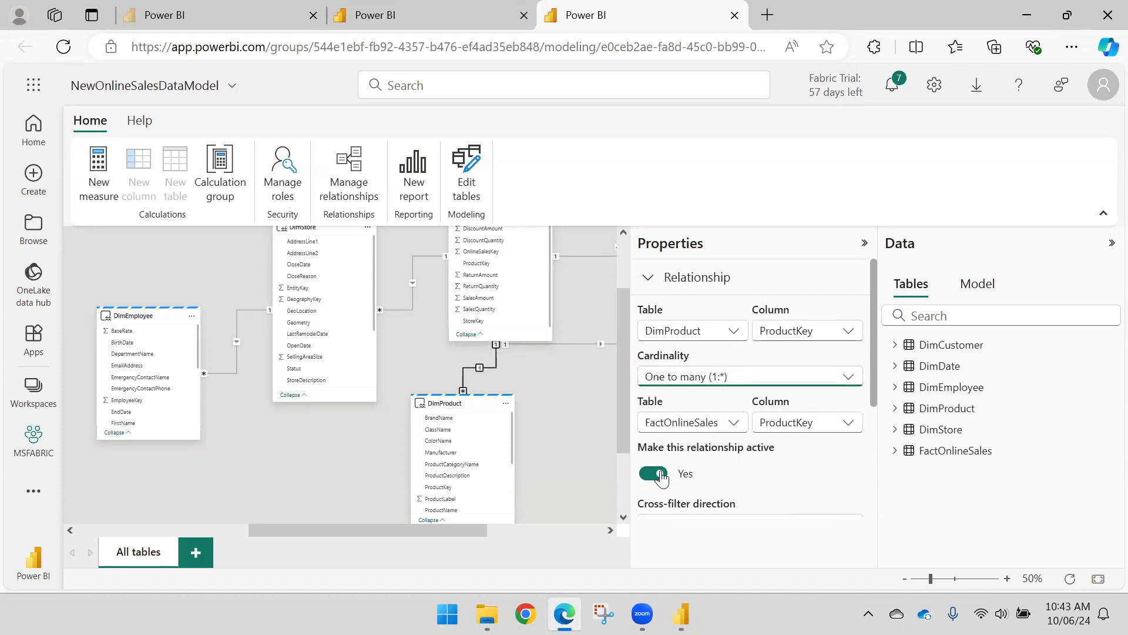
scroll(705, 441, "down", 3)
left_click(809, 475)
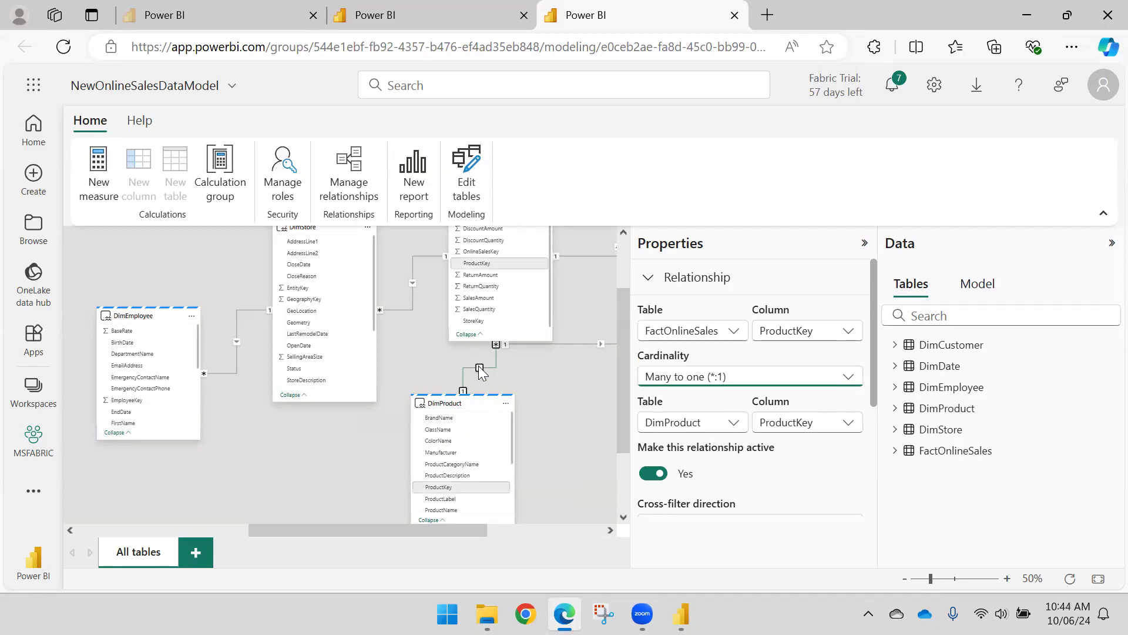
left_click(567, 380)
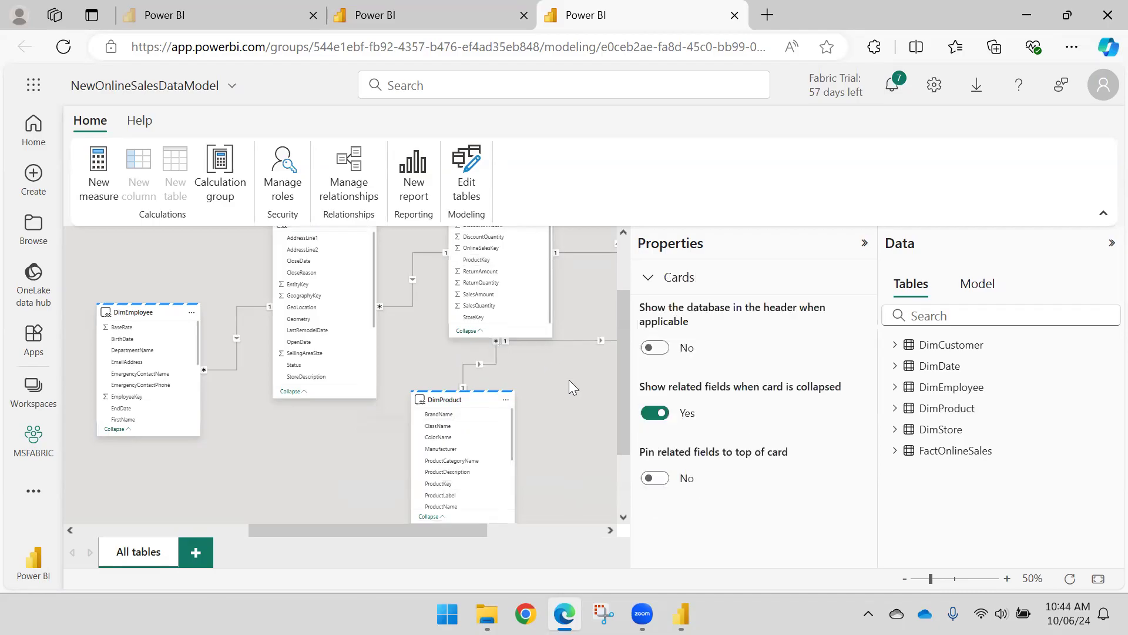
left_click_drag(573, 319, 485, 373)
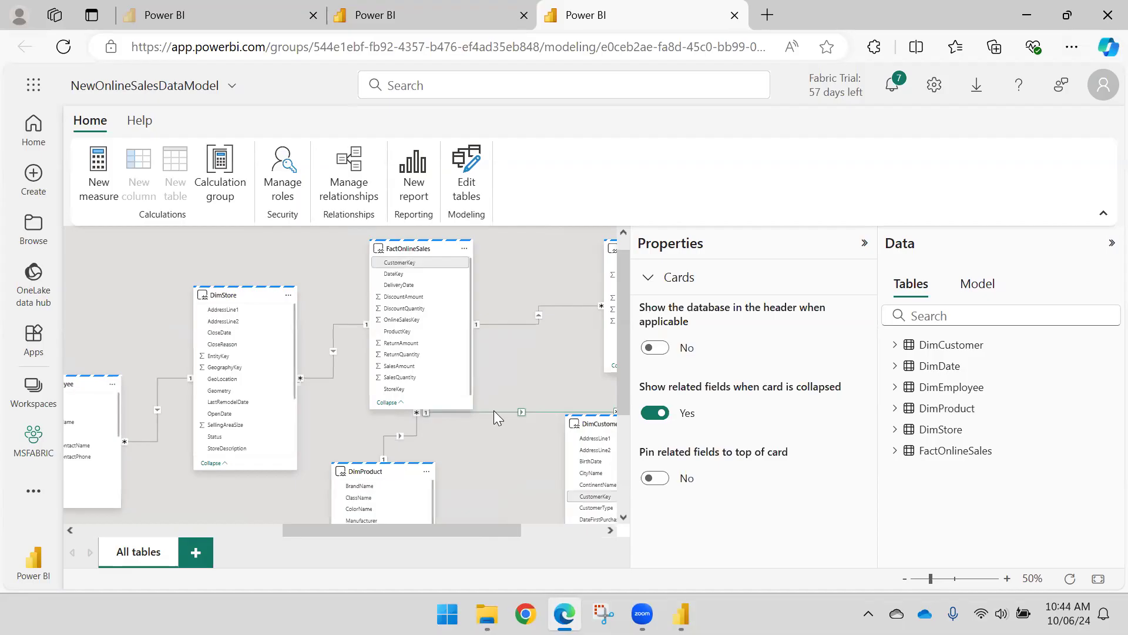
Step: Place the DimCustomer table just below DimDate and apply a one-to-many (1:*) cardinality from DimCustomer to FactOnlineSales on CustomerKey
left_click_drag(557, 367, 431, 370)
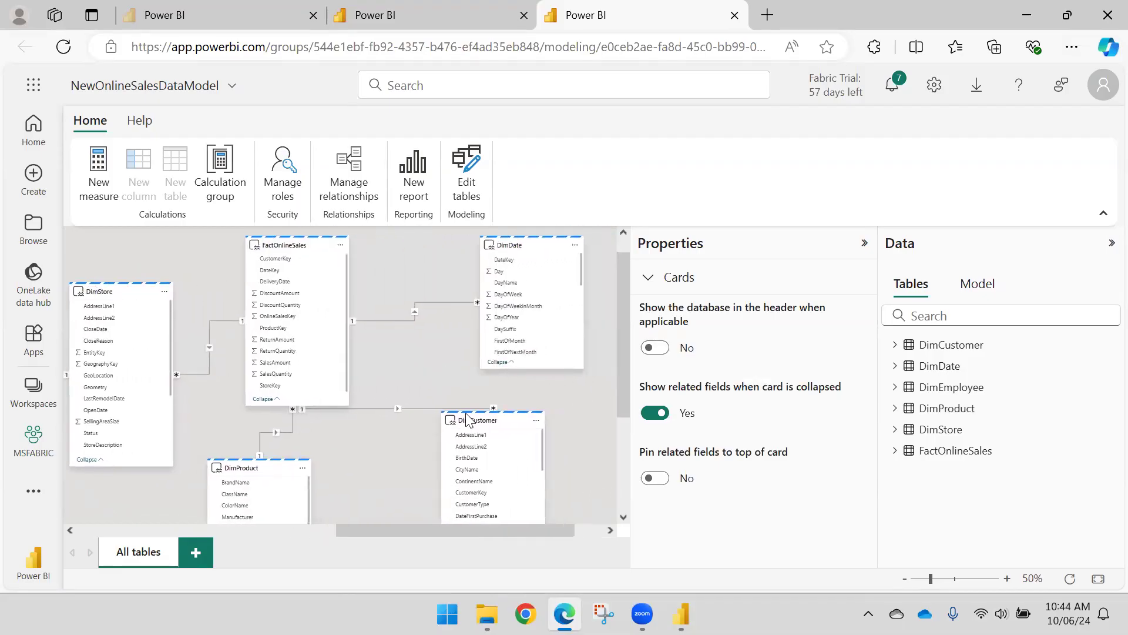
left_click_drag(468, 450, 504, 401)
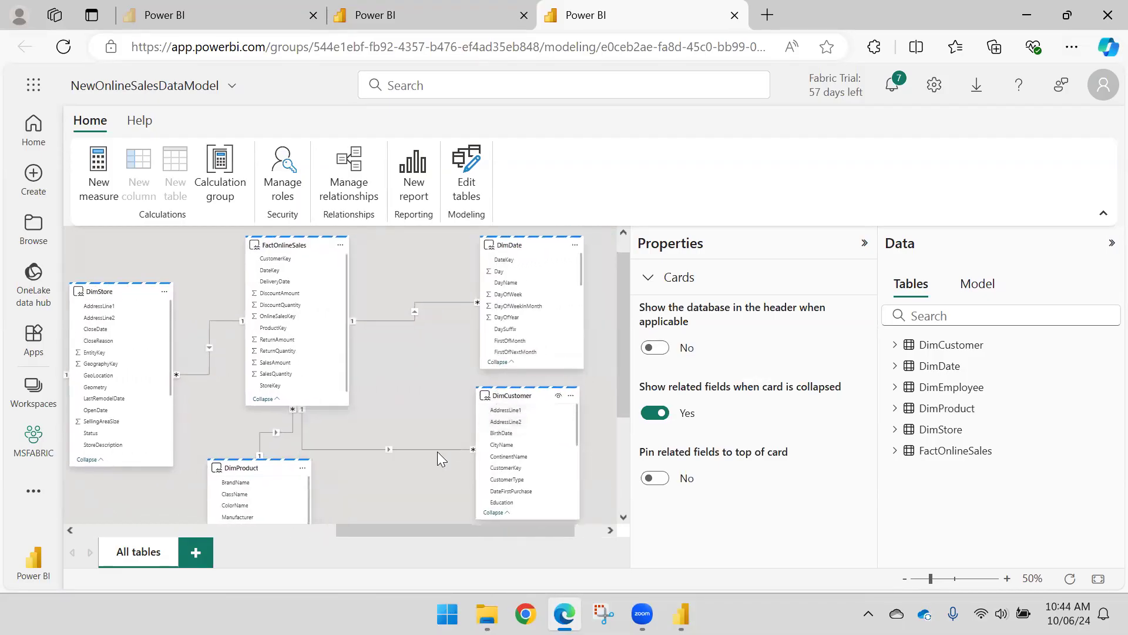
left_click(406, 449)
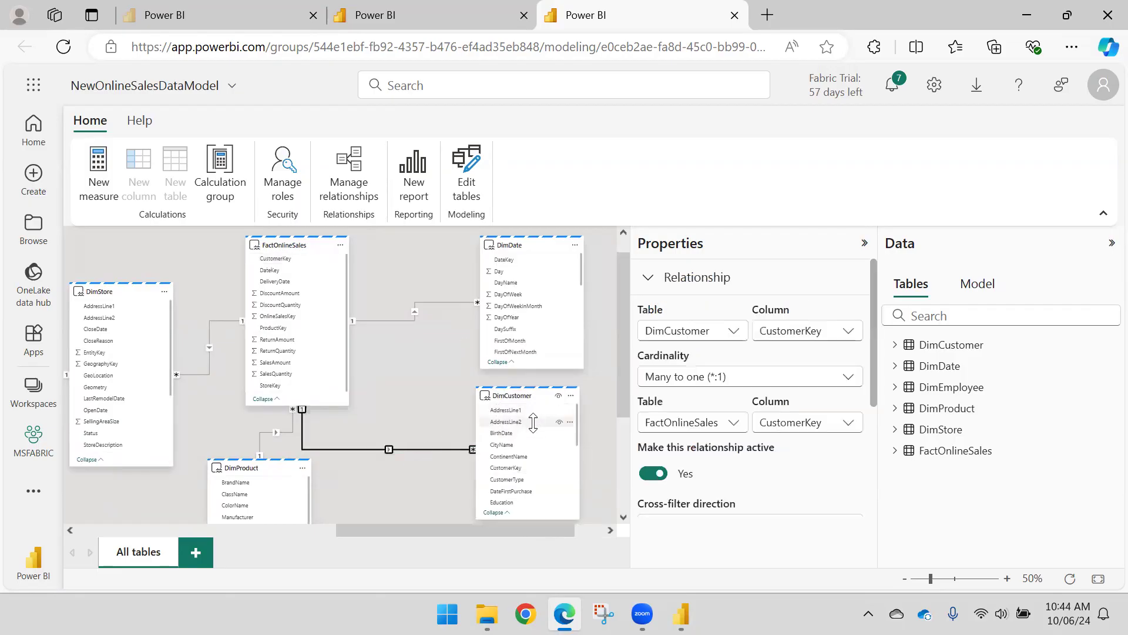
left_click(717, 379)
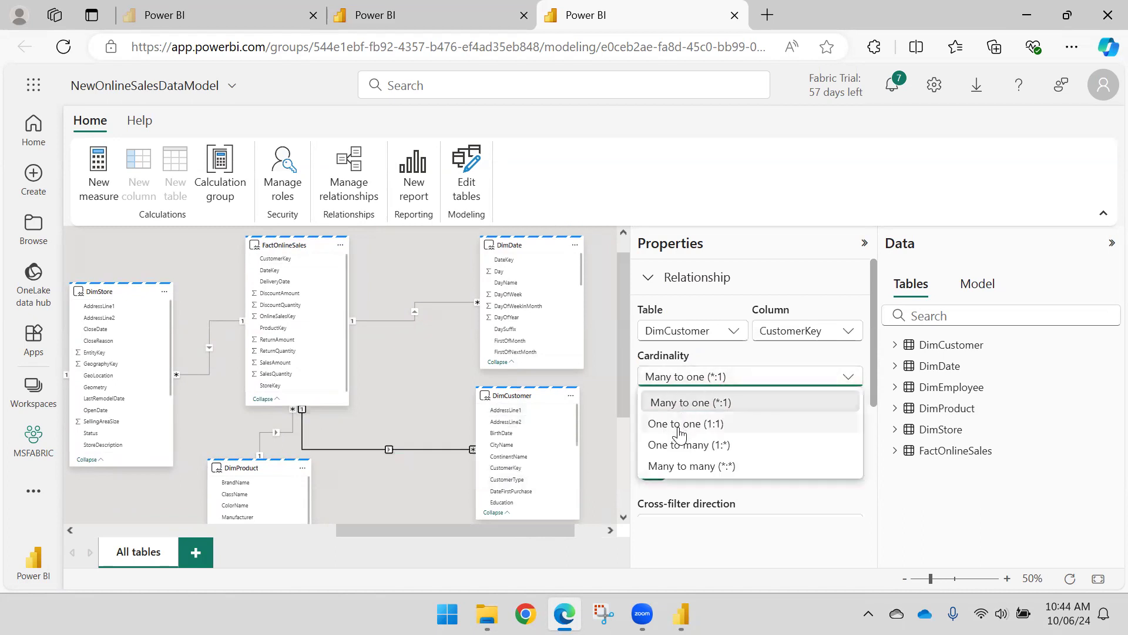
left_click(672, 446)
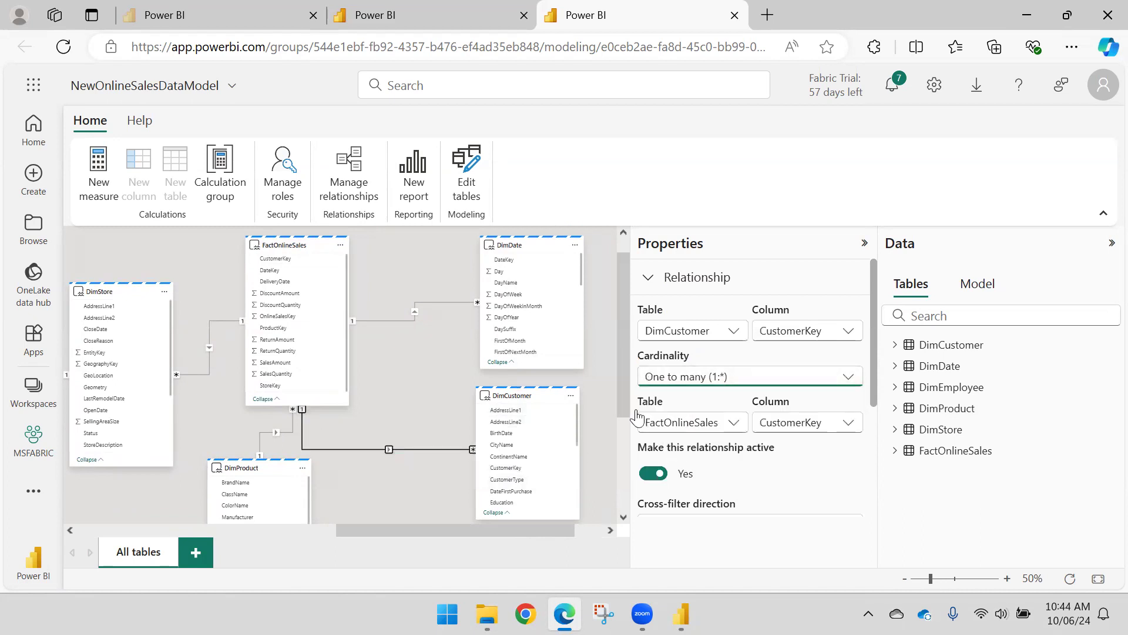
scroll(770, 488, "down", 3)
left_click(822, 474)
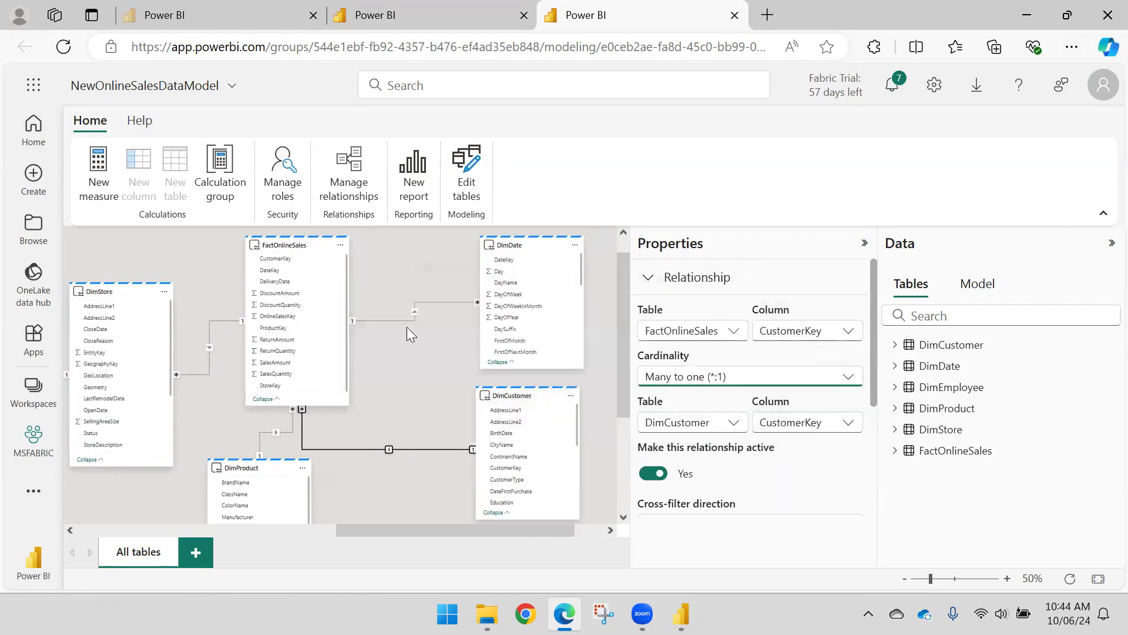
Step: Change the DimDate to FactOnlineSales relationship on DateKey to one to many (1:*) and apply the change
left_click(406, 320)
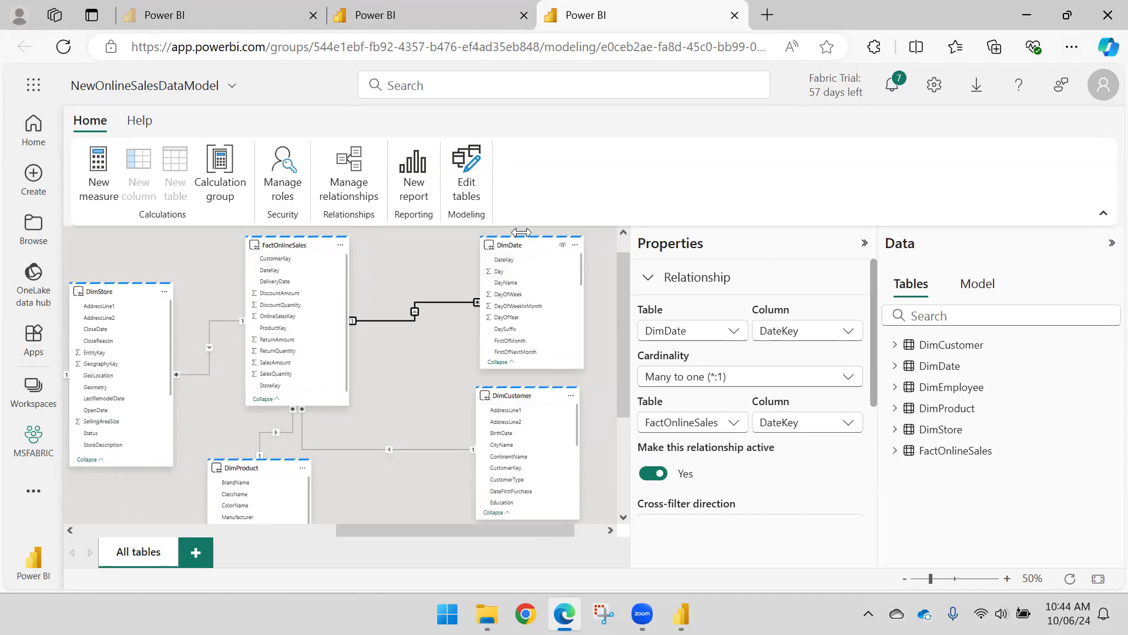
mouse_move(300, 245)
left_click(769, 378)
left_click(722, 445)
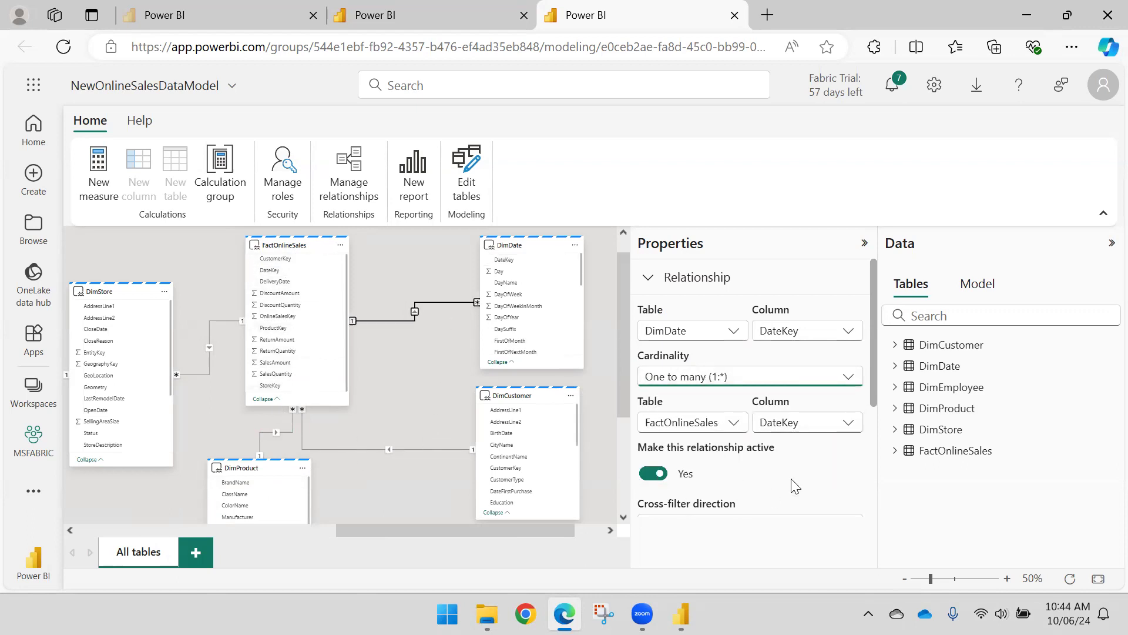
scroll(795, 486, "down", 3)
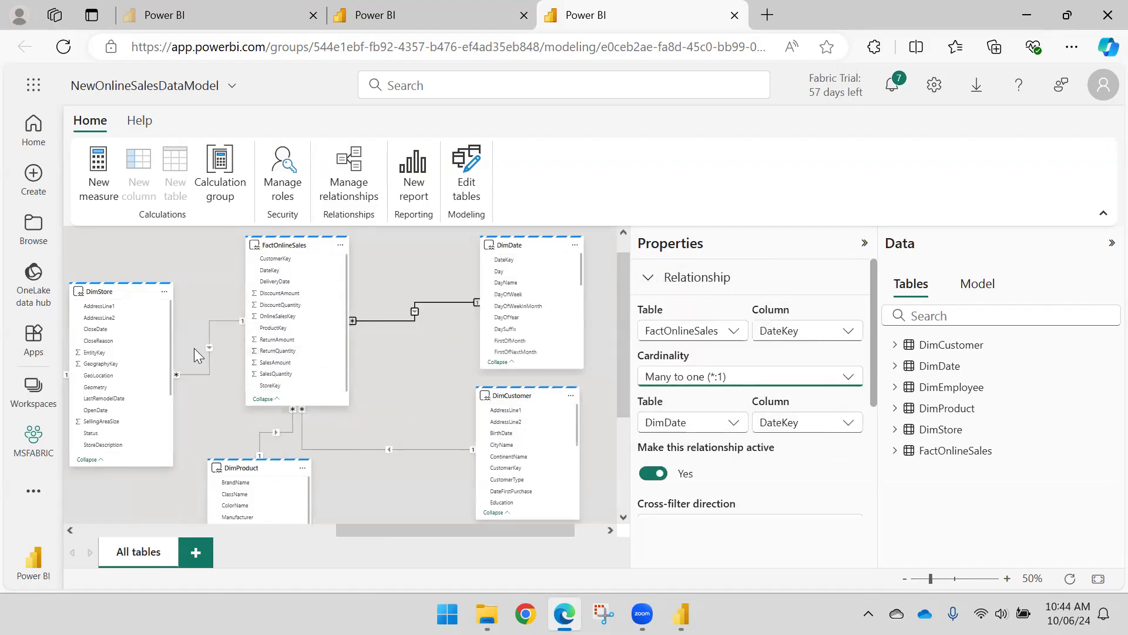
Step: Change the DimStore to FactOnlineSales relationship on StoreKey to one to many (1:*) and apply the change
left_click(208, 332)
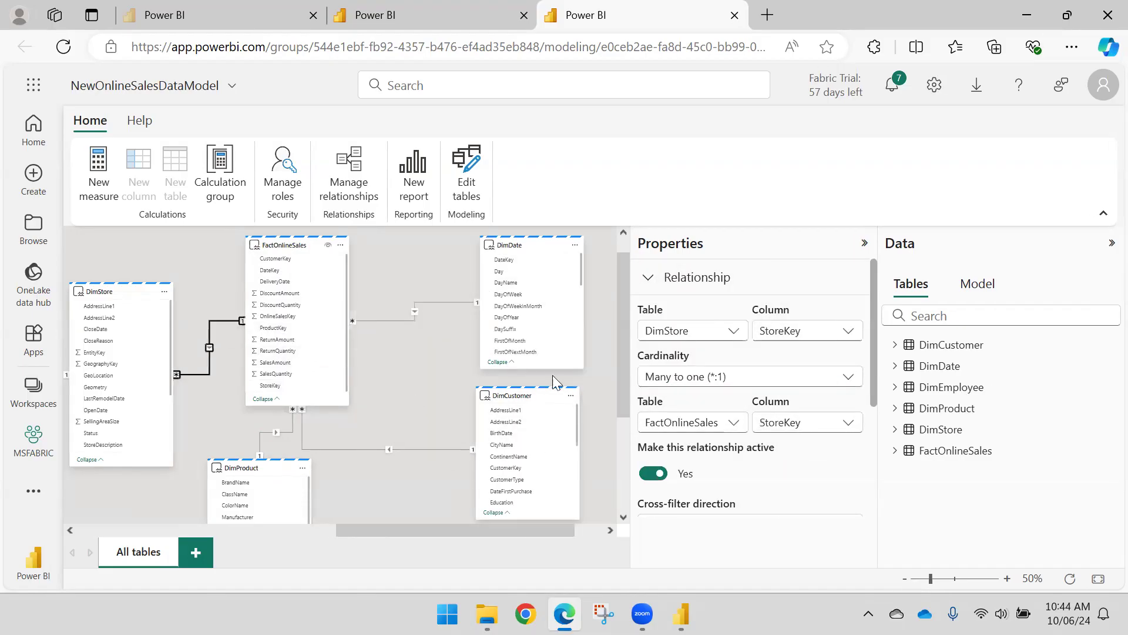
left_click(757, 381)
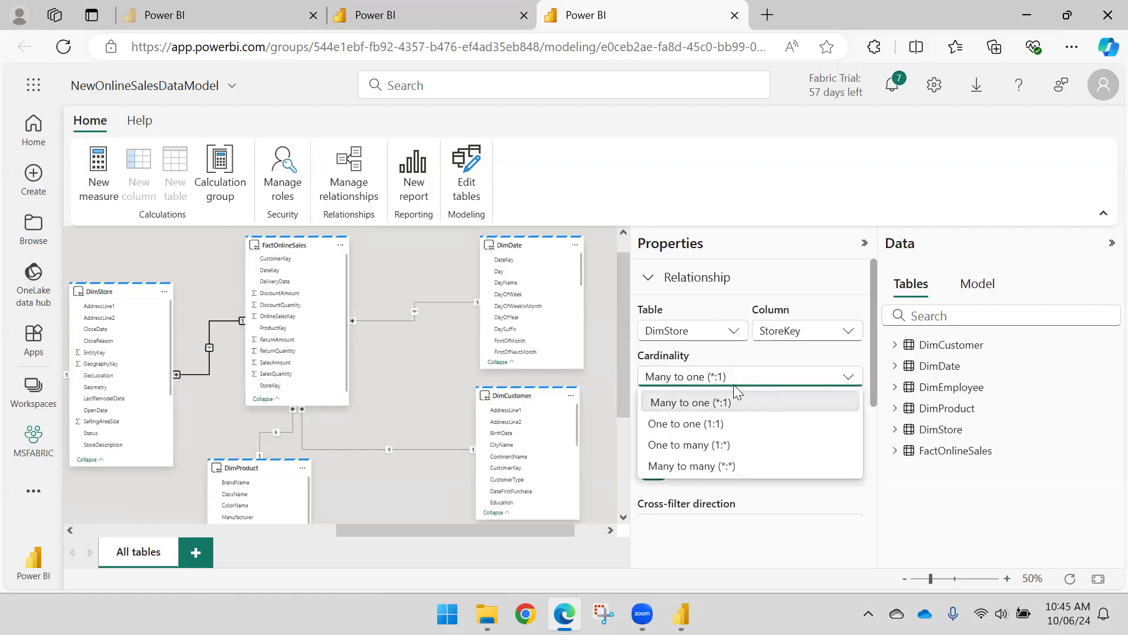
left_click(712, 444)
scroll(800, 444, "down", 3)
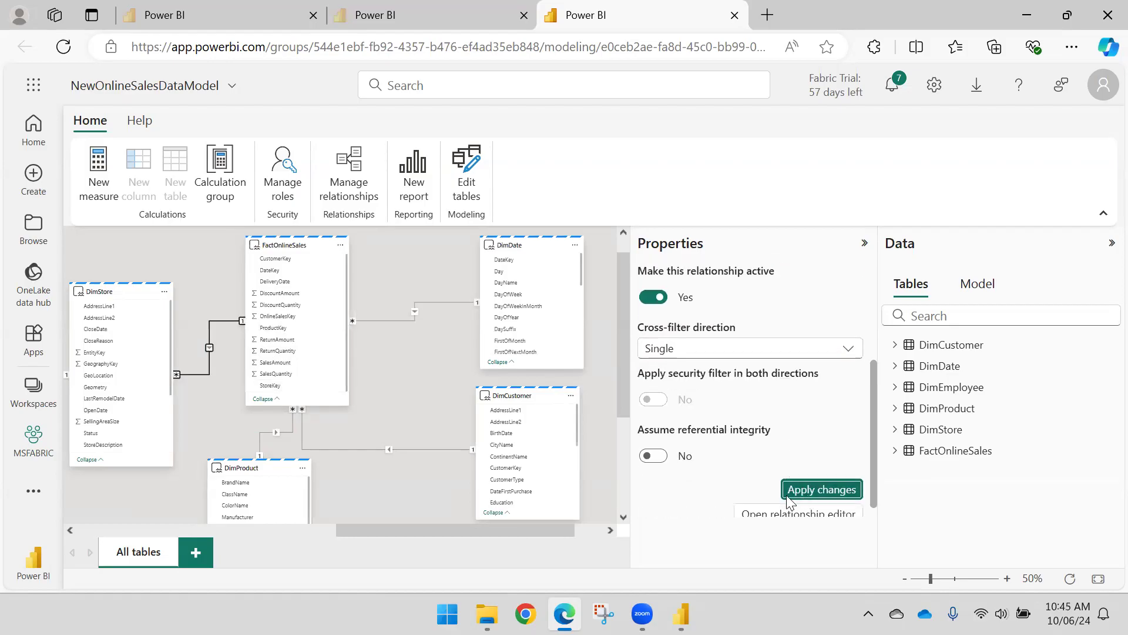
left_click(822, 489)
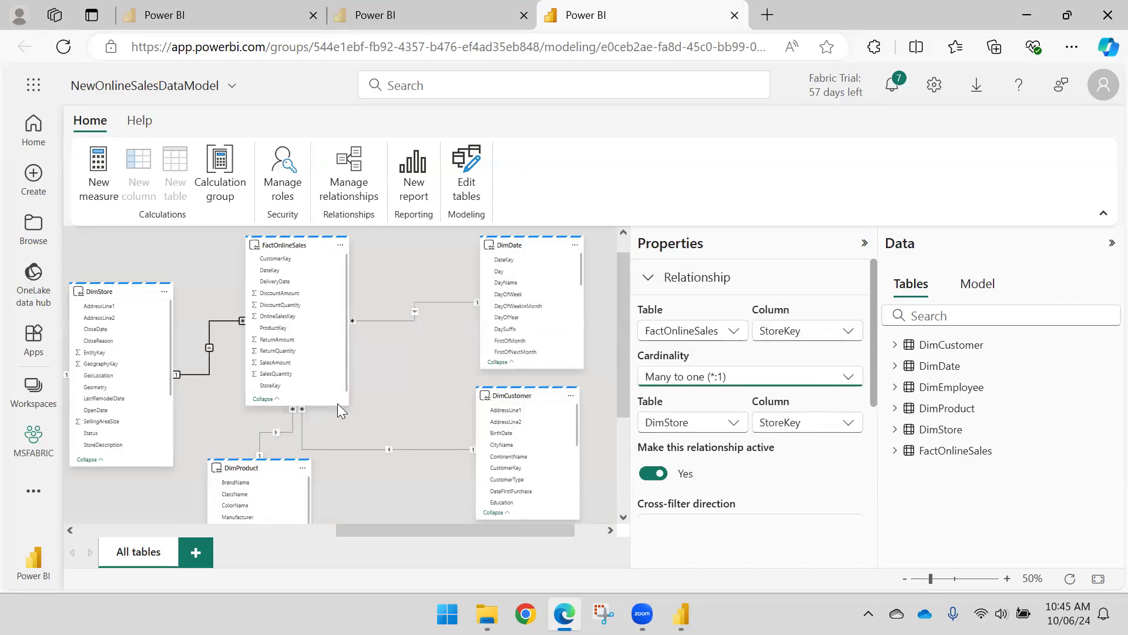
Step: Set the cross-filter direction of the DimEmployee to DimStore relationship to Both and apply the change
left_click_drag(420, 532, 260, 550)
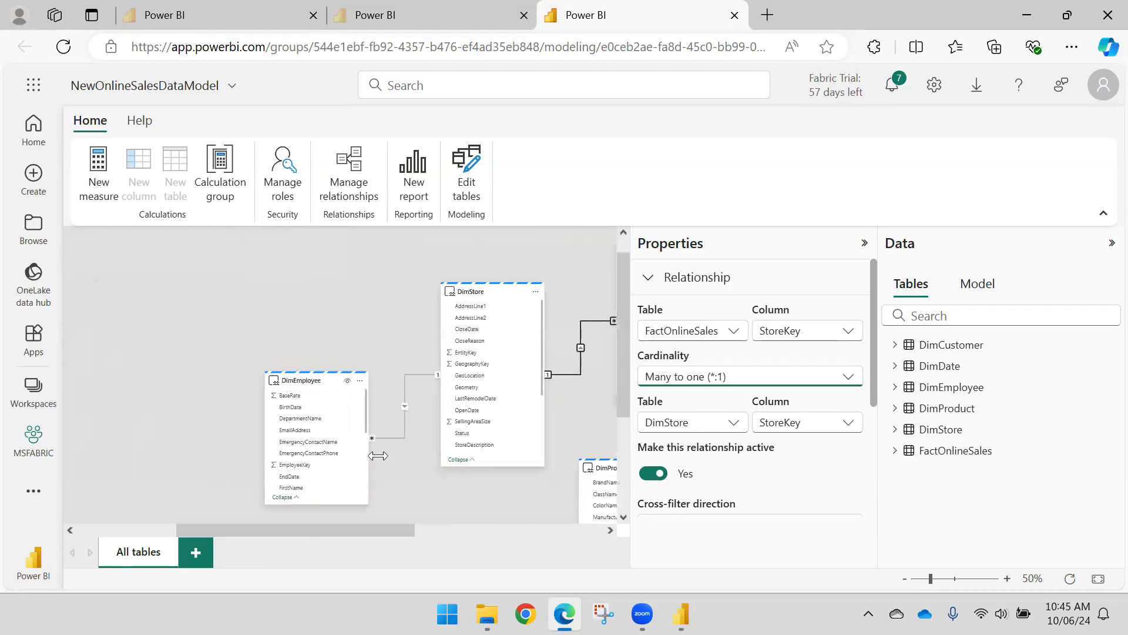
left_click(404, 436)
scroll(788, 352, "down", 3)
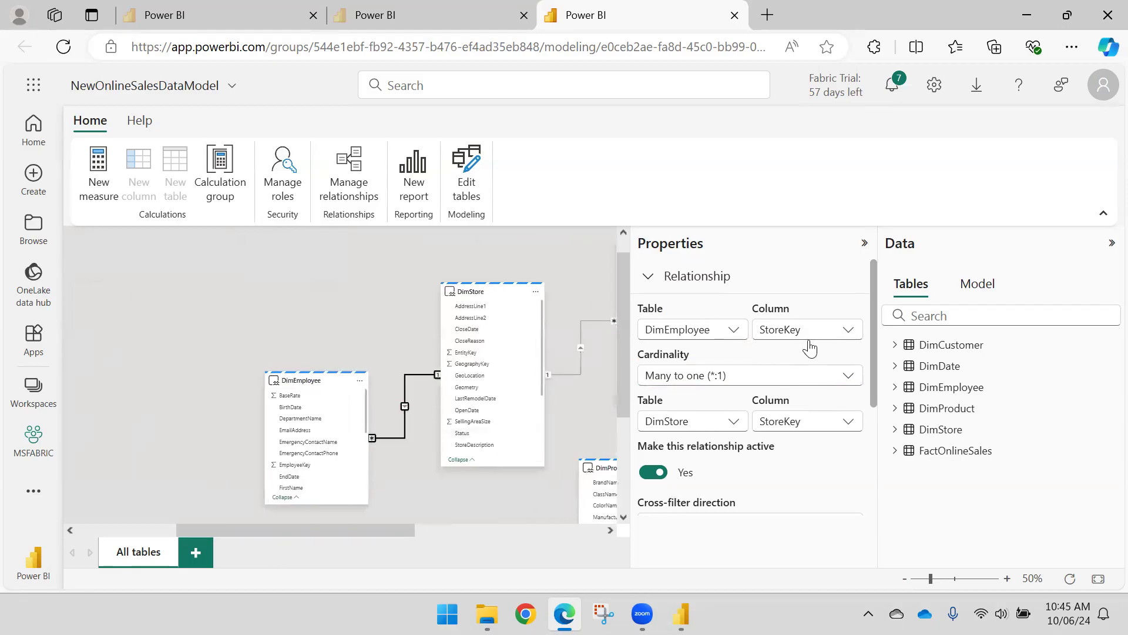
left_click(748, 349)
left_click(697, 395)
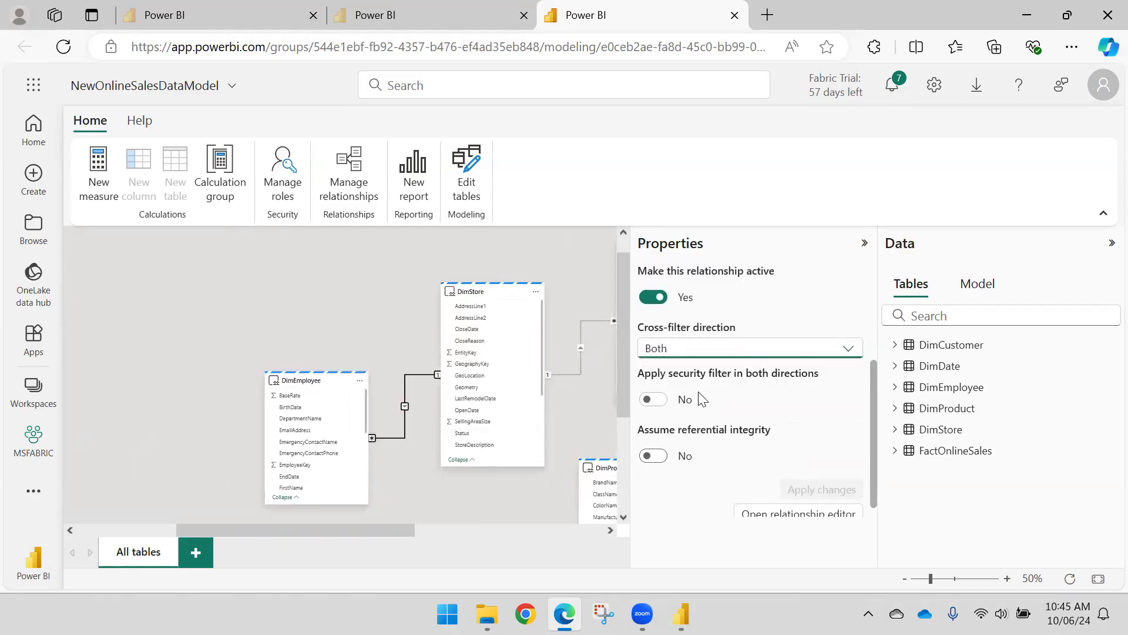
left_click(803, 490)
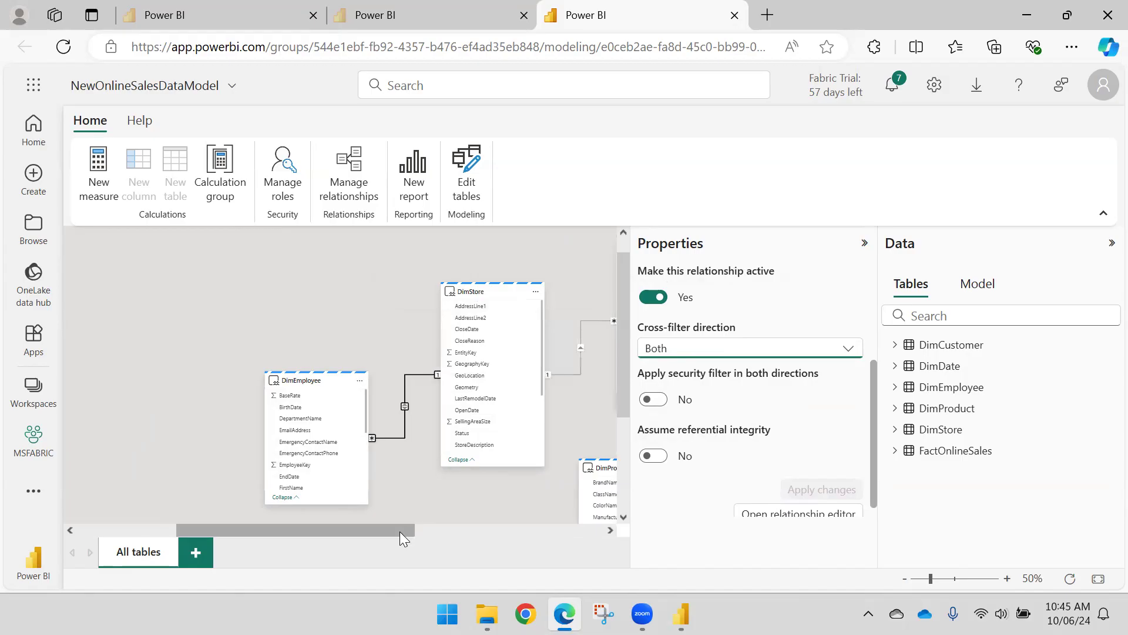
left_click_drag(400, 531, 478, 532)
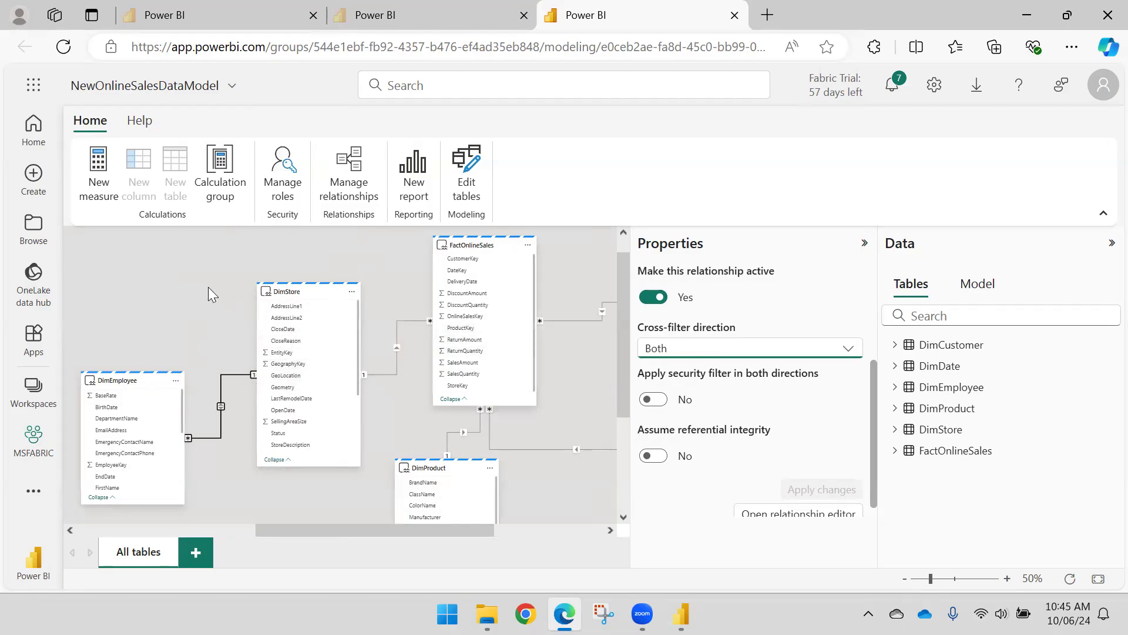
Step: Refresh the untitled report containing the SalesAmount by ClassName chart, and close the data model's browser tab
left_click(429, 10)
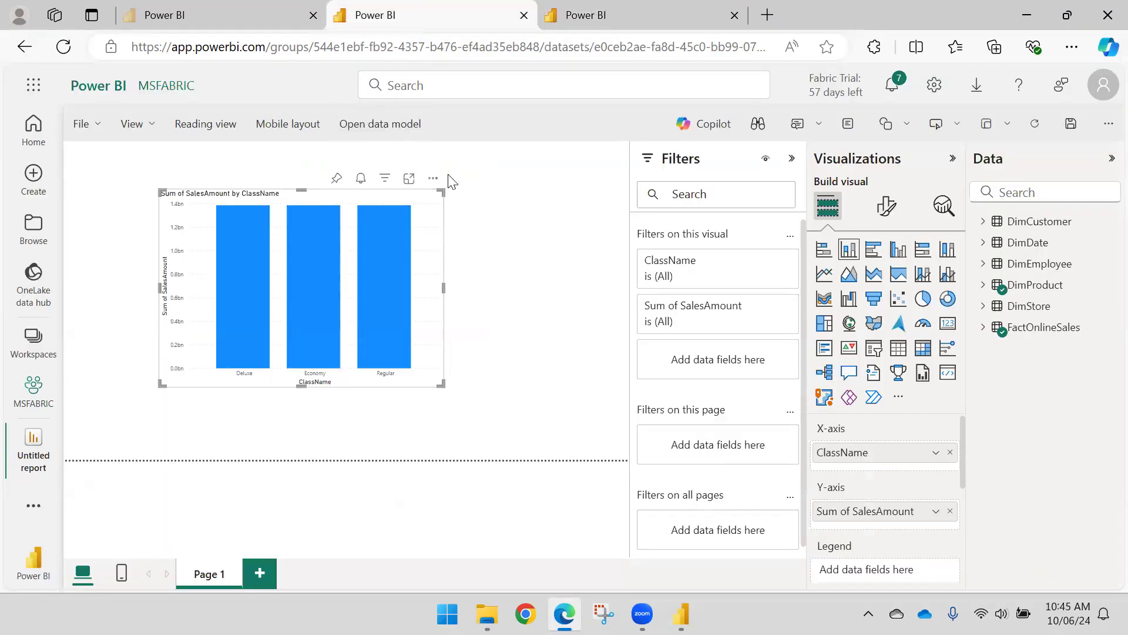
left_click(1035, 124)
left_click(1035, 126)
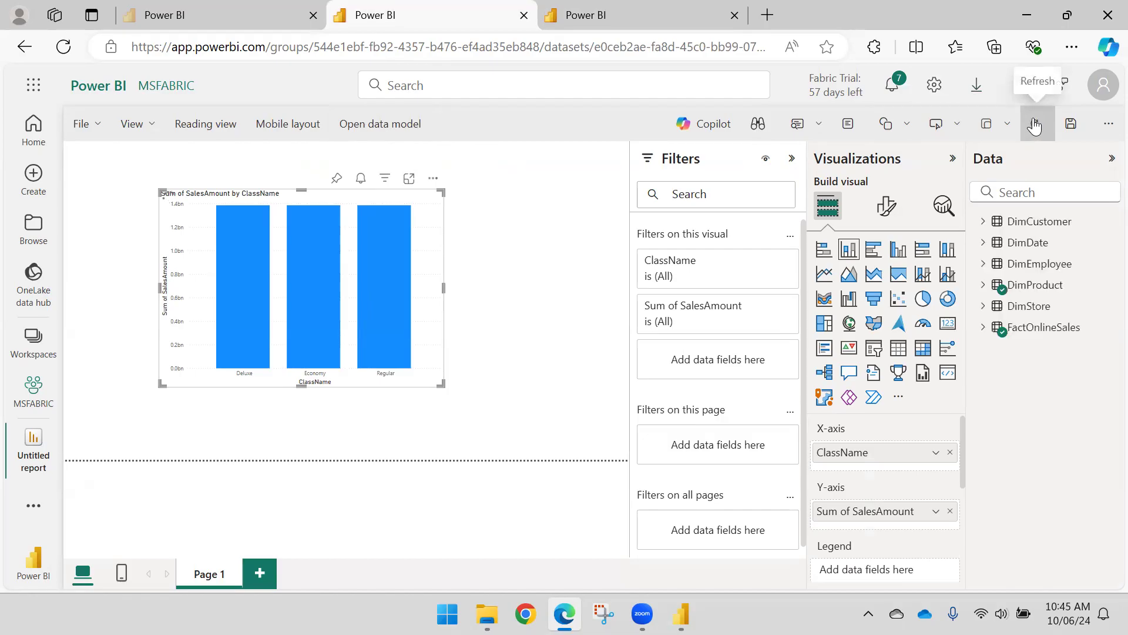
left_click(628, 9)
left_click(734, 14)
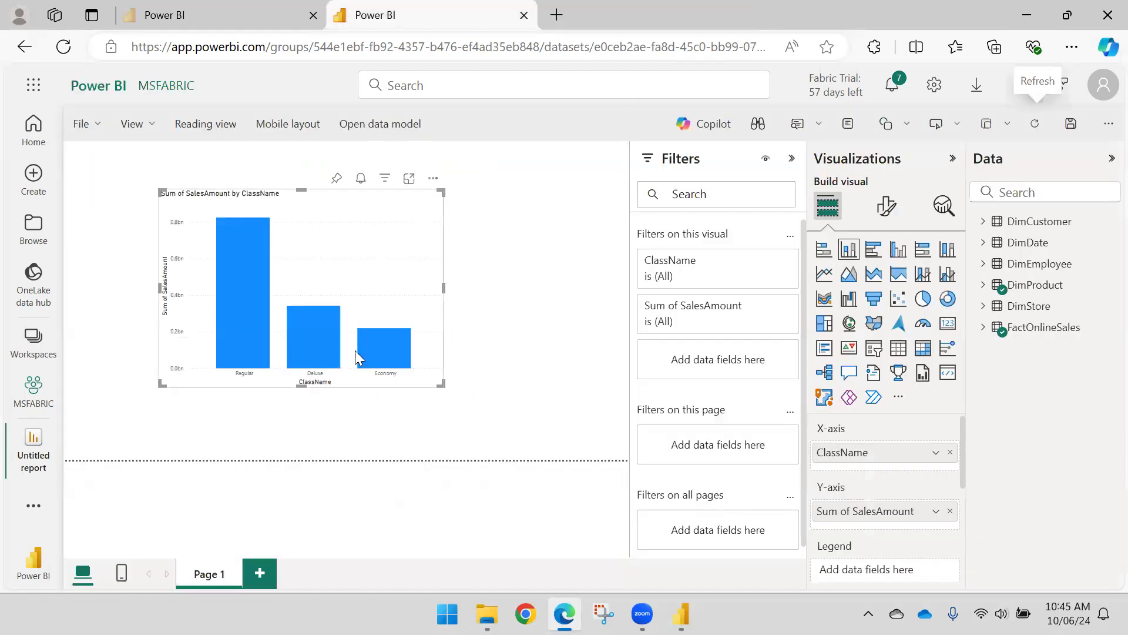
Step: Move the SalesAmount by ClassName chart to the page's upper-left corner and resize it to span roughly half the page width
left_click(494, 235)
left_click(438, 214)
left_click_drag(442, 188, 565, 172)
left_click_drag(493, 194, 401, 170)
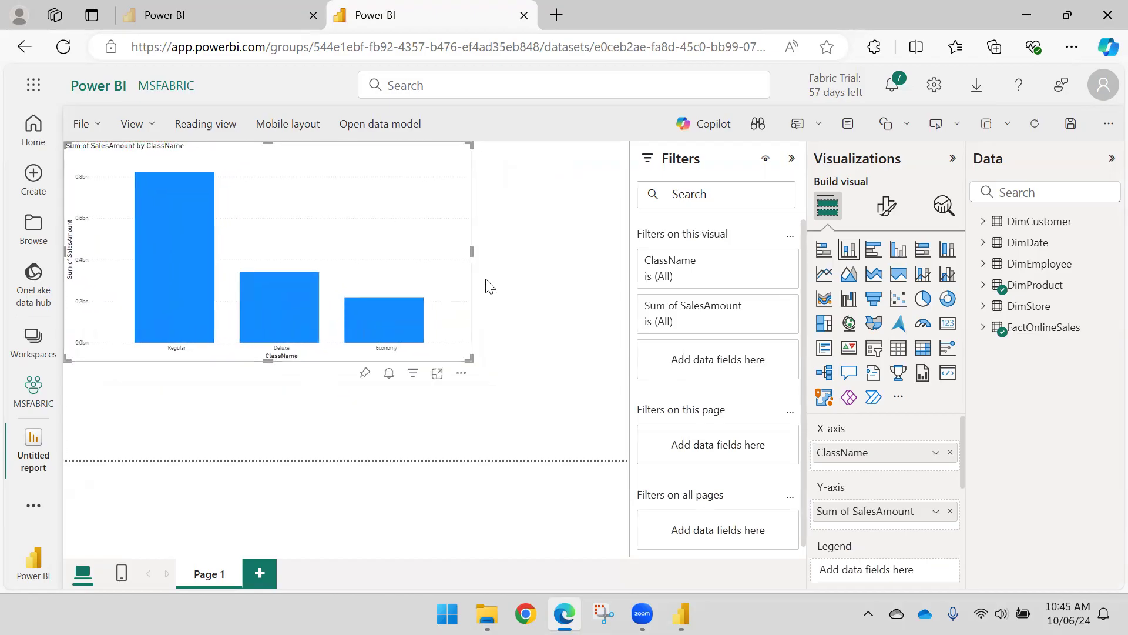
left_click_drag(468, 360, 360, 341)
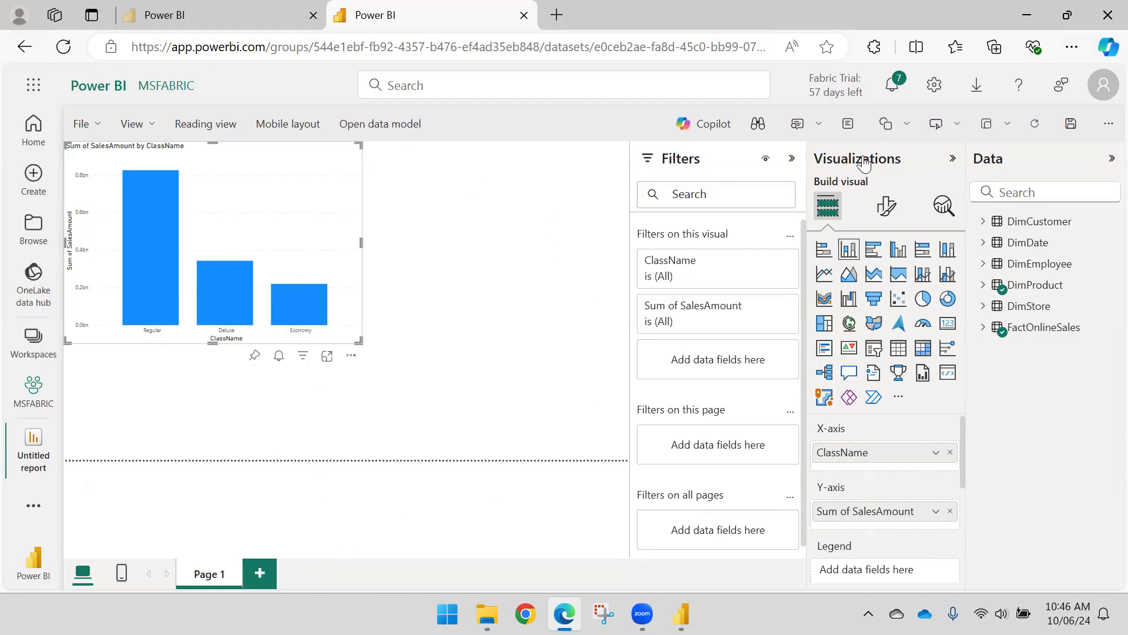
Step: Save the report as OnlineSalesReport in the MSFABRIC workspace
left_click(1073, 127)
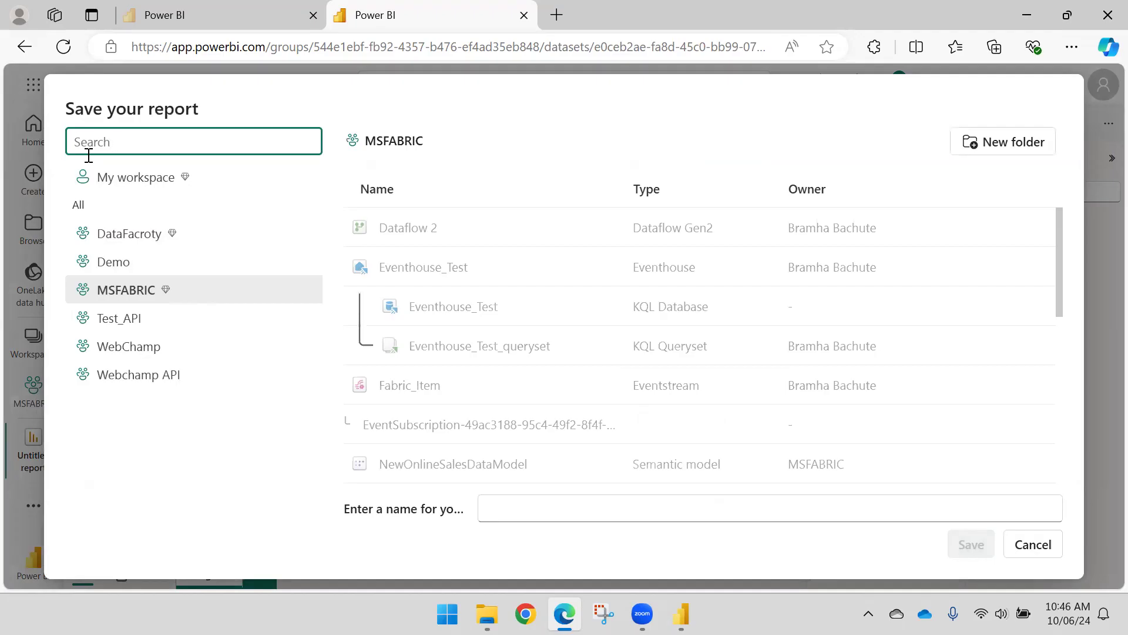
left_click(573, 500)
type("OnlineSalesReport")
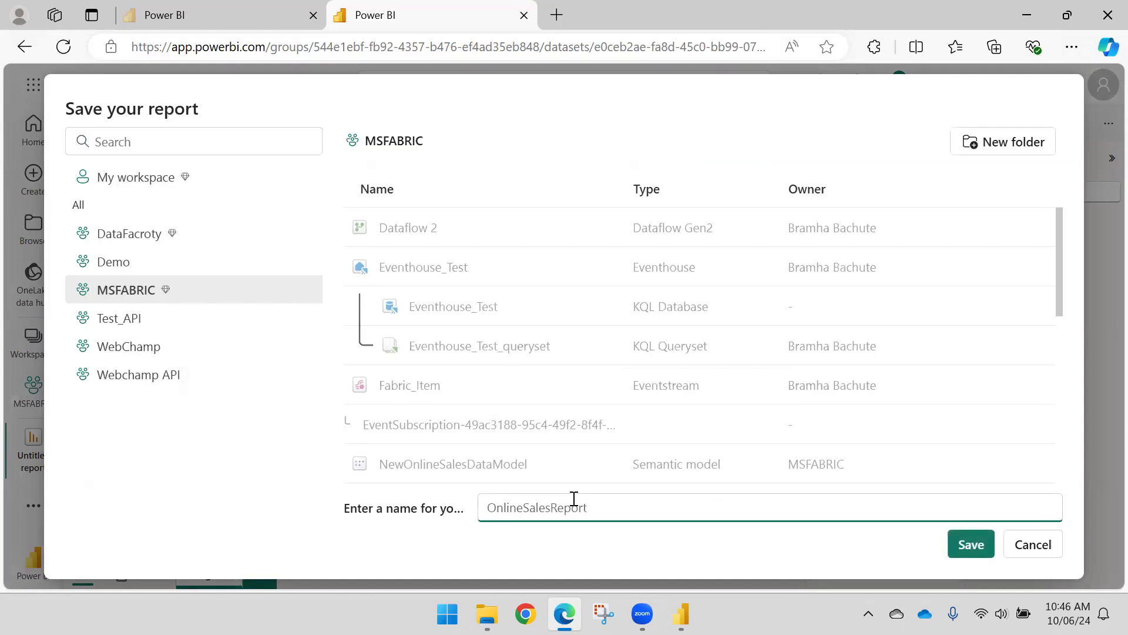
left_click(970, 546)
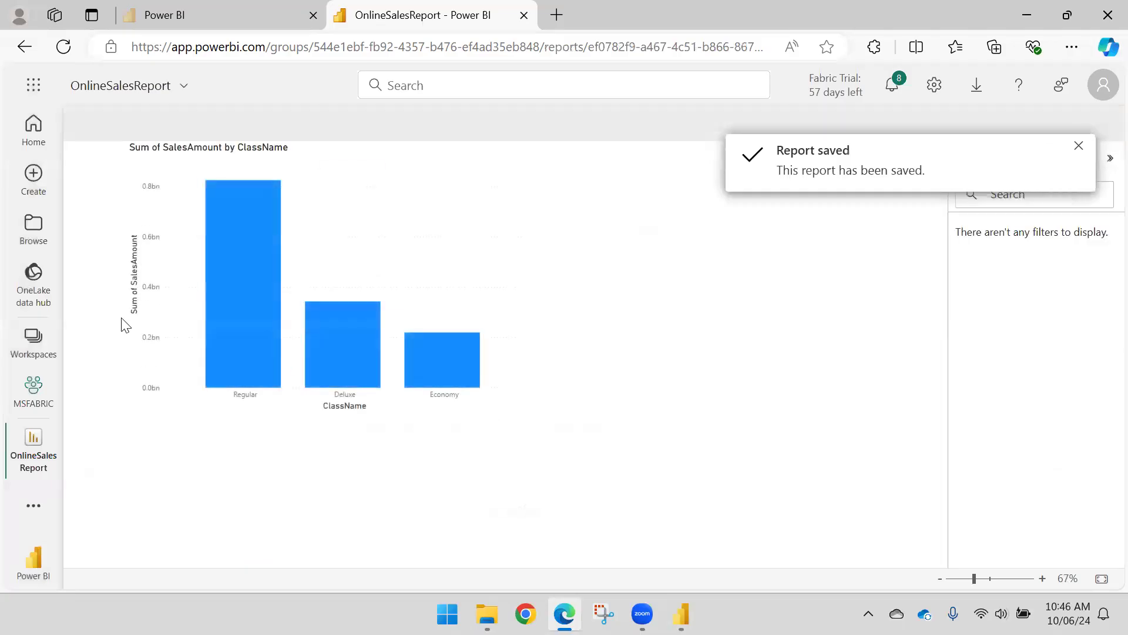
Step: Open the MSFABRIC workspace and review its items, including the saved report, semantic model, dataflow and lakehouse
left_click(46, 400)
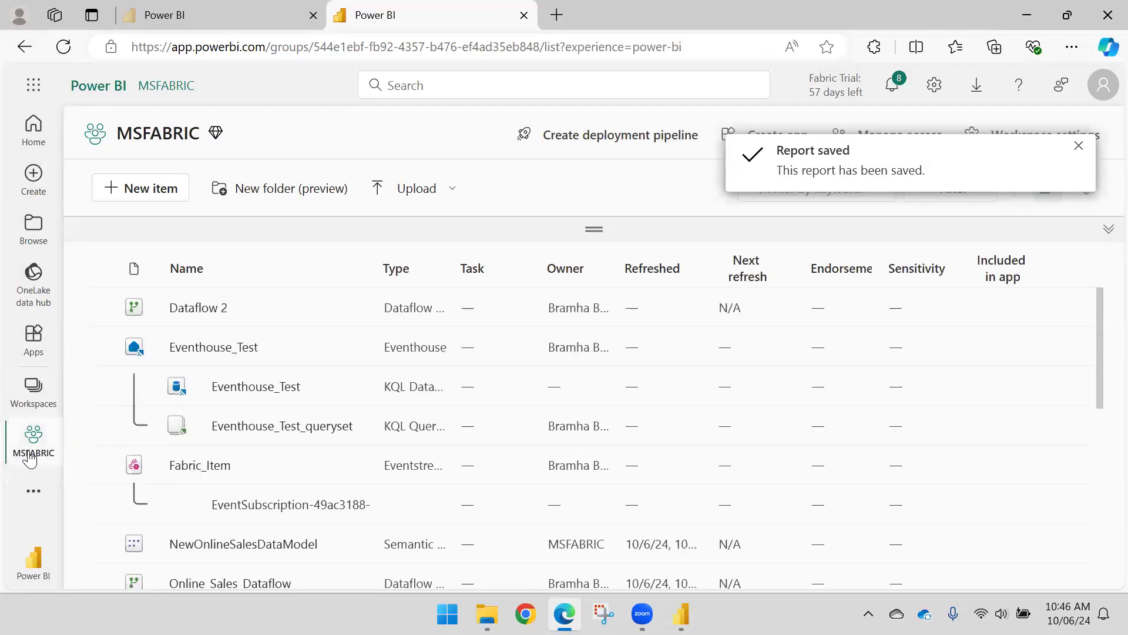
scroll(226, 313, "down", 6)
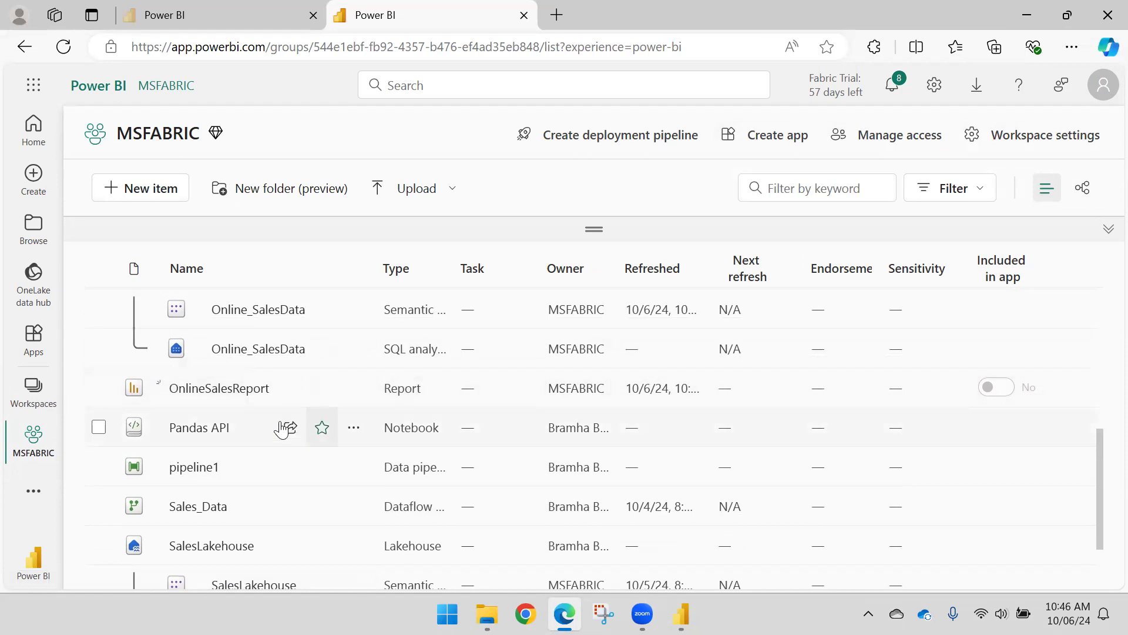
scroll(270, 388, "up", 2)
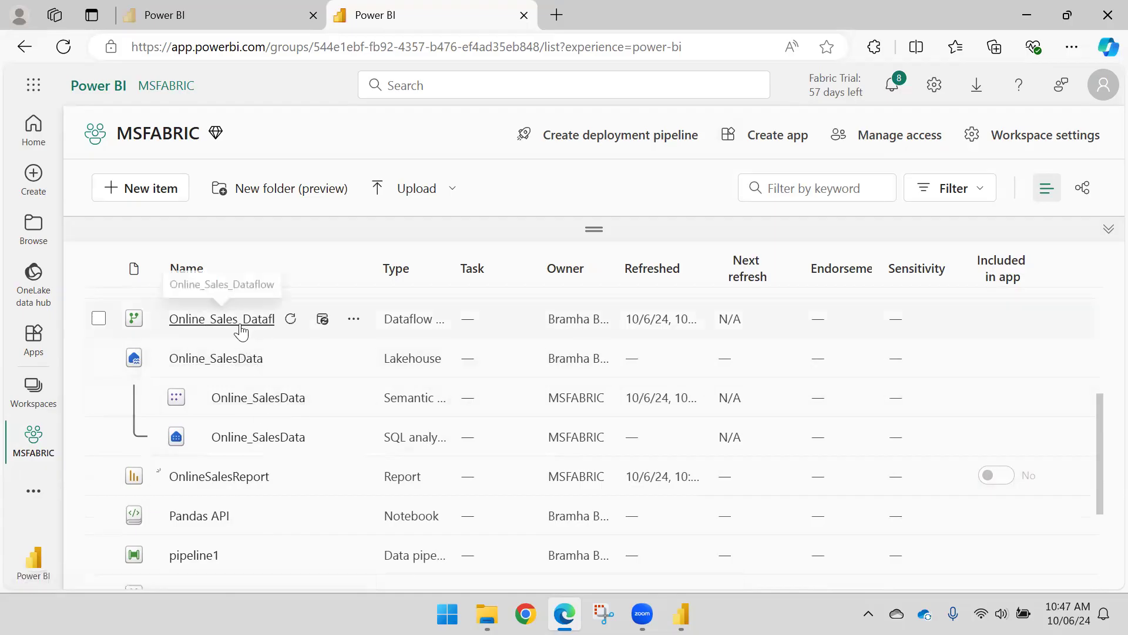
scroll(221, 447, "down", 3)
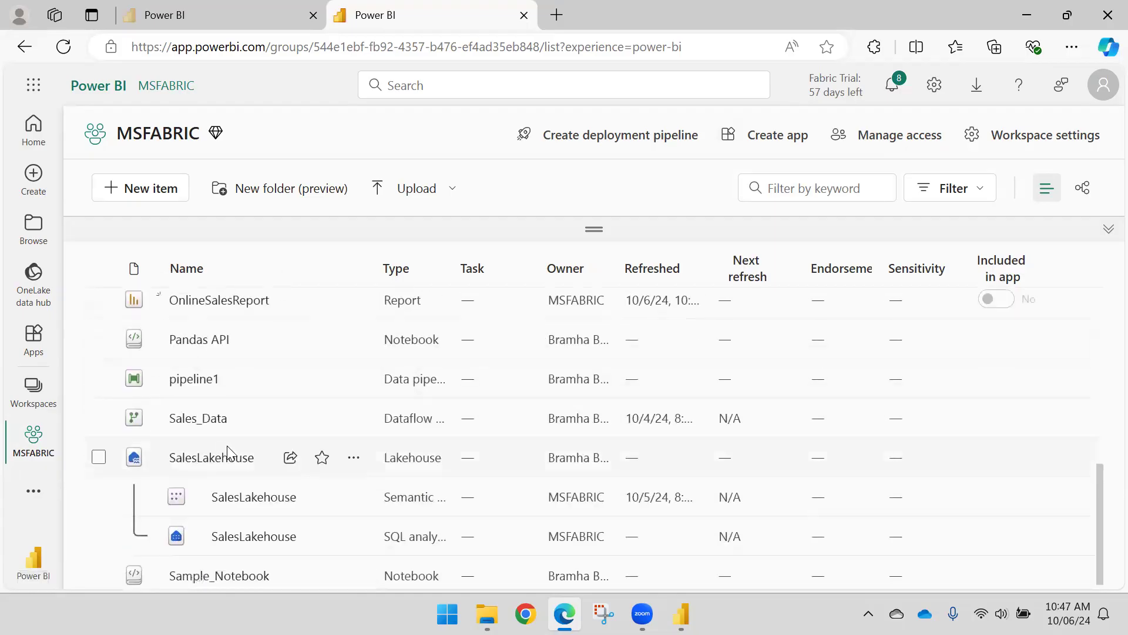
scroll(253, 459, "up", 6)
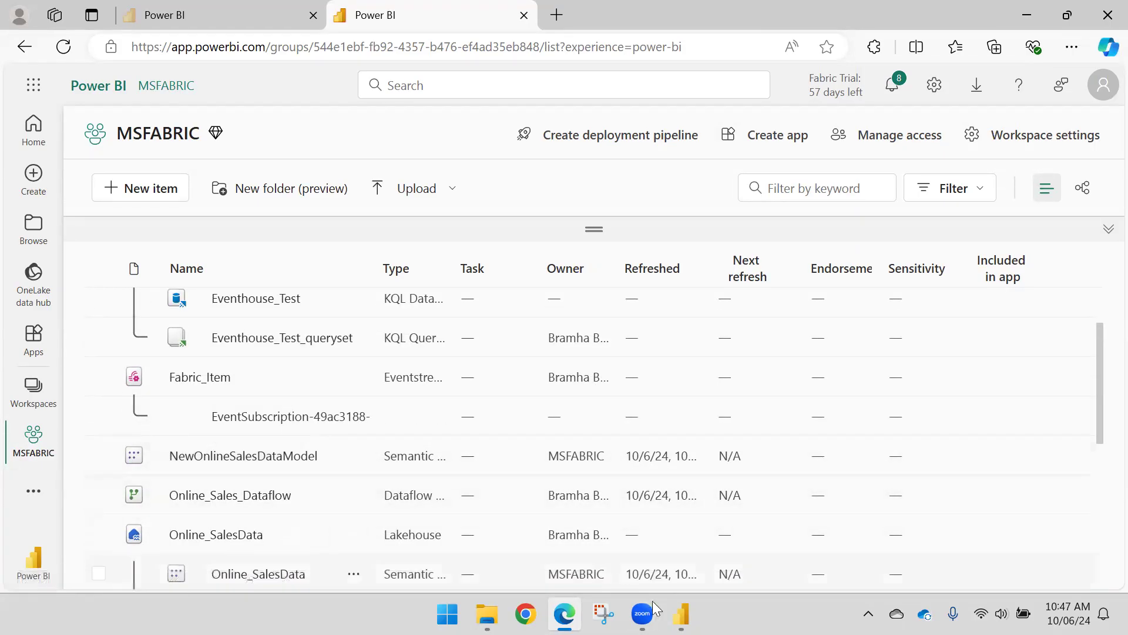
Step: Switch to Power BI Desktop and connect the untitled report to the Online_SalesData lakehouse from the OneLake data hub
left_click(681, 614)
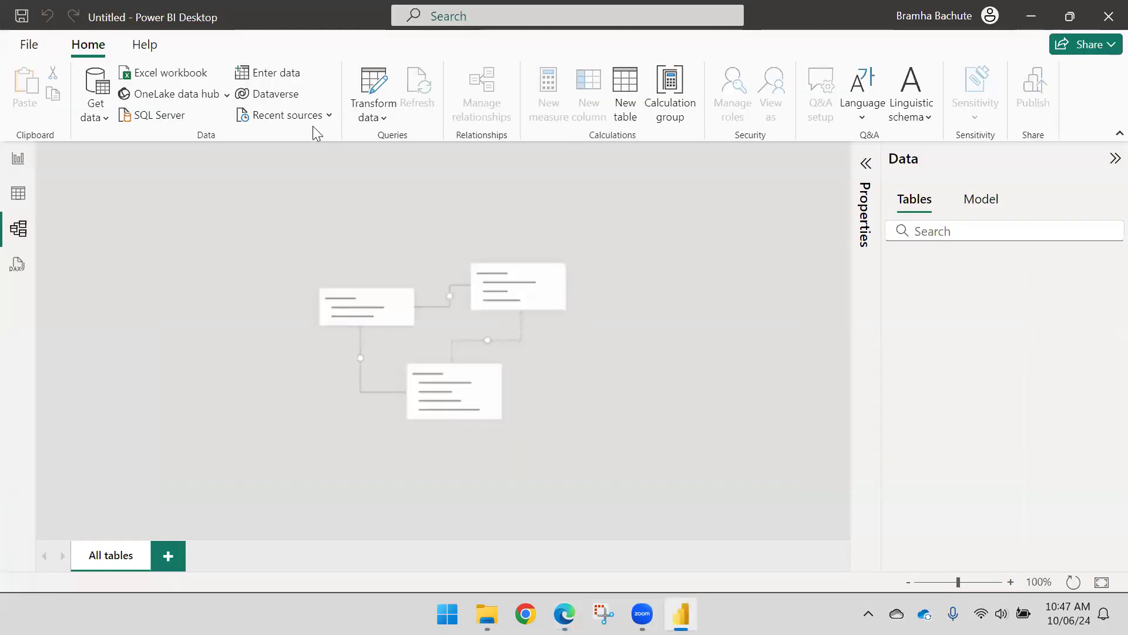
left_click(19, 158)
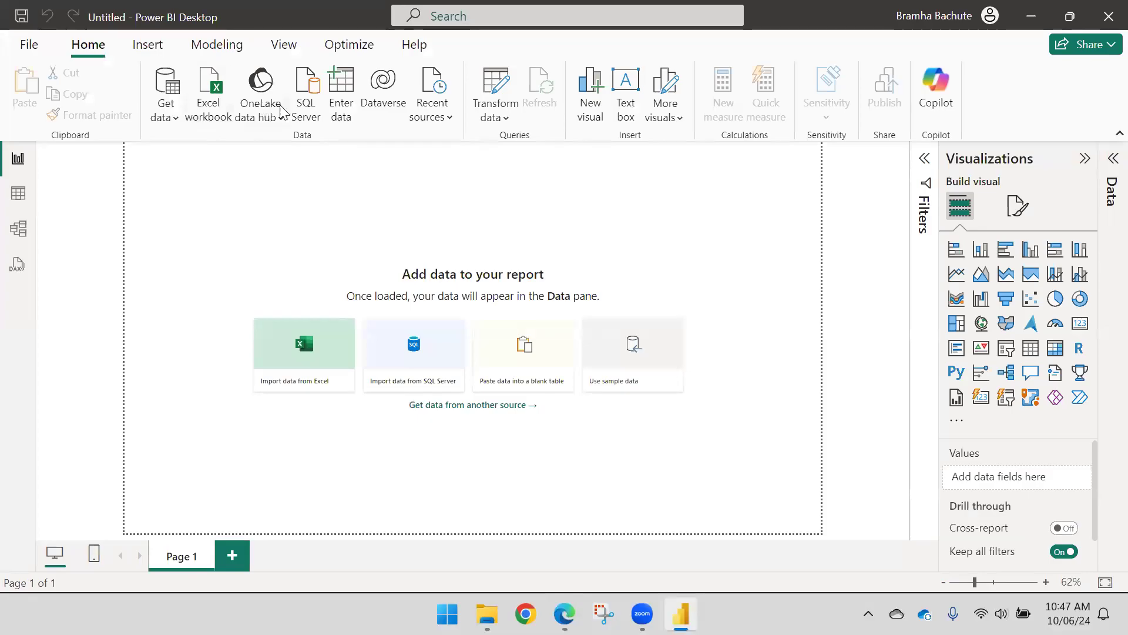
left_click(263, 115)
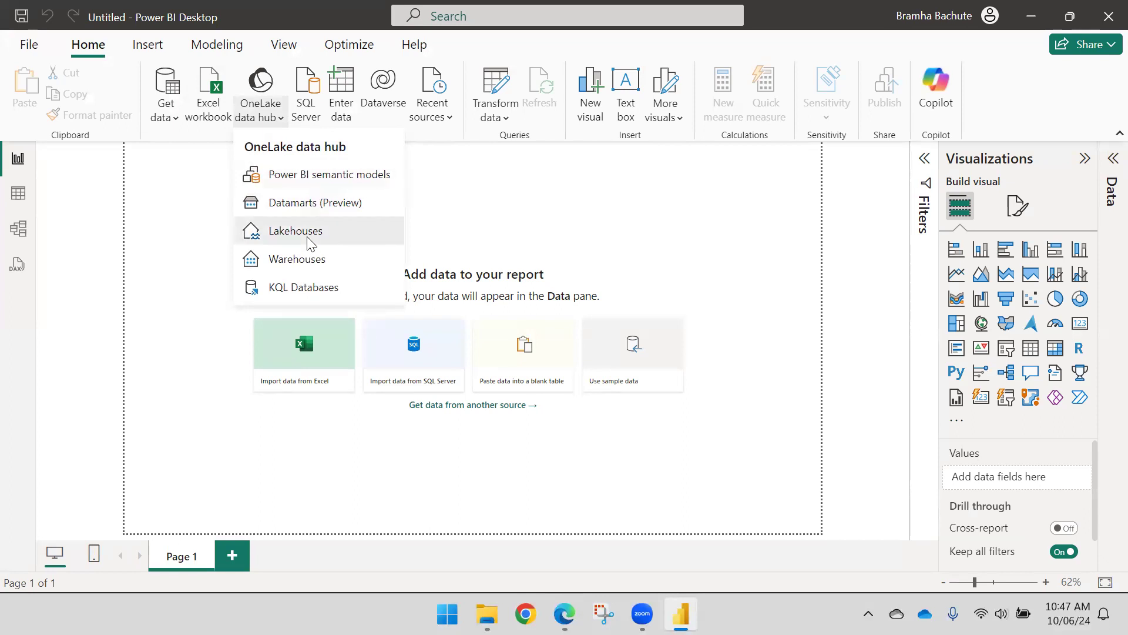
left_click(308, 238)
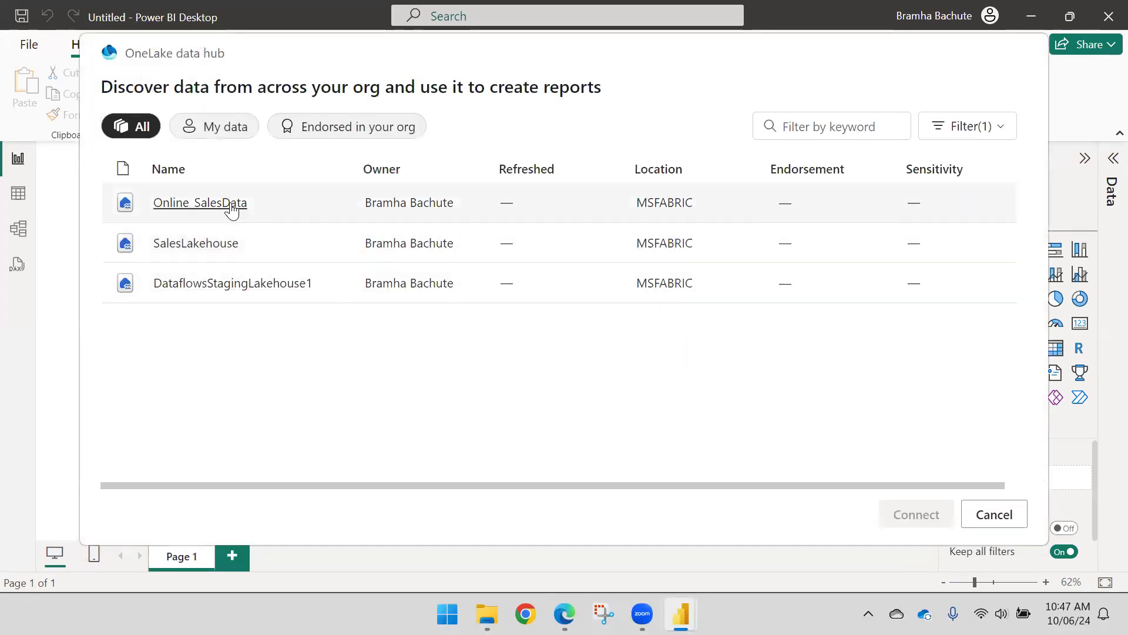
left_click(288, 204)
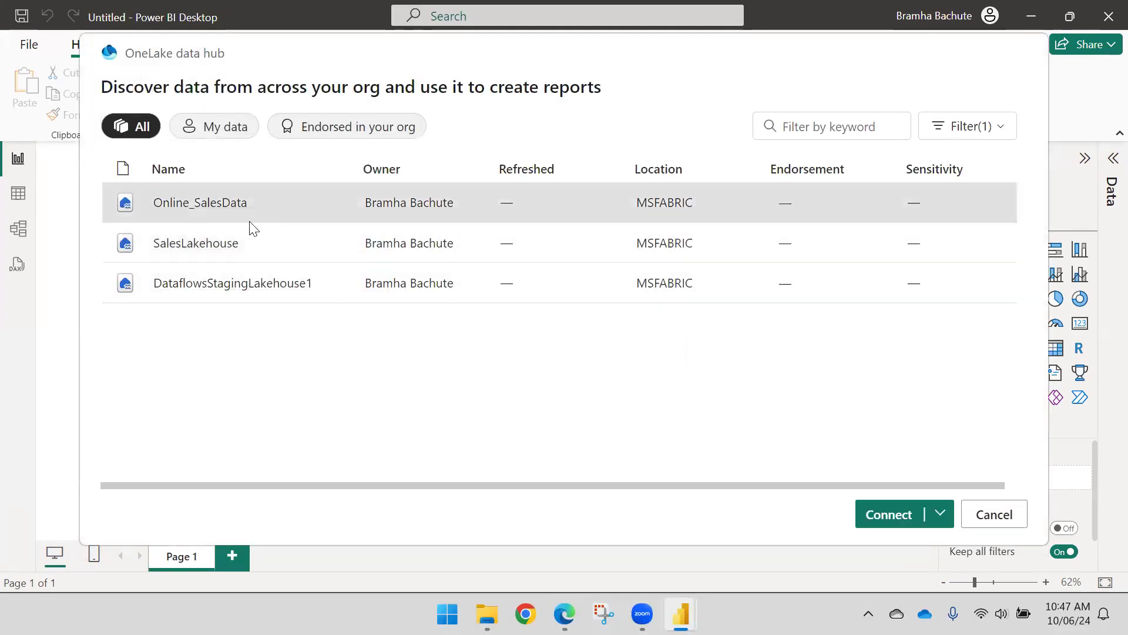
left_click(872, 516)
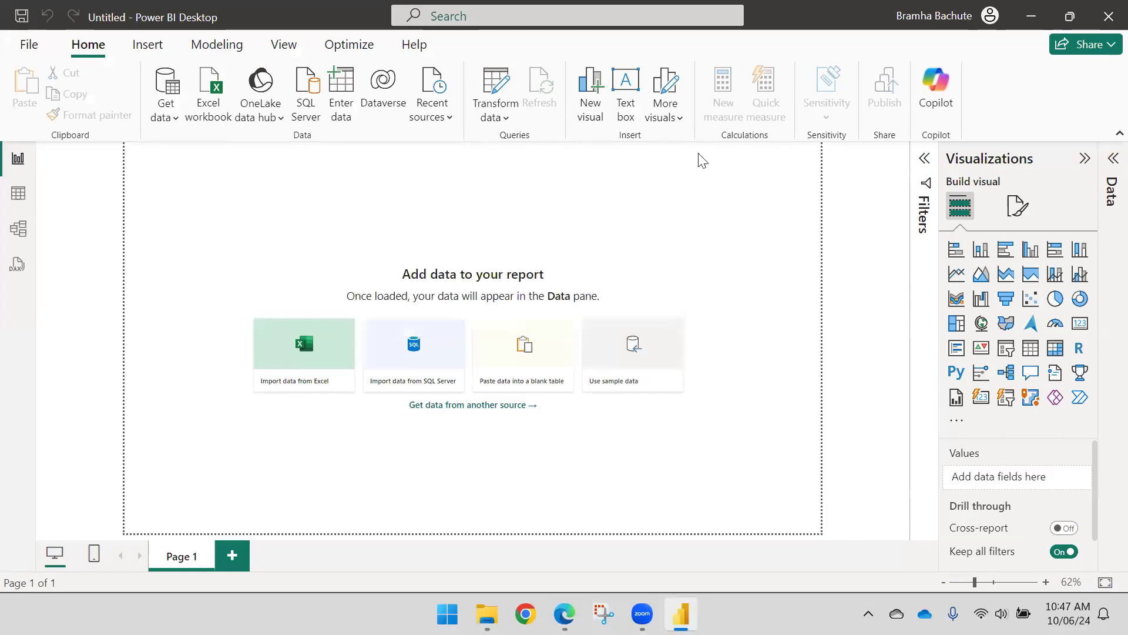
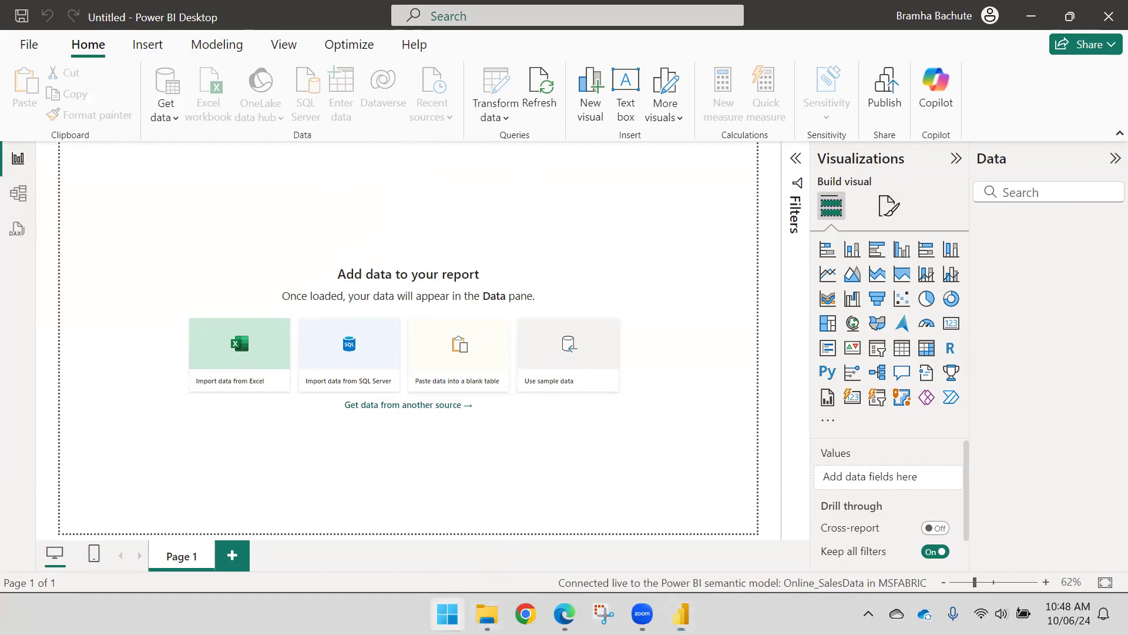
Step: Launch a second Power BI Desktop window and start a blank report
left_click(447, 614)
type("Power")
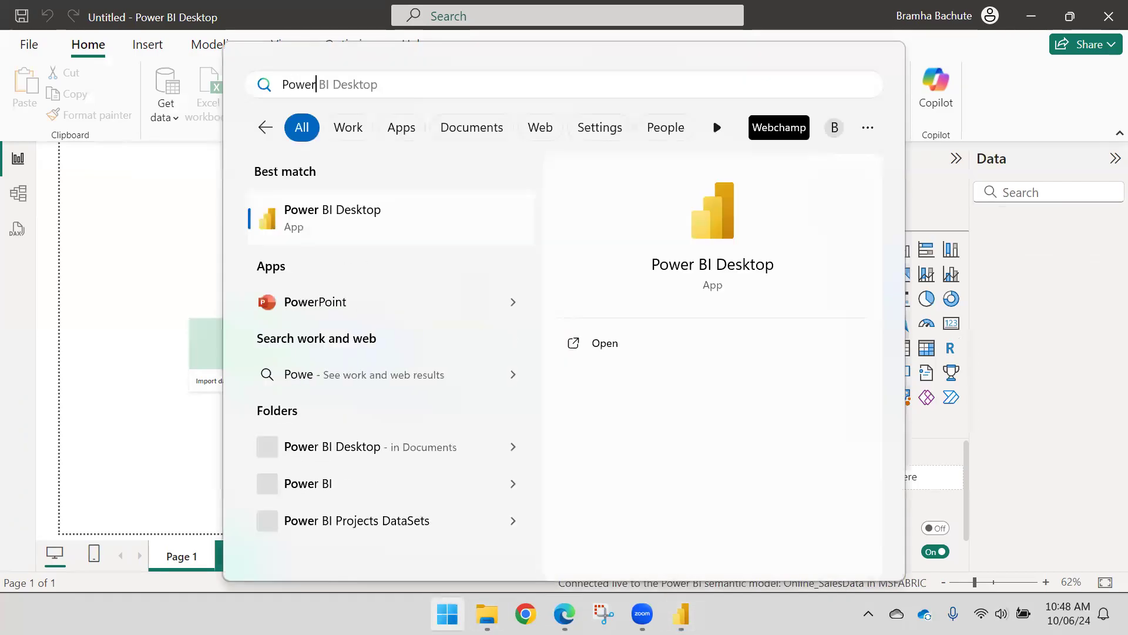
left_click(447, 611)
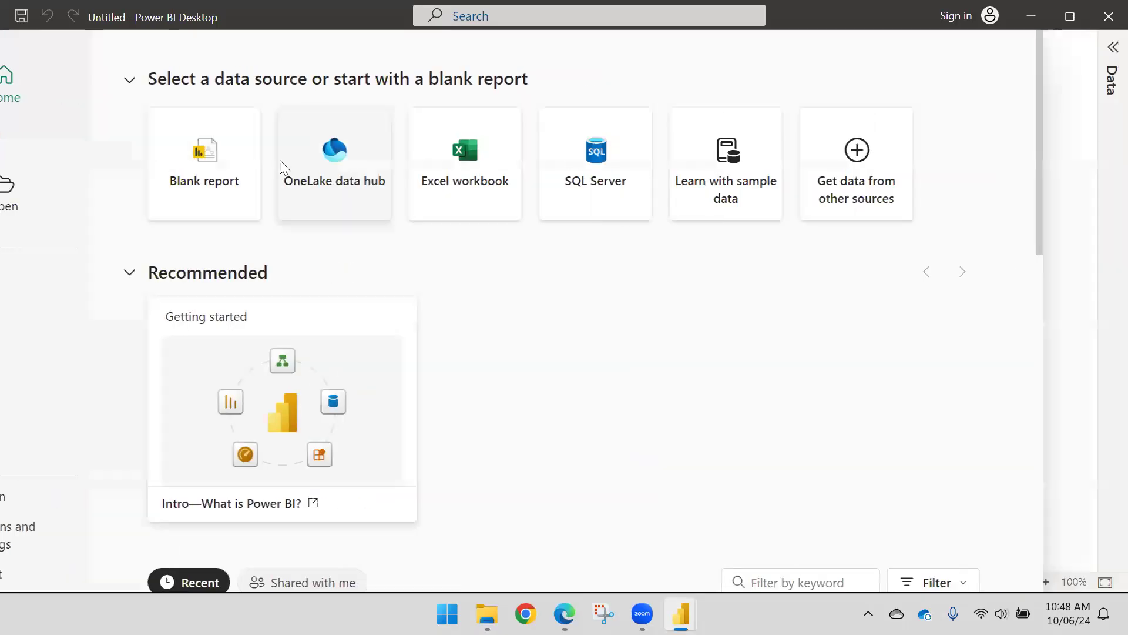
left_click(224, 191)
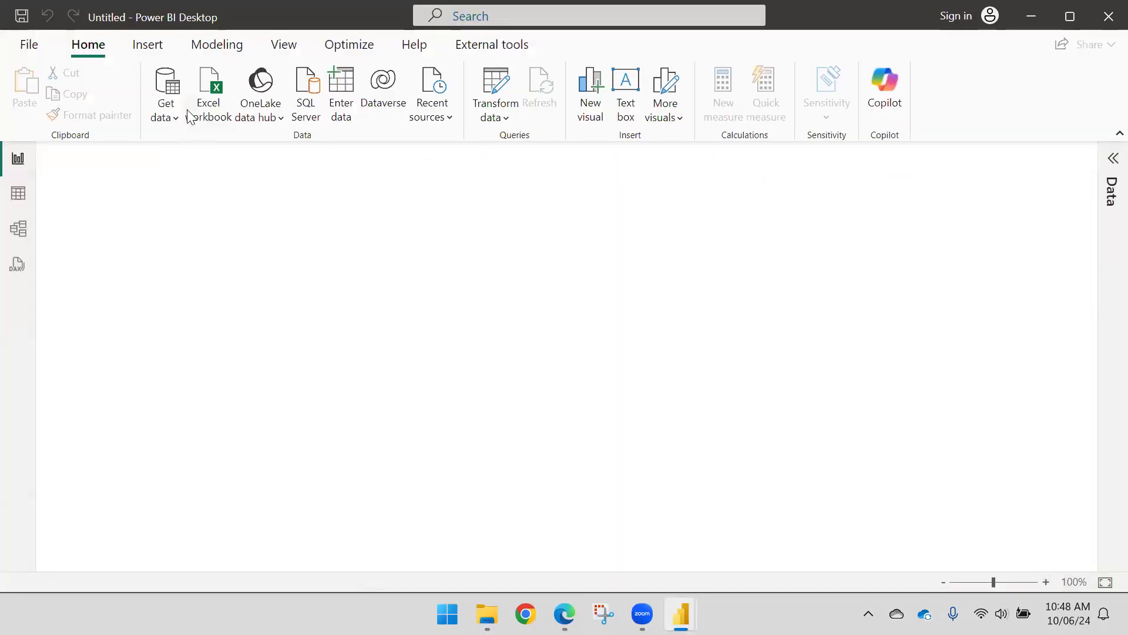
Step: Connect the new blank report to the NewOnlineSalesDataModel semantic model in the MSFABRIC workspace
left_click(175, 118)
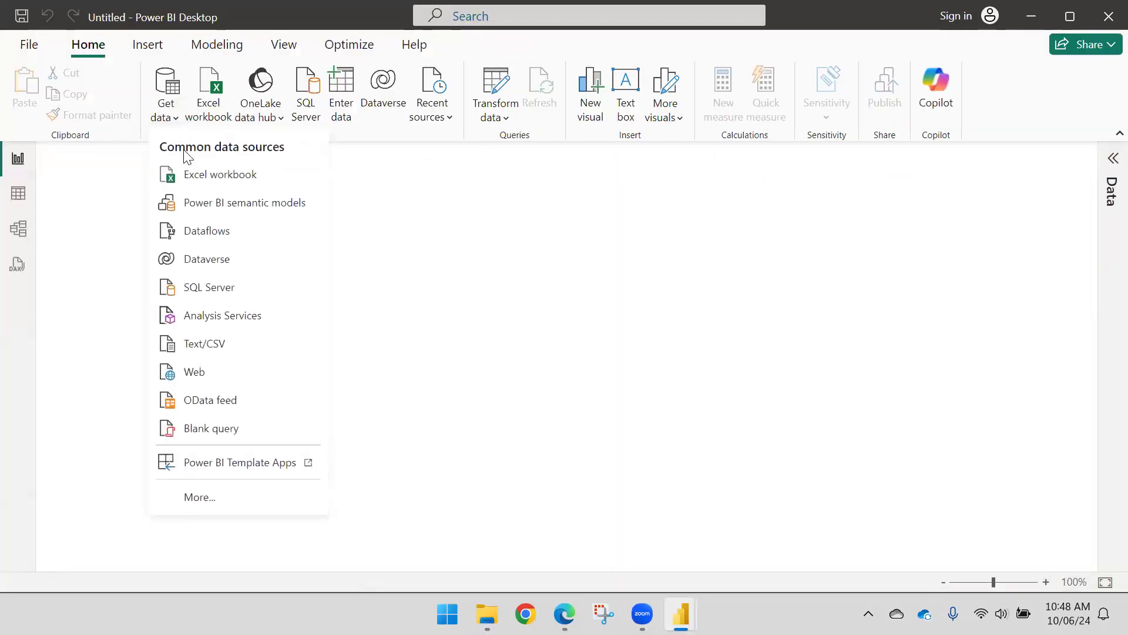
left_click(232, 212)
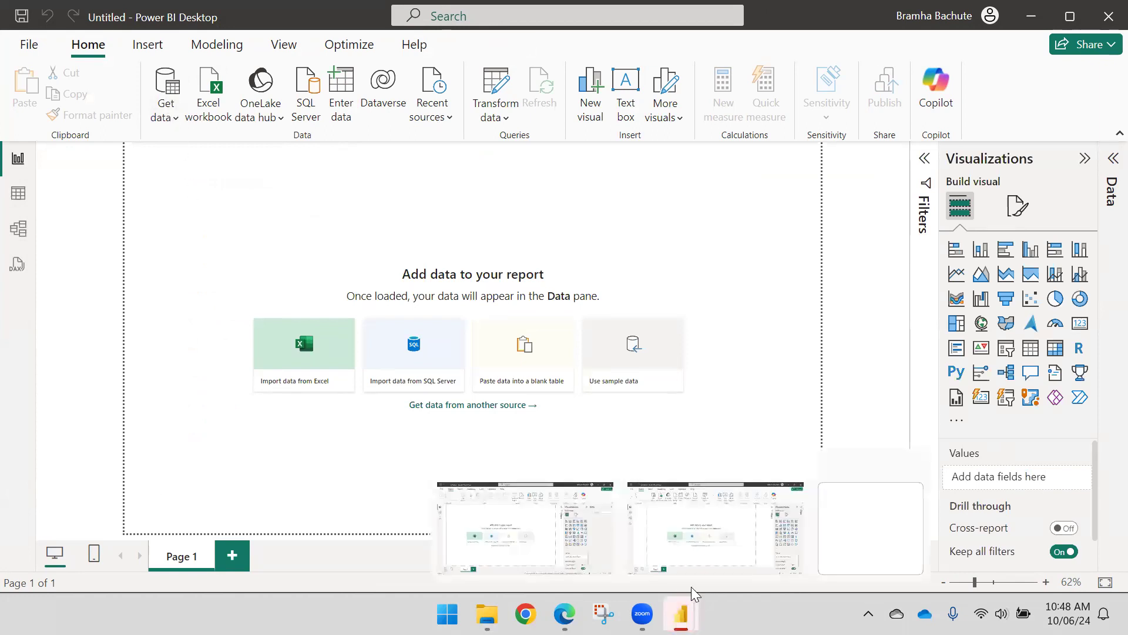
mouse_move(688, 591)
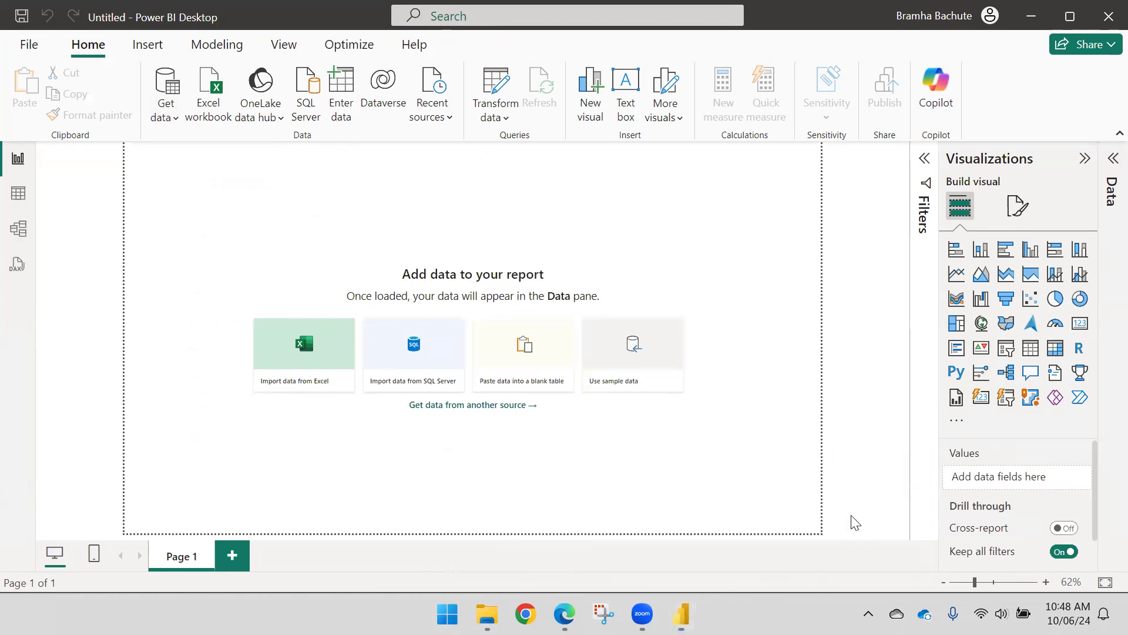
mouse_move(680, 614)
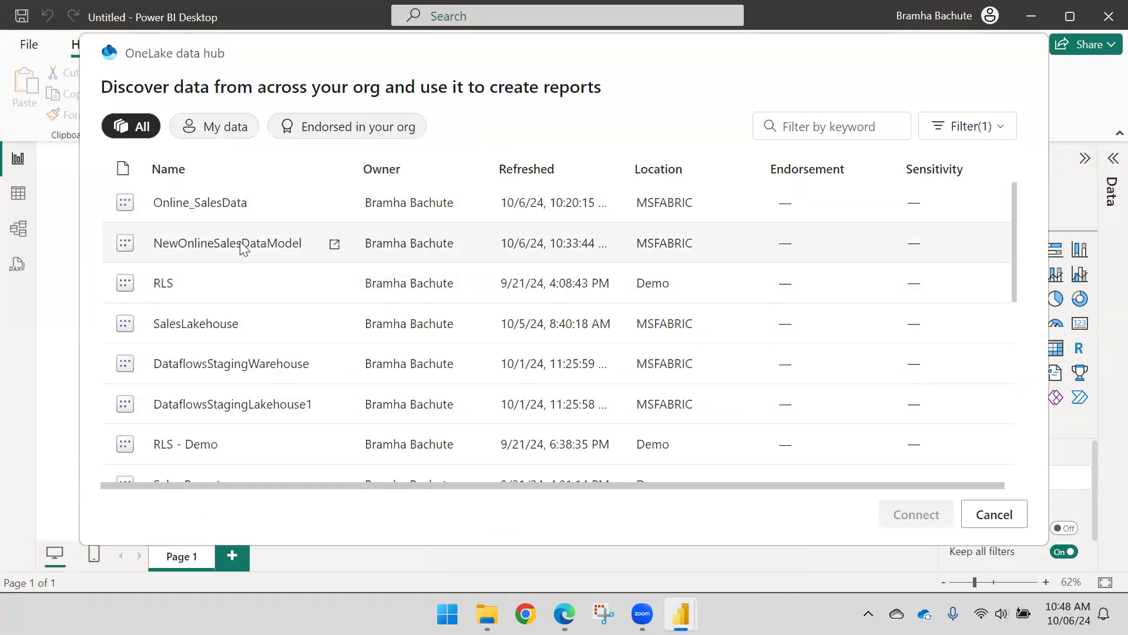
left_click(212, 247)
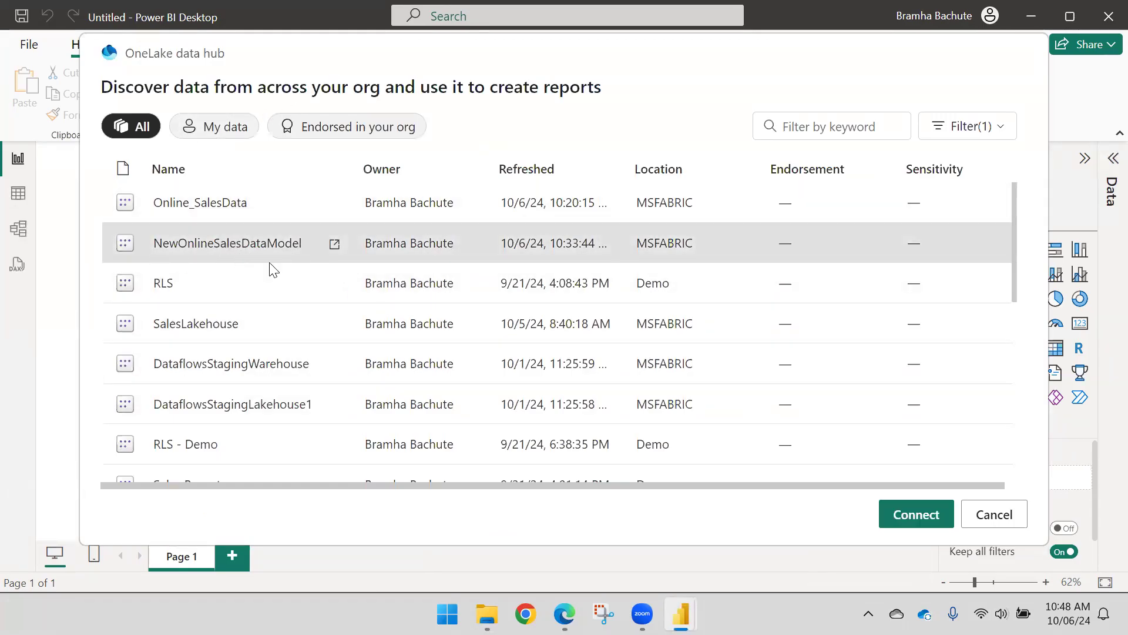
left_click(917, 517)
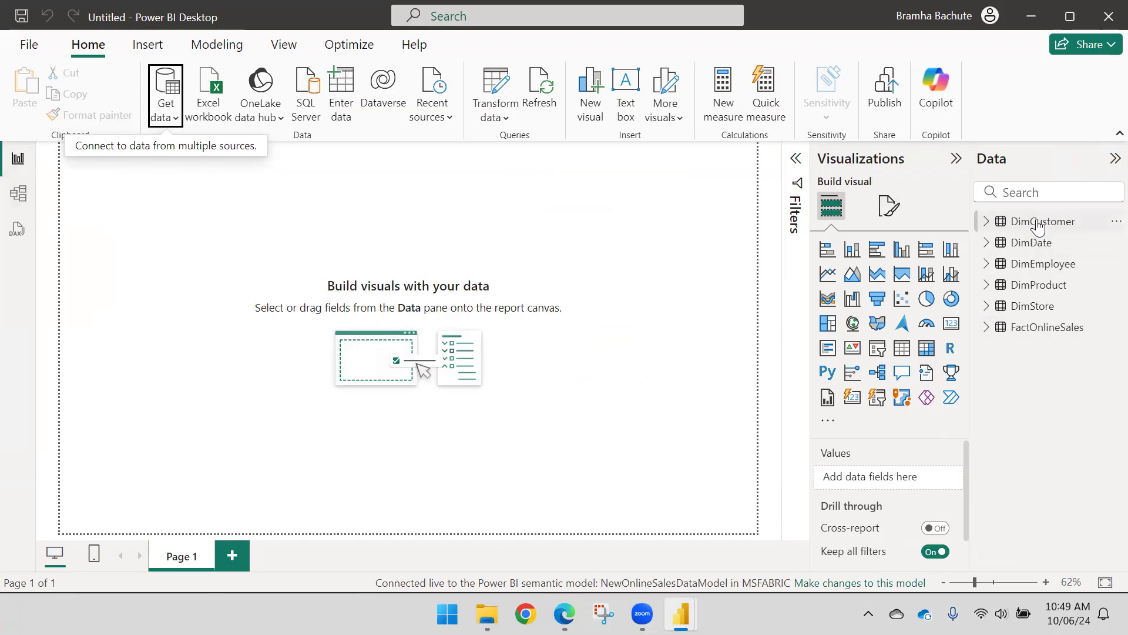
Step: Examine the fields of the DimCustomer table and the modeling options available for it
left_click(988, 222)
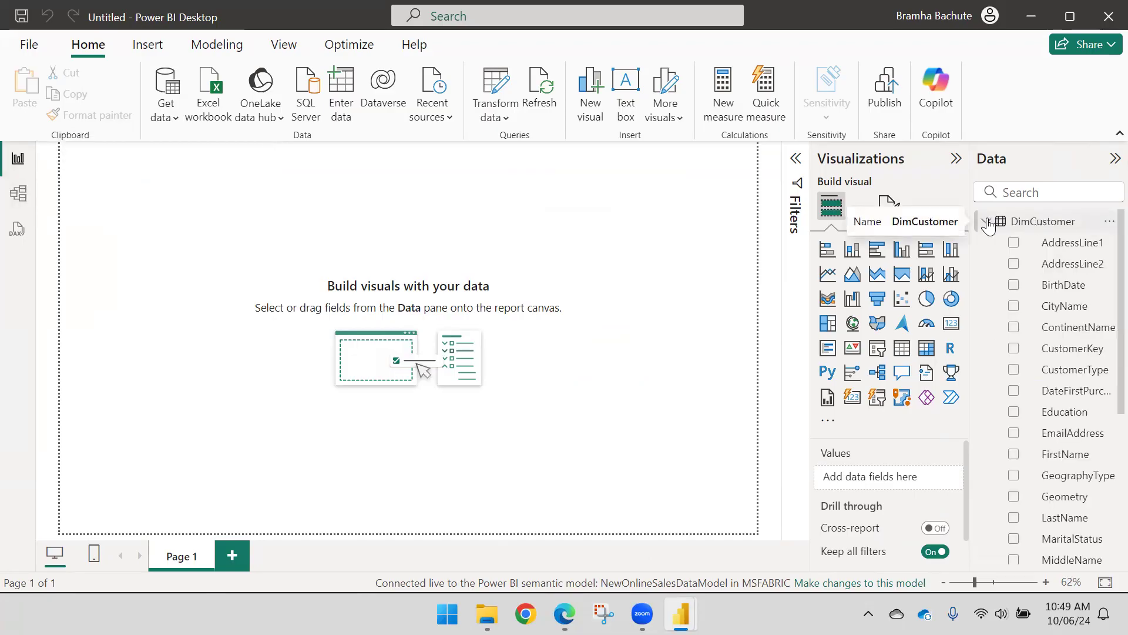
left_click(987, 222)
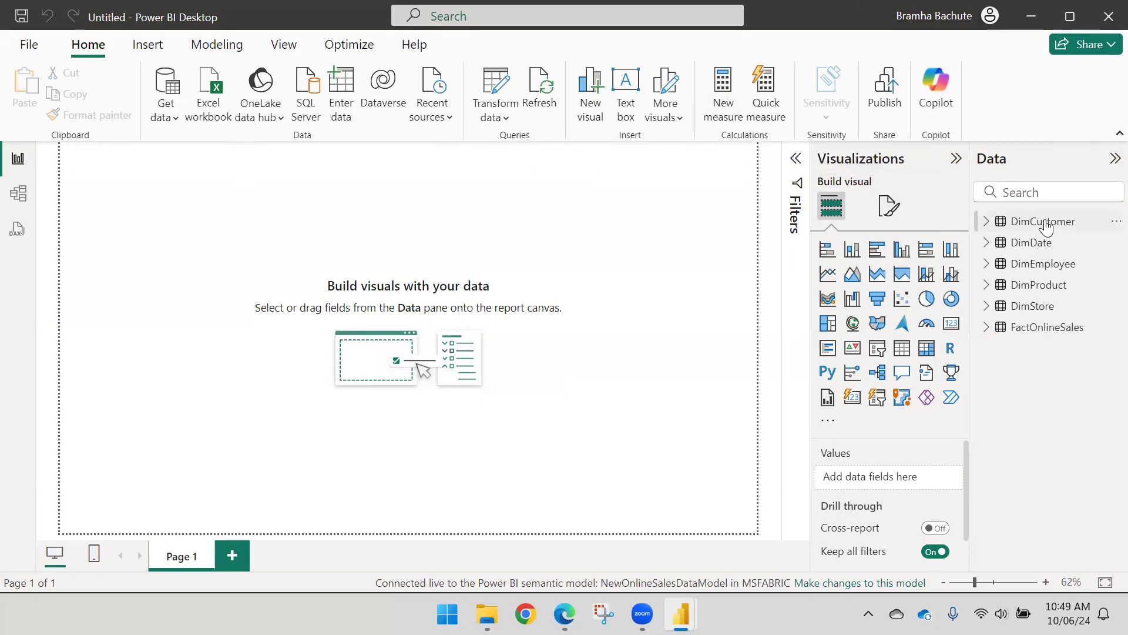
left_click(999, 224)
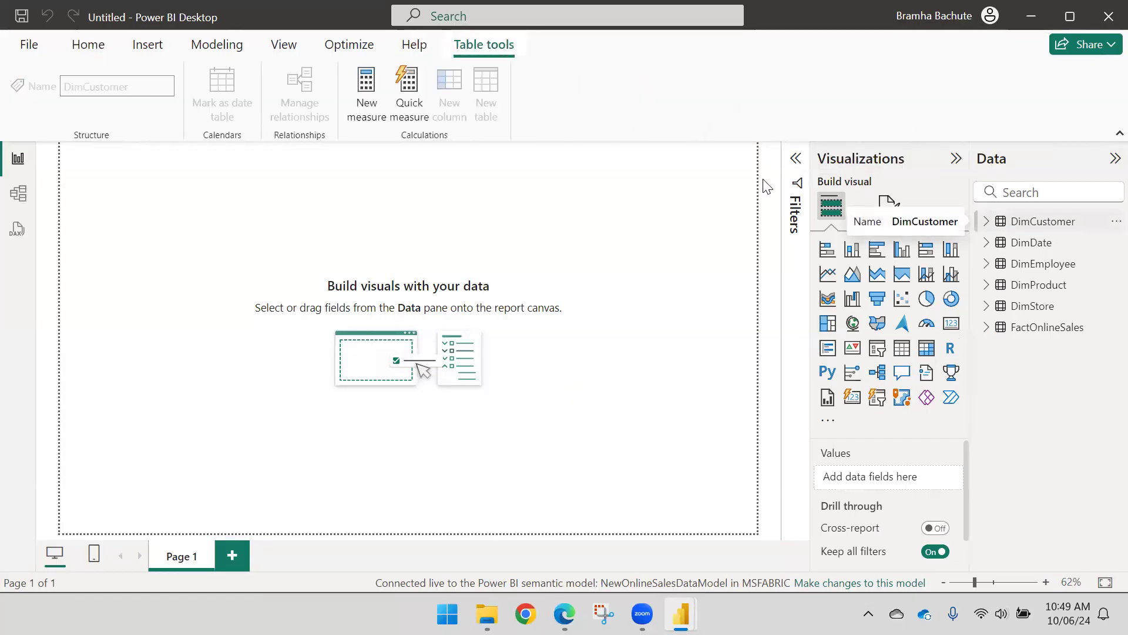
left_click(549, 190)
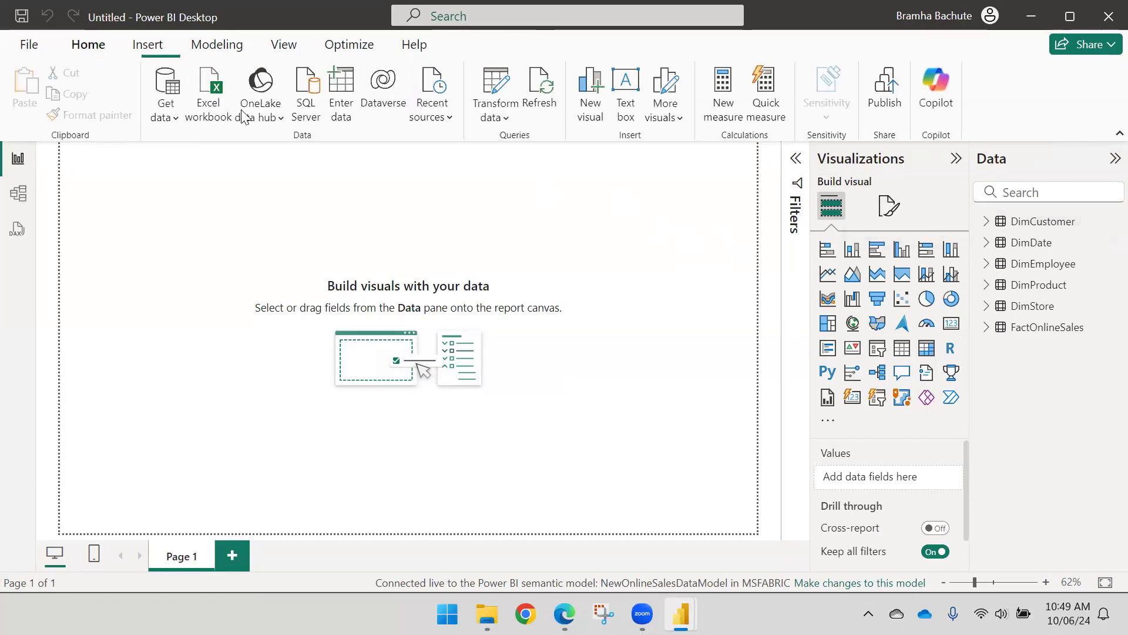
Step: Close both untitled Power BI Desktop reports without saving them
left_click(1107, 18)
left_click(641, 339)
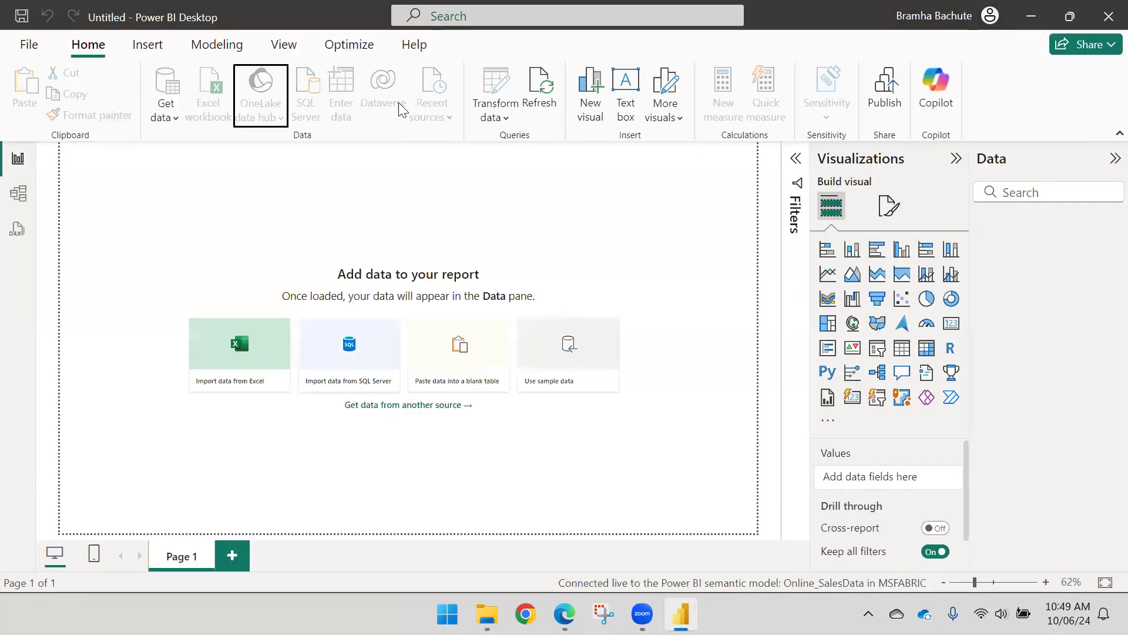
left_click(1109, 16)
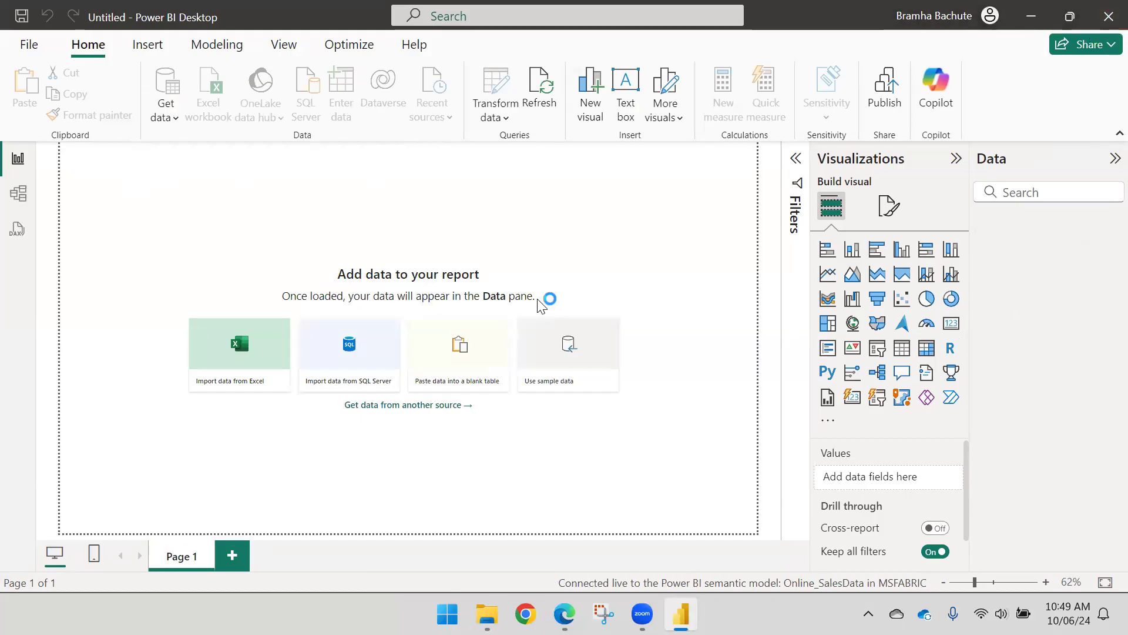
left_click(620, 339)
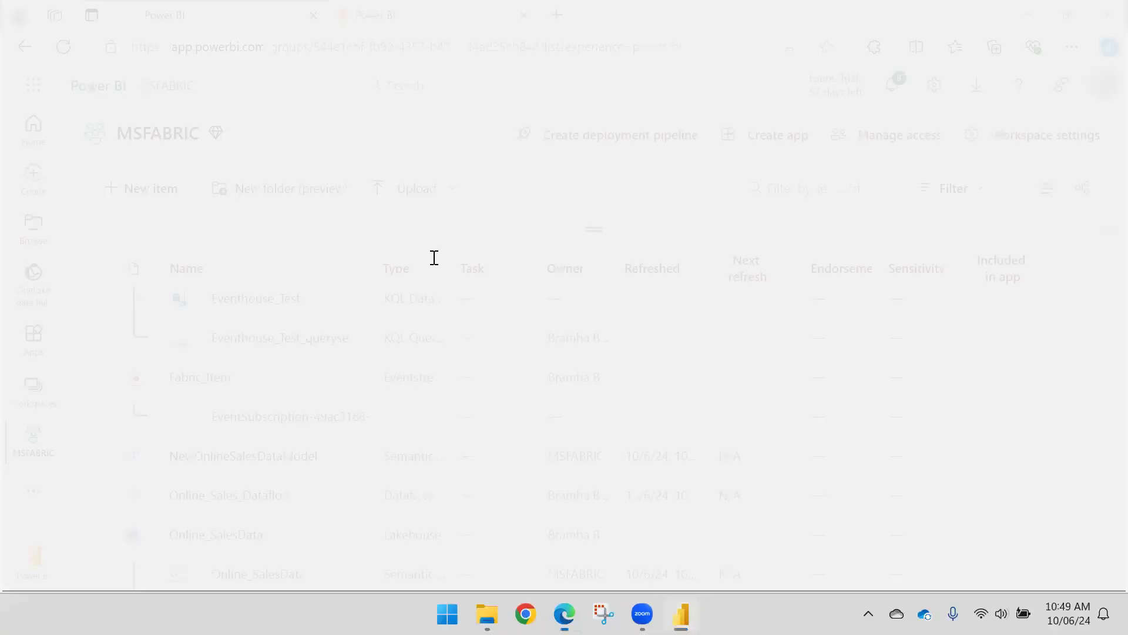
Step: Launch Power BI Desktop again and start a new blank report
left_click(460, 613)
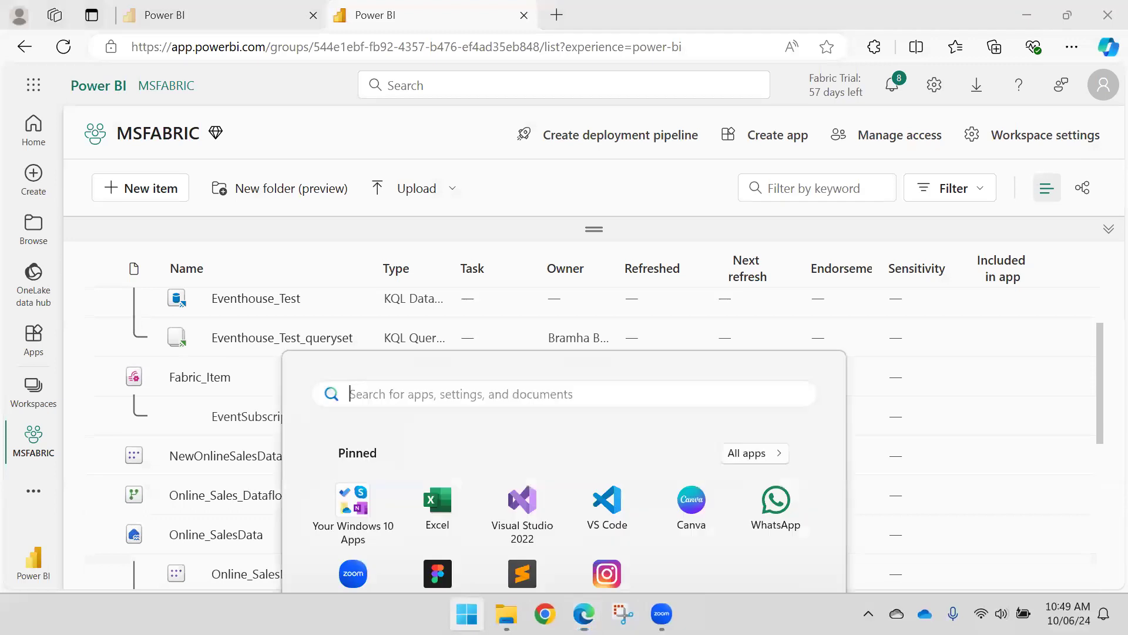
type("Power")
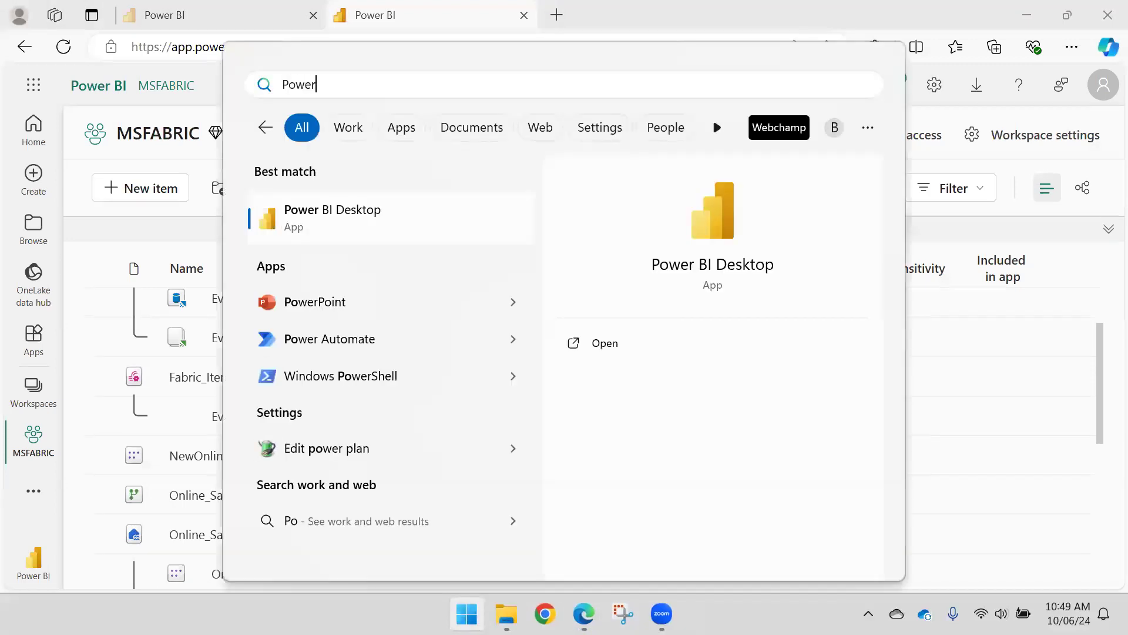
key("Escape")
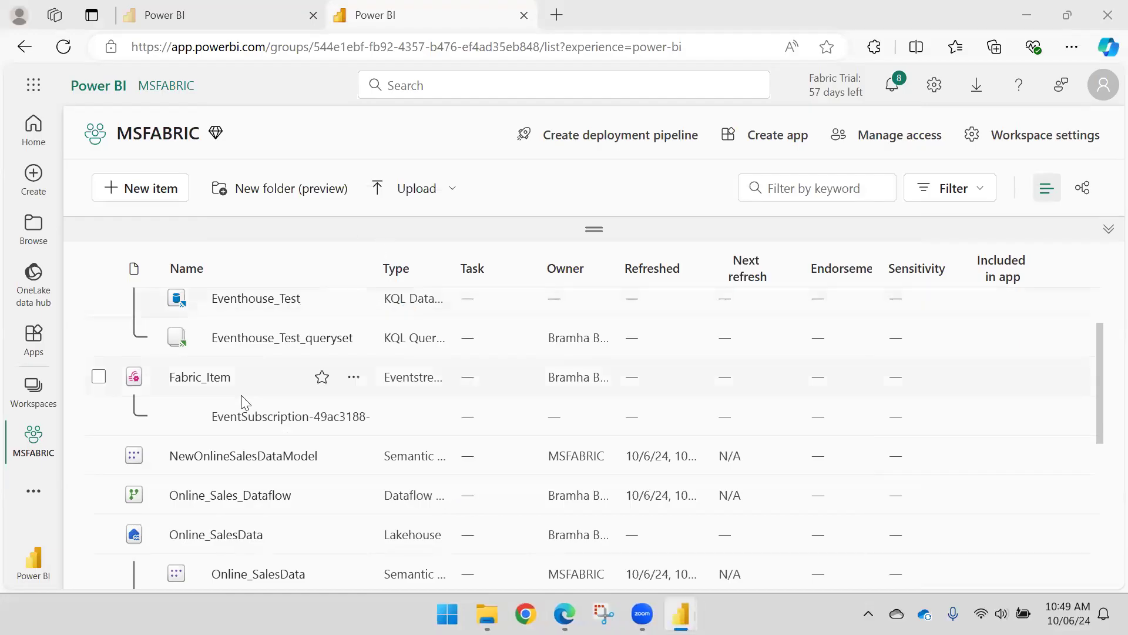
scroll(246, 403, "down", 1)
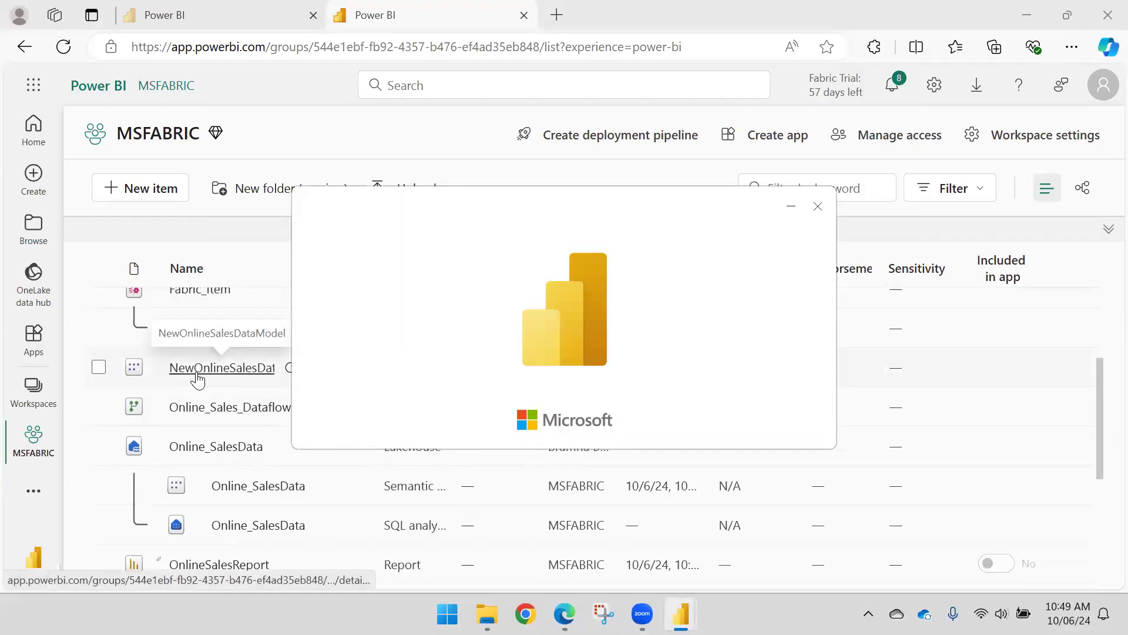
scroll(195, 382, "up", 2)
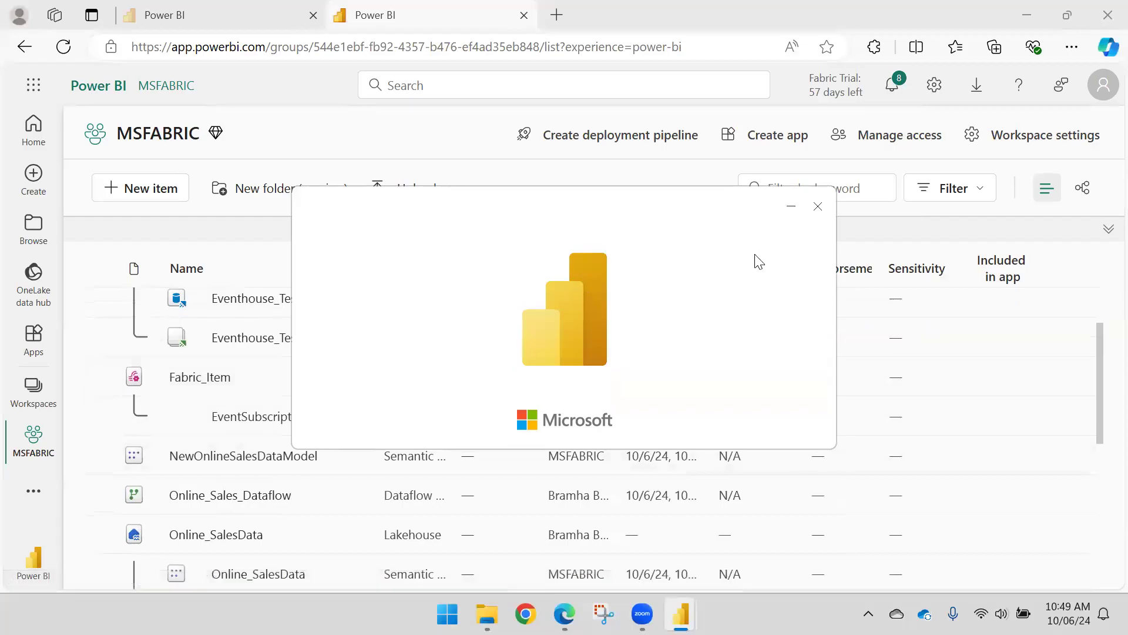
left_click(791, 205)
scroll(245, 452, "down", 2)
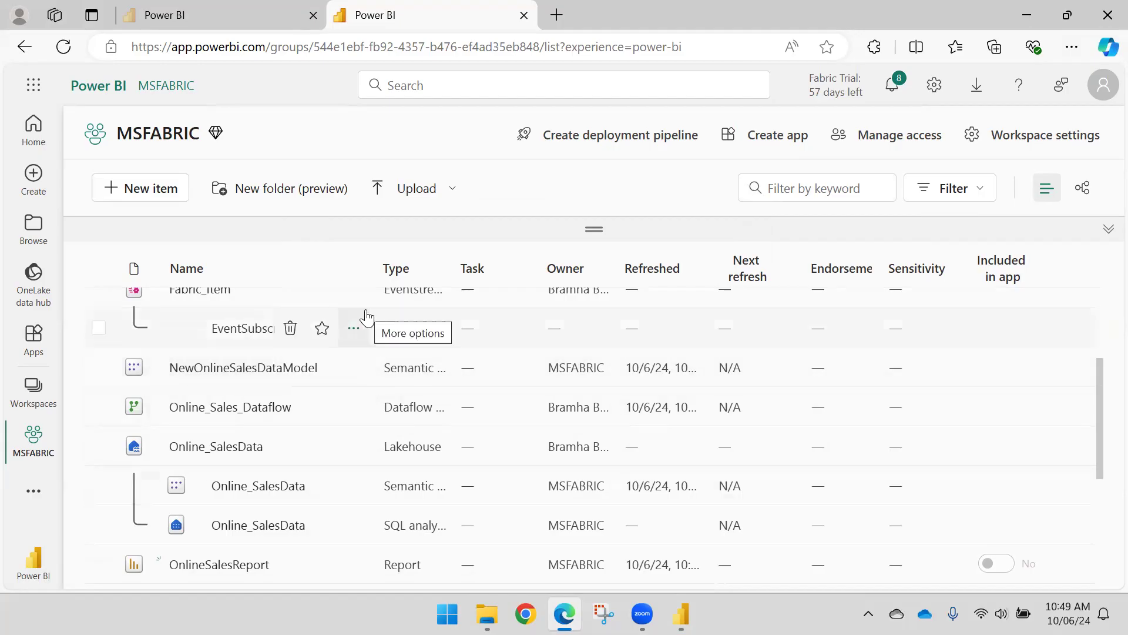
left_click(681, 614)
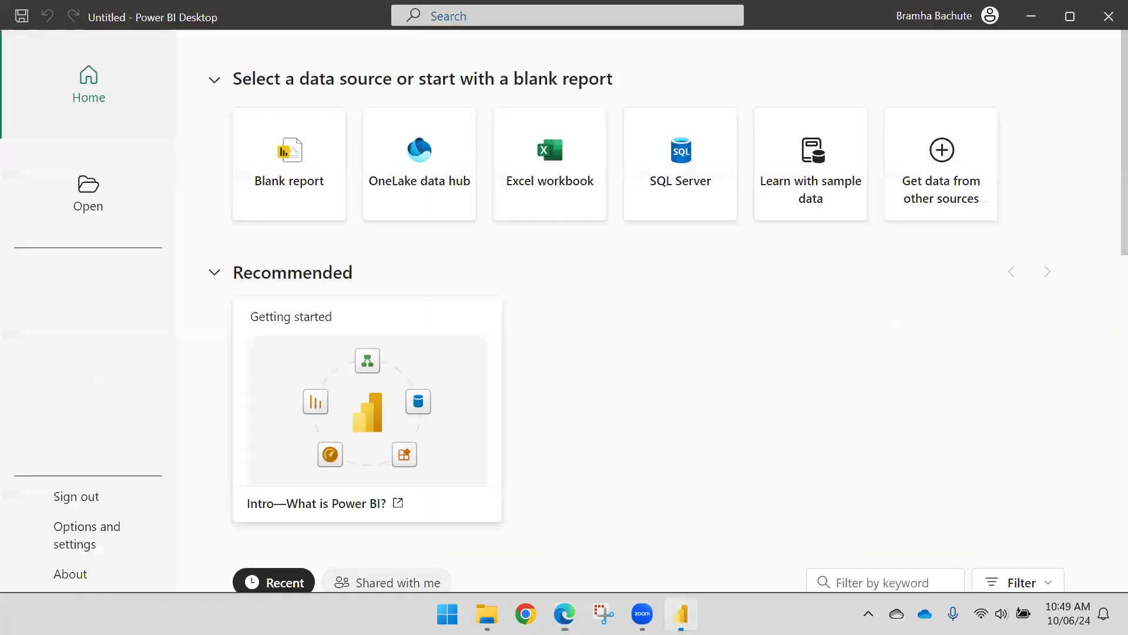
left_click(303, 170)
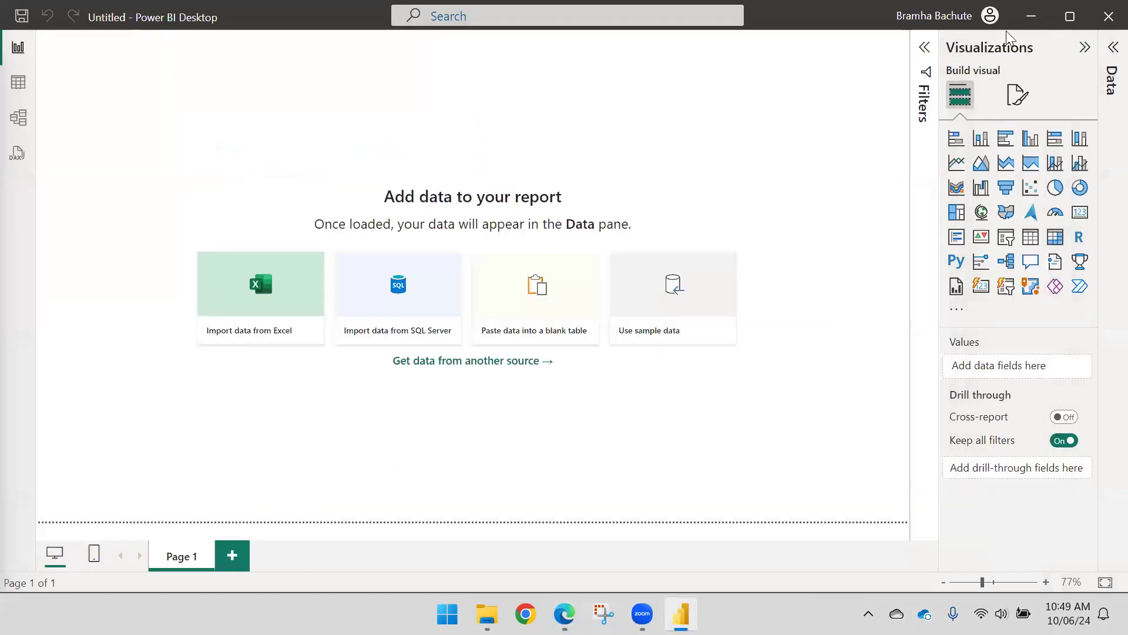
Step: Return to the MSFABRIC workspace in the browser and widen the Type column to show the full item types
left_click(1027, 16)
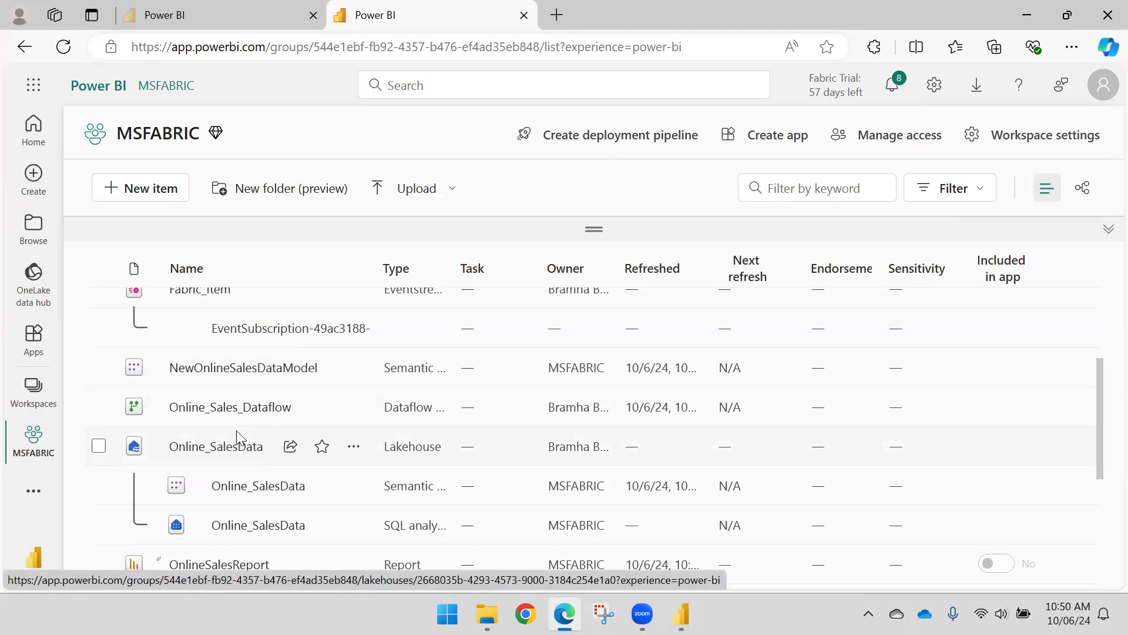
scroll(235, 435, "down", 3)
scroll(352, 376, "up", 2)
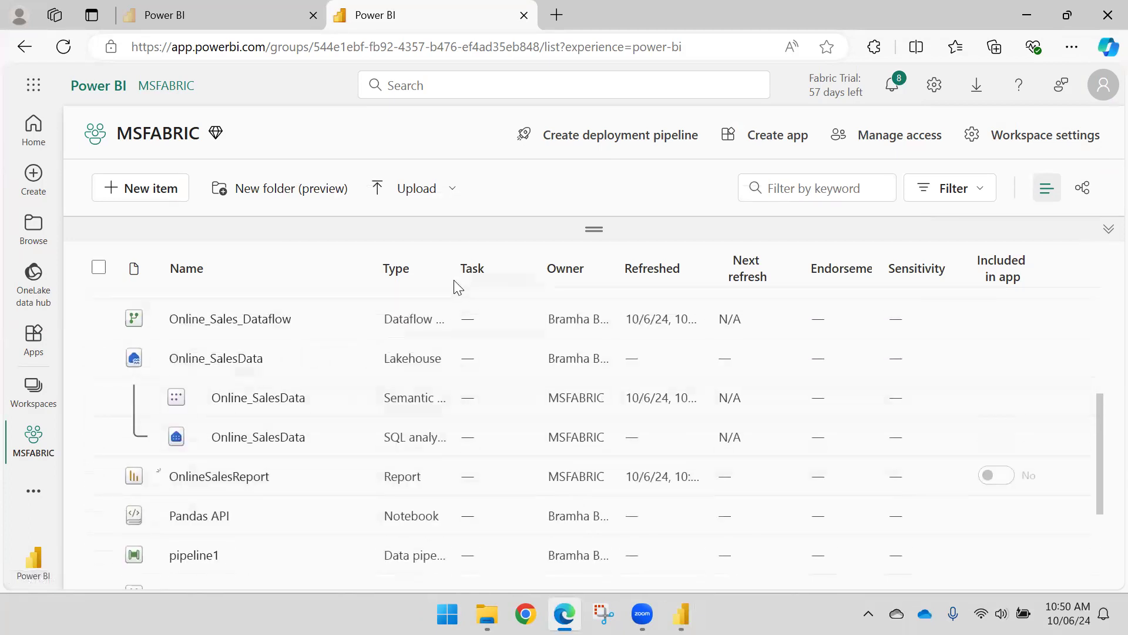
left_click_drag(454, 268, 602, 282)
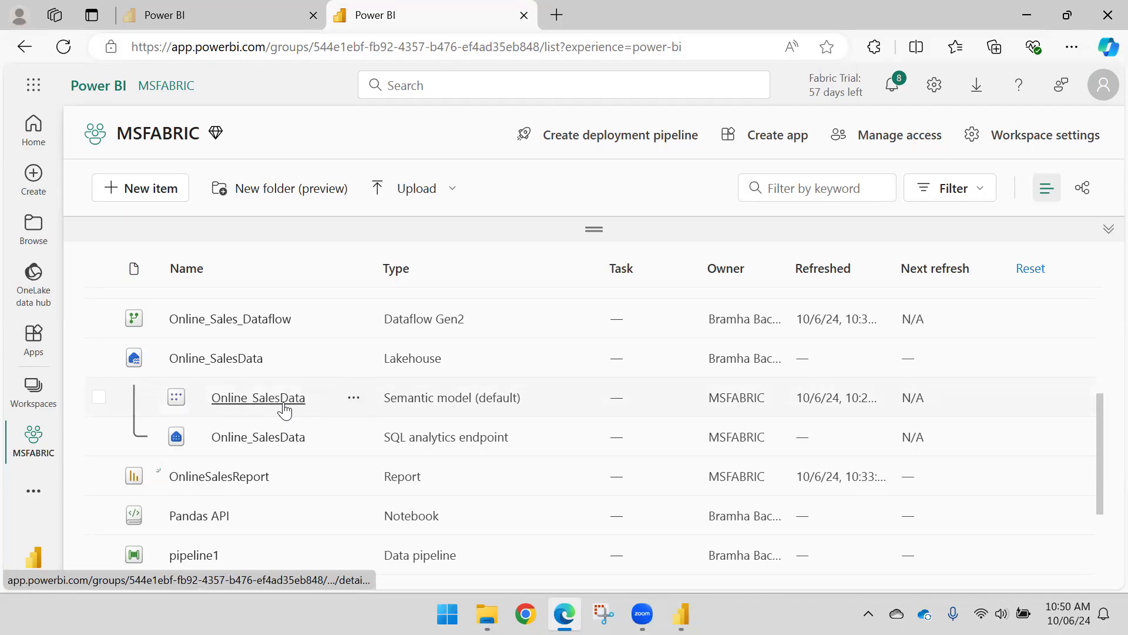
scroll(216, 305, "up", 2)
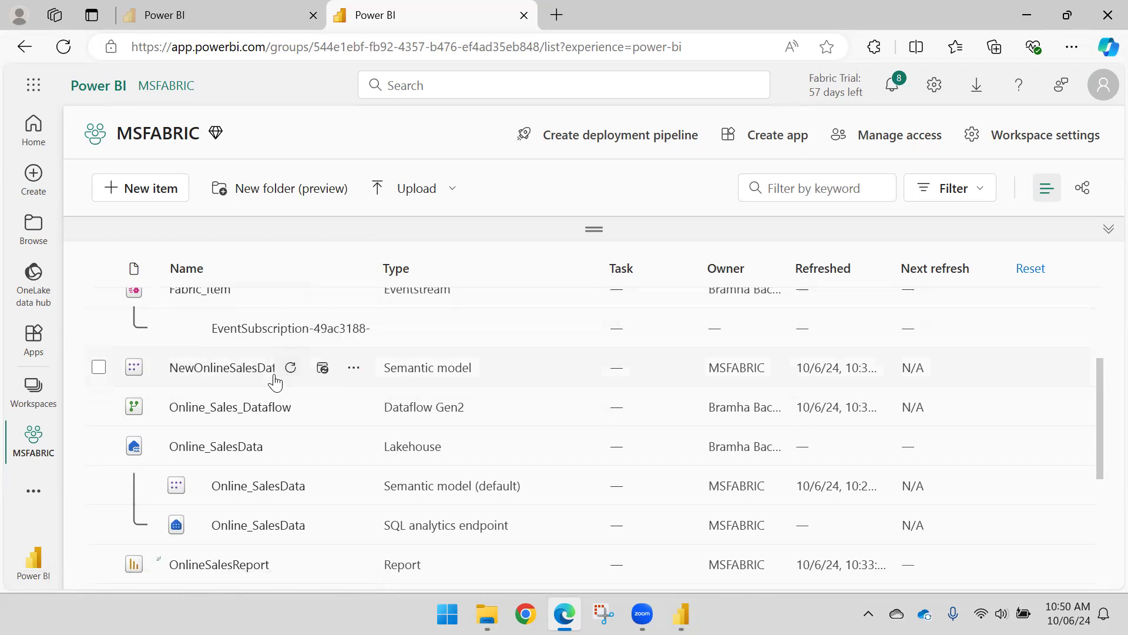
Step: Open the SQL analytics endpoint of the Online_SalesData lakehouse from the workspace's item list
scroll(238, 412, "down", 2)
scroll(229, 423, "down", 2)
scroll(230, 423, "up", 2)
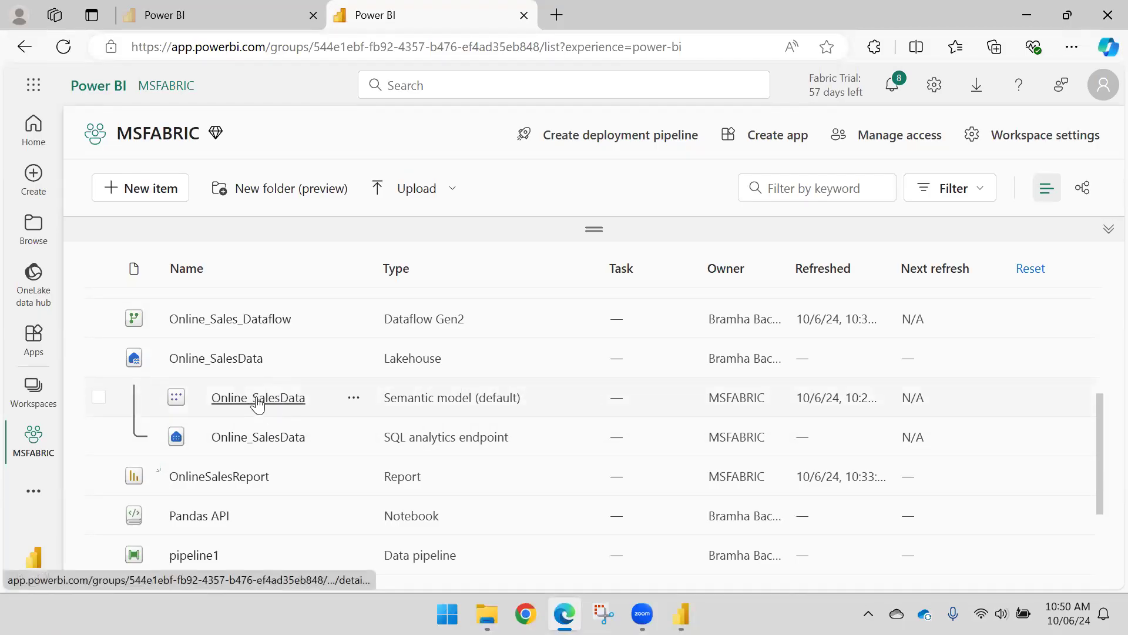
scroll(268, 383, "up", 2)
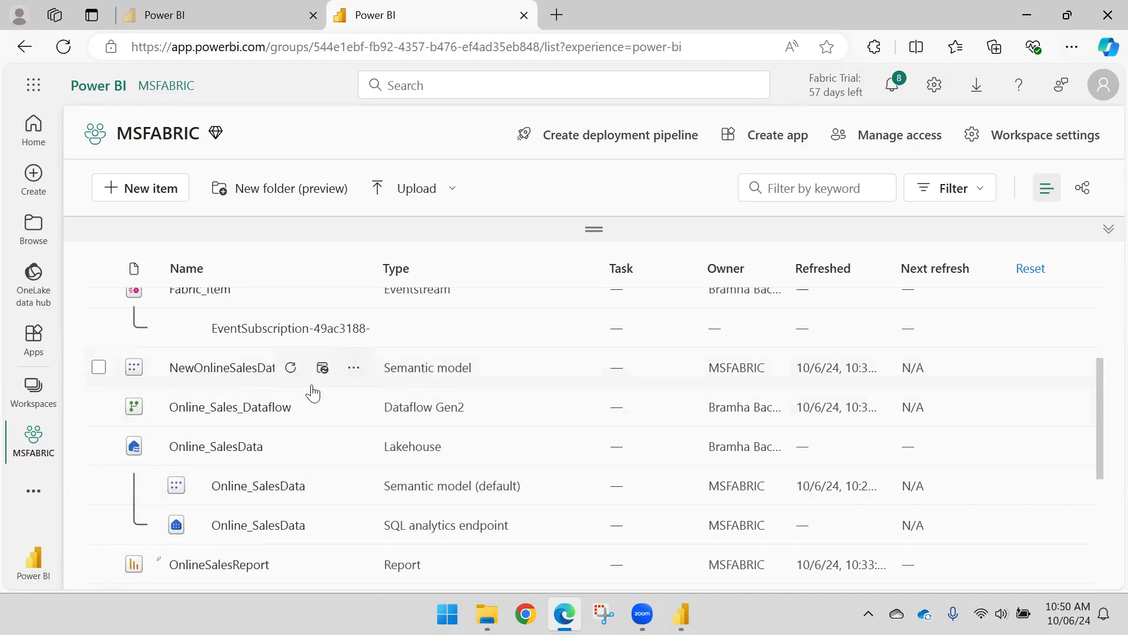
scroll(294, 405, "down", 2)
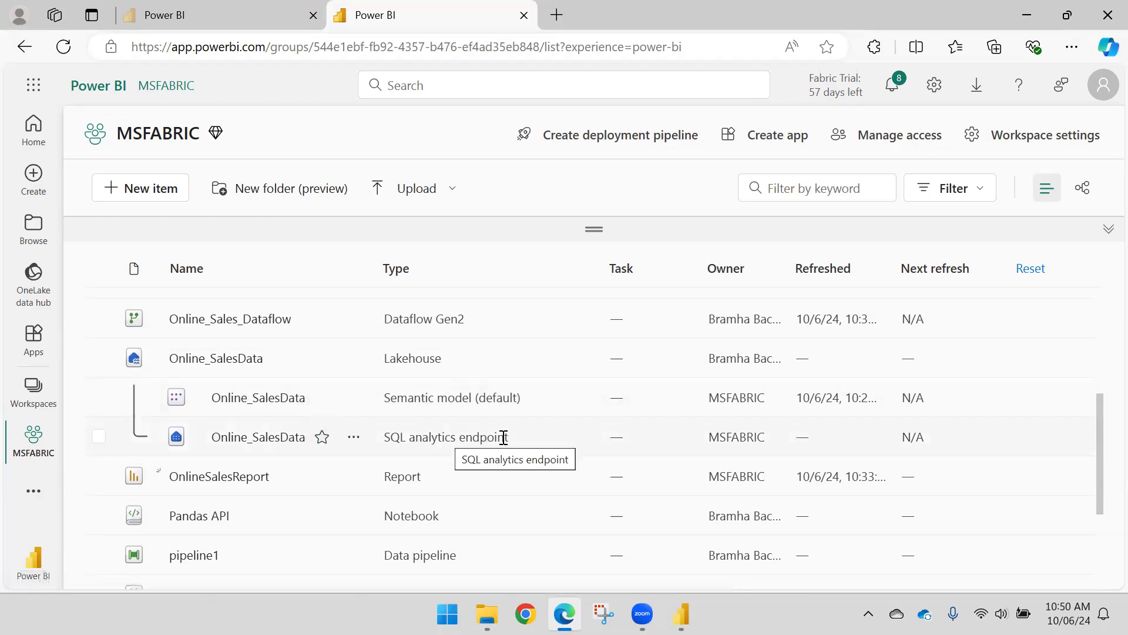
left_click(261, 441)
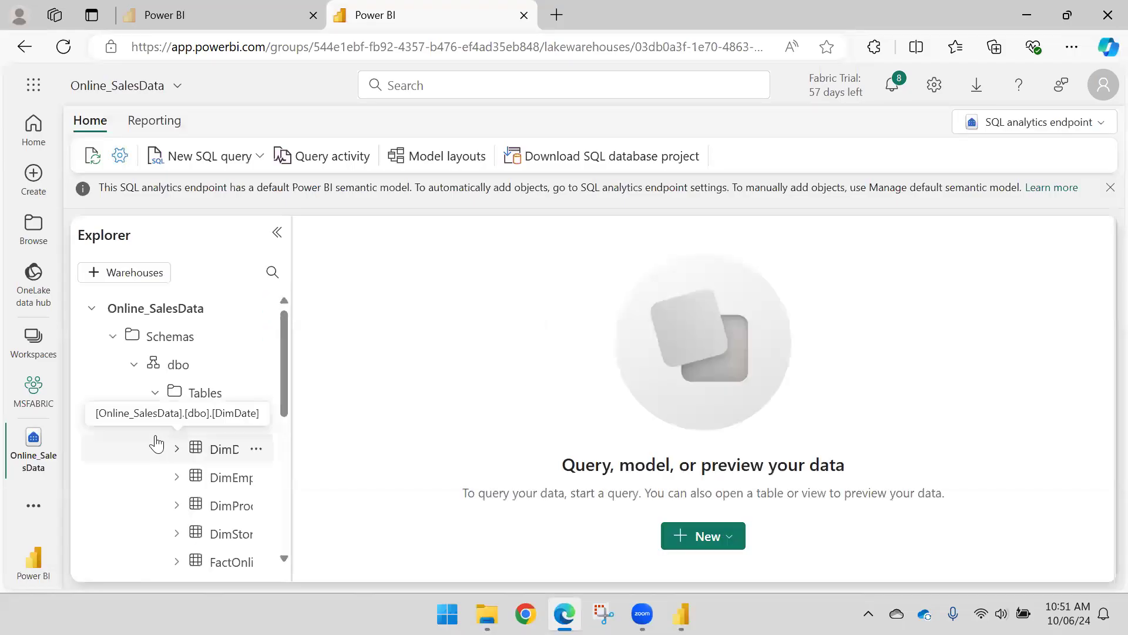
Step: Browse the objects of the dbo schema and widen the Explorer to show the full table names
scroll(185, 405, "down", 1)
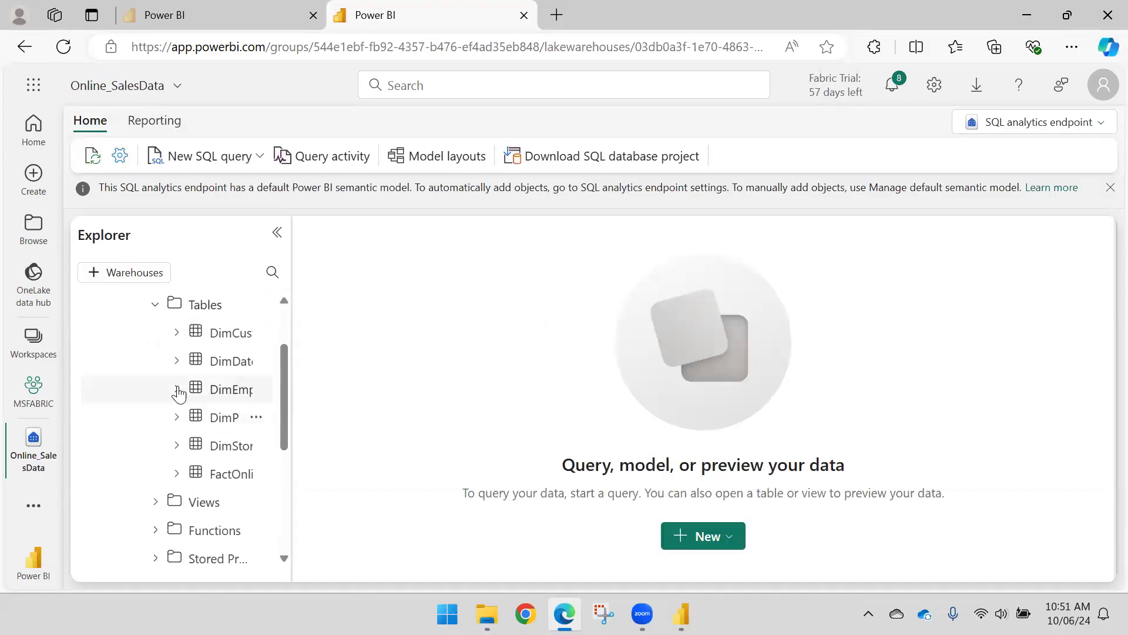
left_click(152, 306)
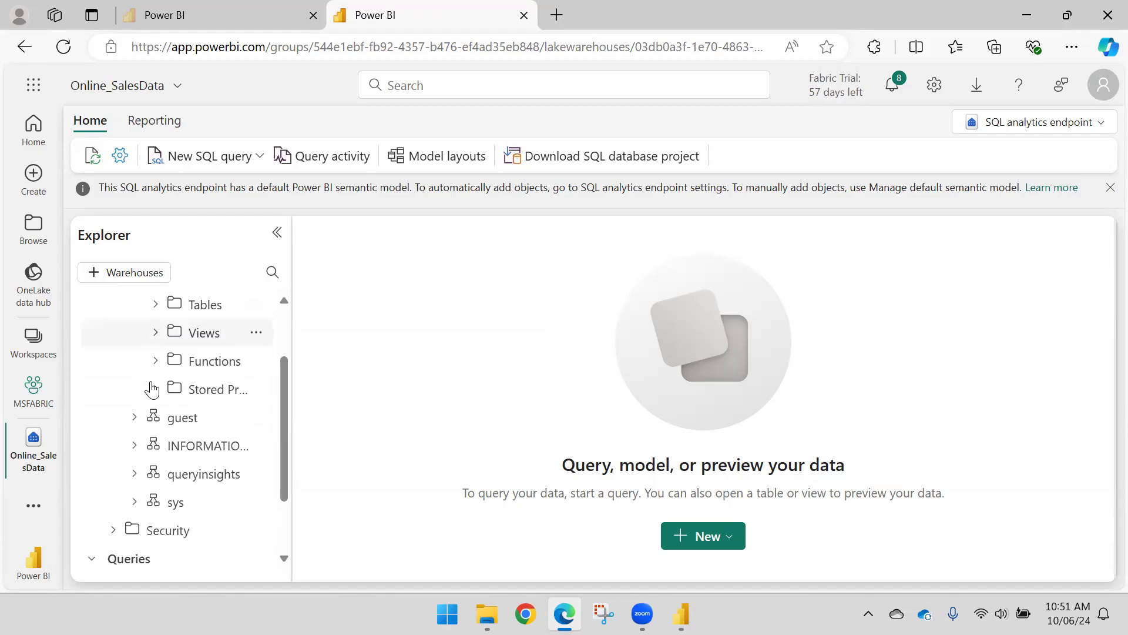
scroll(156, 382, "up", 1)
left_click(136, 365)
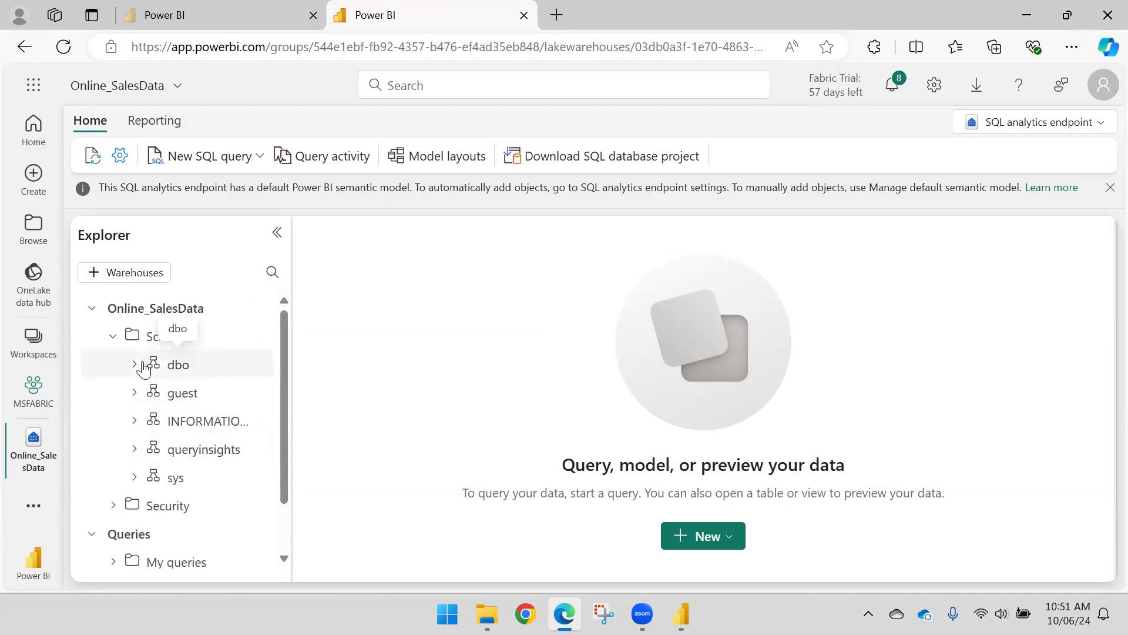
left_click(131, 367)
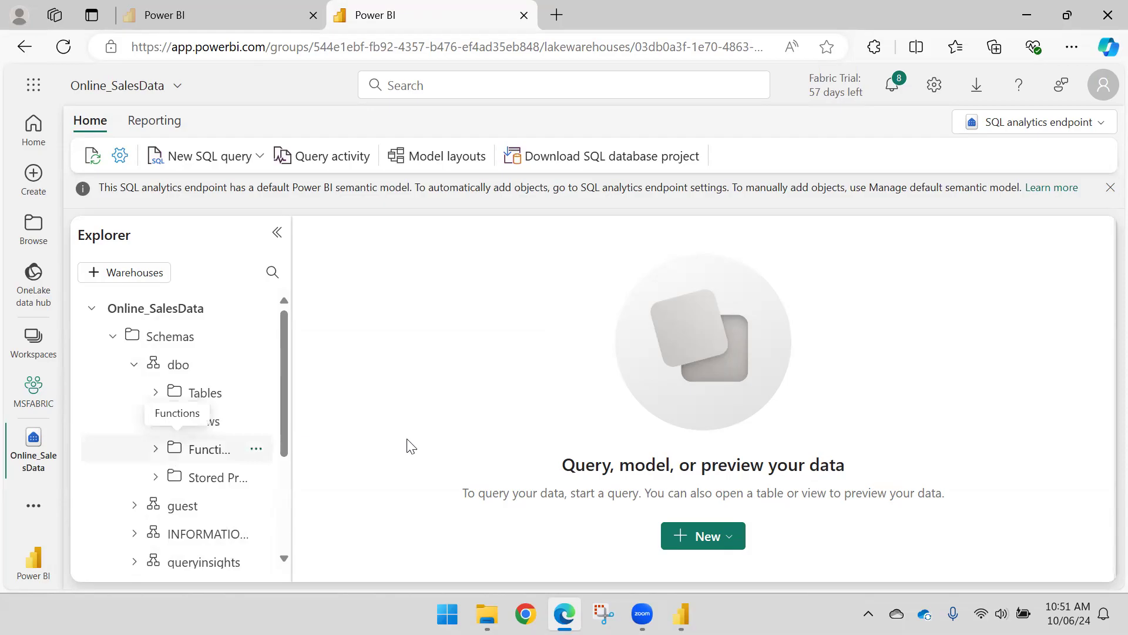
left_click(153, 393)
left_click_drag(287, 367, 343, 382)
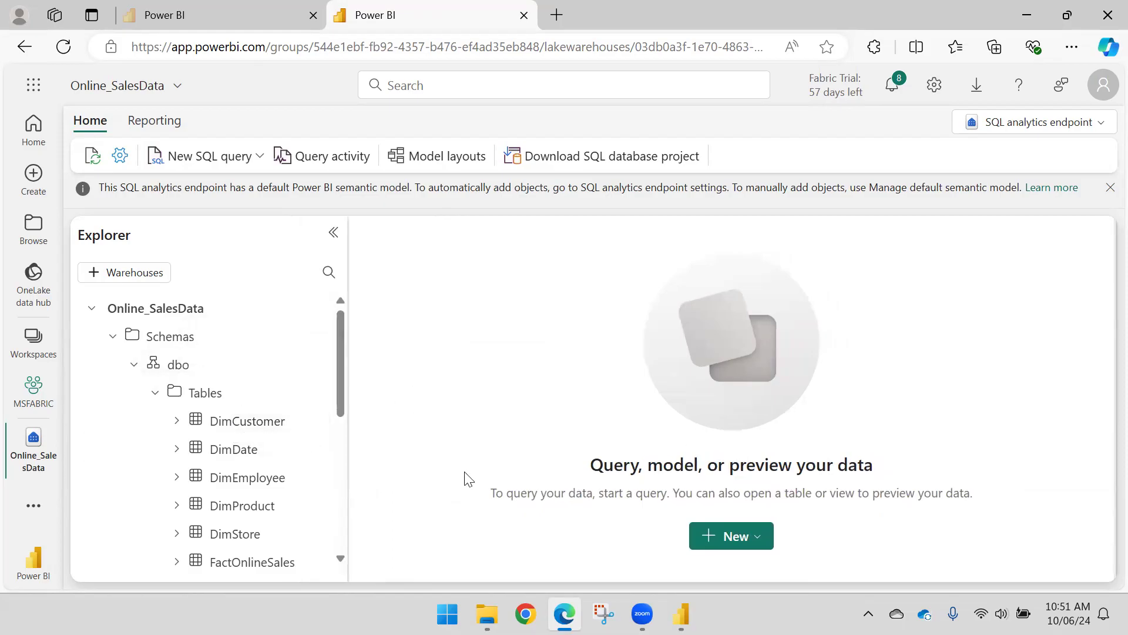
Step: View the query types that can be created and collapse the Schemas folder
left_click(762, 538)
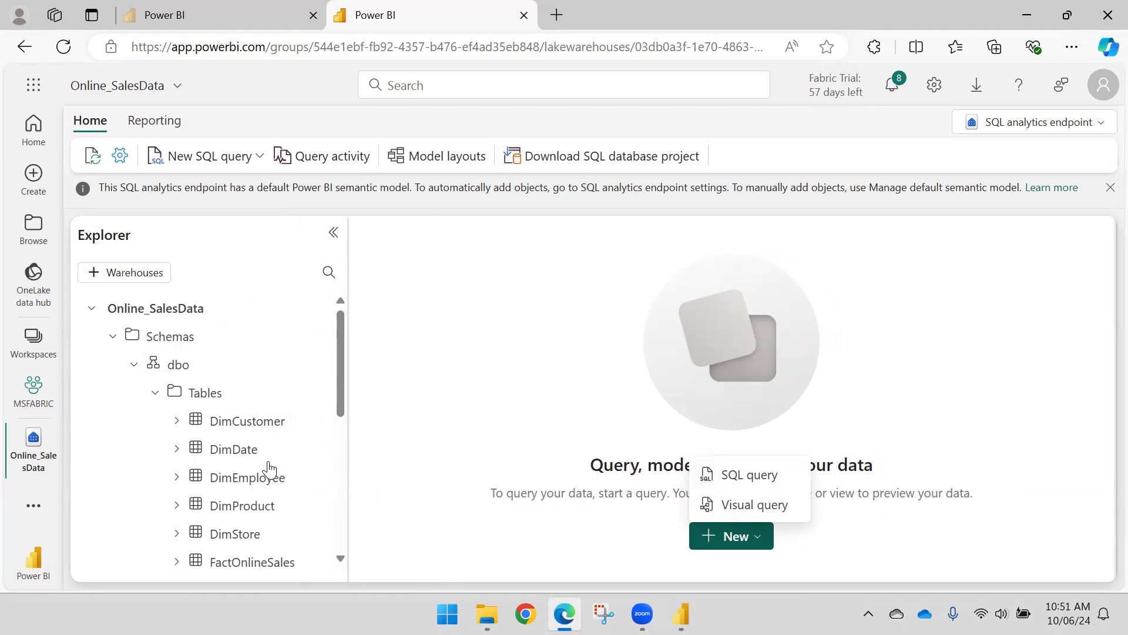
left_click(550, 391)
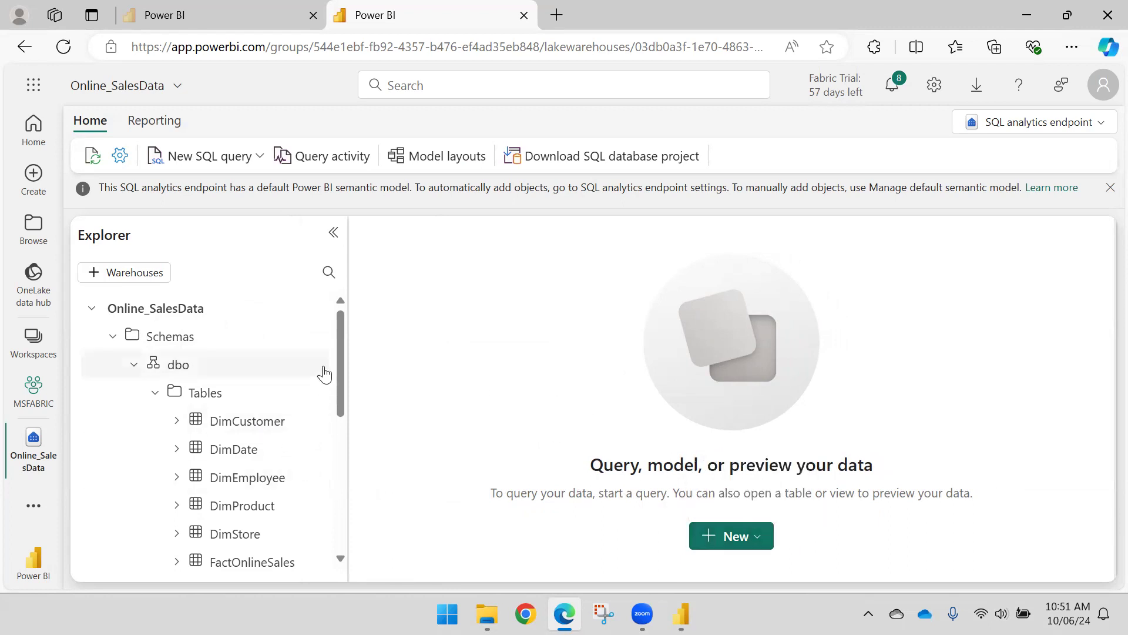
left_click(155, 392)
left_click(132, 367)
left_click(112, 335)
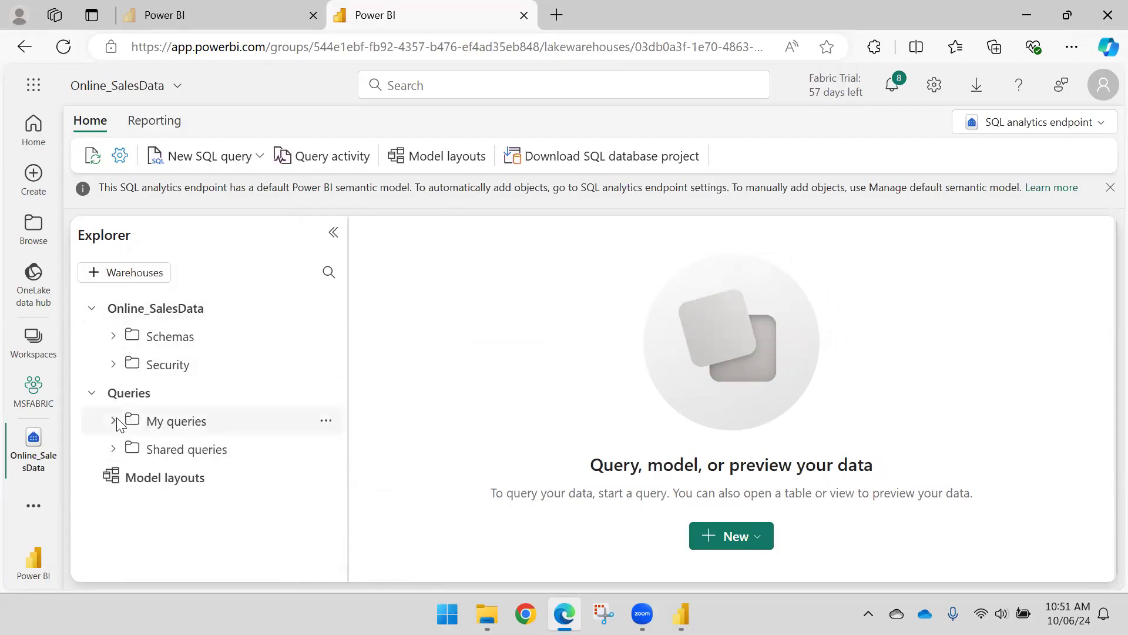
Step: Open the model layouts of Online_SalesData and make room to fit more table cards in the diagram
left_click(131, 476)
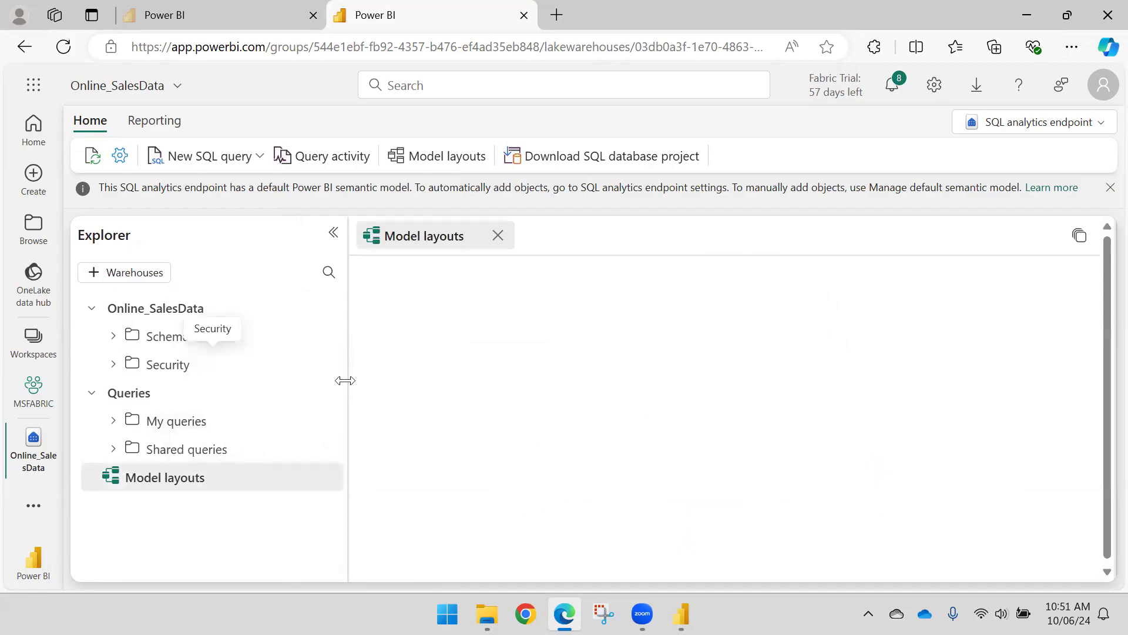
left_click_drag(345, 388, 275, 391)
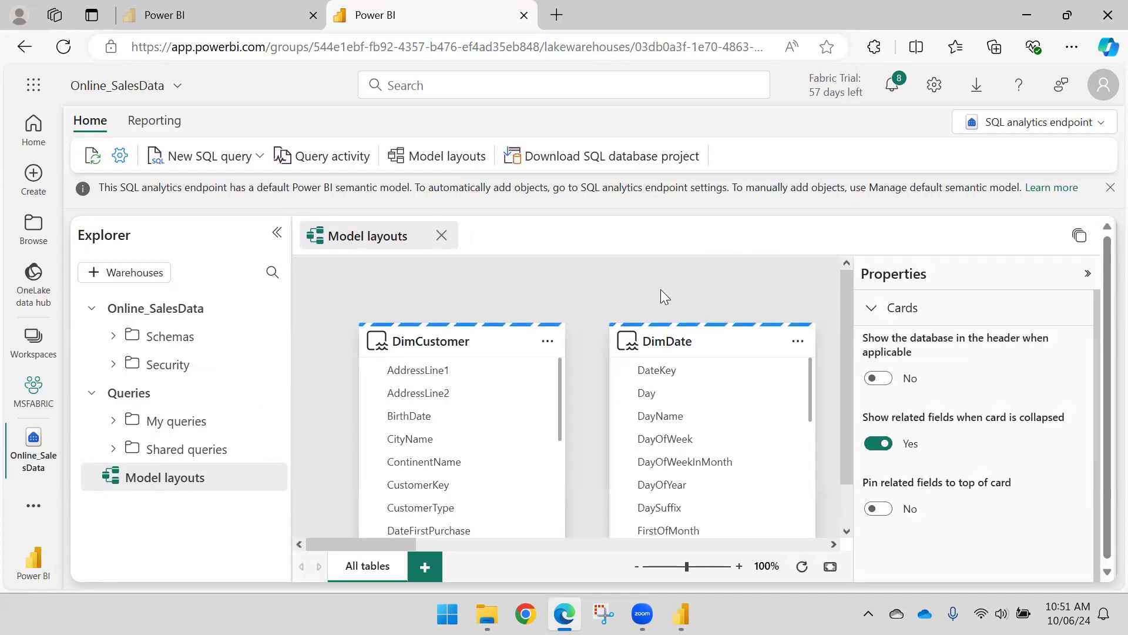
scroll(666, 295, "down", 2)
key("ctrl+minus")
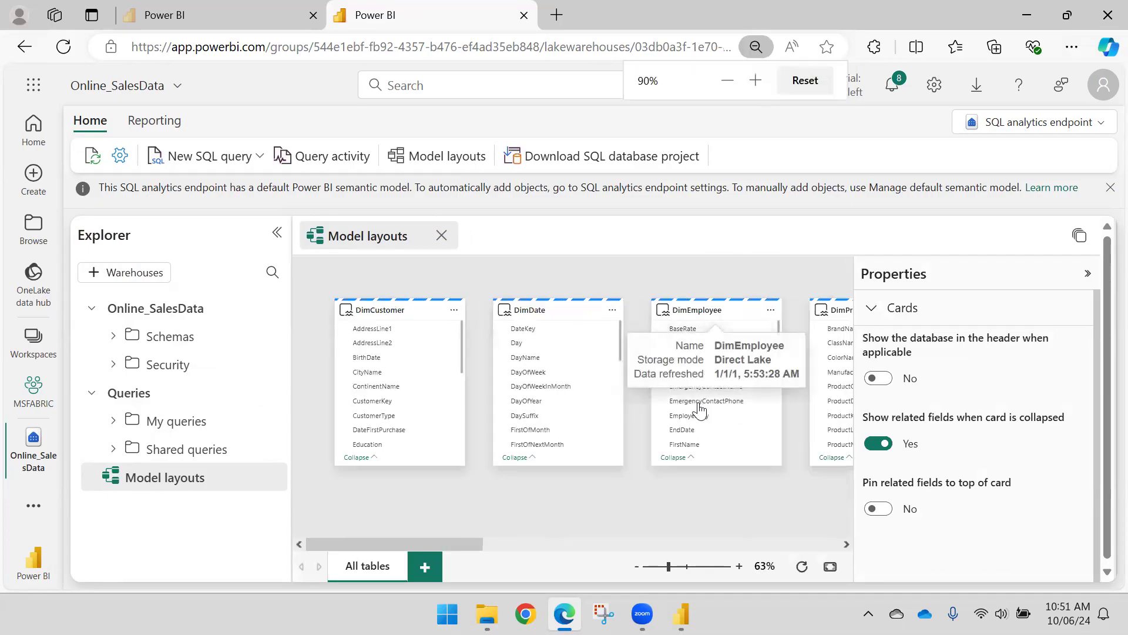
scroll(674, 401, "down", 1)
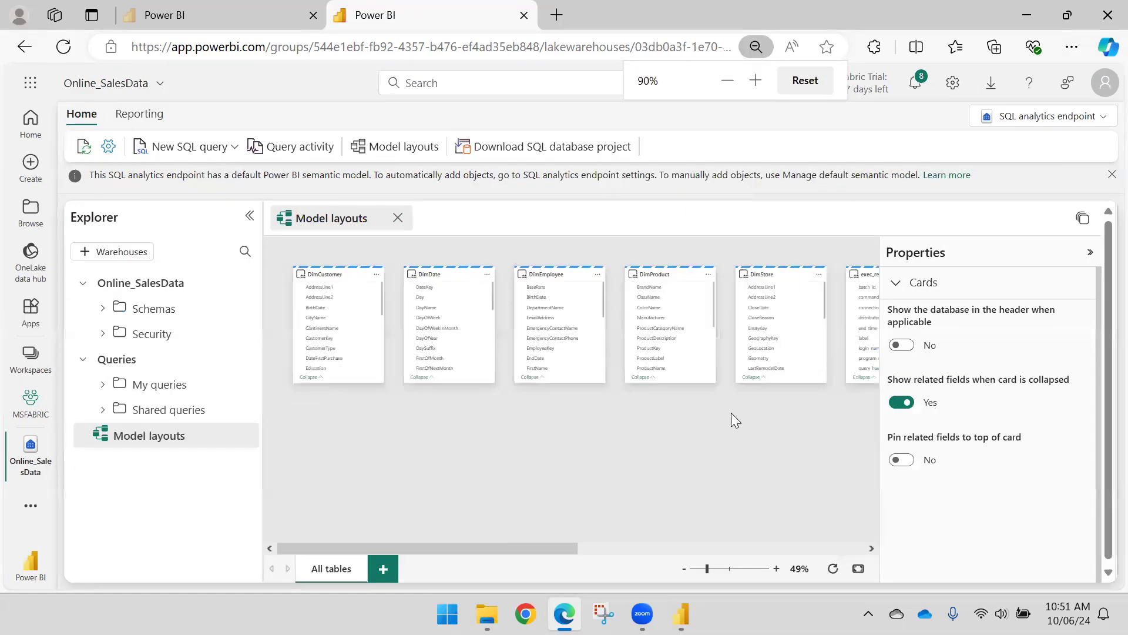
left_click(1086, 254)
left_click_drag(698, 546, 643, 572)
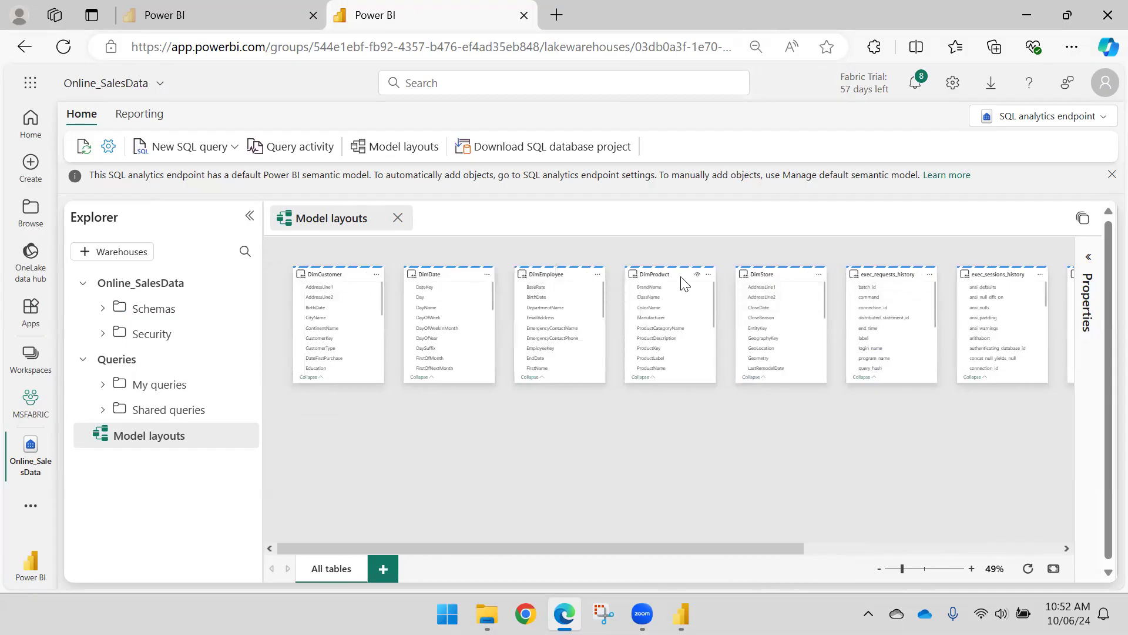
Step: Move the FactOnlineSales card below the dimension tables and slightly shift the DimEmployee and DimDate cards
left_click_drag(738, 542, 864, 549)
left_click_drag(959, 274, 425, 449)
left_click_drag(460, 552, 257, 567)
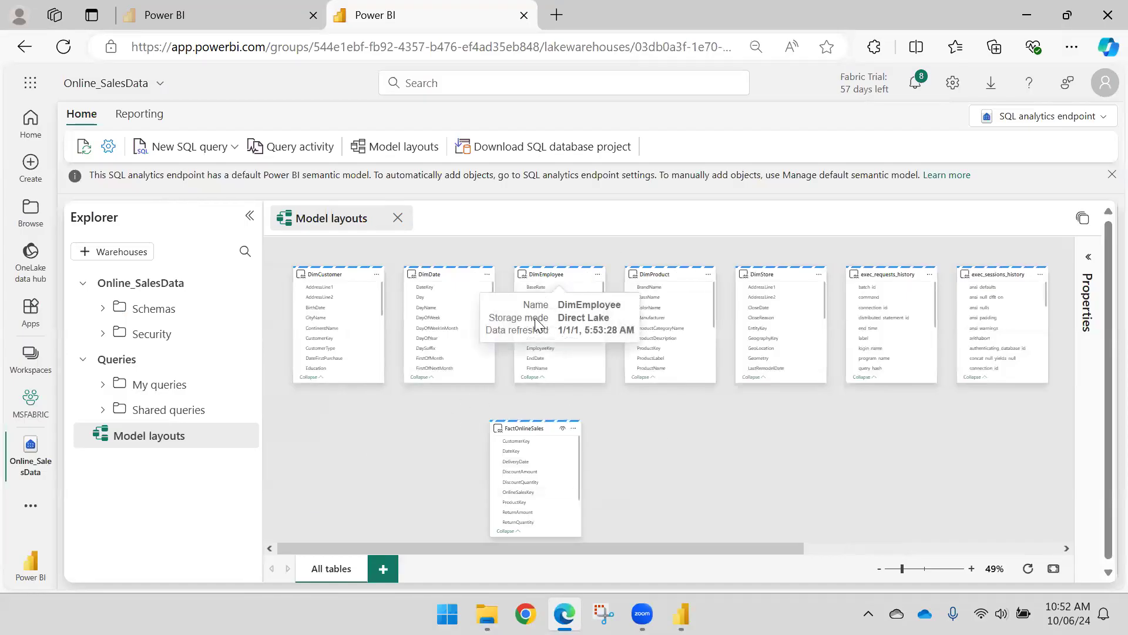
left_click_drag(547, 272, 555, 260)
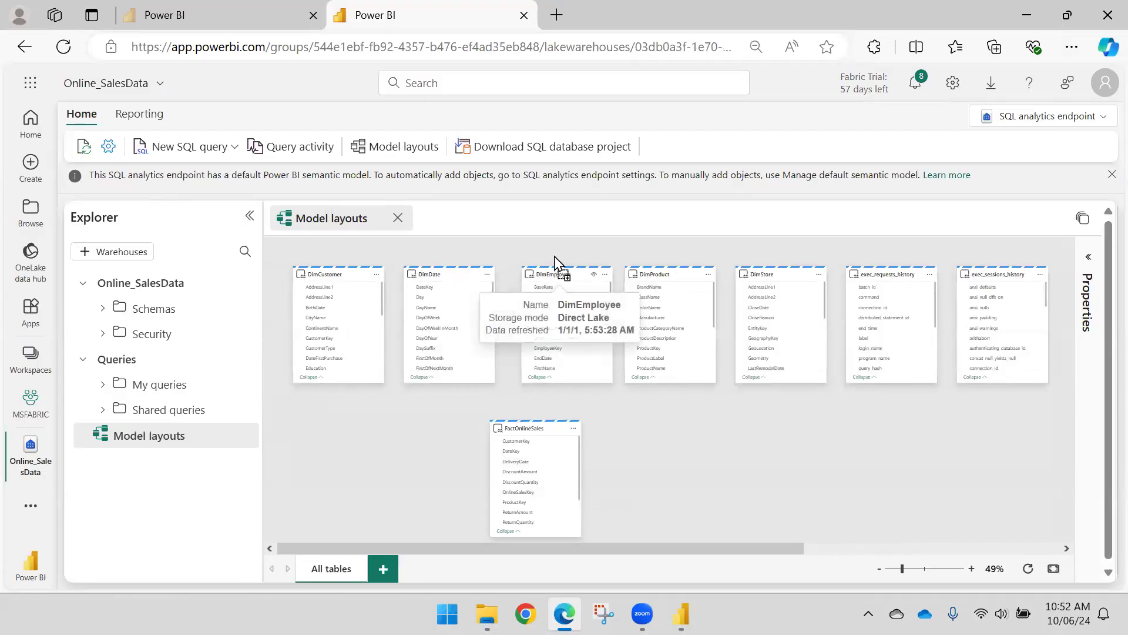
left_click_drag(450, 284, 443, 278)
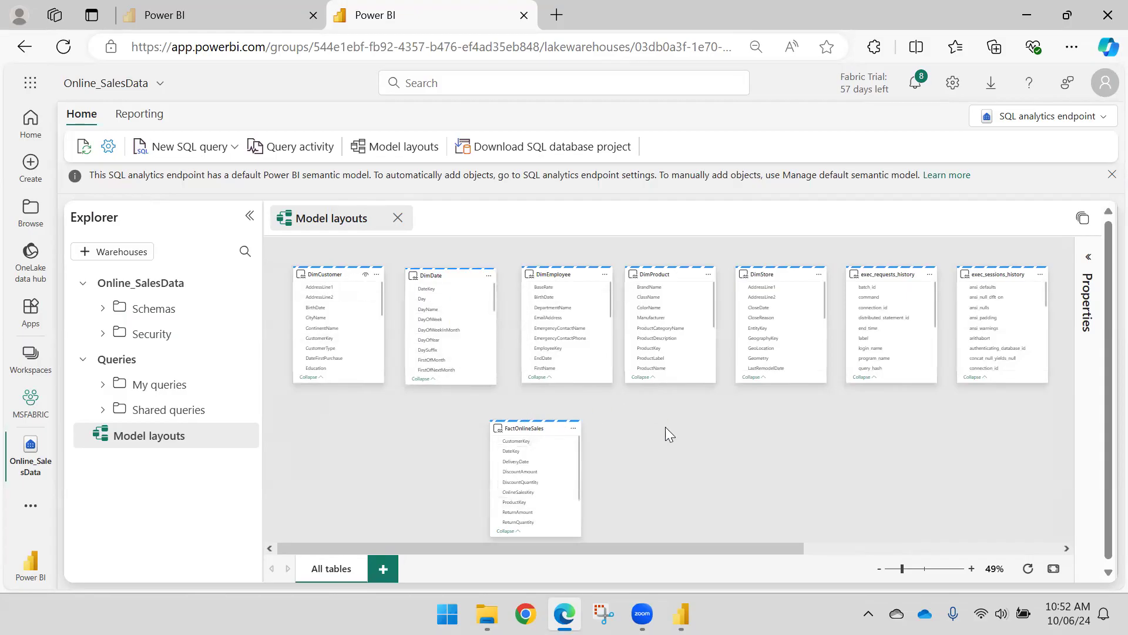
Step: Try to relate FactOnlineSales to DimDate by linking the DateKey column to DimDate's DateKey
scroll(638, 416, "up", 3, "ctrl")
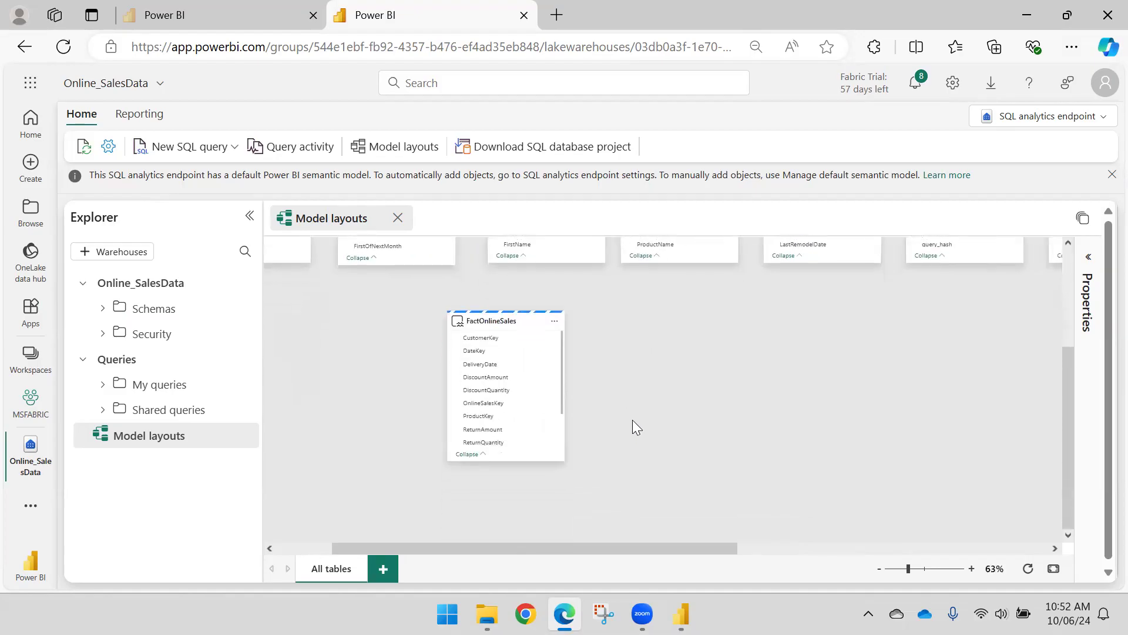
scroll(632, 419, "up", 3)
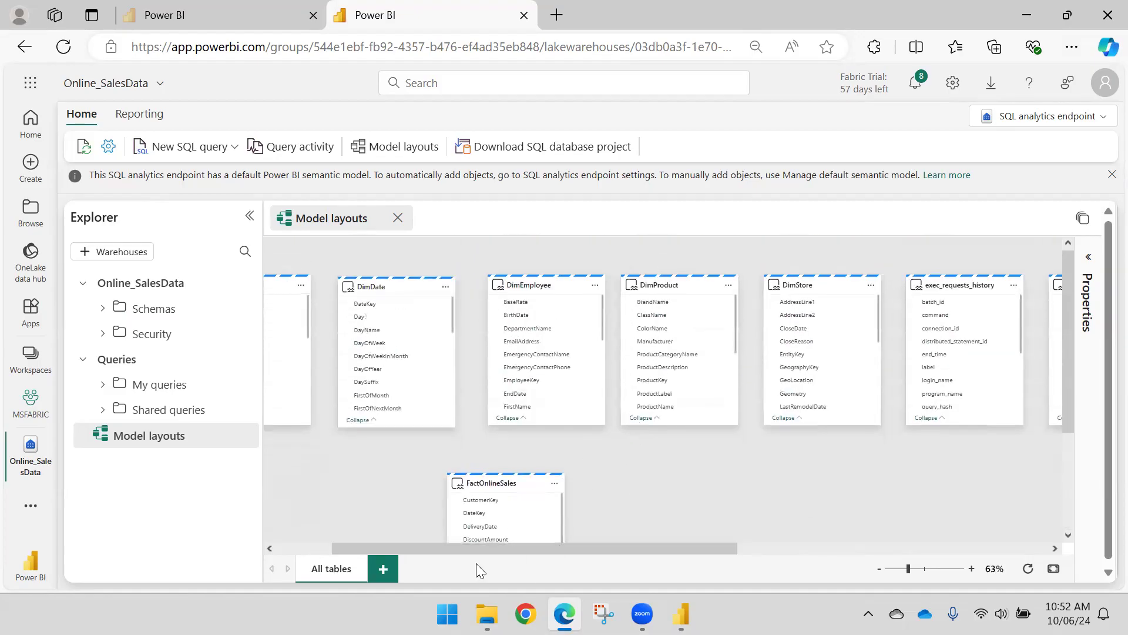
left_click_drag(467, 553, 439, 550)
left_click_drag(566, 511, 442, 304)
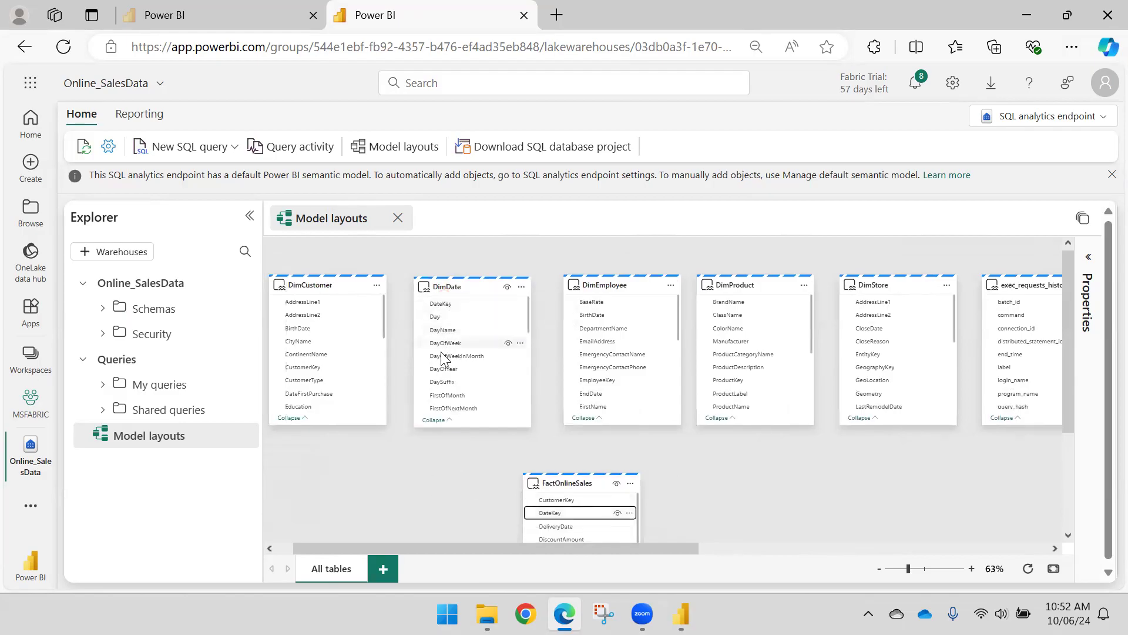
Step: Show the model properties and select the DimDate and FactOnlineSales tables together
left_click(1091, 260)
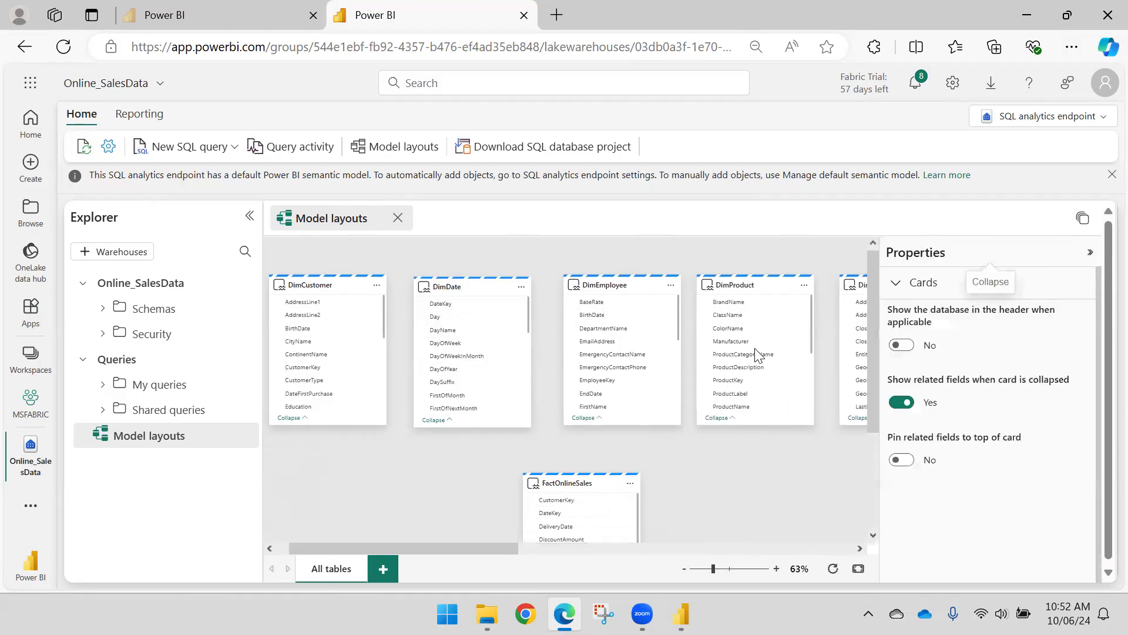
left_click(471, 297)
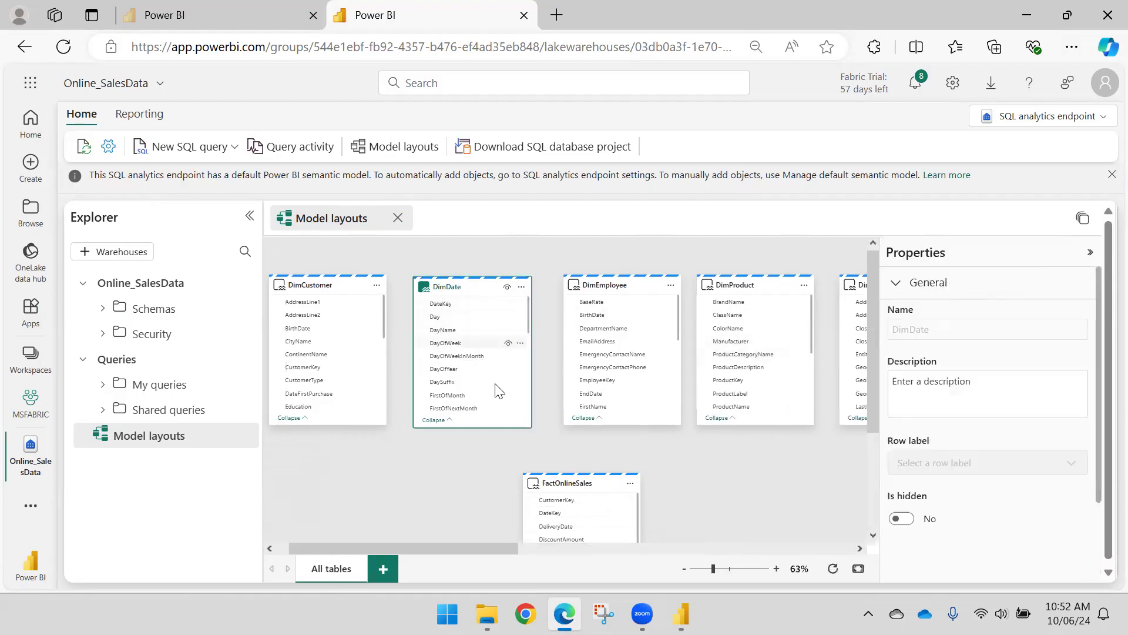
left_click(555, 482, "ctrl")
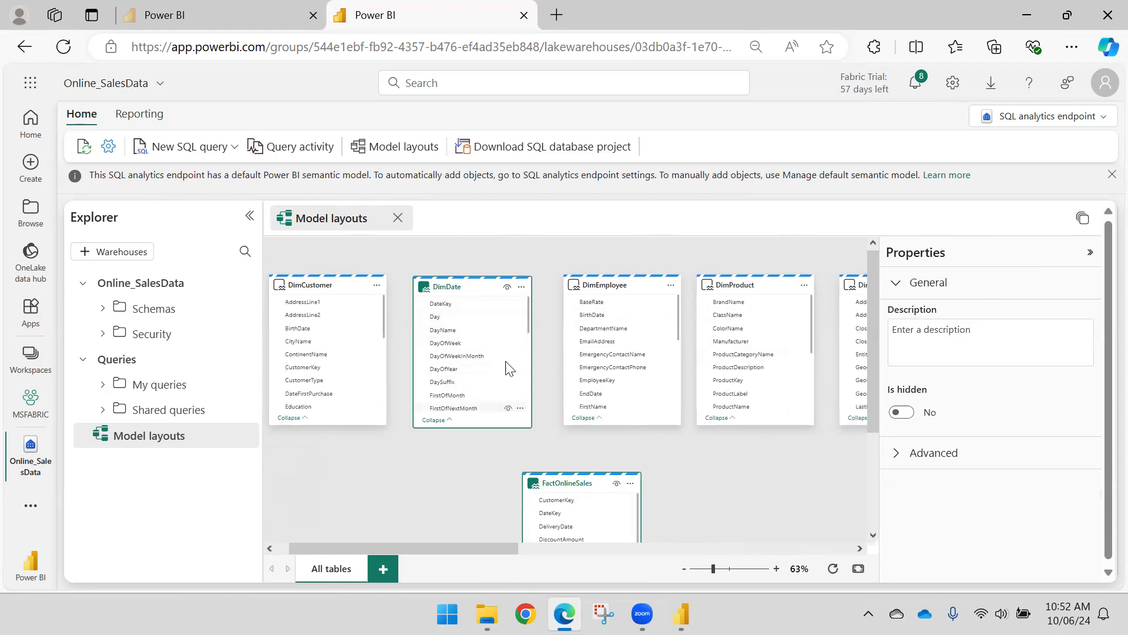
Step: Start a new relationship from DimDate's DateKey to FactOnlineSales' DateKey
scroll(445, 486, "down", 1)
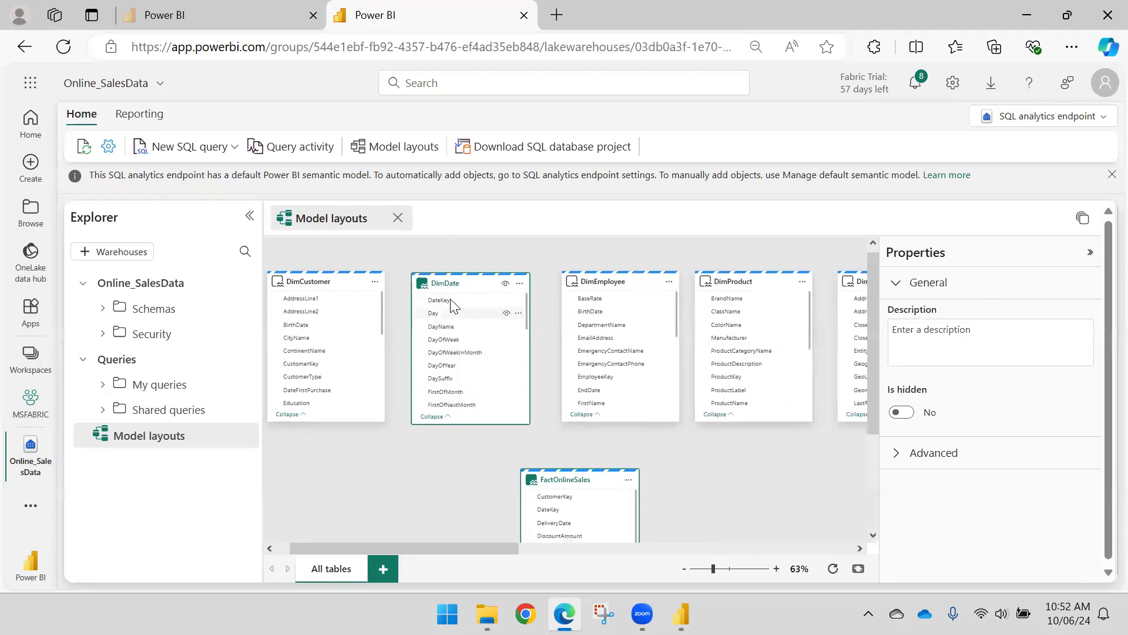
left_click_drag(453, 300, 554, 505)
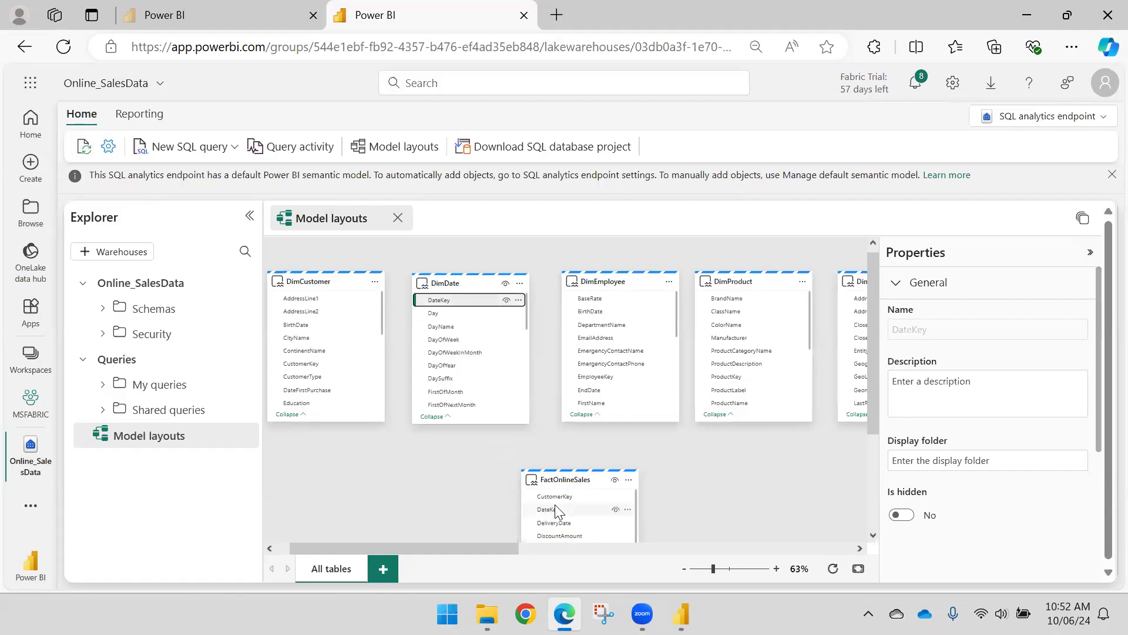
left_click_drag(697, 239, 681, 212)
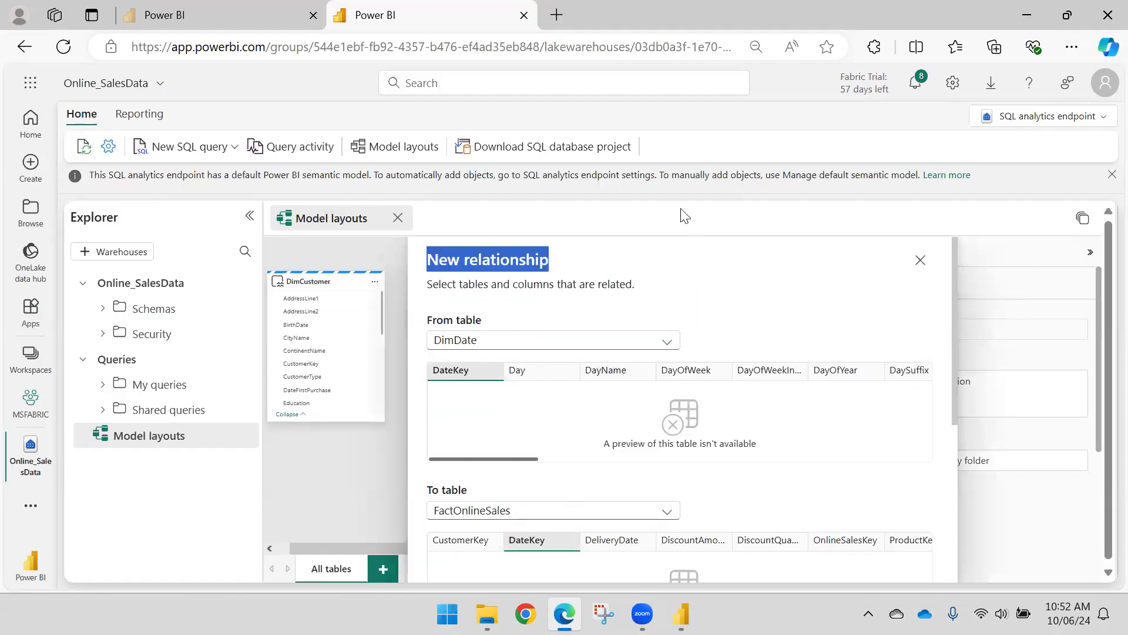
left_click(780, 287)
Step: Set the new DimDate to FactOnlineSales relationship on DateKey to One to many (1:*) cardinality and save it
scroll(788, 355, "down", 5)
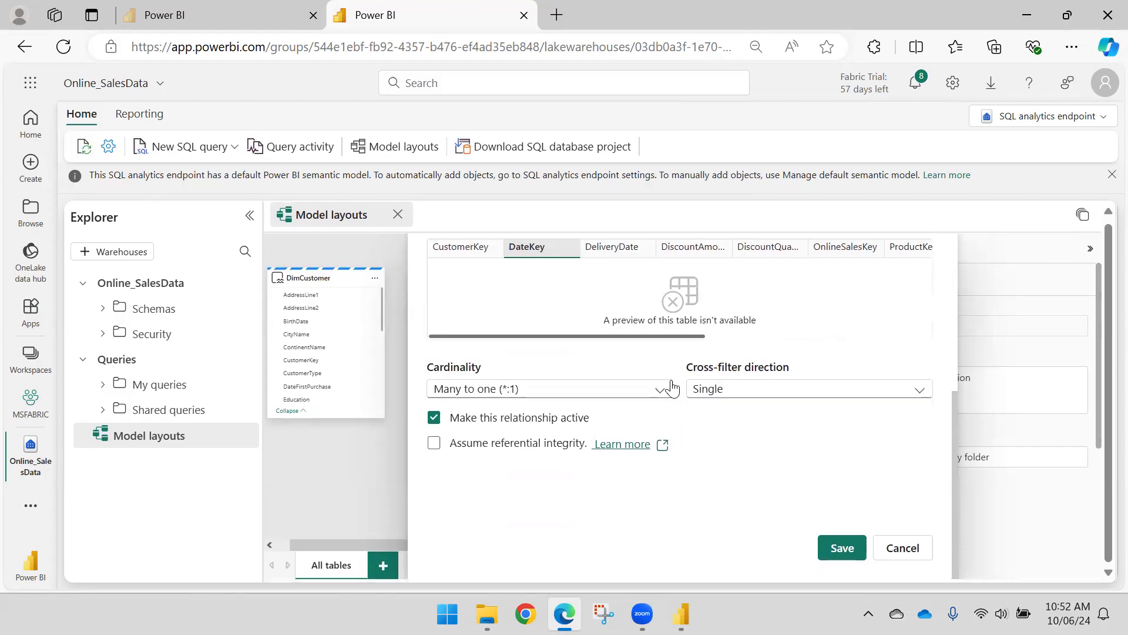
scroll(670, 381, "up", 5)
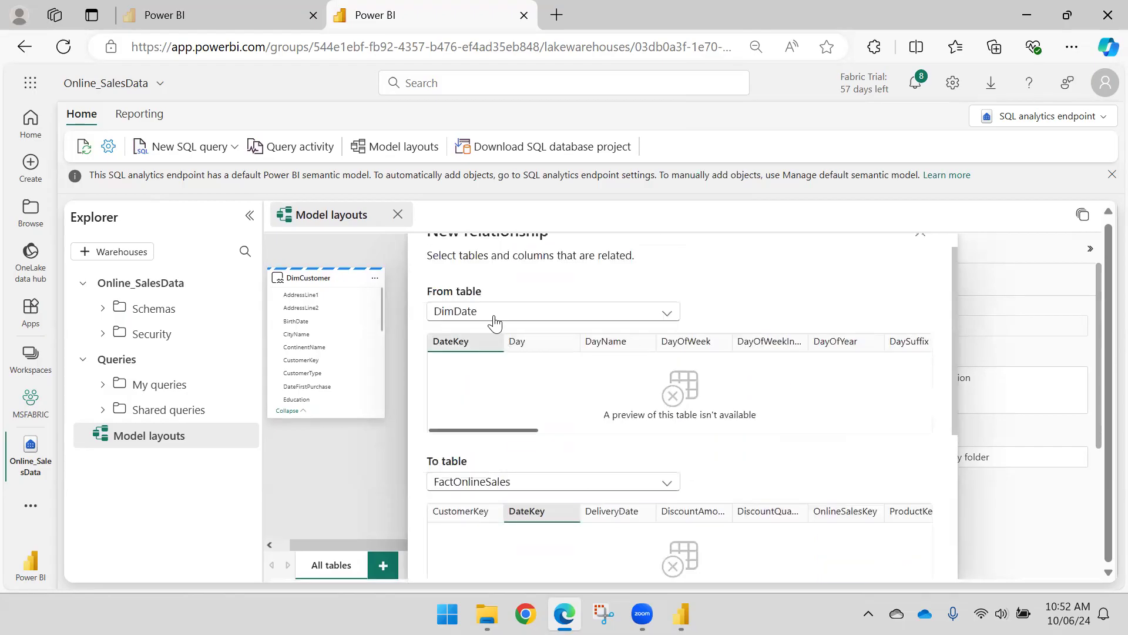
scroll(495, 322, "down", 3)
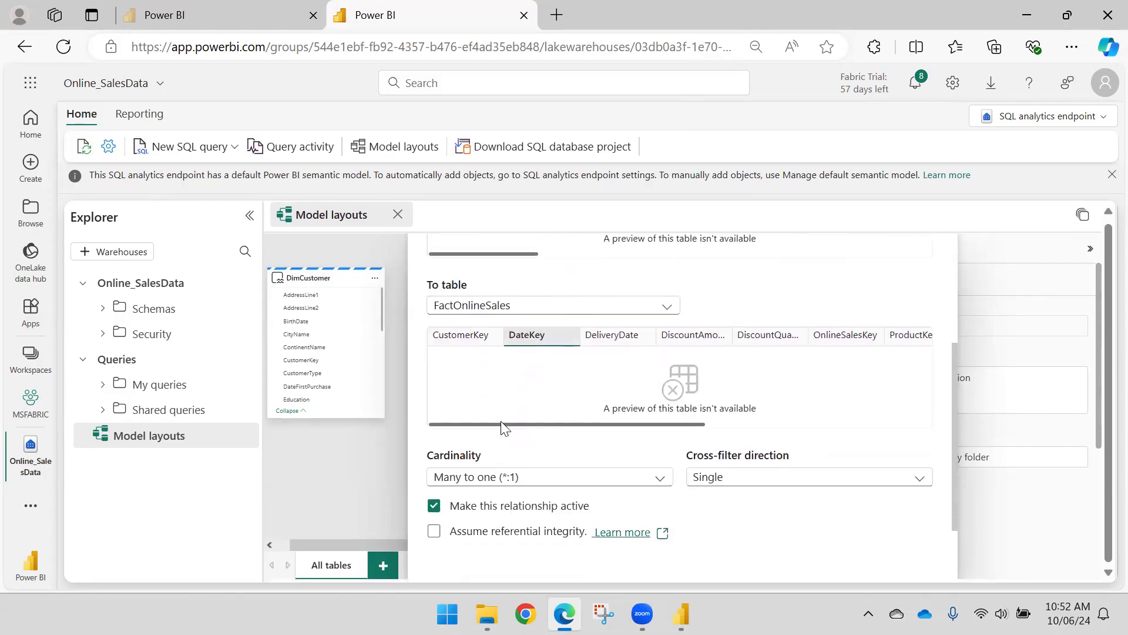
scroll(503, 416, "up", 4)
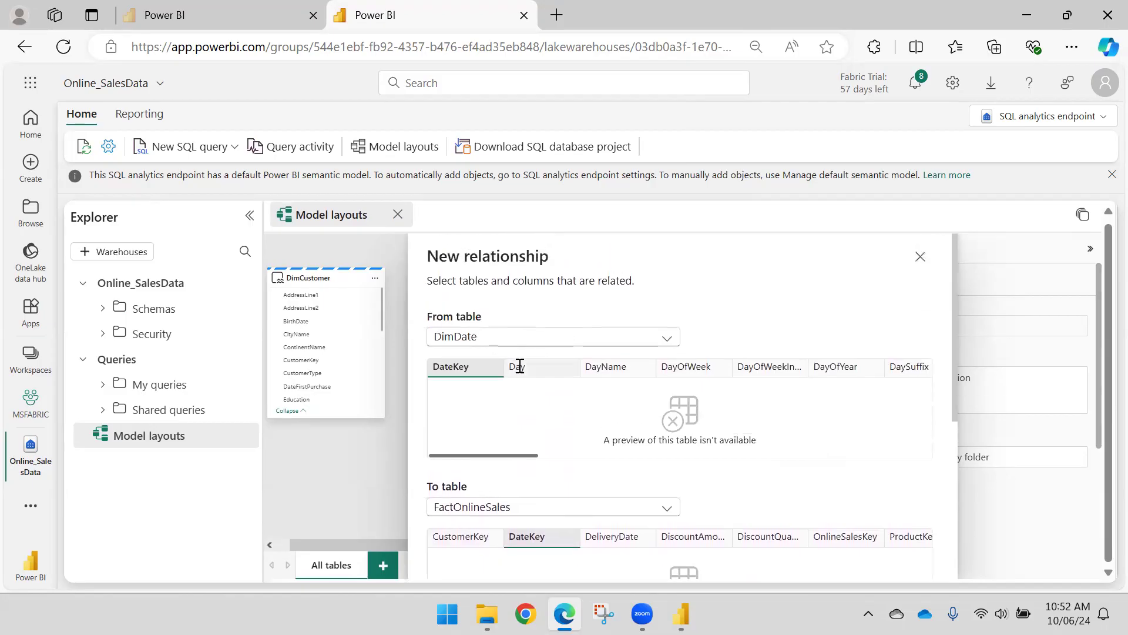
scroll(462, 336, "down", 3)
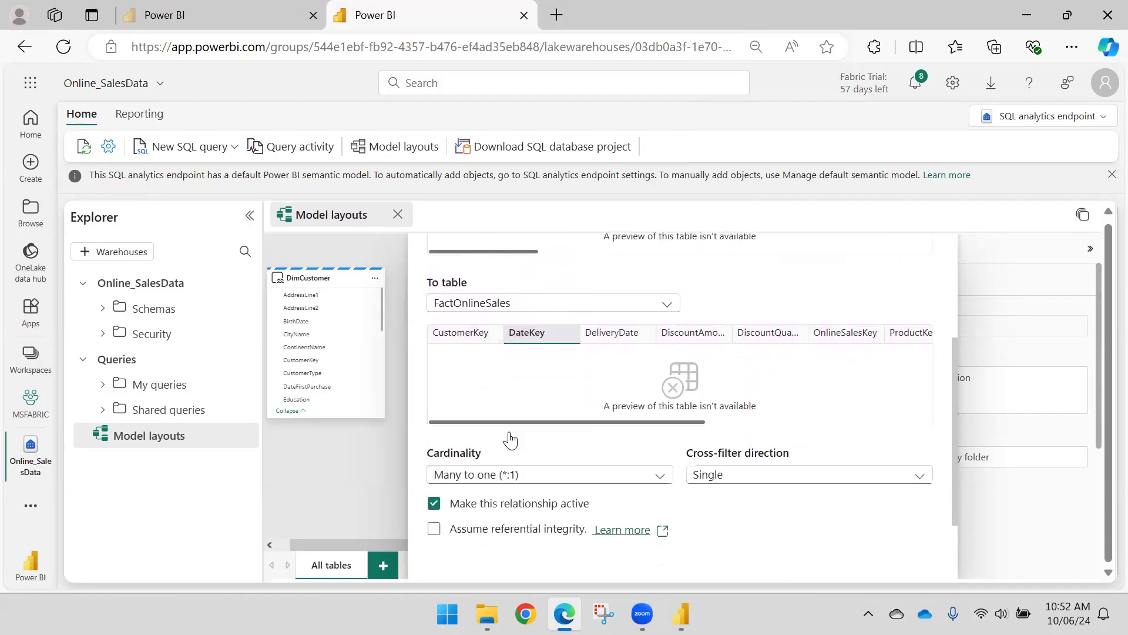
scroll(510, 439, "down", 1)
left_click(492, 415)
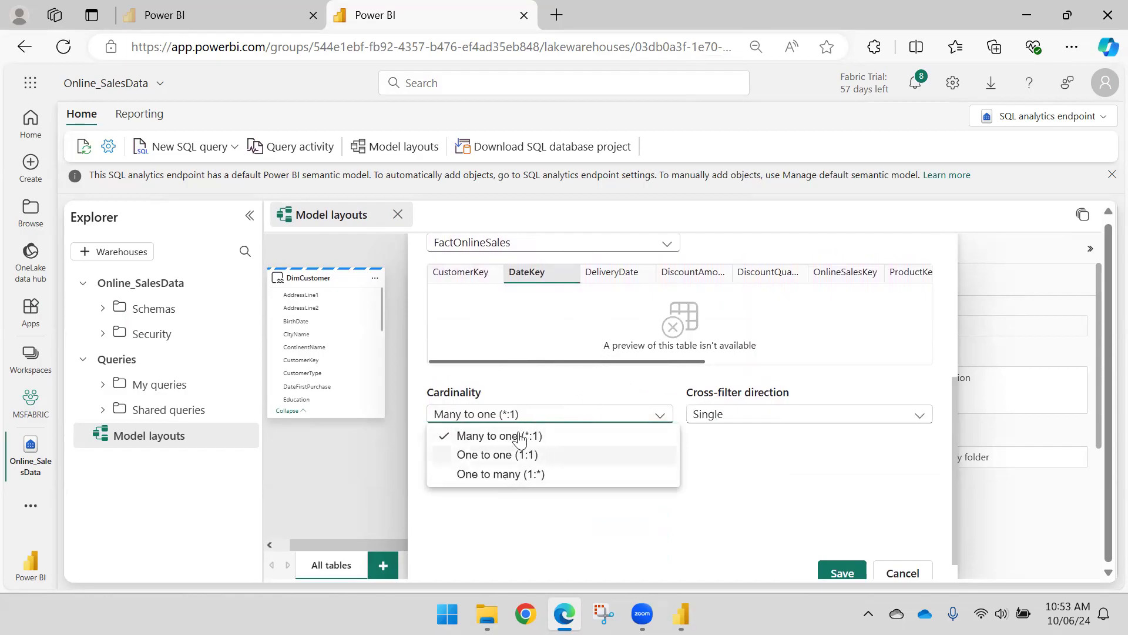
left_click(502, 474)
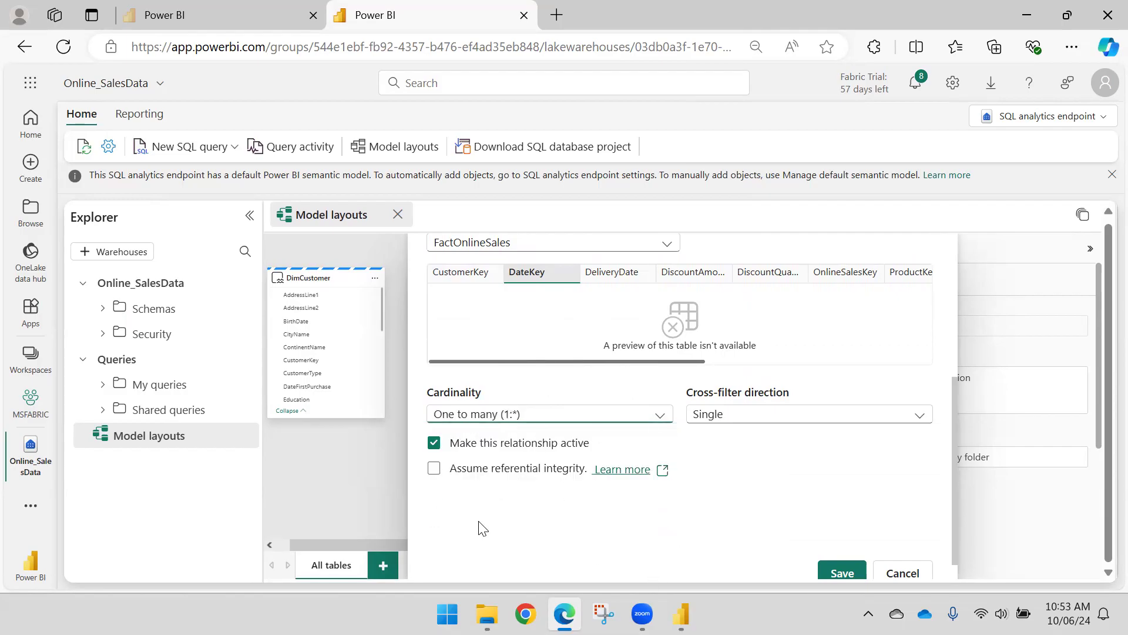
left_click(822, 569)
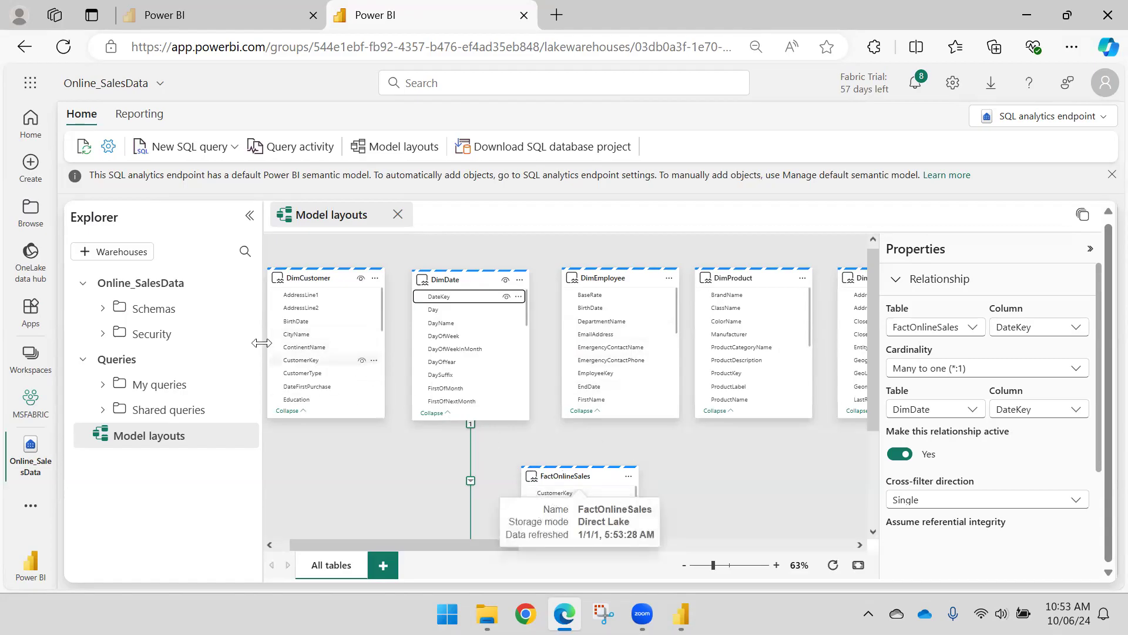
Step: Relate DimCustomer's CustomerKey to FactOnlineSales' CustomerKey with One to many (1:*) cardinality and save the relationship
left_click_drag(303, 361, 569, 497)
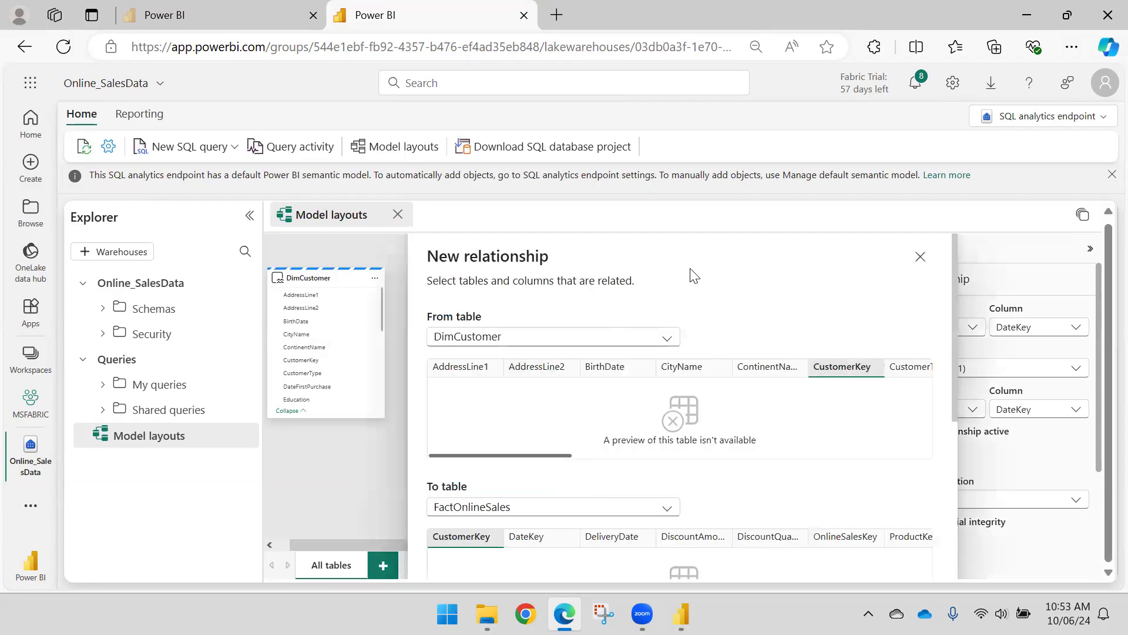
scroll(767, 311, "down", 5)
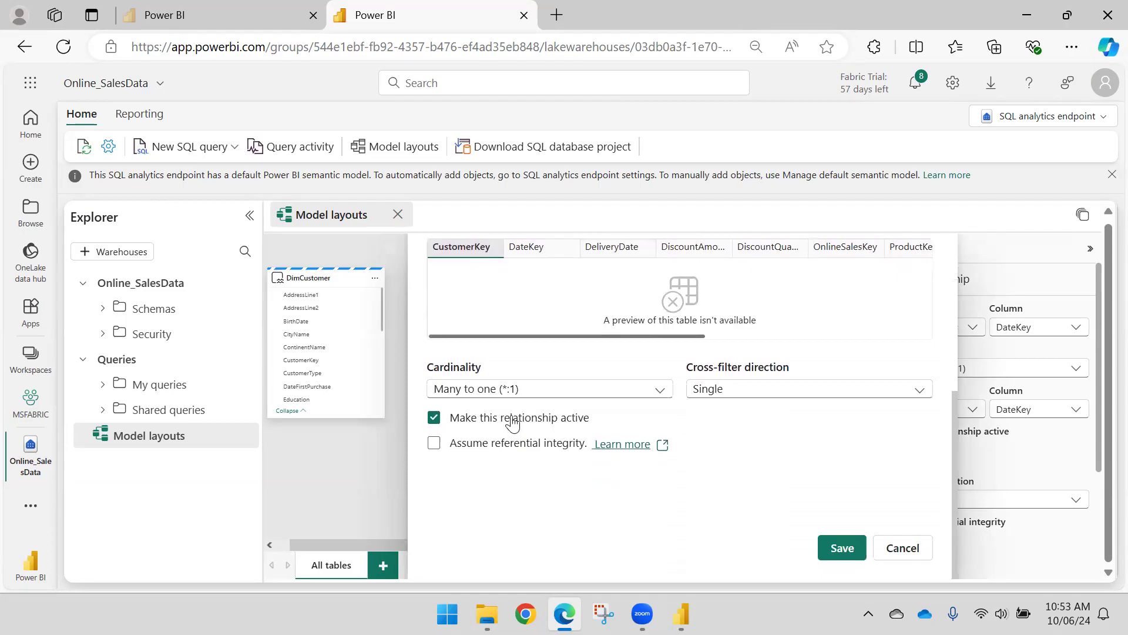
left_click(507, 390)
left_click(475, 448)
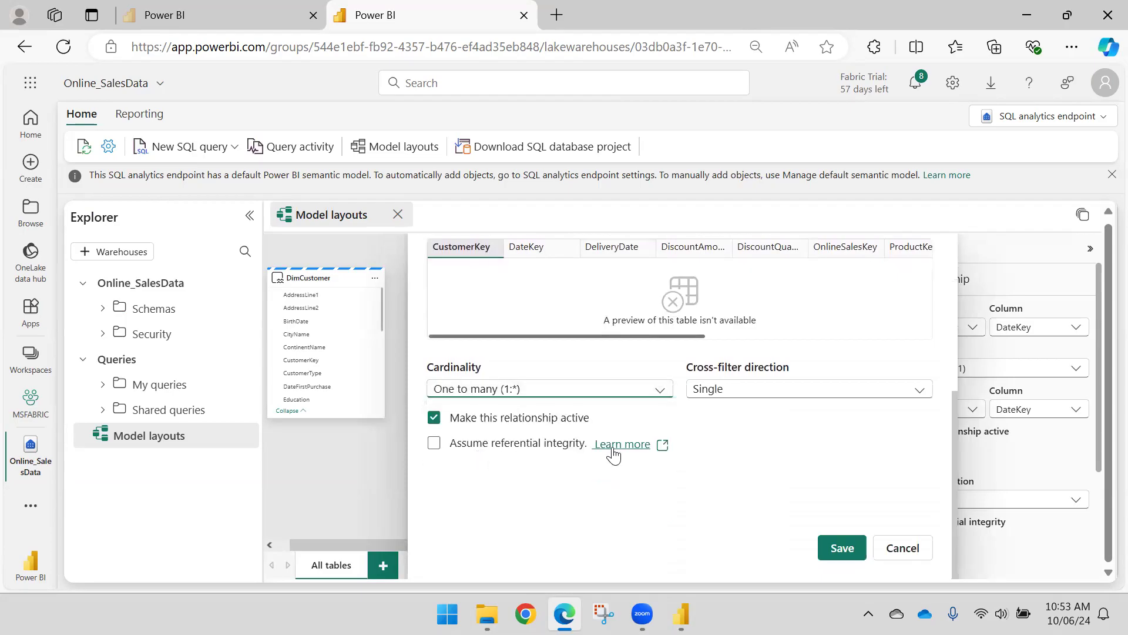
left_click(840, 548)
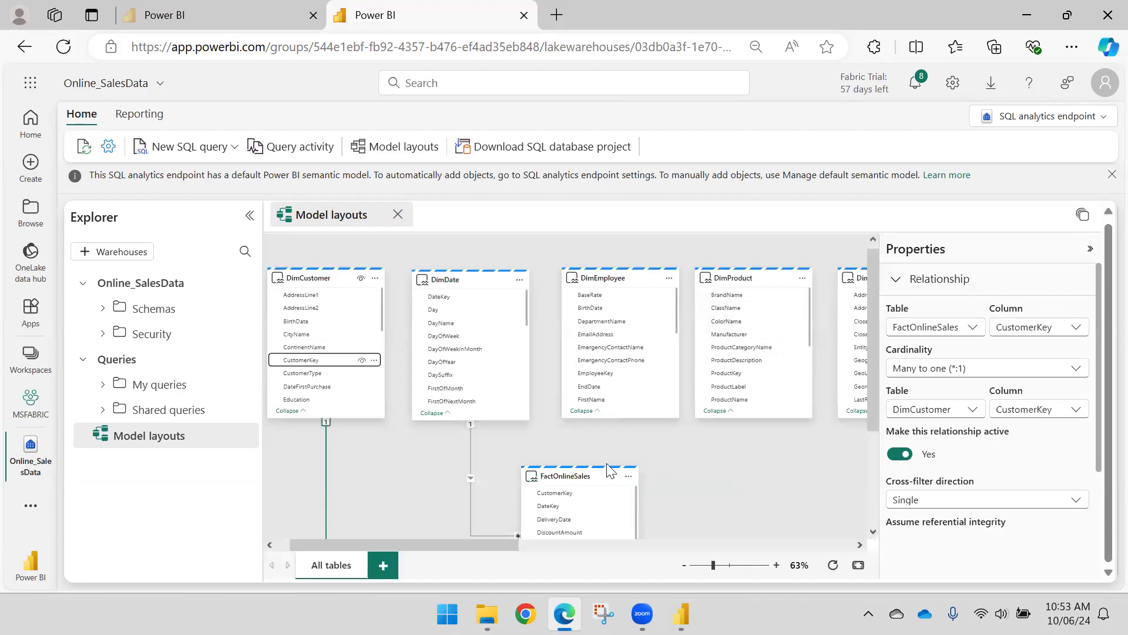
Step: Relate DimProduct's ProductKey to FactOnlineSales' ProductKey, keeping the default Many to one (*:1) cardinality
scroll(578, 517, "down", 2)
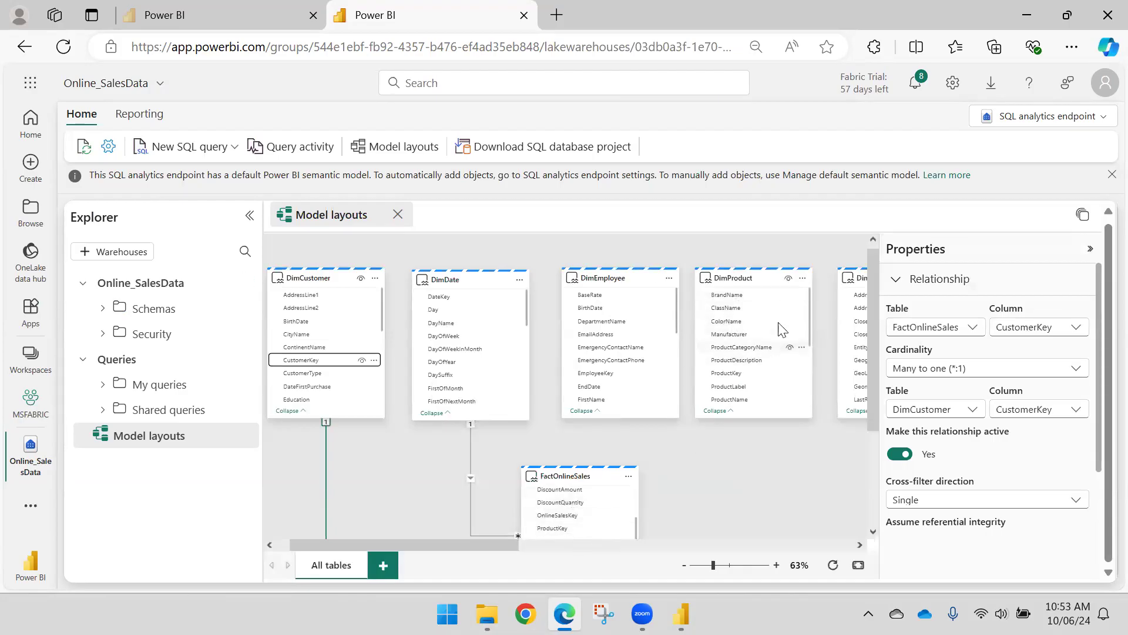
left_click_drag(727, 373, 578, 534)
scroll(804, 291, "down", 5)
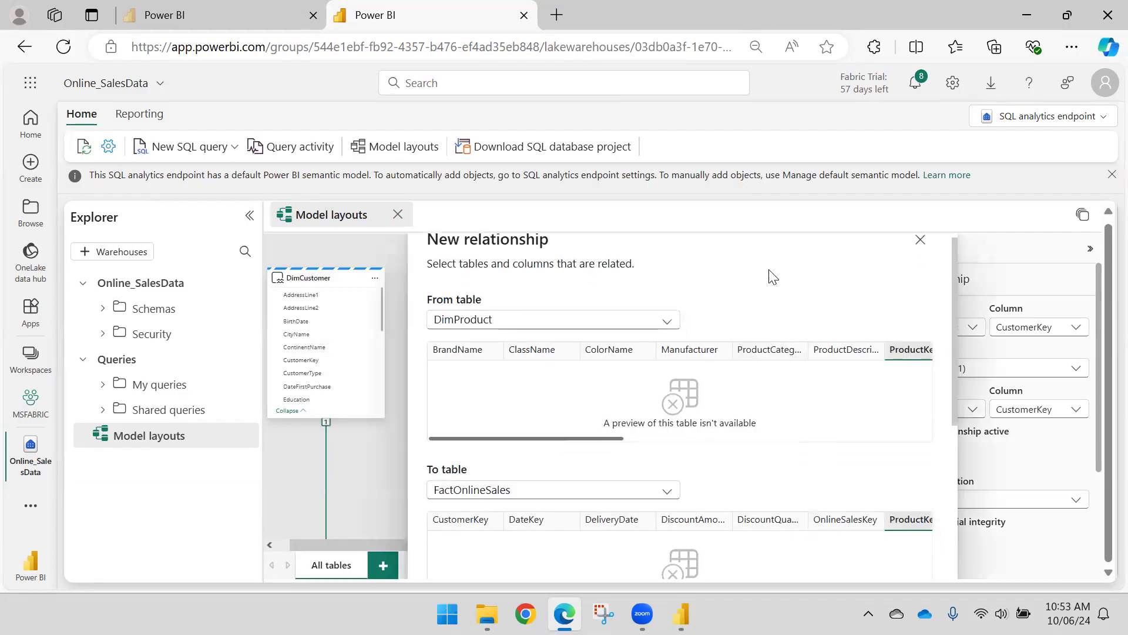
left_click(841, 547)
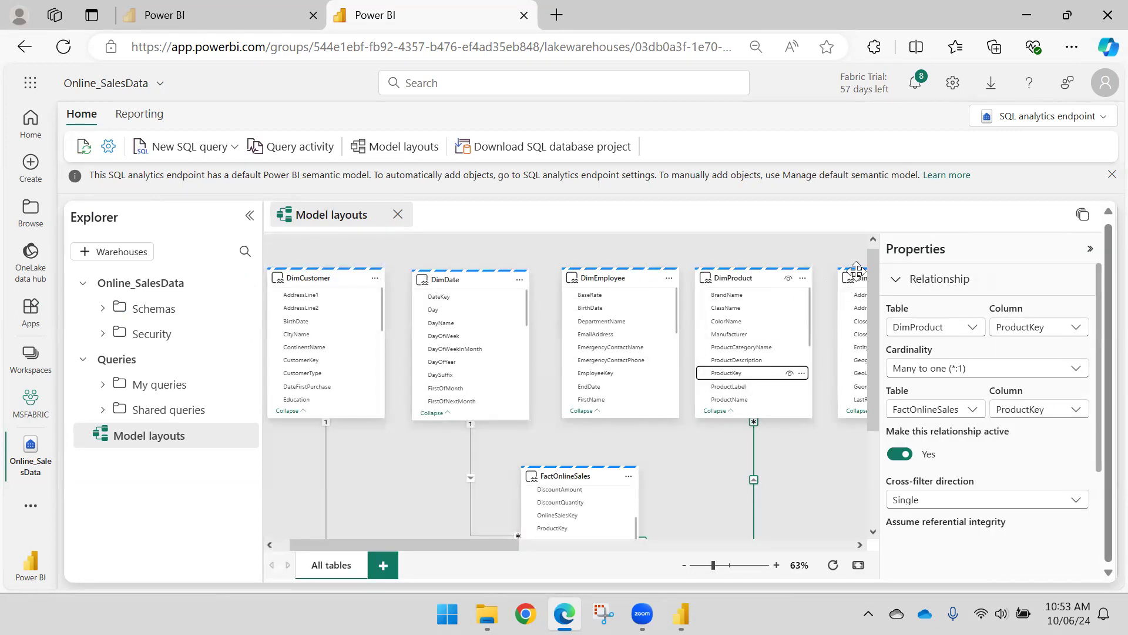
Step: Move the DimStore card down beside FactOnlineSales and relate its StoreKey to FactOnlineSales' SalesQuantity as One to many (1:*)
left_click_drag(840, 292, 821, 451)
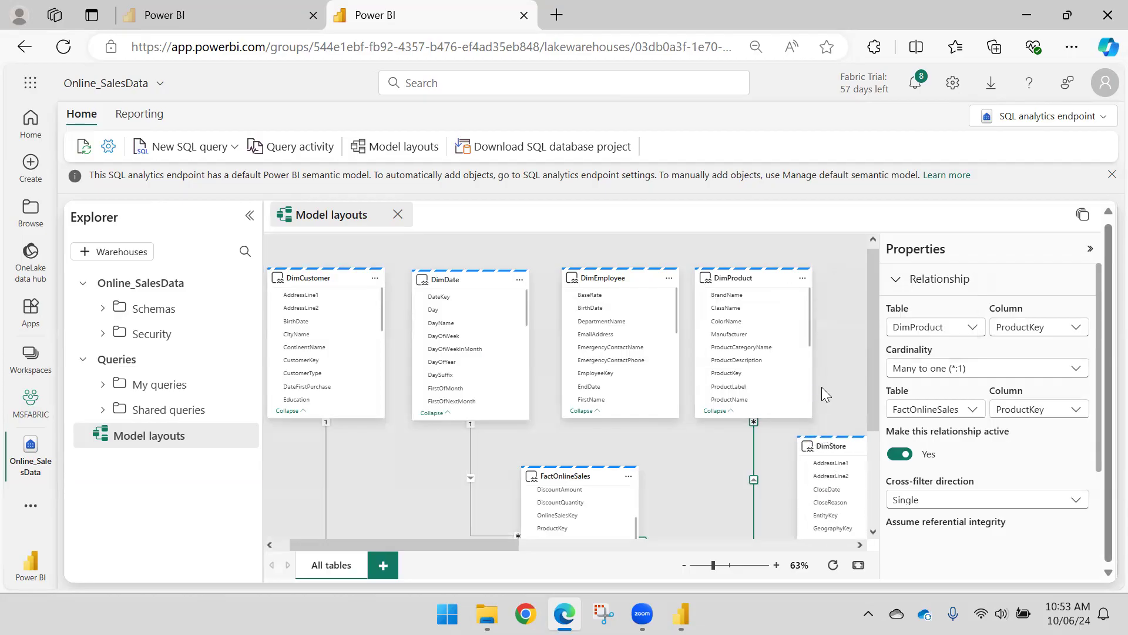
scroll(841, 347, "down", 3)
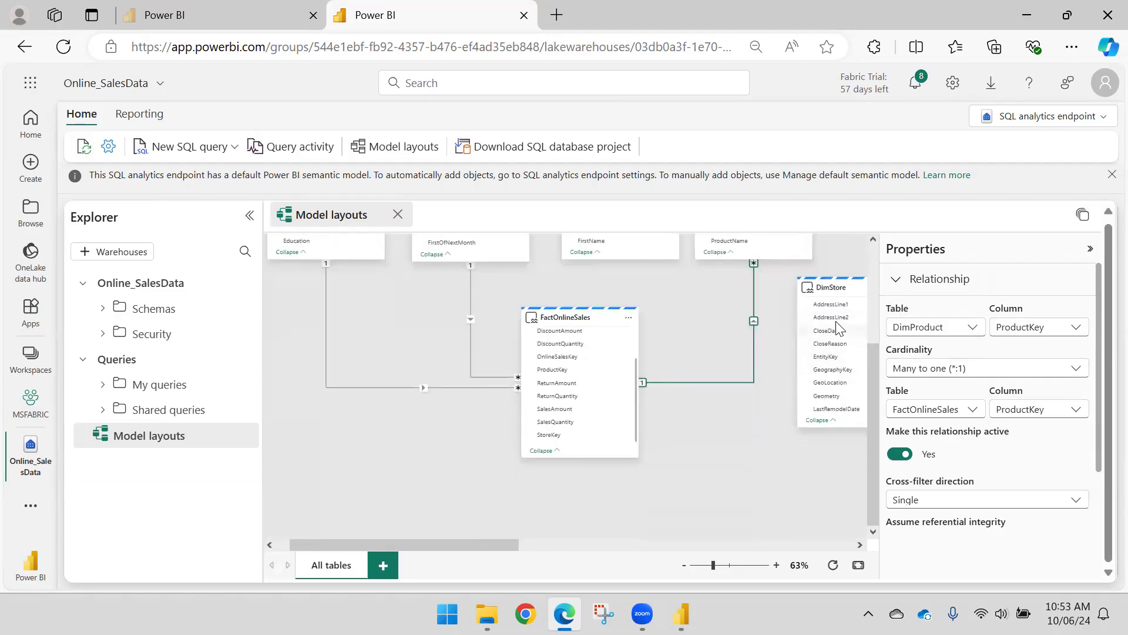
scroll(839, 326, "down", 2)
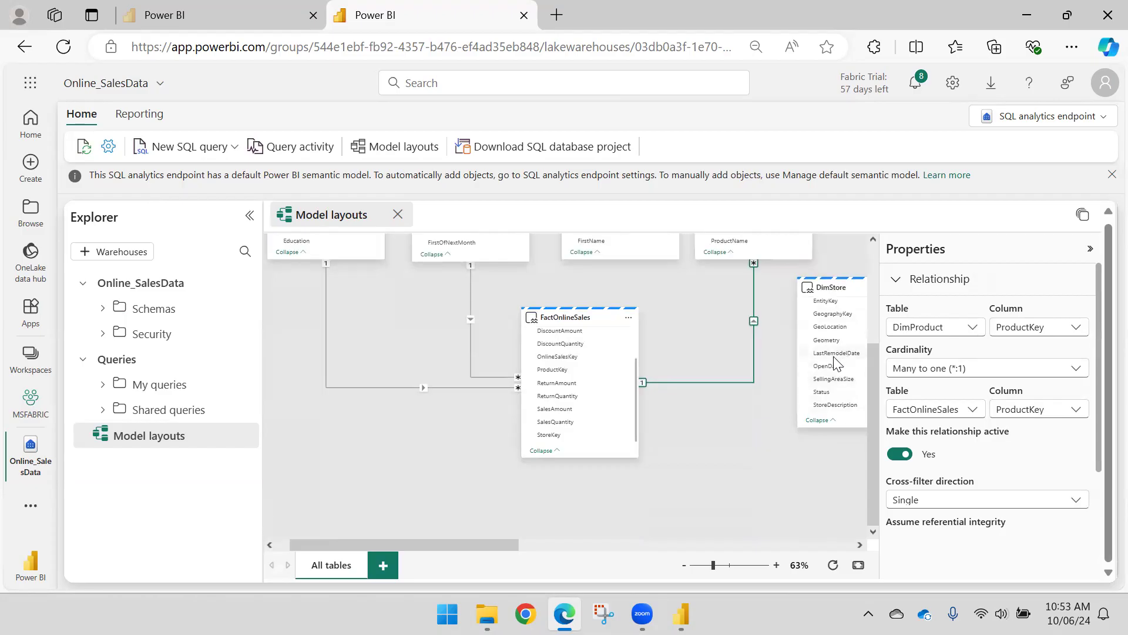
scroll(837, 353, "down", 2)
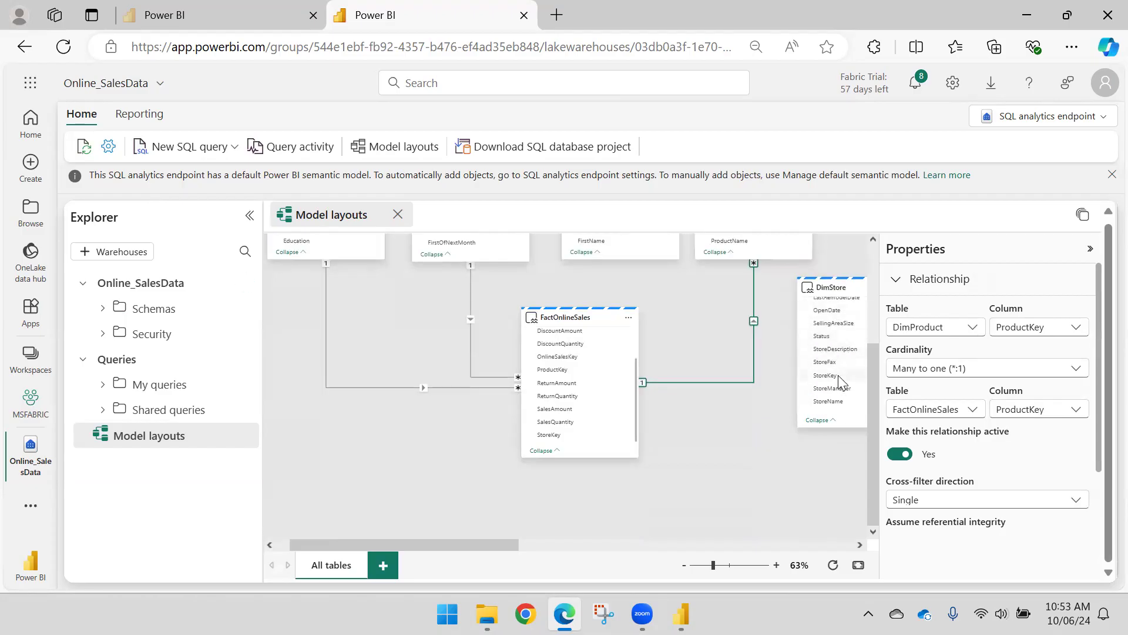
left_click_drag(837, 371, 562, 436)
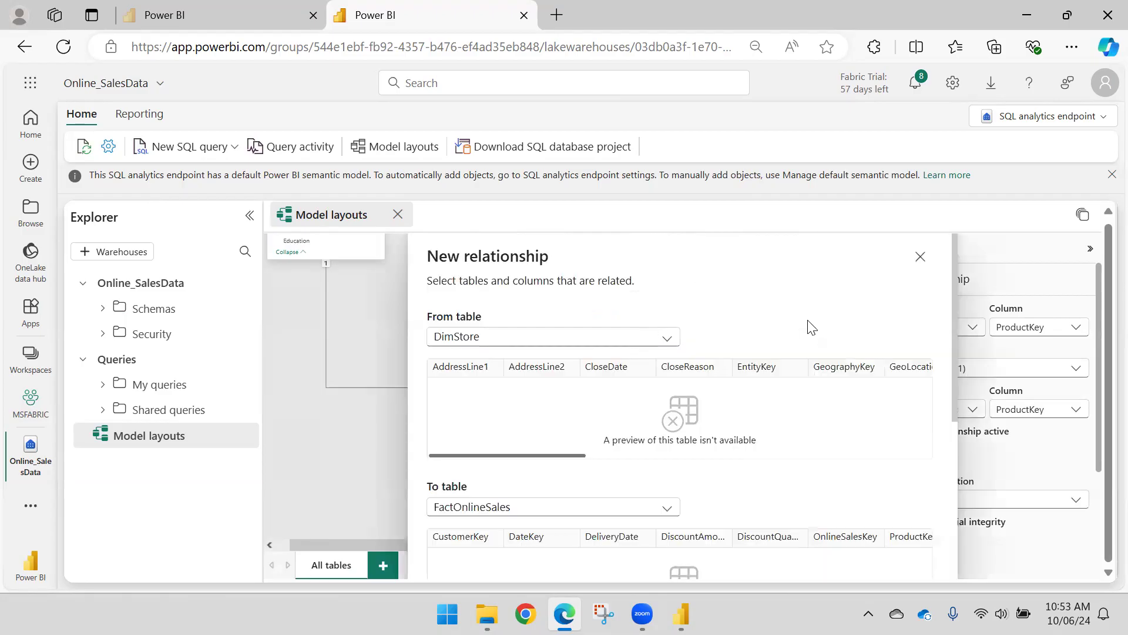
scroll(811, 326, "down", 5)
left_click(575, 389)
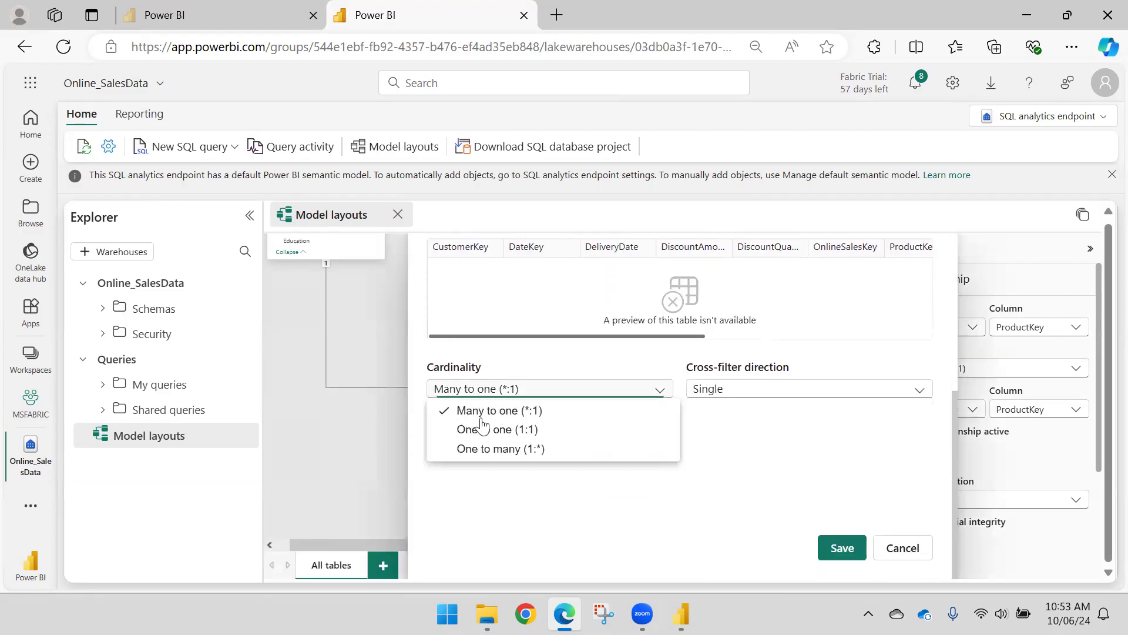
left_click(467, 450)
left_click(845, 546)
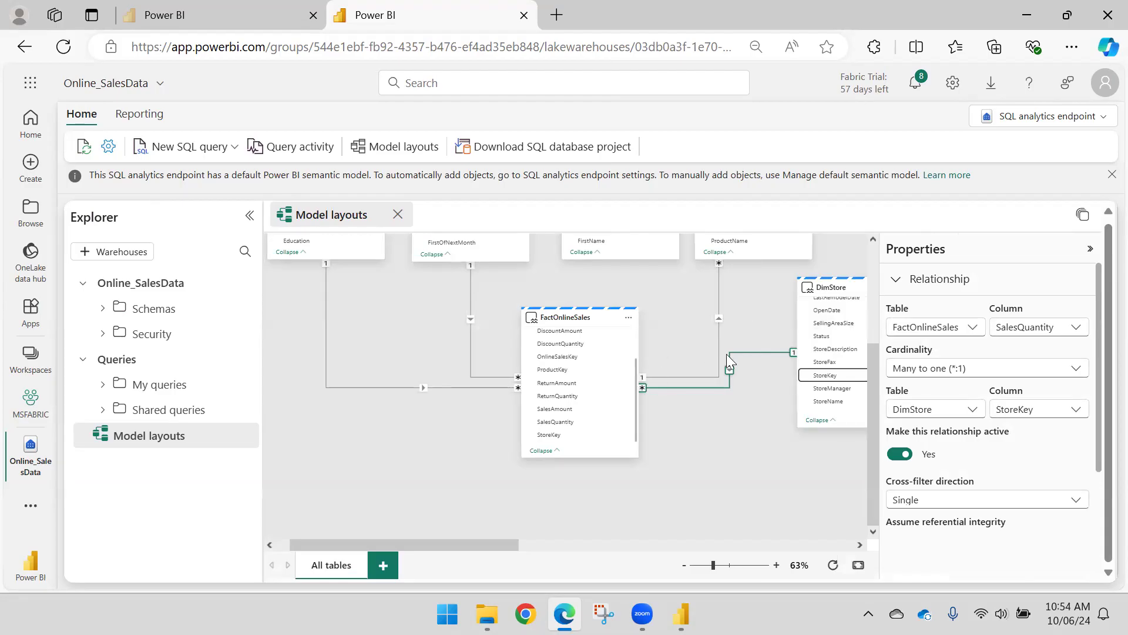
Step: Change the DimProduct to FactOnlineSales relationship's cardinality to One to many (1:*) and apply the change
scroll(721, 333, "up", 5)
scroll(745, 302, "down", 2)
scroll(780, 424, "down", 3)
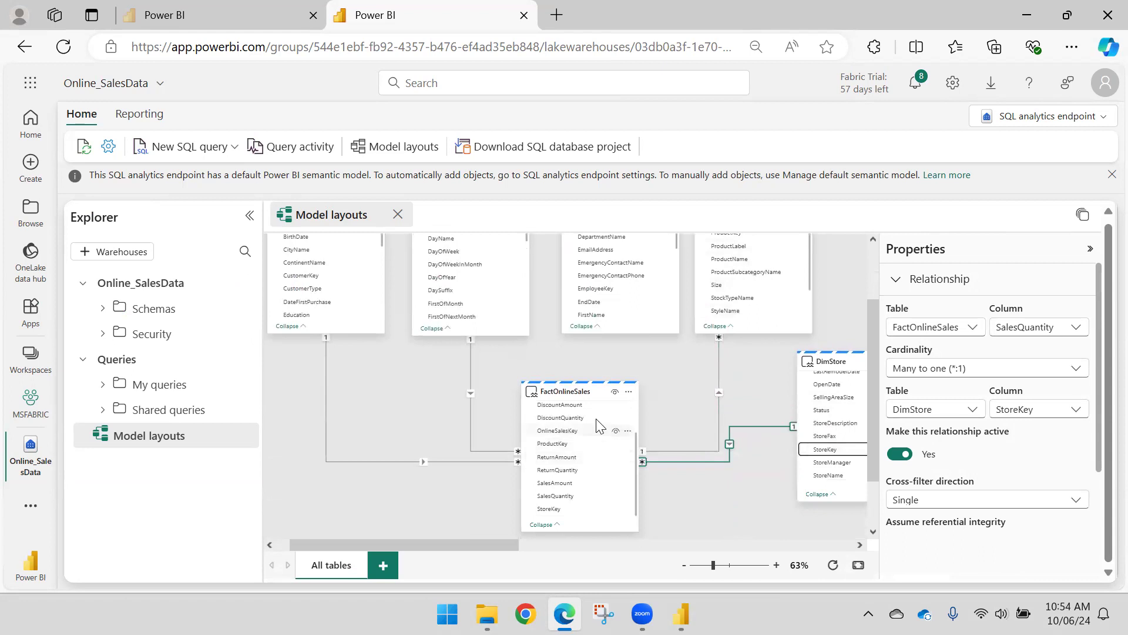
left_click(719, 375)
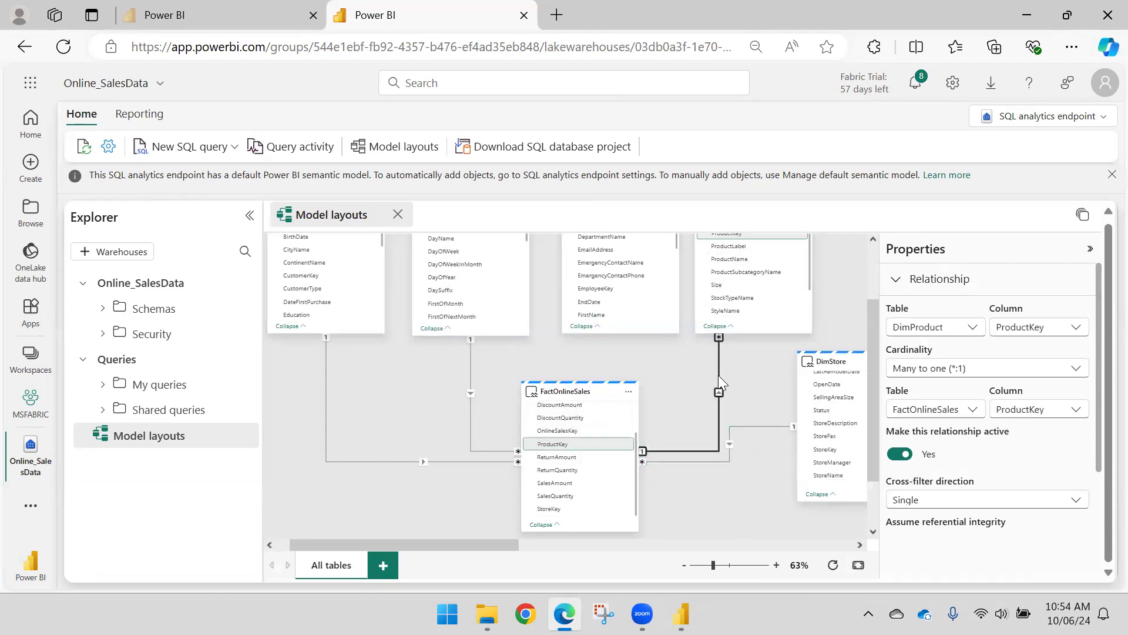
left_click(962, 372)
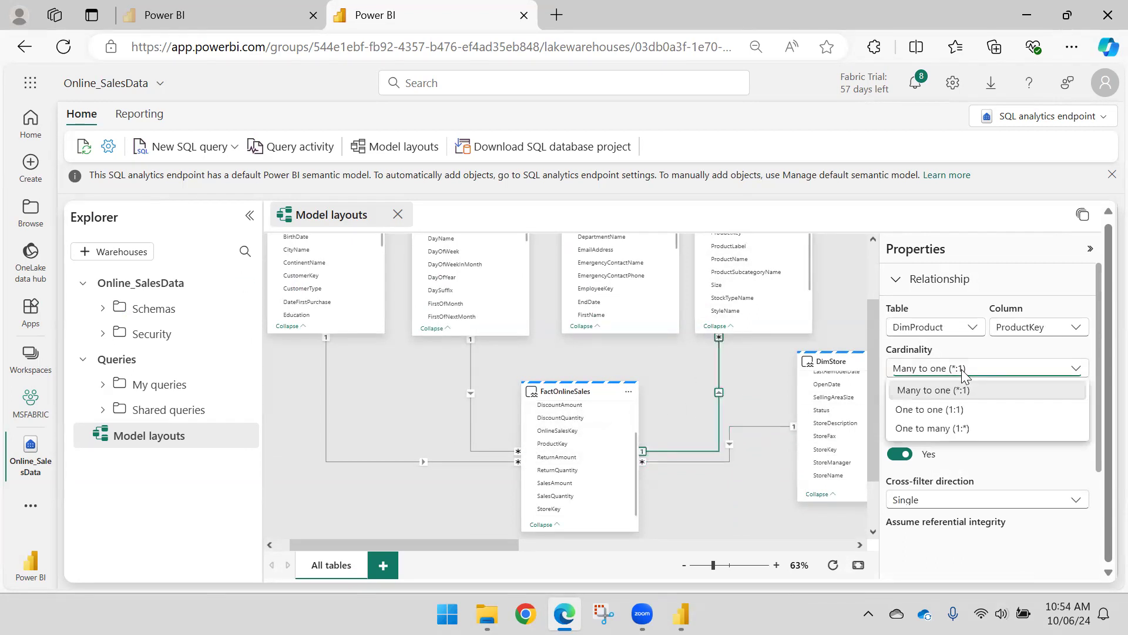
left_click(960, 428)
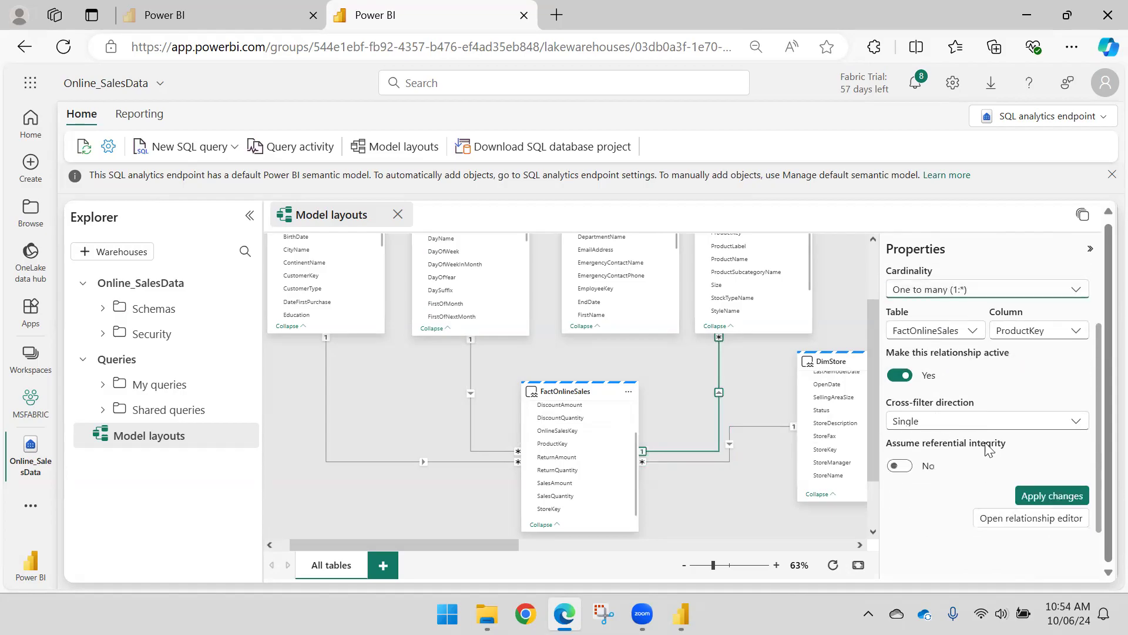
left_click(1033, 497)
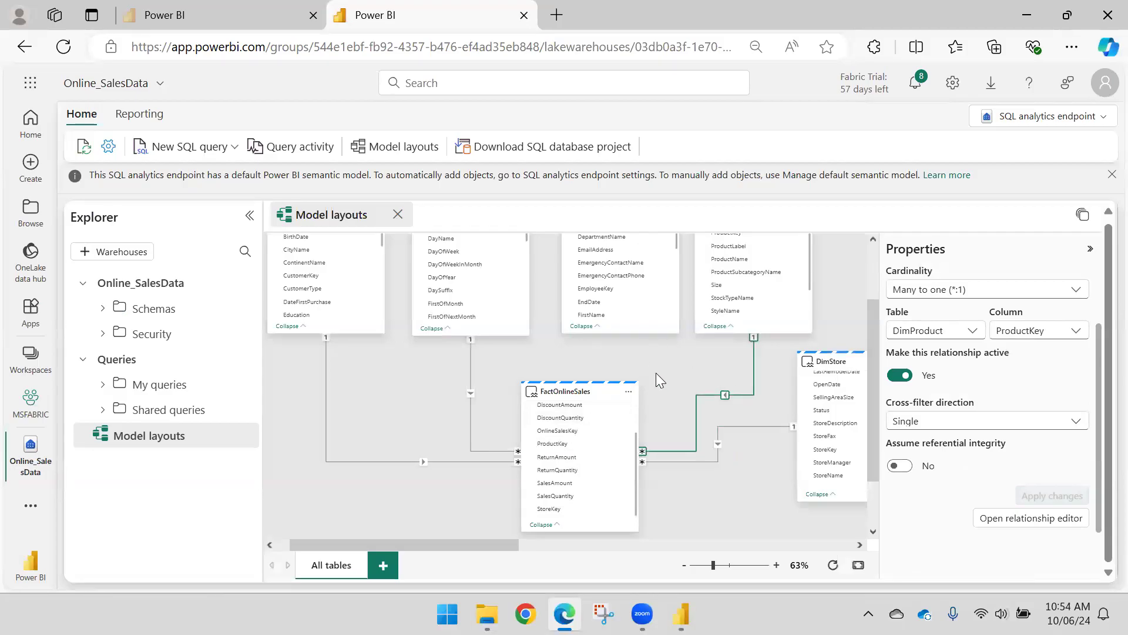
Step: Relate DimEmployee's StoreKey to DimStore's StoreKey with One to many (1:*) cardinality and save the relationship
scroll(655, 372, "up", 3)
scroll(622, 344, "down", 5)
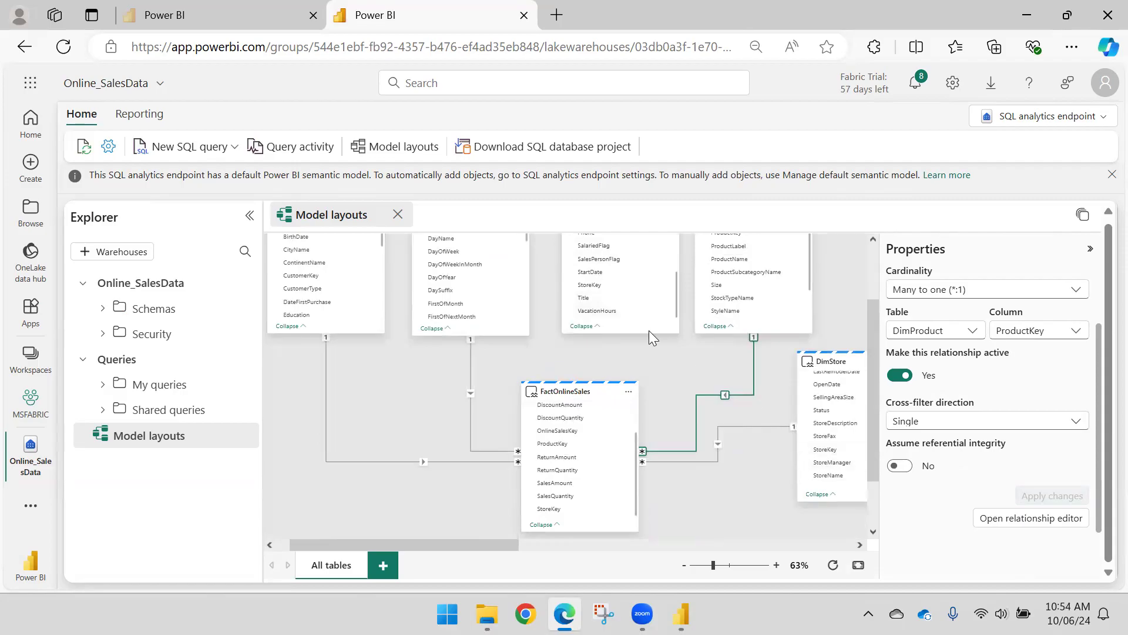
left_click_drag(614, 286, 840, 452)
scroll(773, 468, "down", 5)
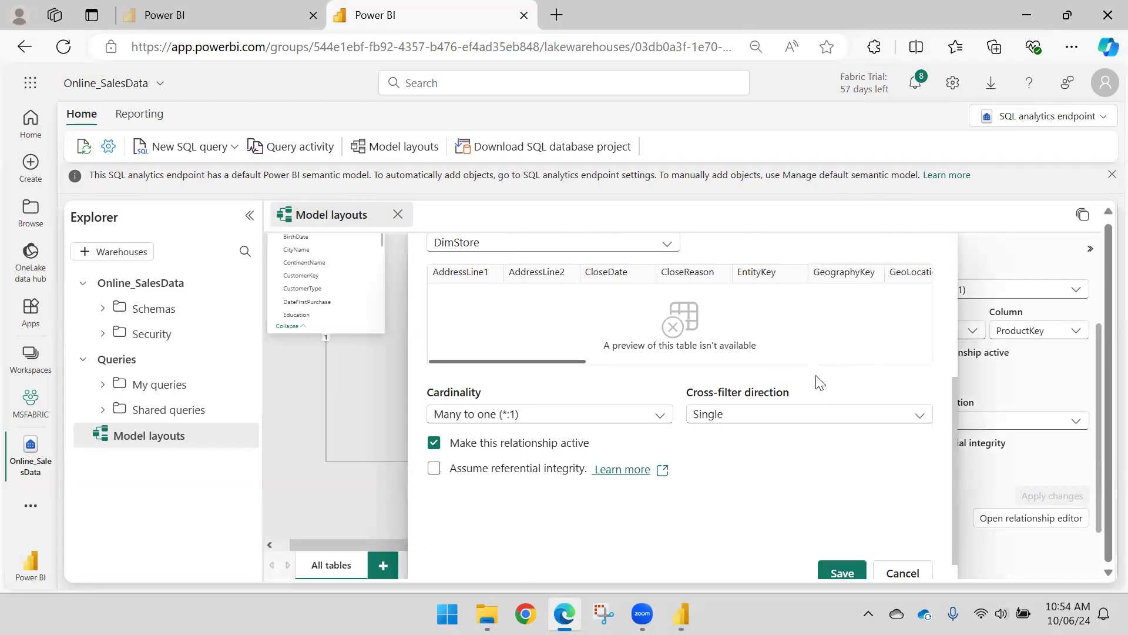
left_click(559, 391)
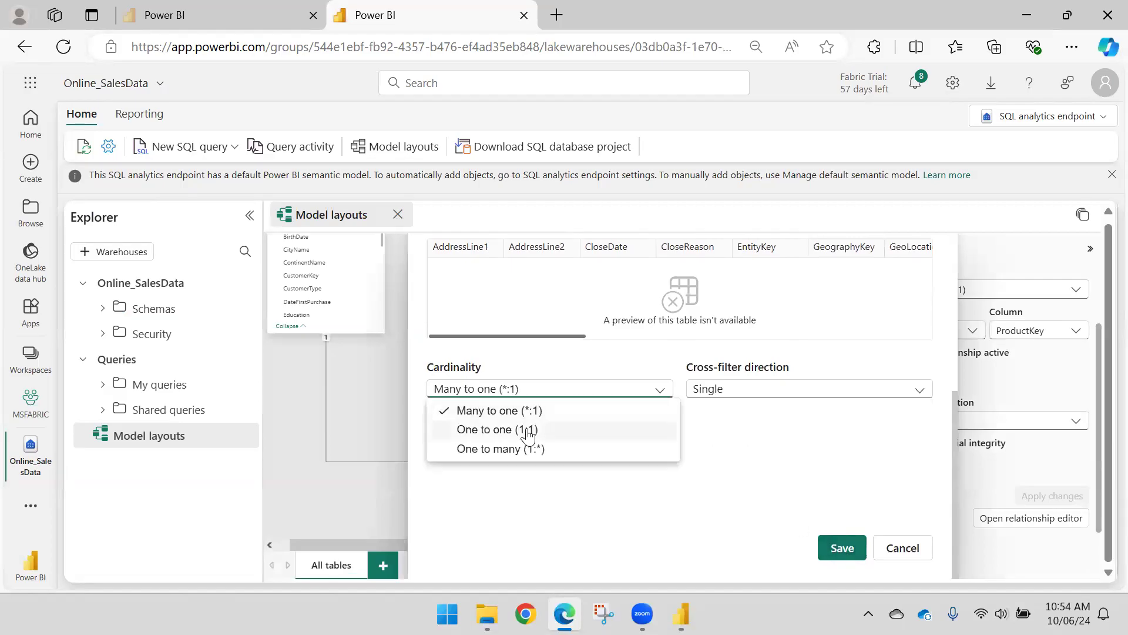
left_click(506, 451)
left_click(831, 547)
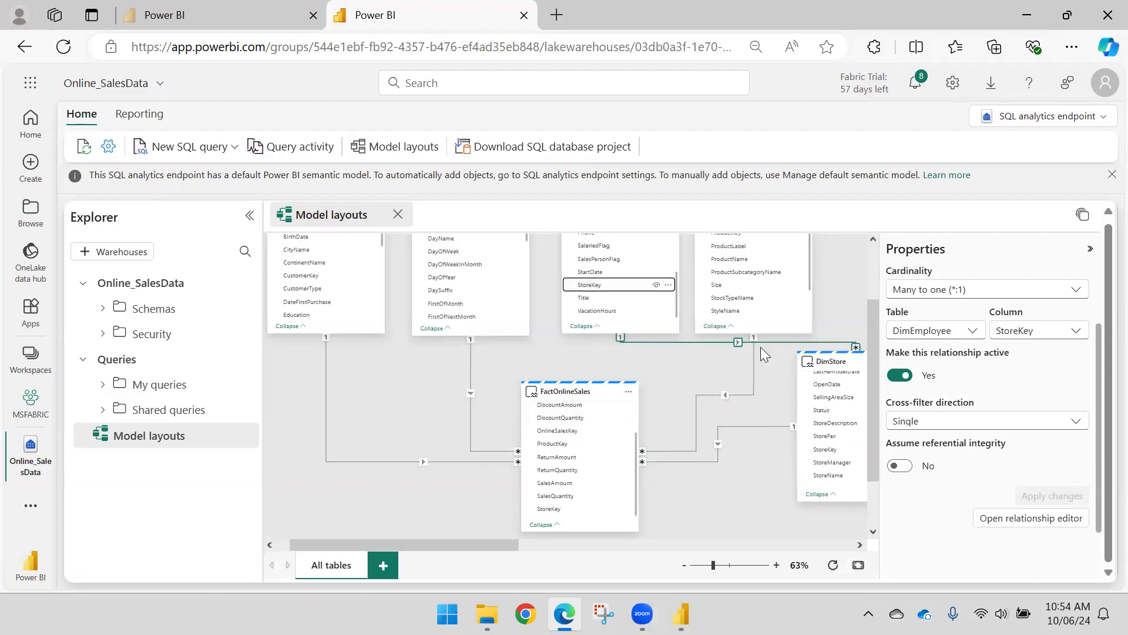
Step: Move the DimEmployee card below DimStore, clear of the other tables, and deselect everything in the diagram
scroll(731, 433, "down", 3)
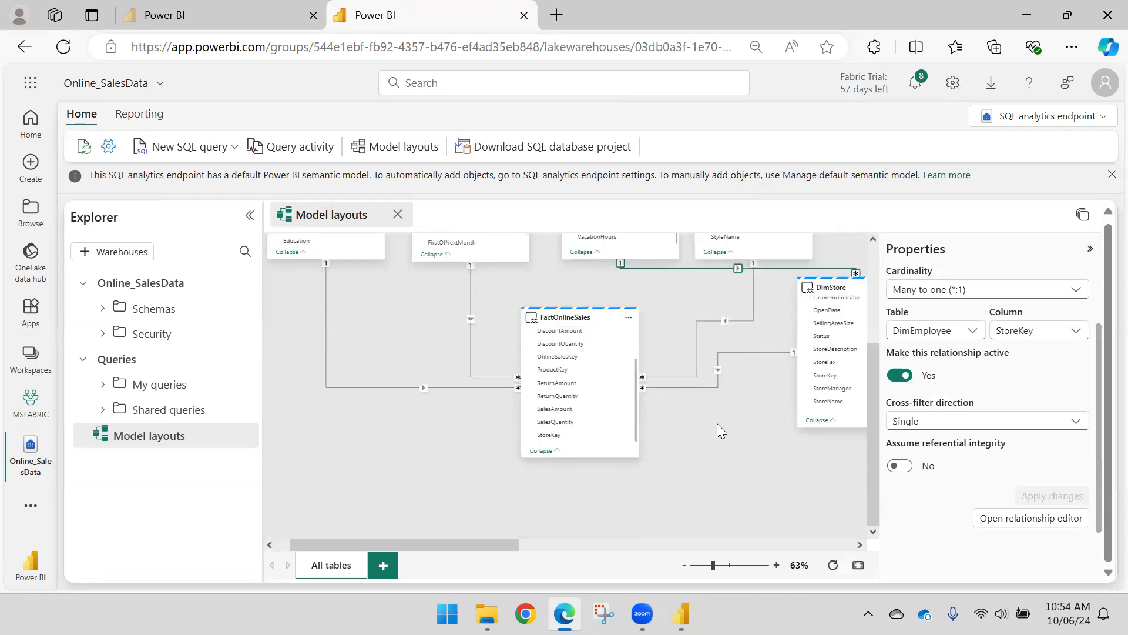
scroll(717, 423, "up", 5)
left_click_drag(621, 278, 754, 591)
scroll(618, 353, "down", 5)
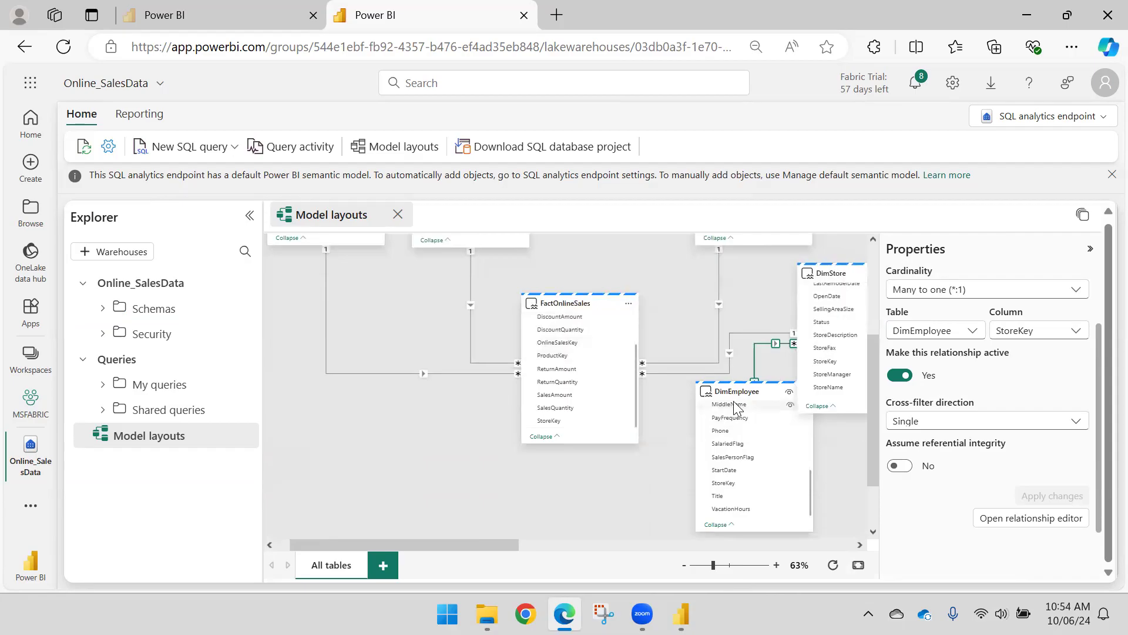
left_click_drag(735, 405, 716, 456)
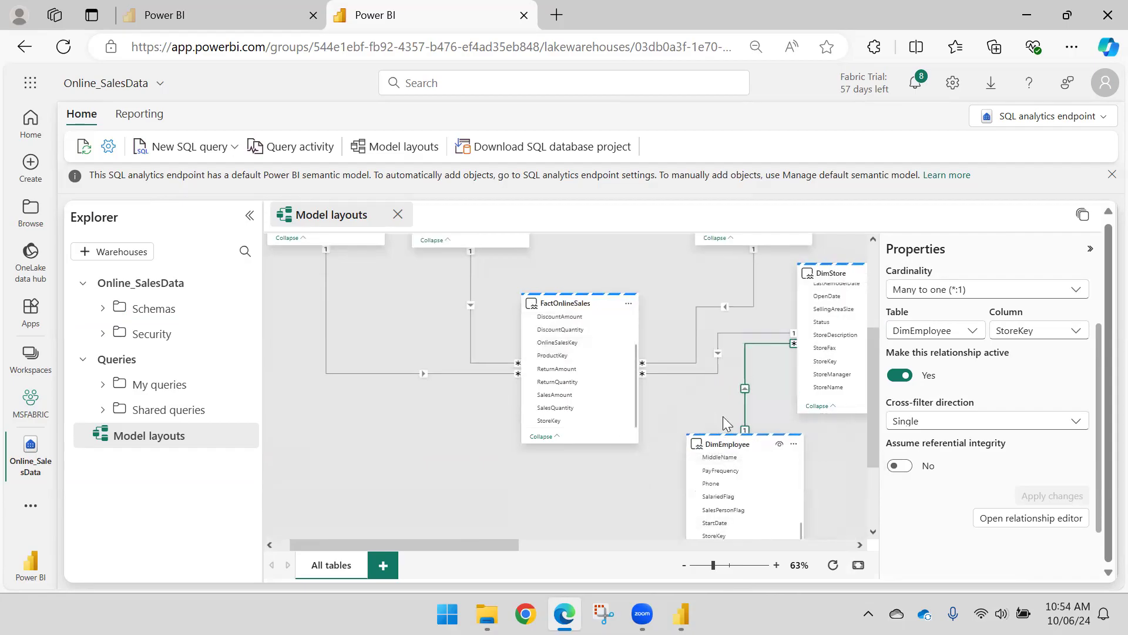
left_click(424, 450)
scroll(423, 447, "down", 1)
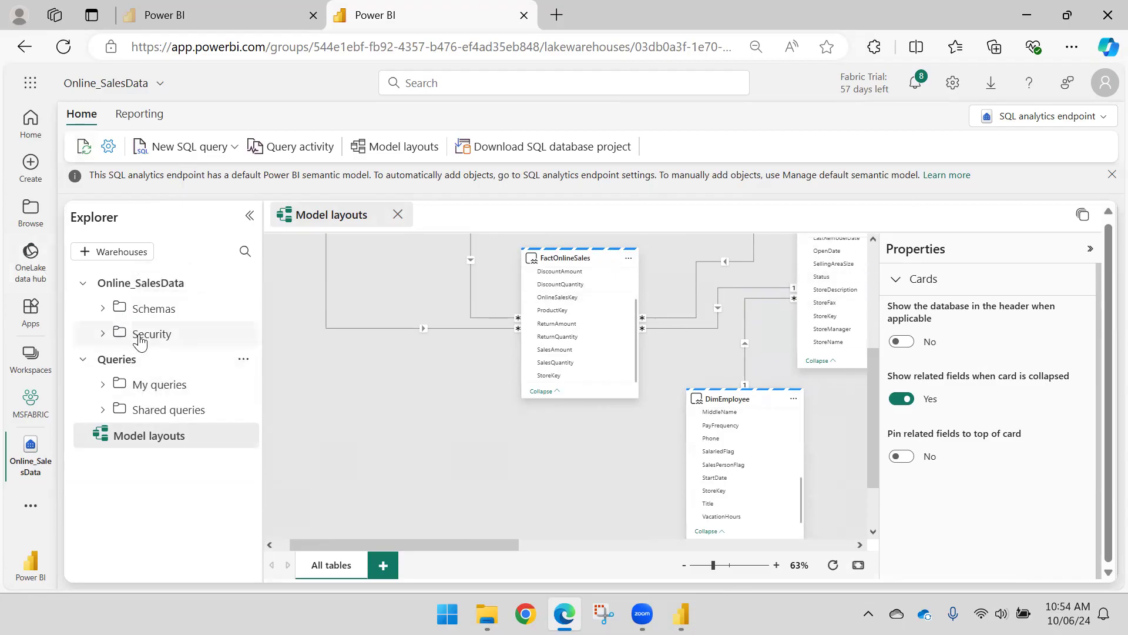
Step: Examine the tables in the dbo schema of Online_SalesData alongside the model diagram
left_click(117, 314)
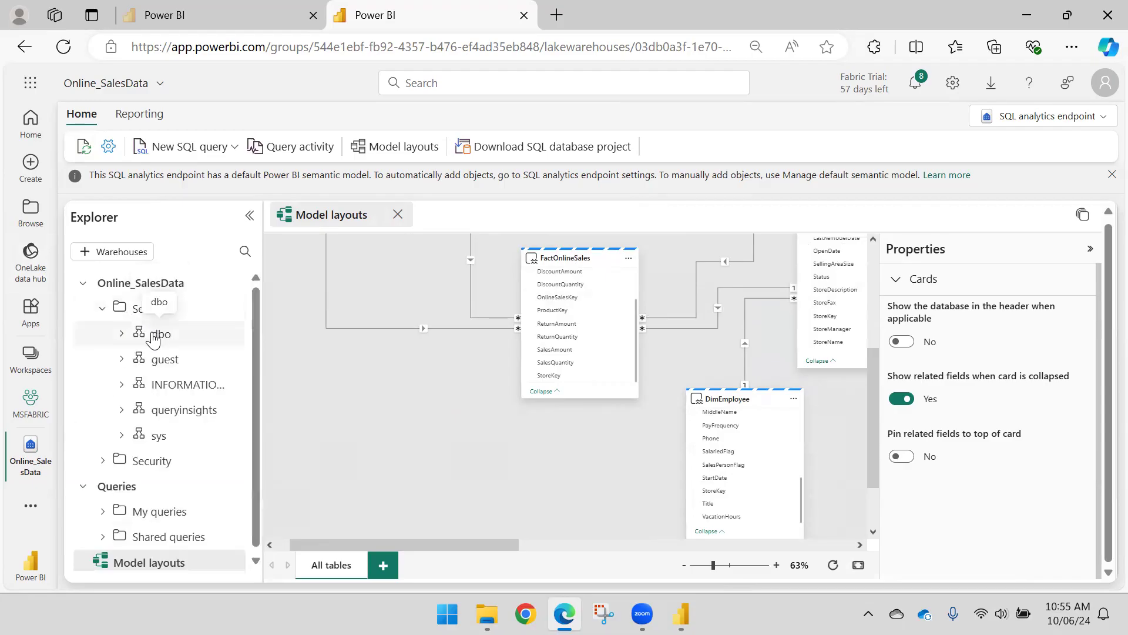
left_click(117, 336)
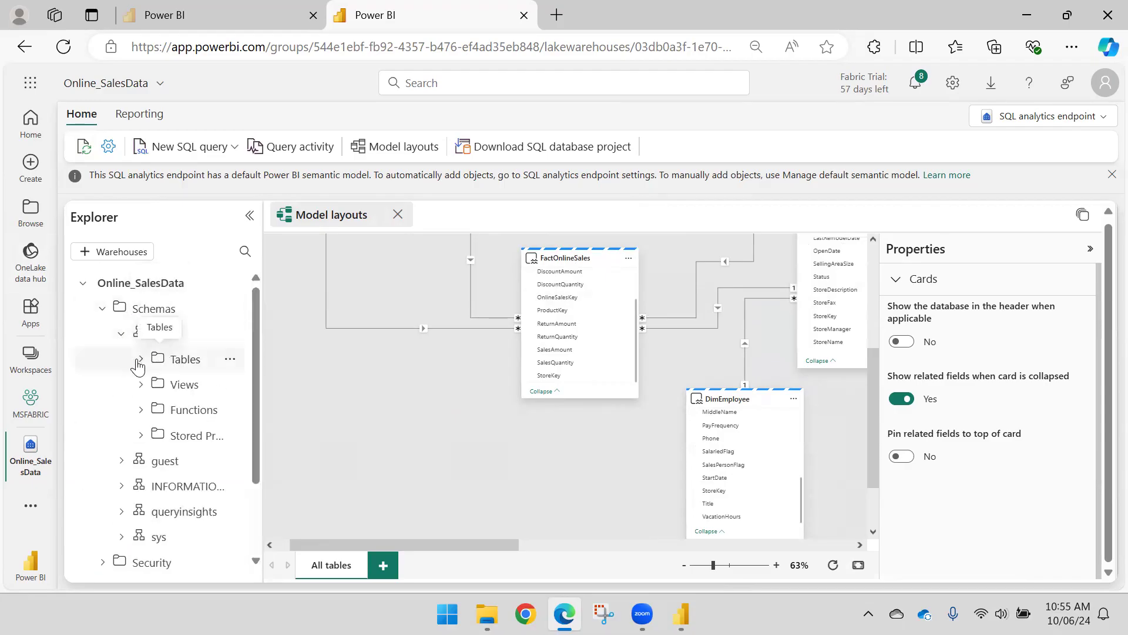
left_click(174, 362)
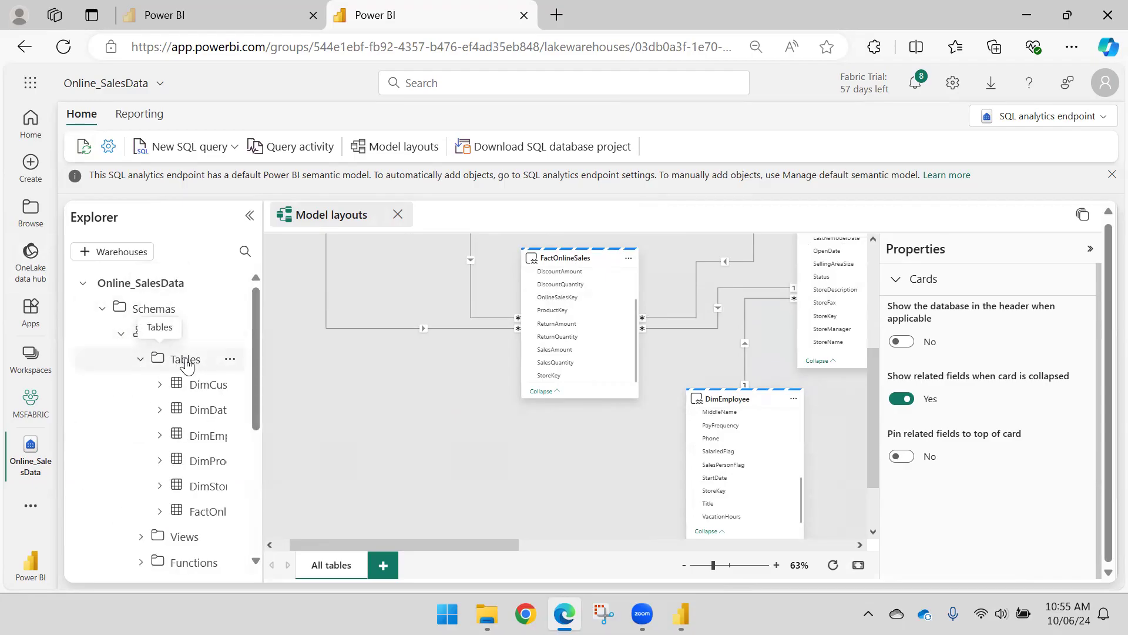
double_click(130, 286)
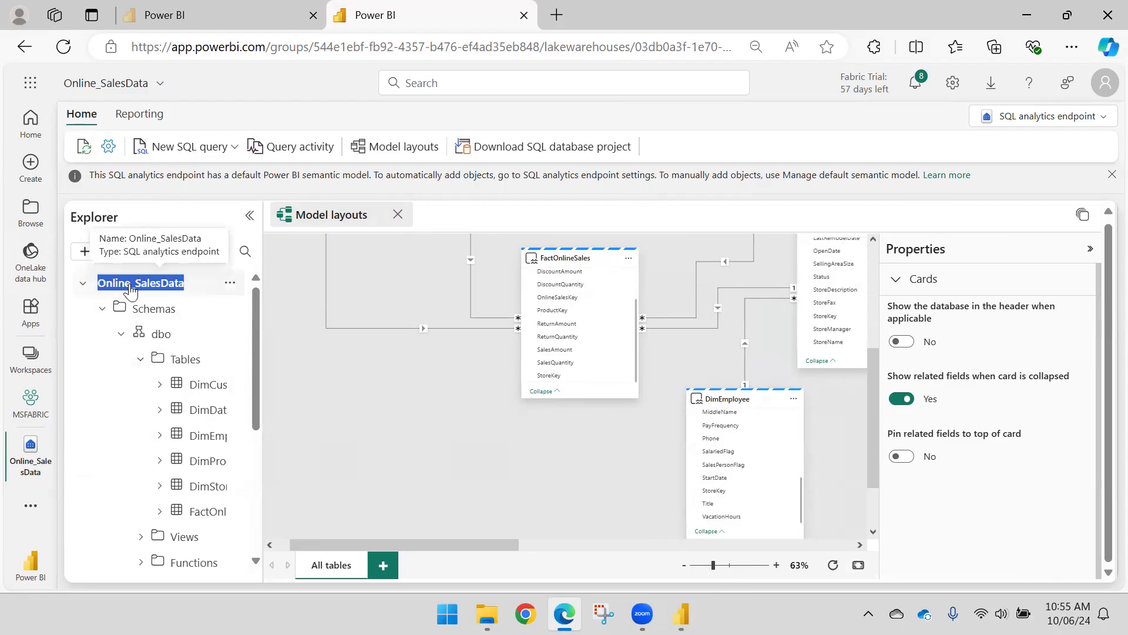
scroll(458, 300, "down", 2)
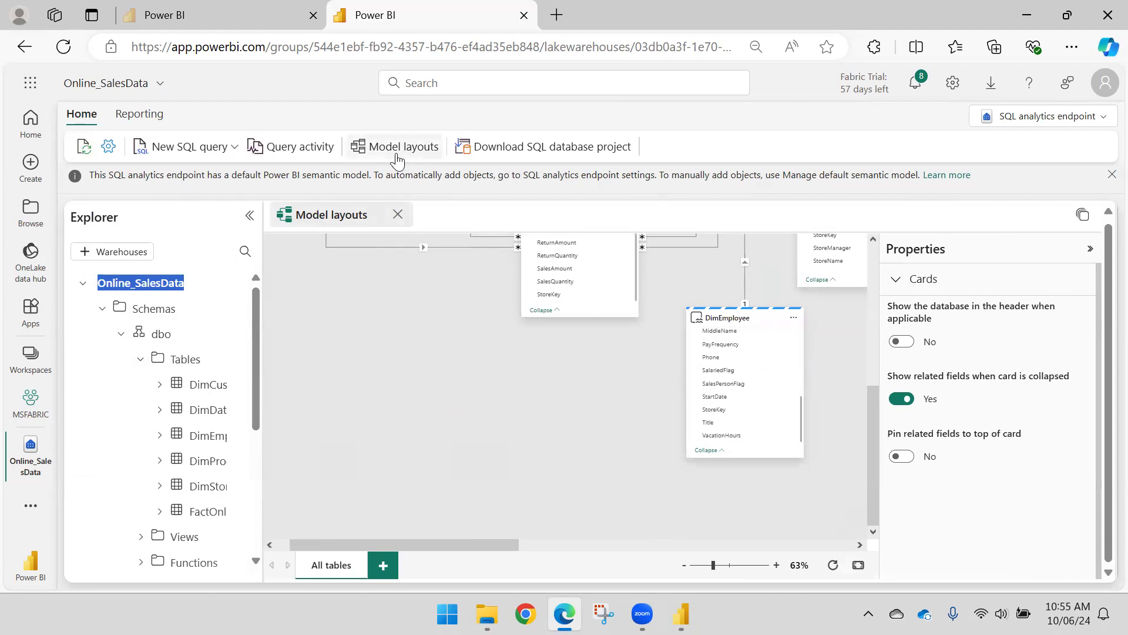
scroll(164, 390, "down", 3)
scroll(177, 393, "down", 2)
scroll(193, 400, "up", 6)
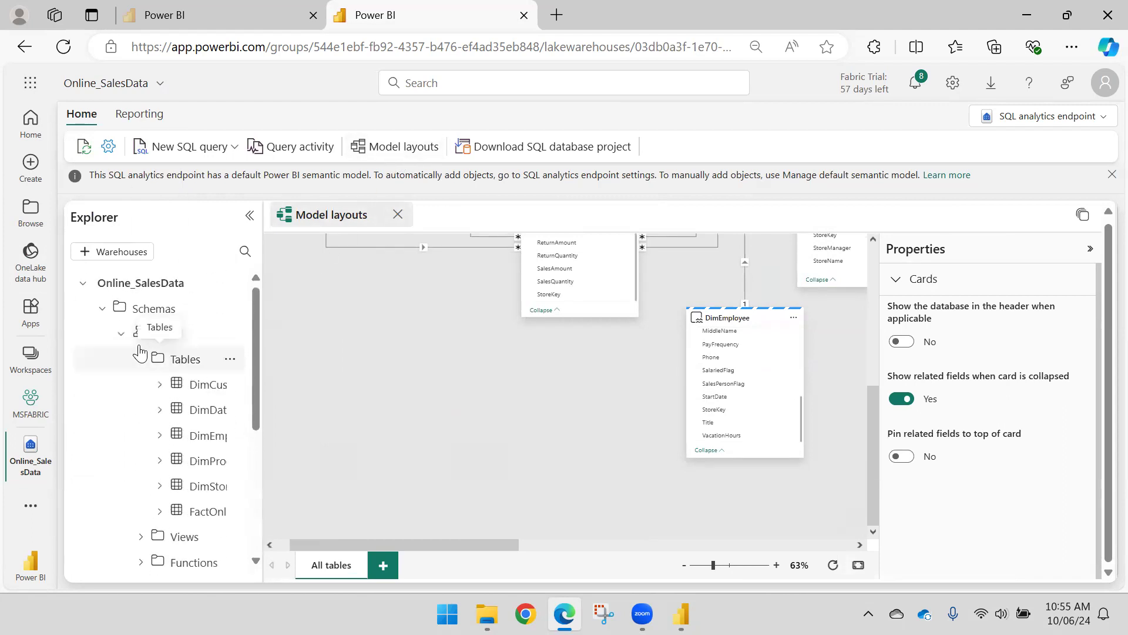
left_click(121, 334)
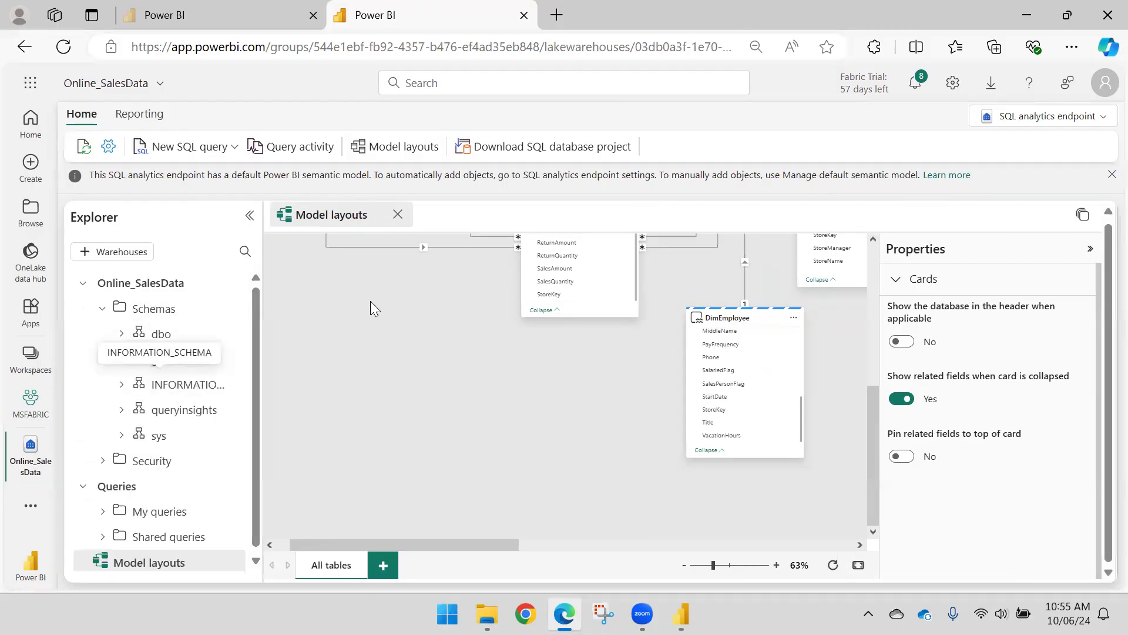
Step: Create a new SQL query and close the Model layouts view
left_click(234, 147)
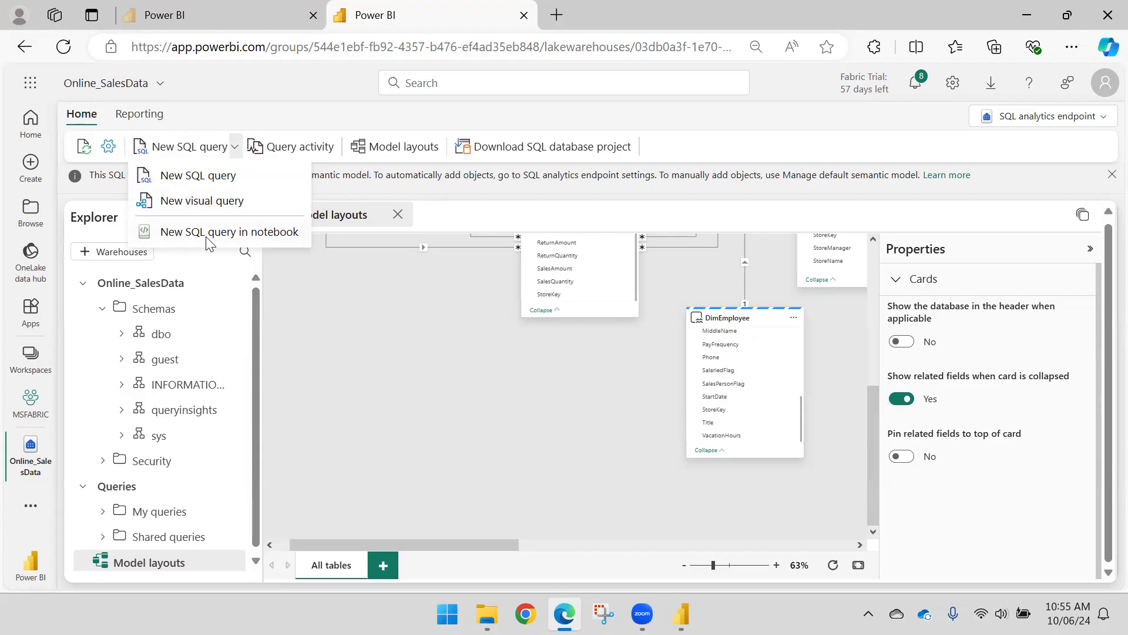
left_click(212, 177)
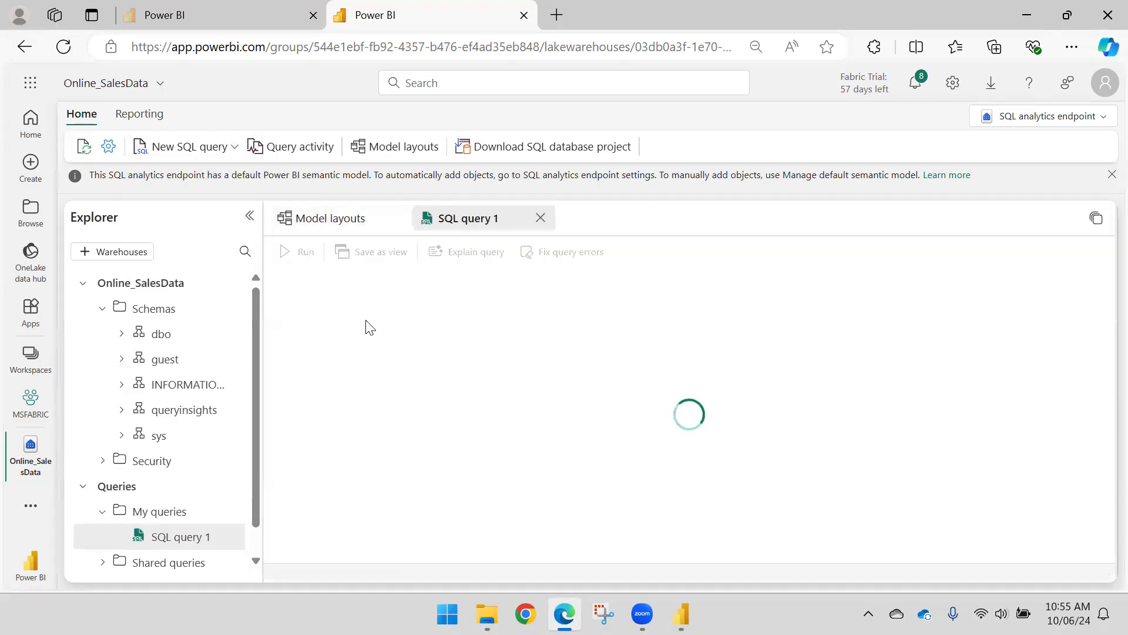
left_click(398, 218)
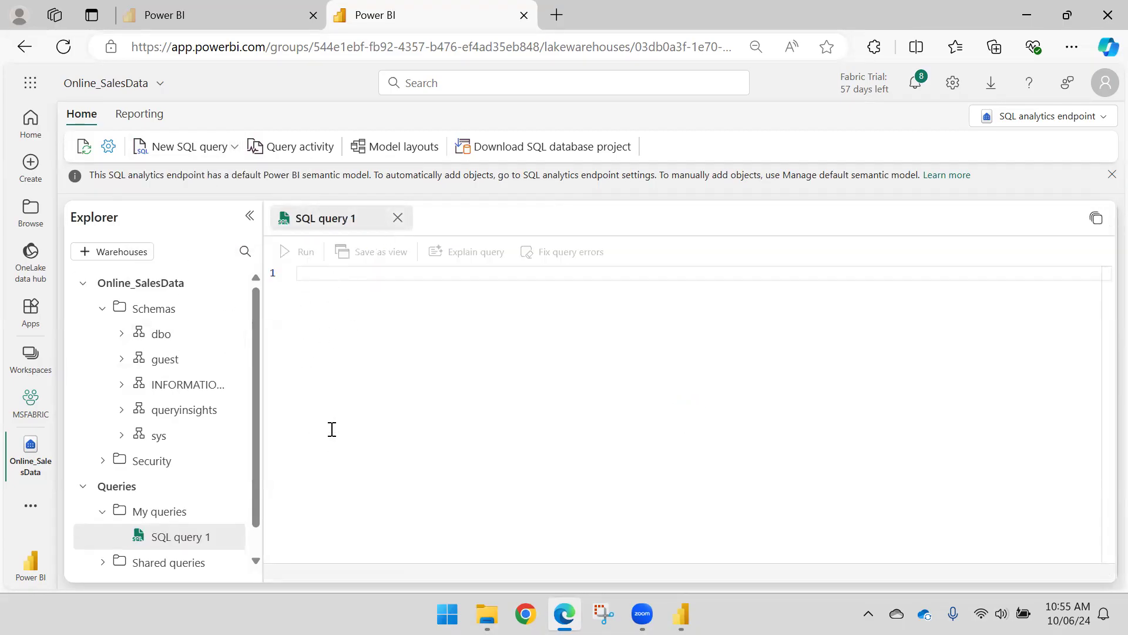
Step: Rename the new SQL query as QueryOnlineSalesFactTable
scroll(146, 403, "down", 1)
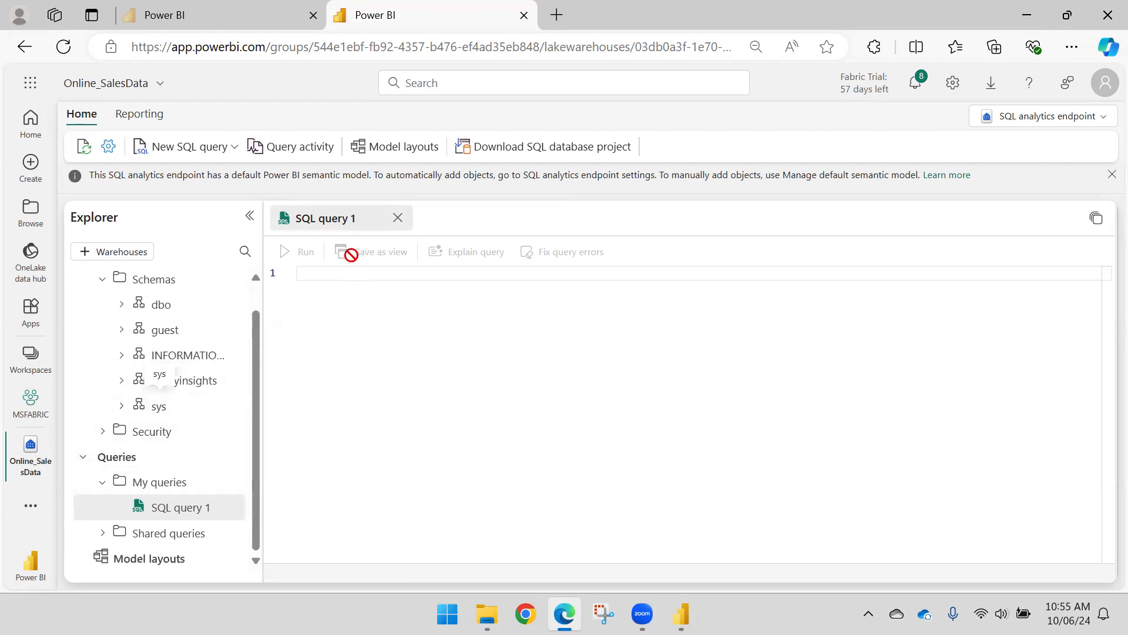
double_click(352, 220)
left_click(170, 506)
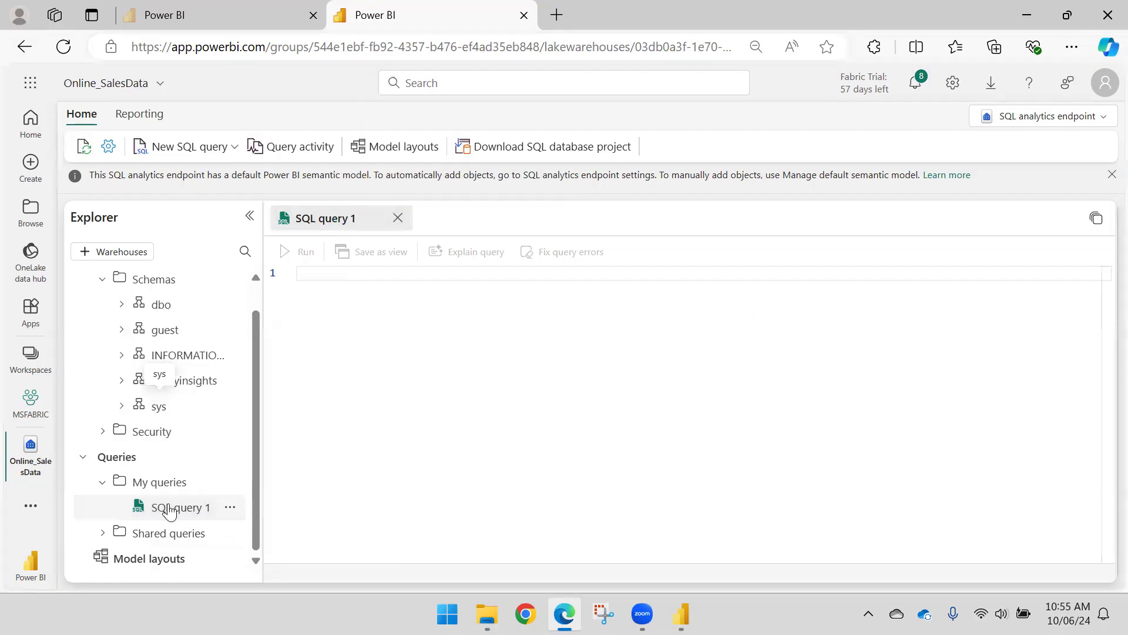
left_click(230, 507)
left_click(269, 434)
left_click_drag(565, 355, 464, 347)
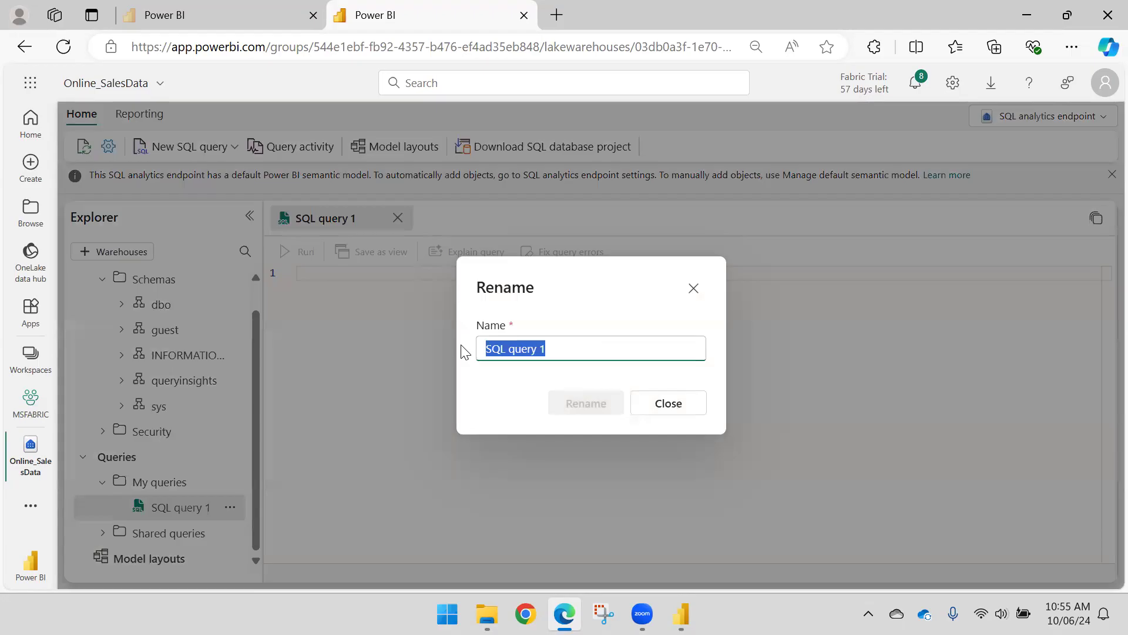
type("QUe")
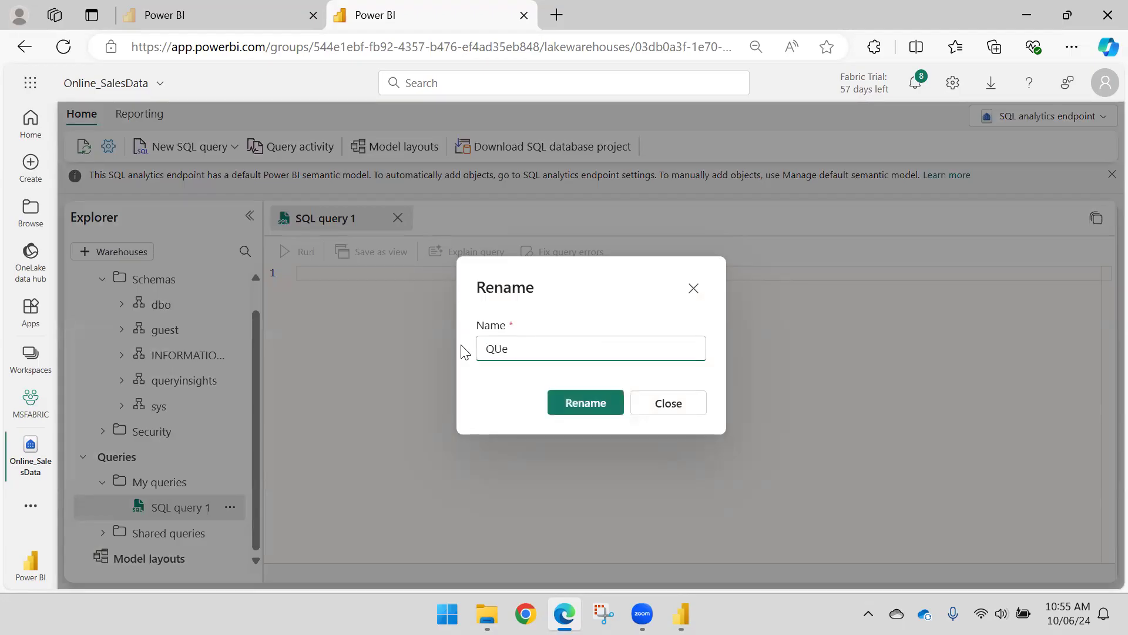
type("ueryOnlineSalesFactTable")
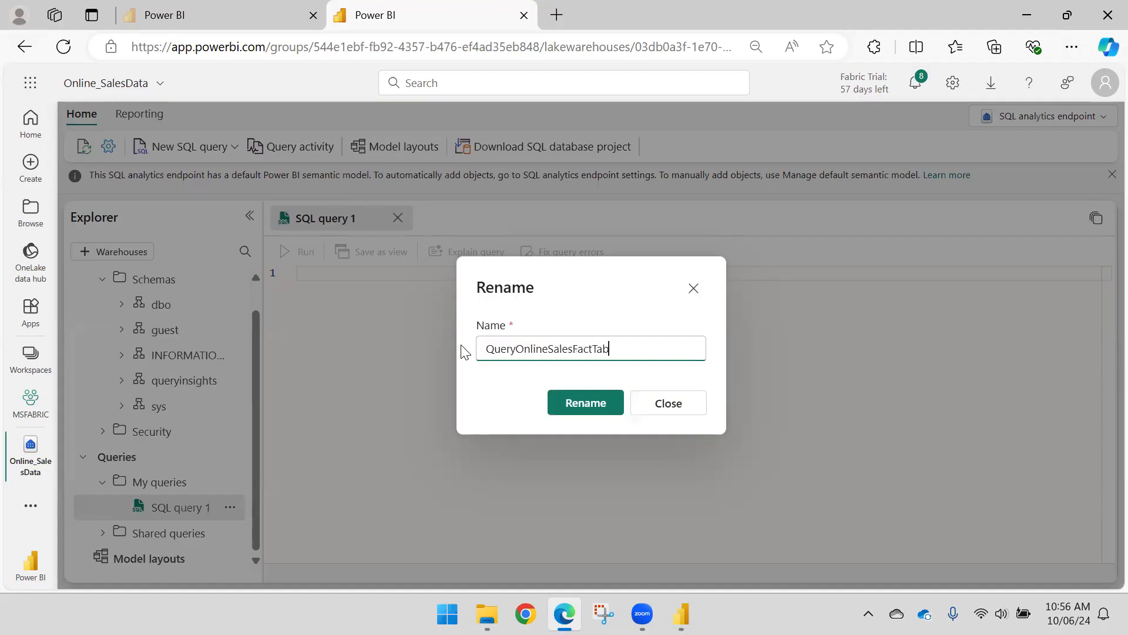
left_click(594, 411)
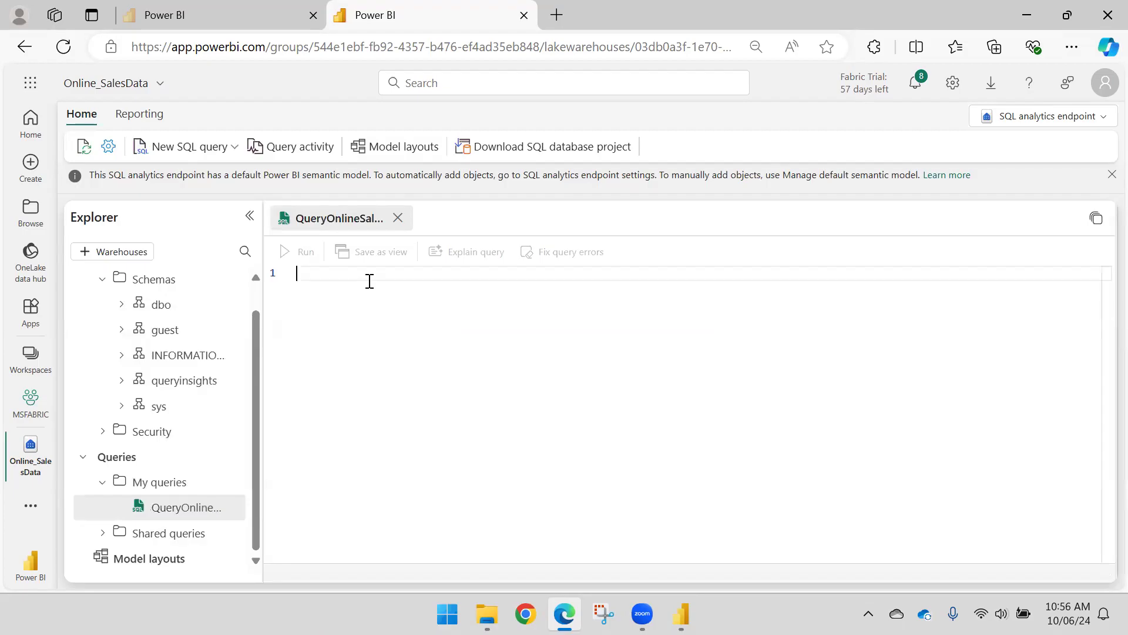
Step: Write the statement SELECT * FROM dbo.FactOnlineSales; on the first line of the query
type("SELE")
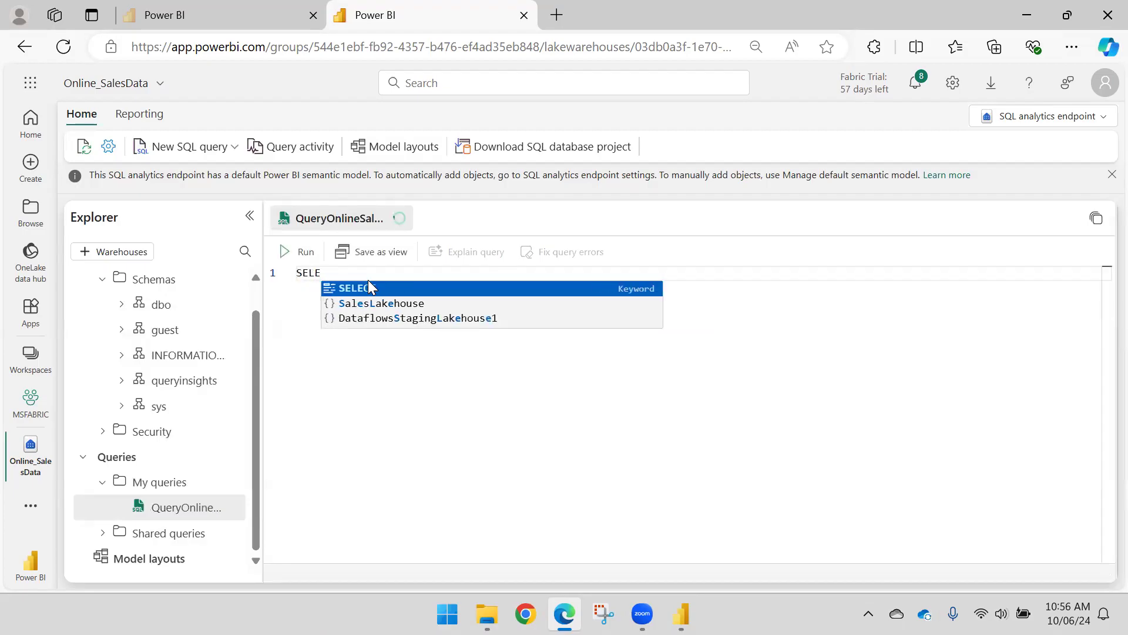
type("CT * FROM")
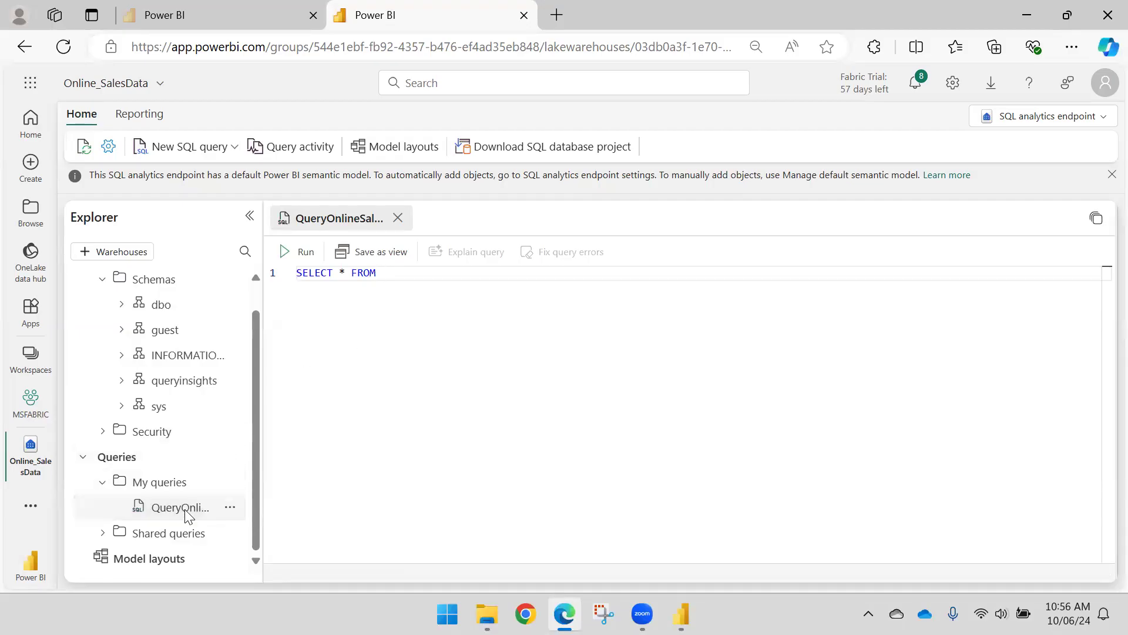
scroll(184, 511, "up", 1)
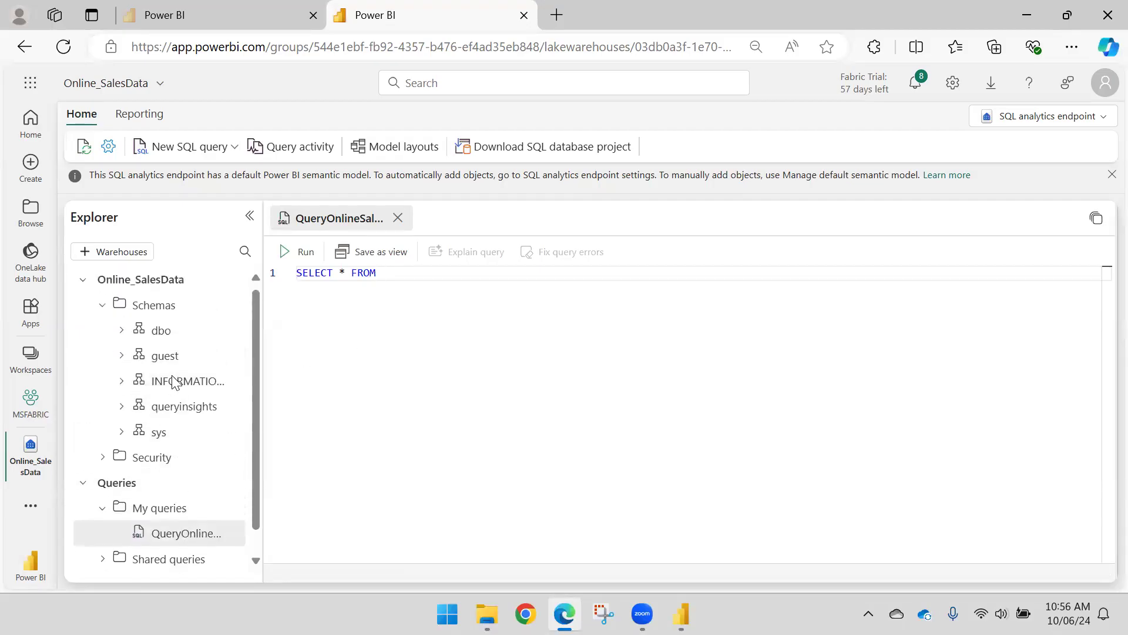
left_click(122, 335)
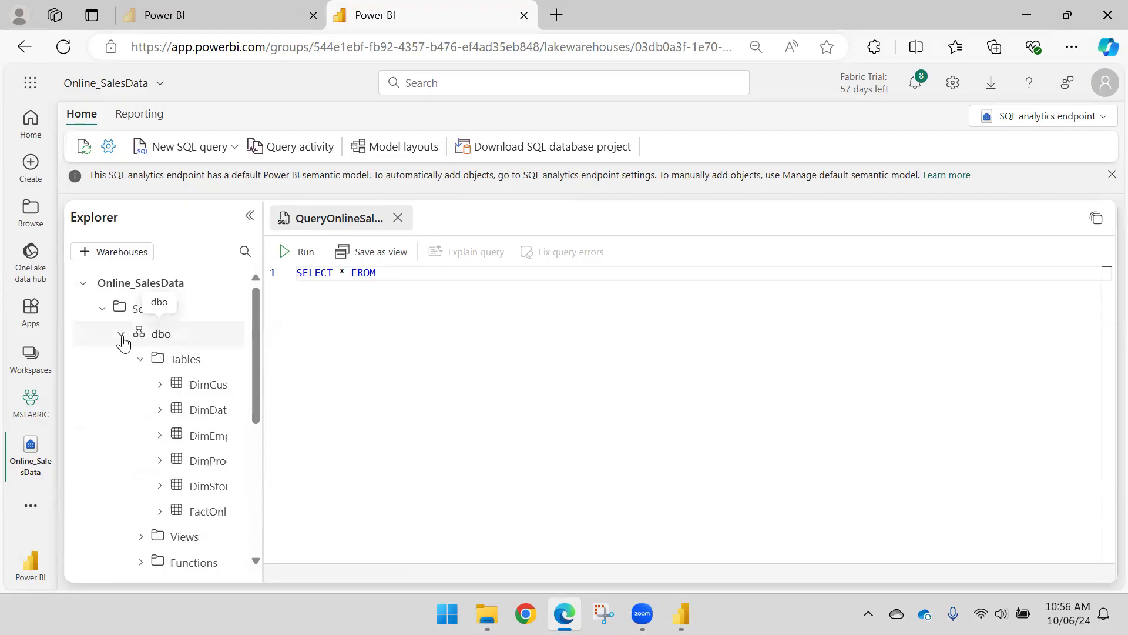
left_click(122, 335)
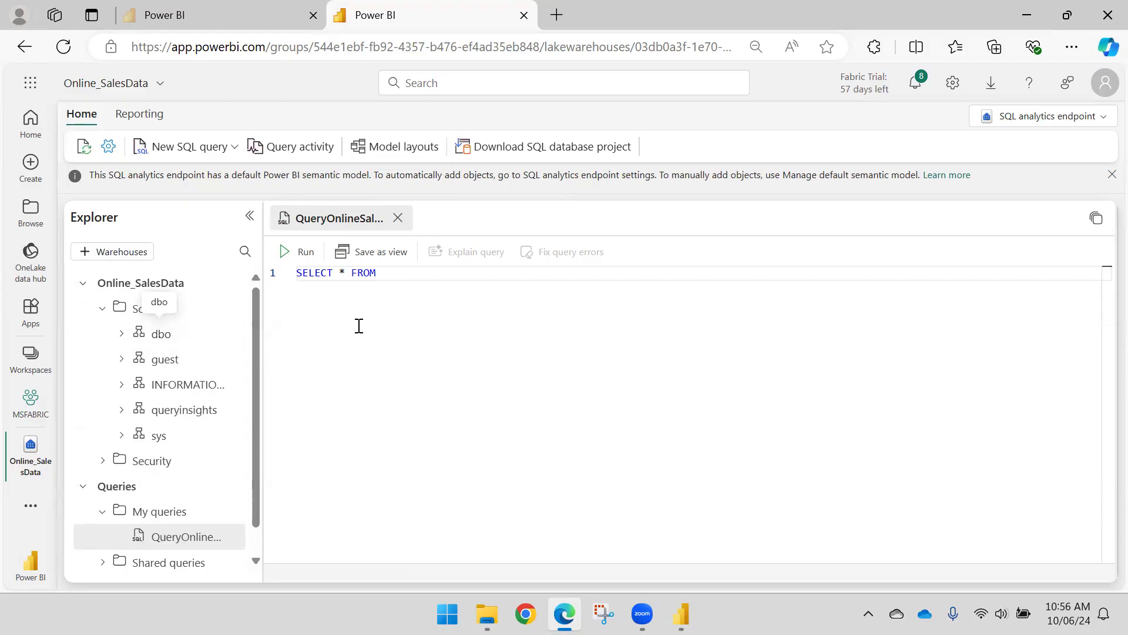
left_click(573, 280)
type("dbo.")
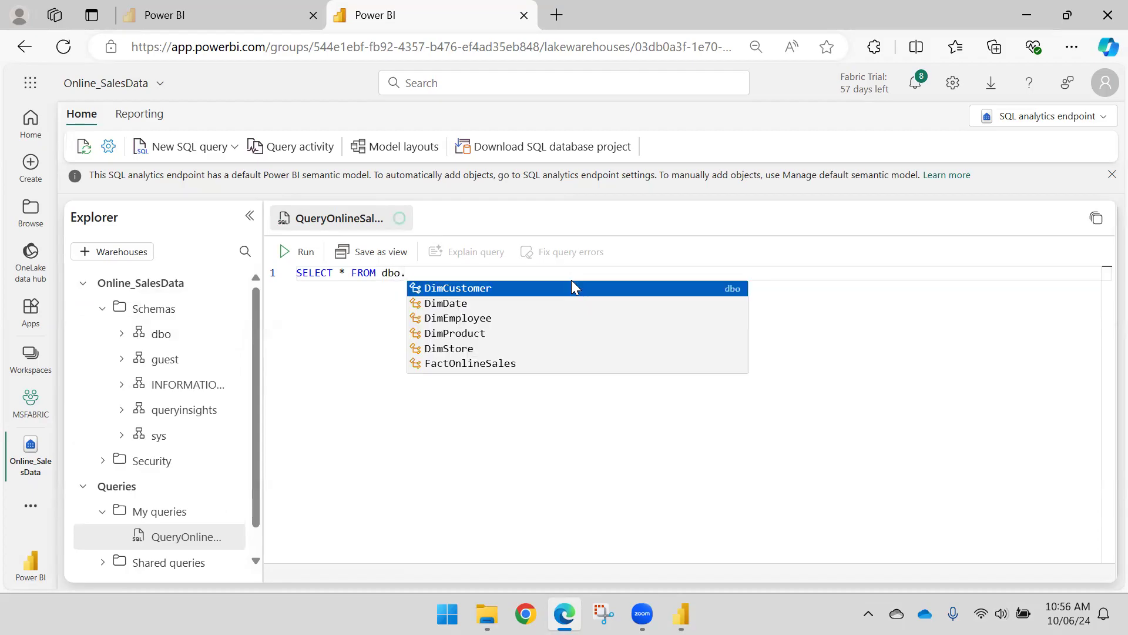
key("Down")
key("Down")
key("Down")
key("Down")
key("Down")
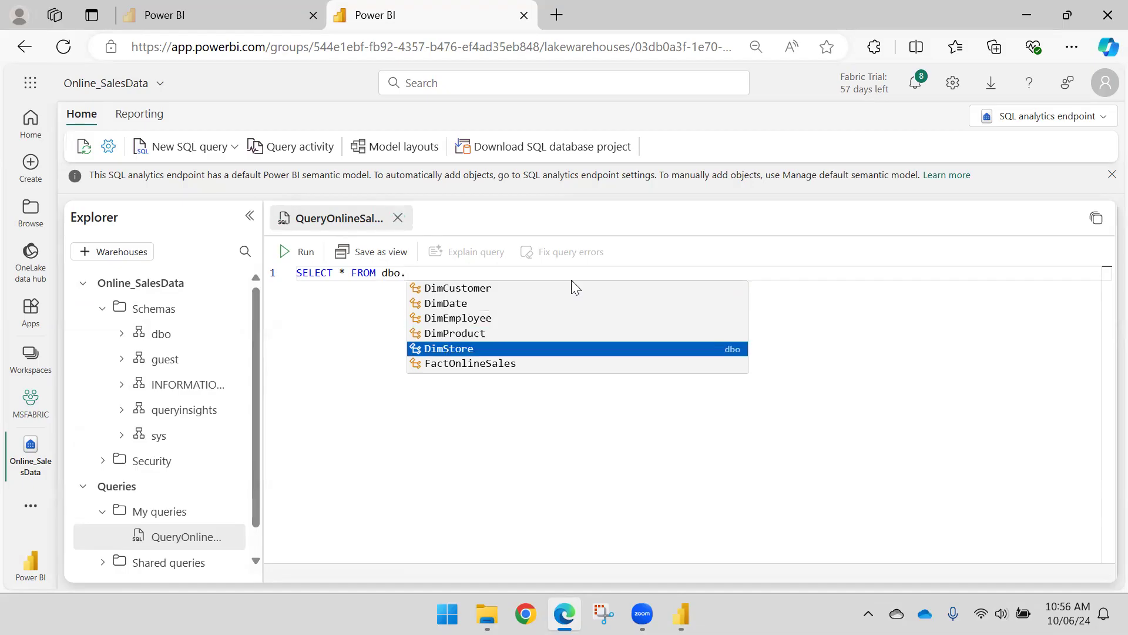
key("Return")
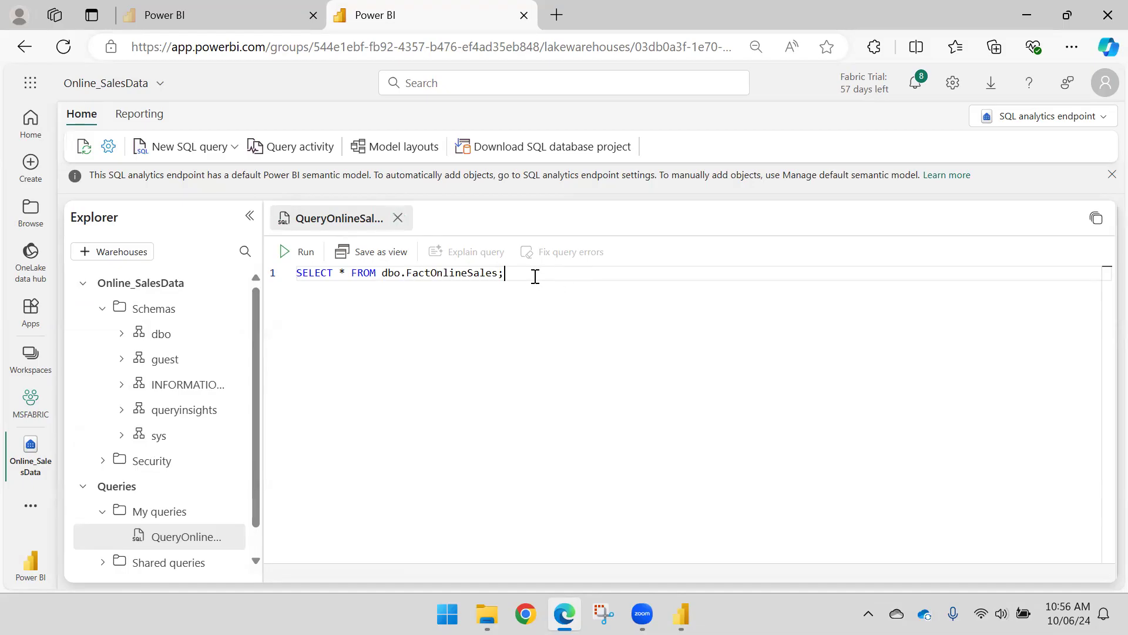
Step: Limit the FactOnlineSales statement to the first 100 rows by adding TOP 100 after SELECT
double_click(467, 274)
left_click_drag(515, 272, 294, 272)
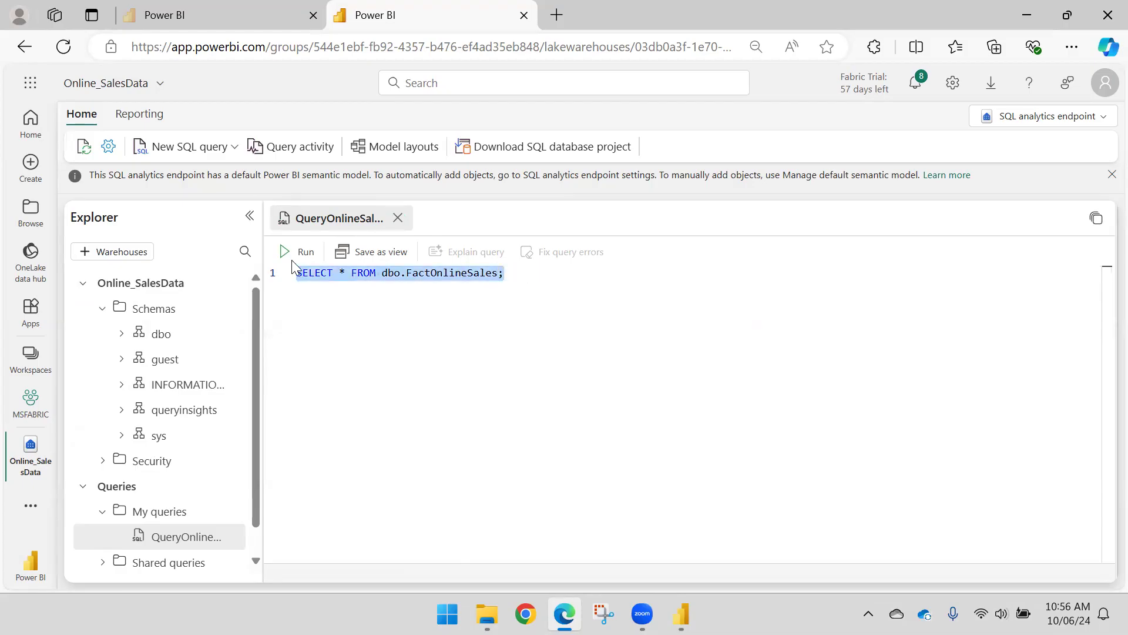
left_click(453, 273)
type("TOP")
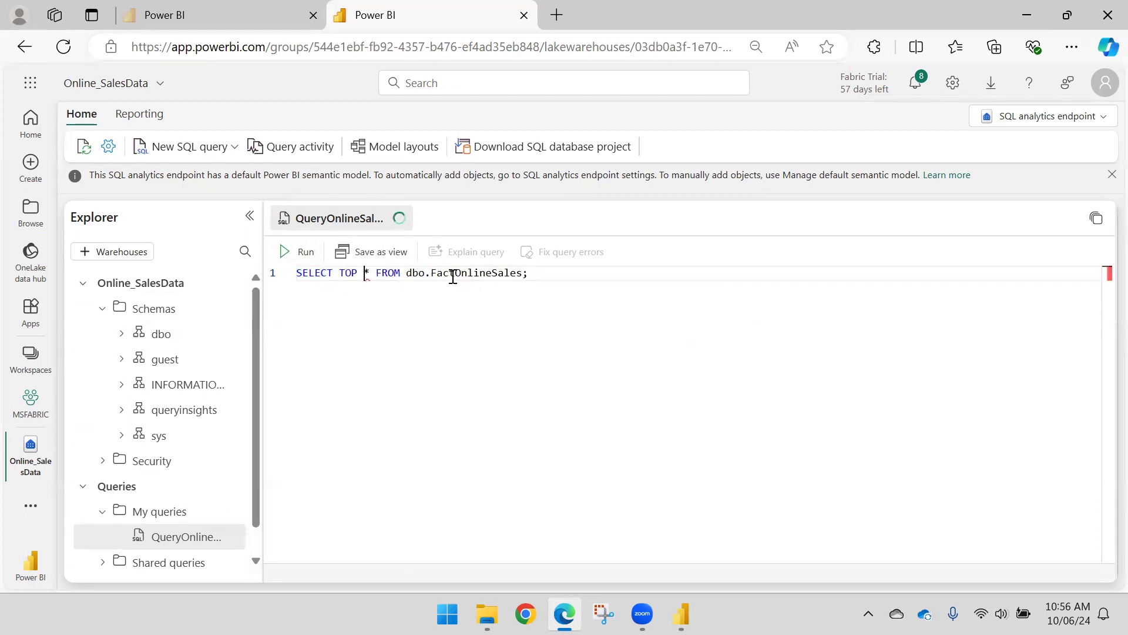
type(" 10")
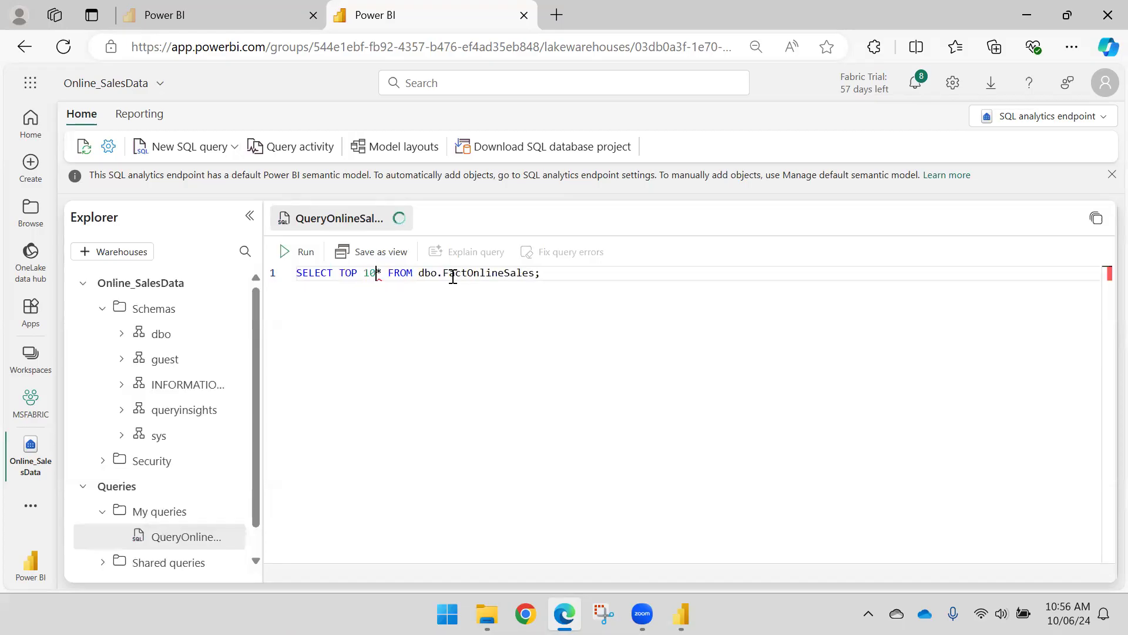
type("0")
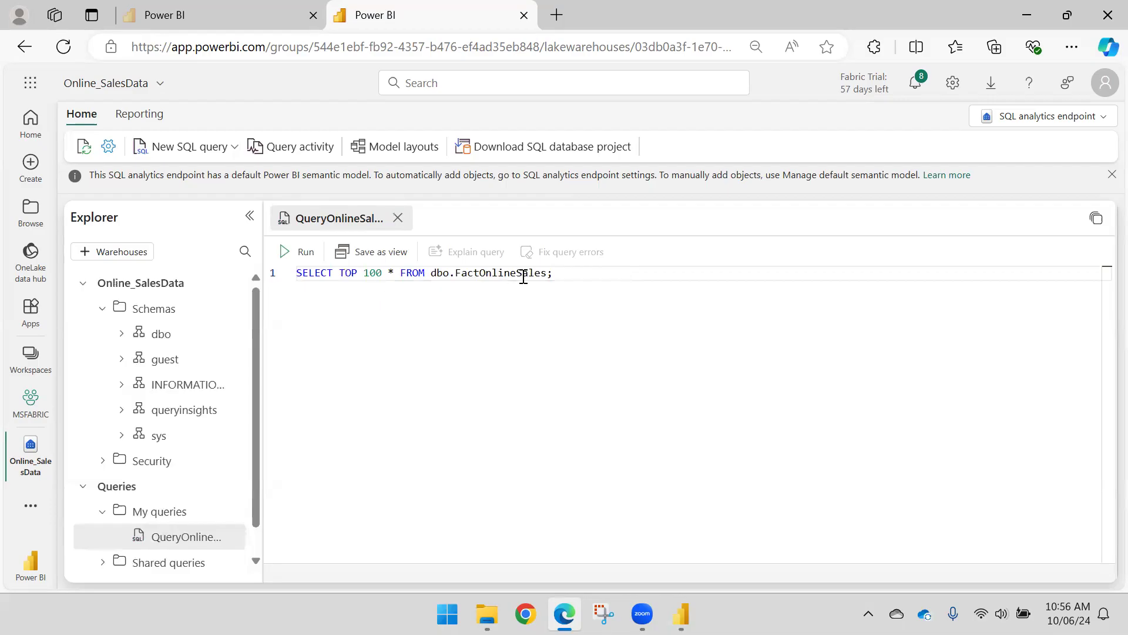
Step: Run the selected TOP 100 statement and look through the returned rows and columns
left_click_drag(559, 273, 258, 276)
left_click(285, 251)
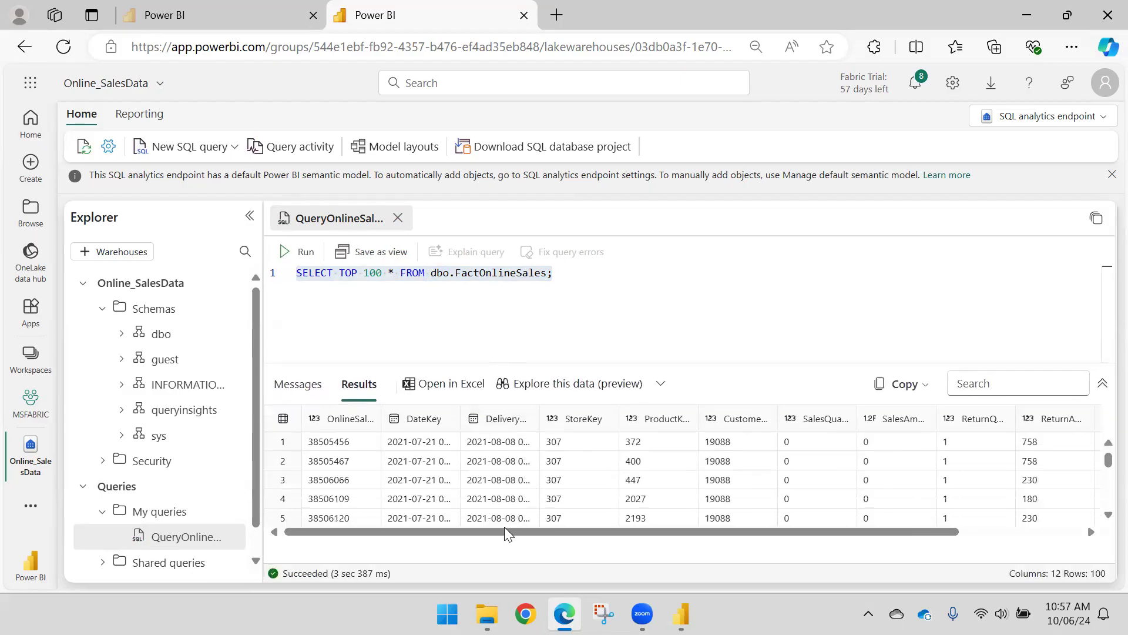
scroll(507, 518, "down", 3)
scroll(509, 517, "up", 3)
left_click_drag(478, 532, 623, 528)
left_click_drag(313, 275, 383, 273)
left_click(391, 274)
Step: Add a second statement, SELECT * FROM dbo.DimCustomer;, on line 3 with a blank line beneath the first one
left_click(617, 280)
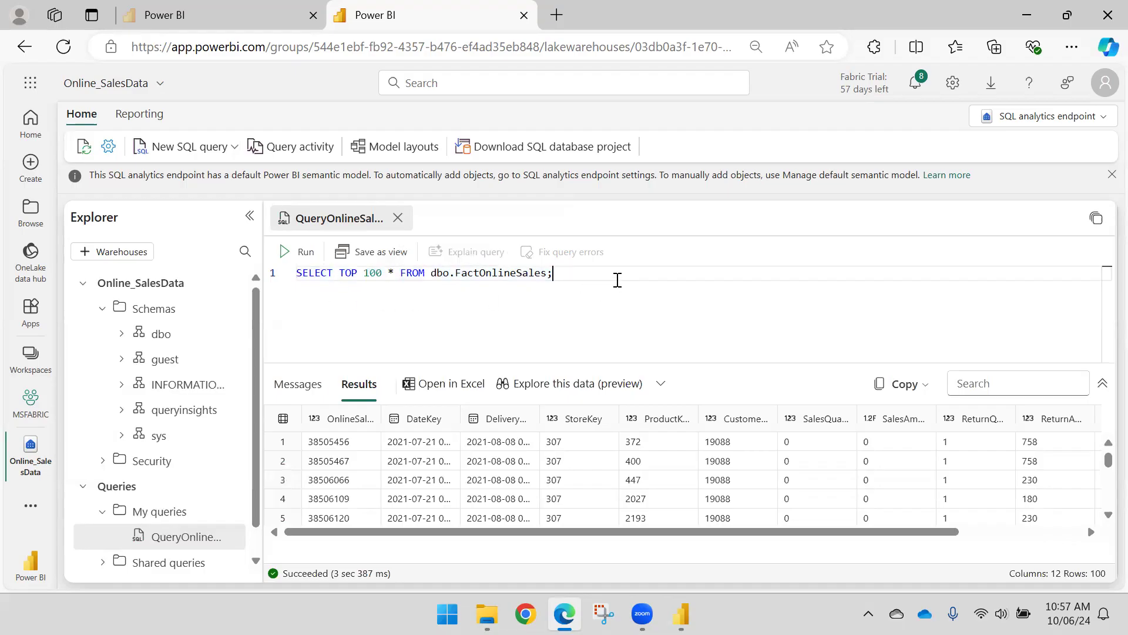
key("Return")
key("Return")
type("SELE")
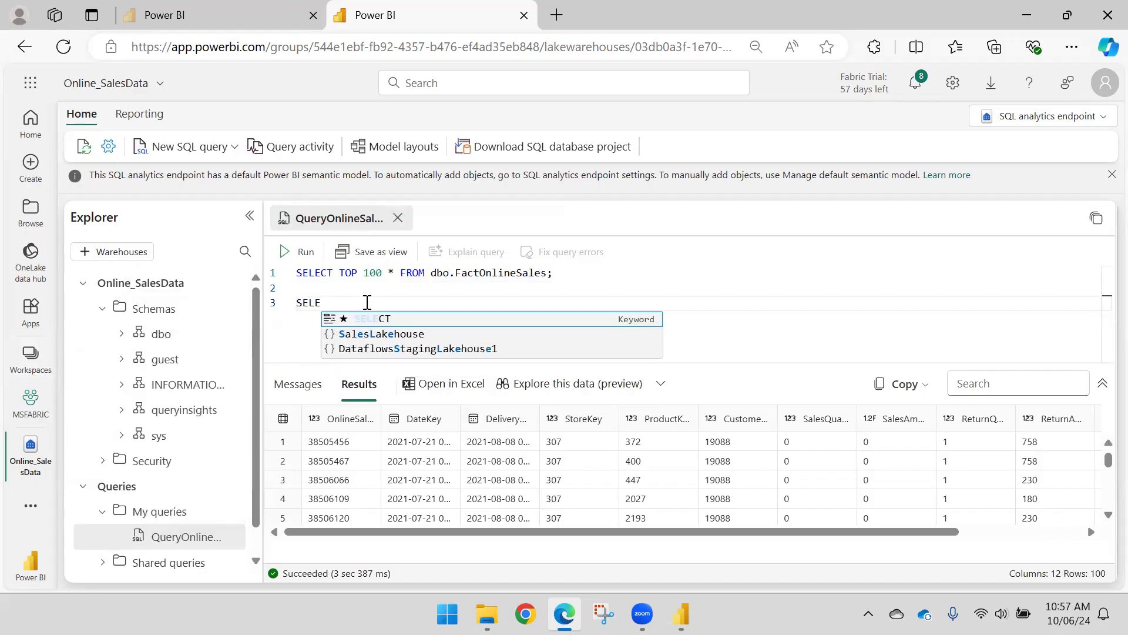
left_click(378, 317)
type("* from")
key("BackSpace")
key("BackSpace")
key("BackSpace")
key("BackSpace")
type("FROM")
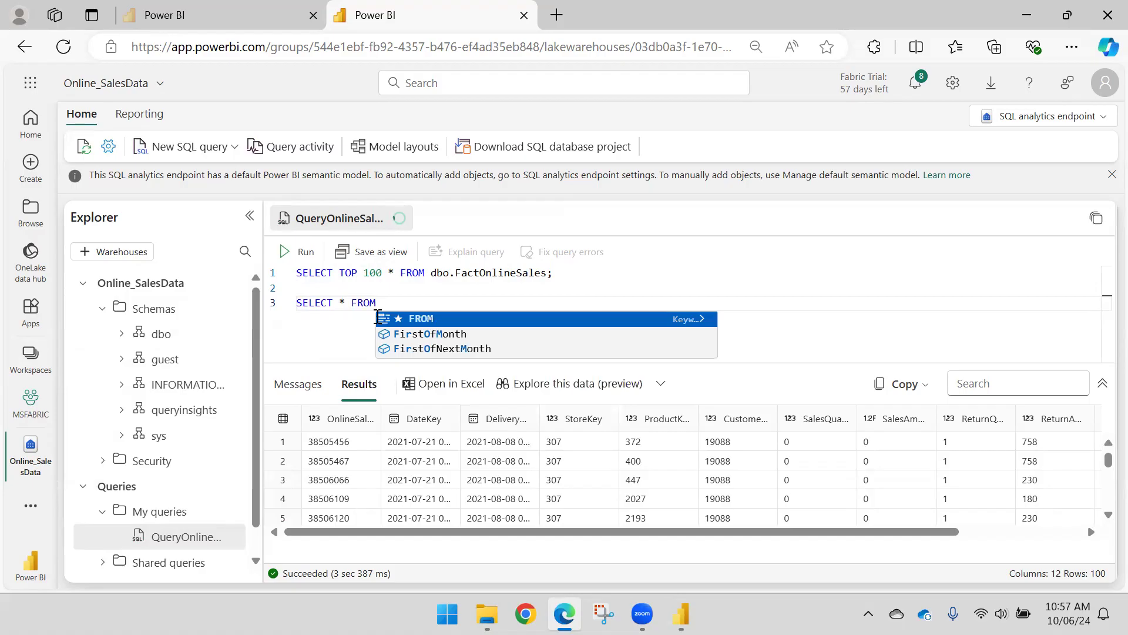
key("Return")
type("dbo")
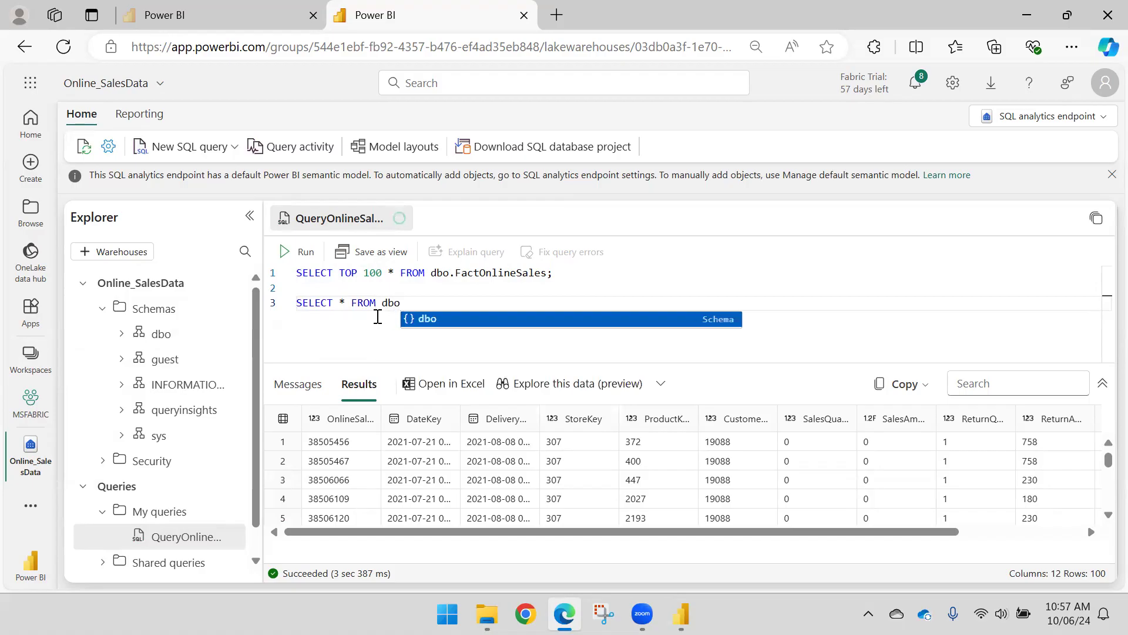
type(".")
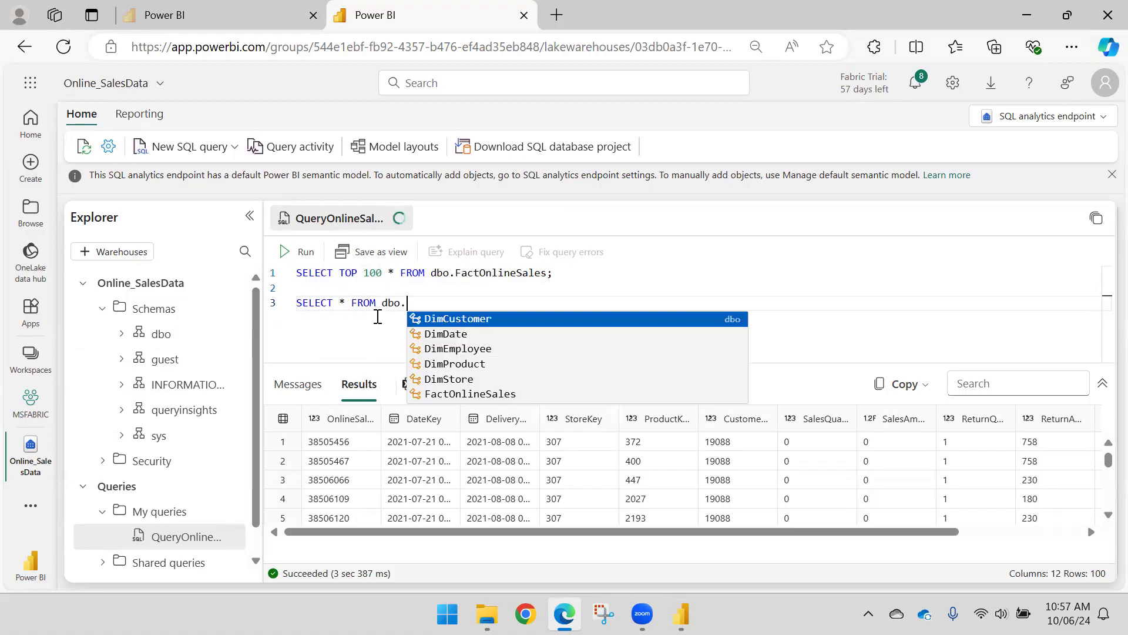
key("Down")
key("Up")
key("Return")
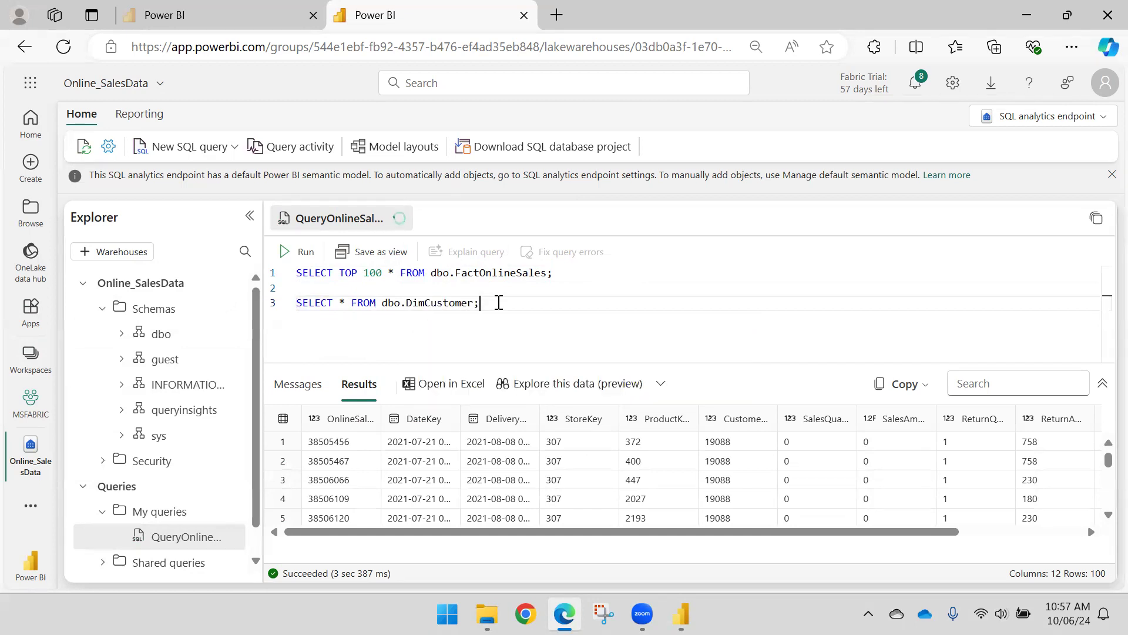
Step: Examine the sync option for the default Power BI semantic model in the SQL analytics endpoint's settings
left_click_drag(499, 302, 172, 306)
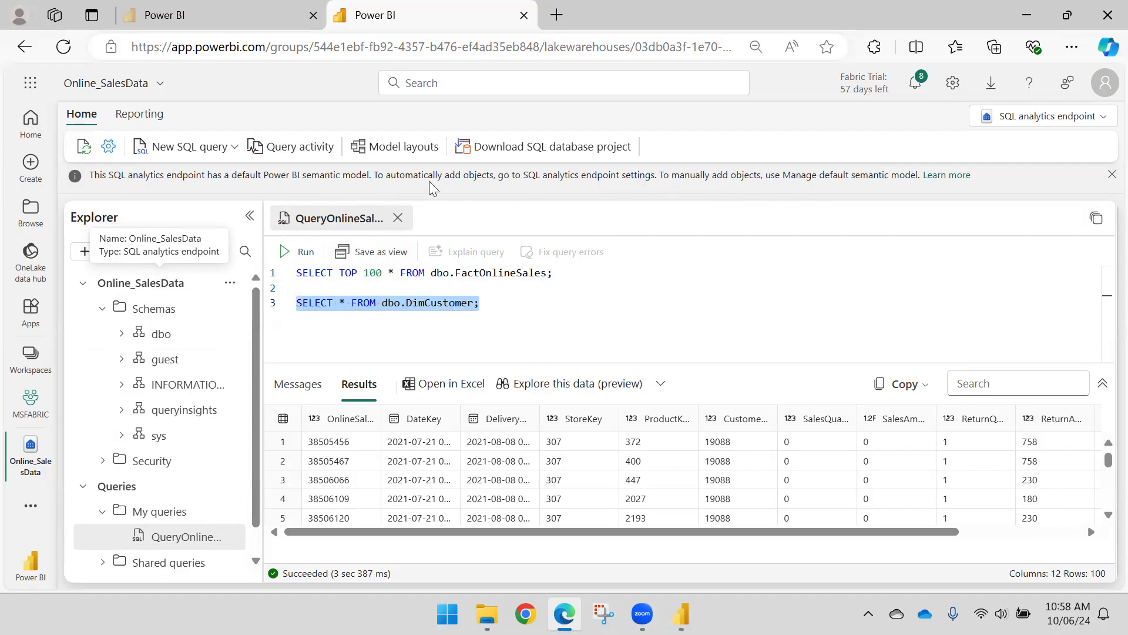
left_click_drag(503, 175, 659, 177)
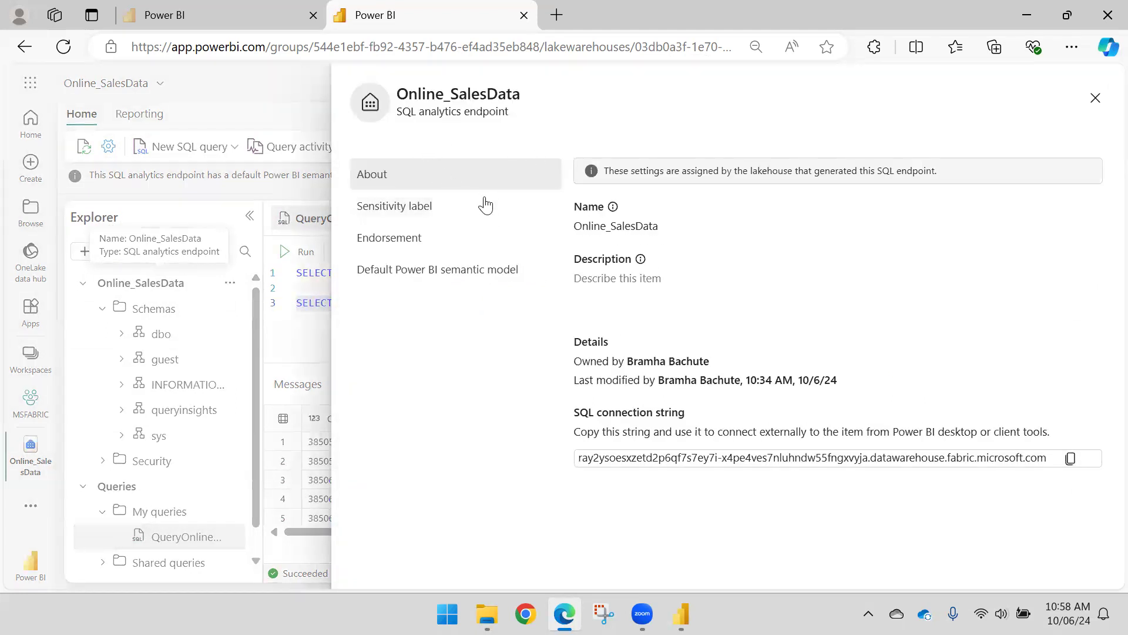
left_click(444, 269)
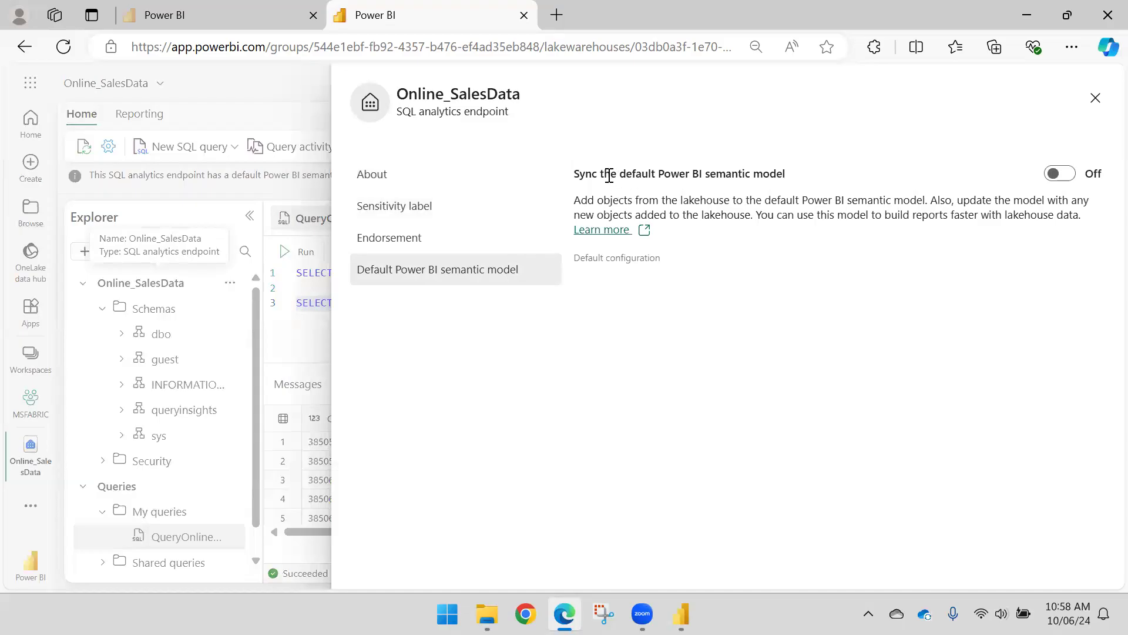
left_click_drag(624, 174, 830, 181)
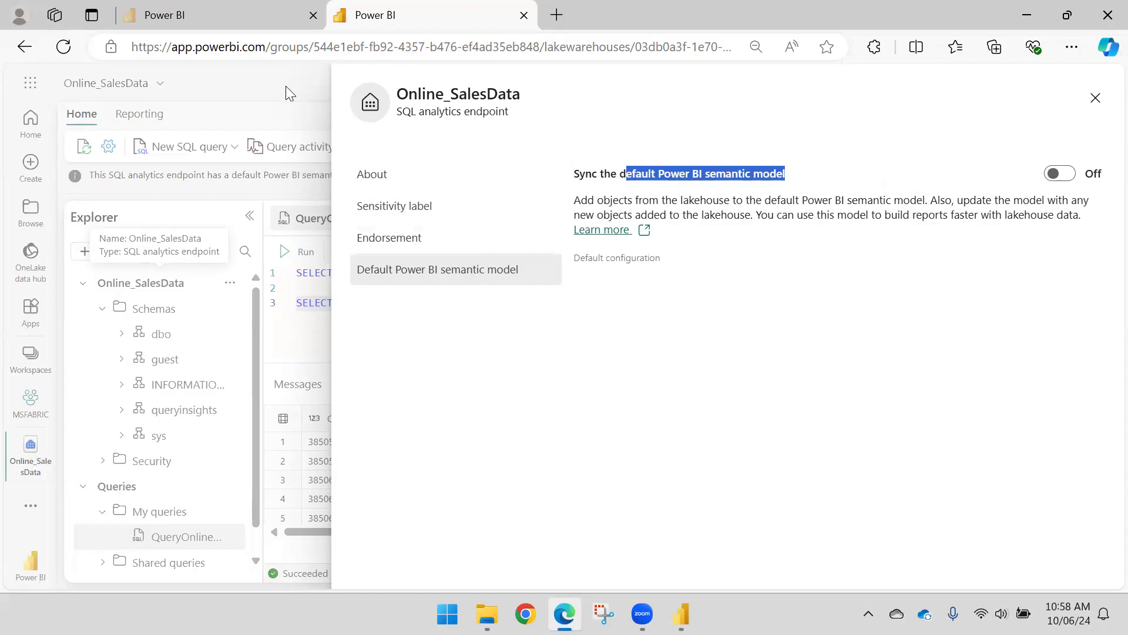
left_click(1095, 98)
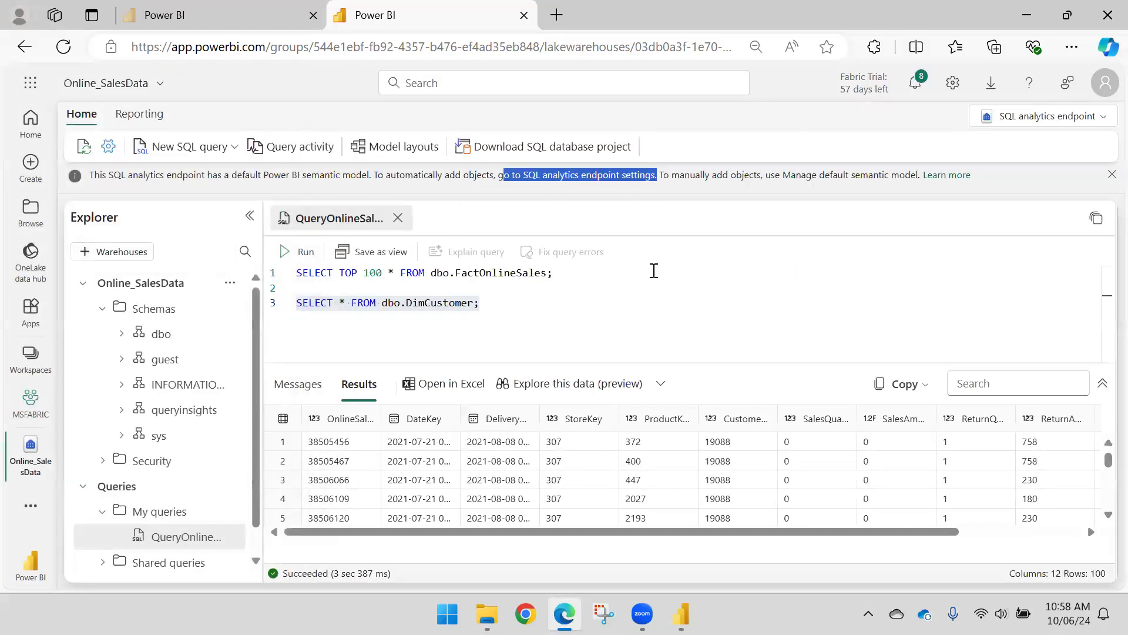
Step: Copy the SQL connection string of the Online_SalesData endpoint from its settings
left_click_drag(500, 295, 289, 304)
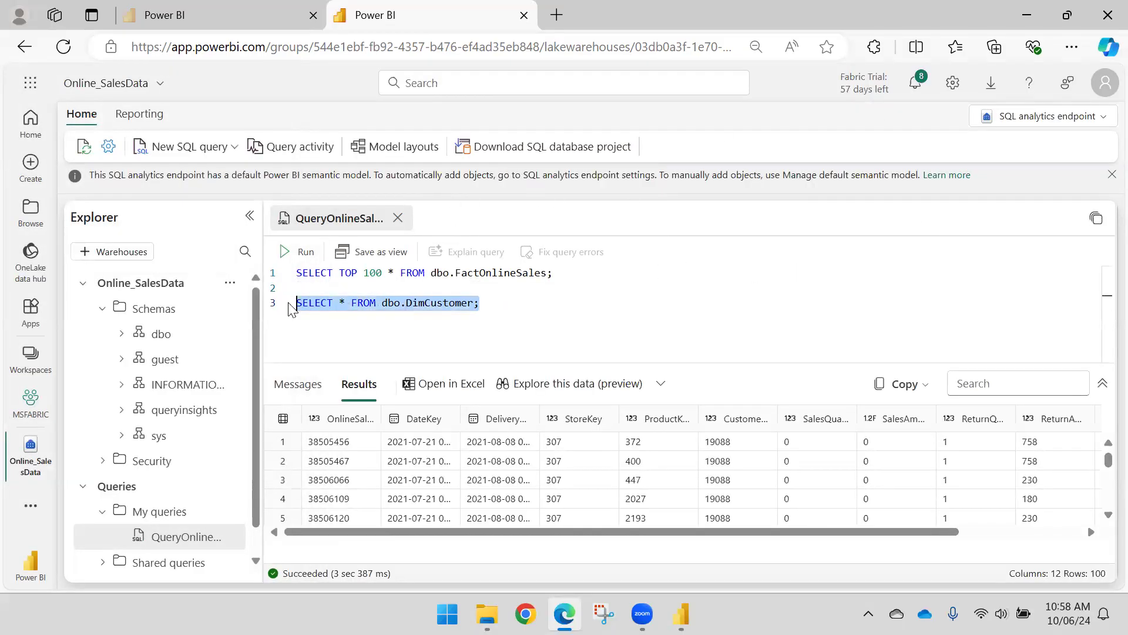
left_click(108, 146)
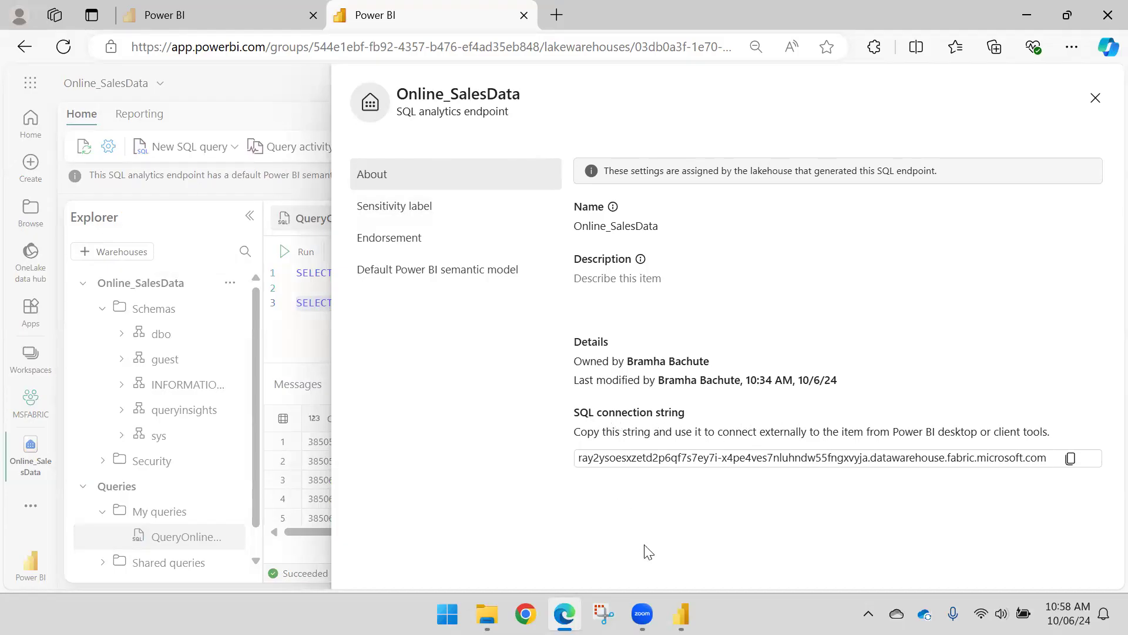
left_click(1070, 462)
Step: Switch to Power BI Desktop, search the data connectors for SQL Ser, and start a SQL Server database connection
left_click(681, 614)
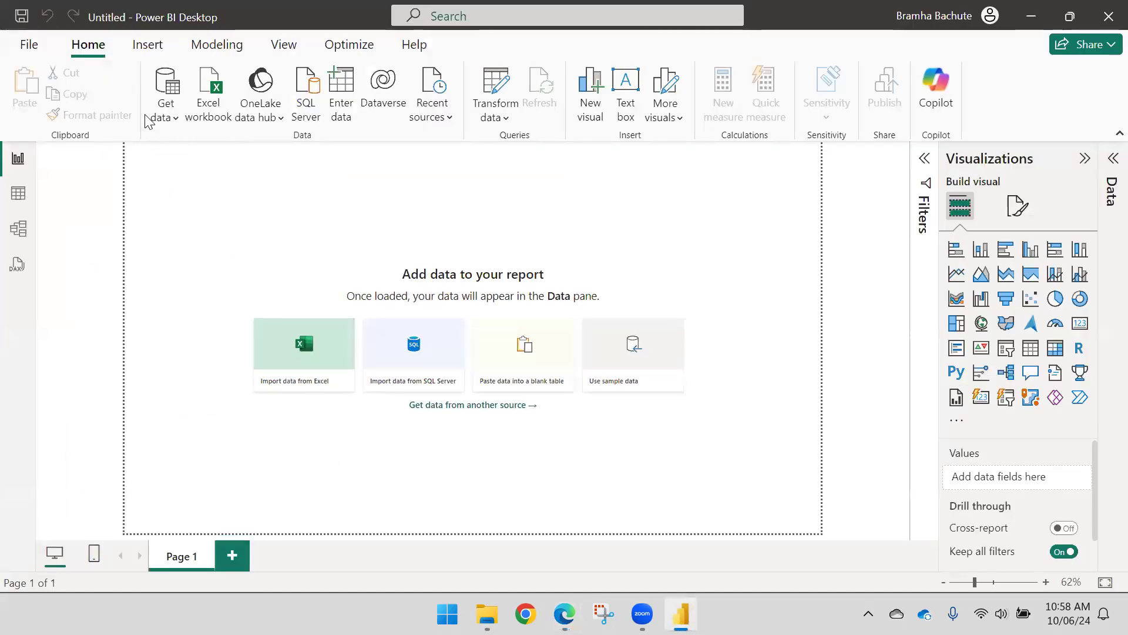
left_click(166, 114)
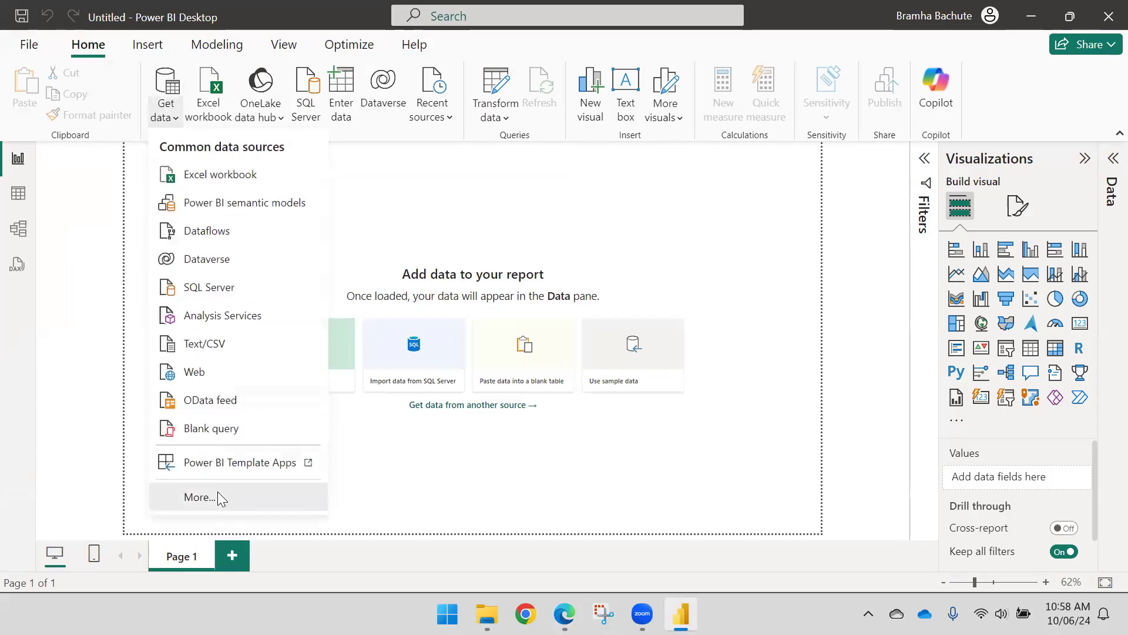
left_click(200, 497)
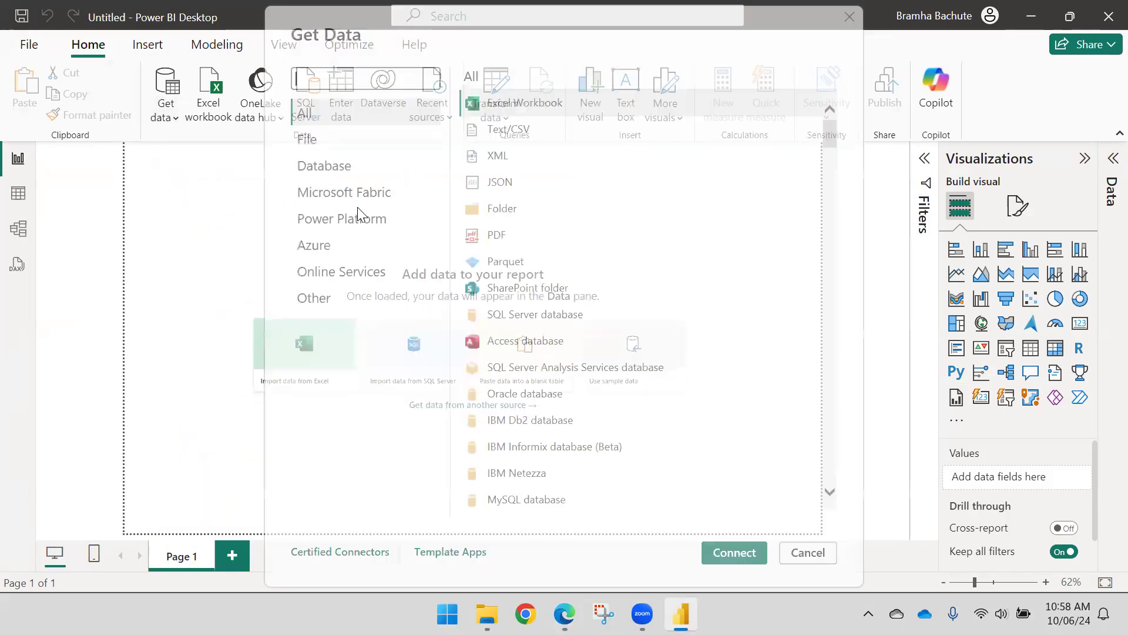
left_click(352, 79)
type("W")
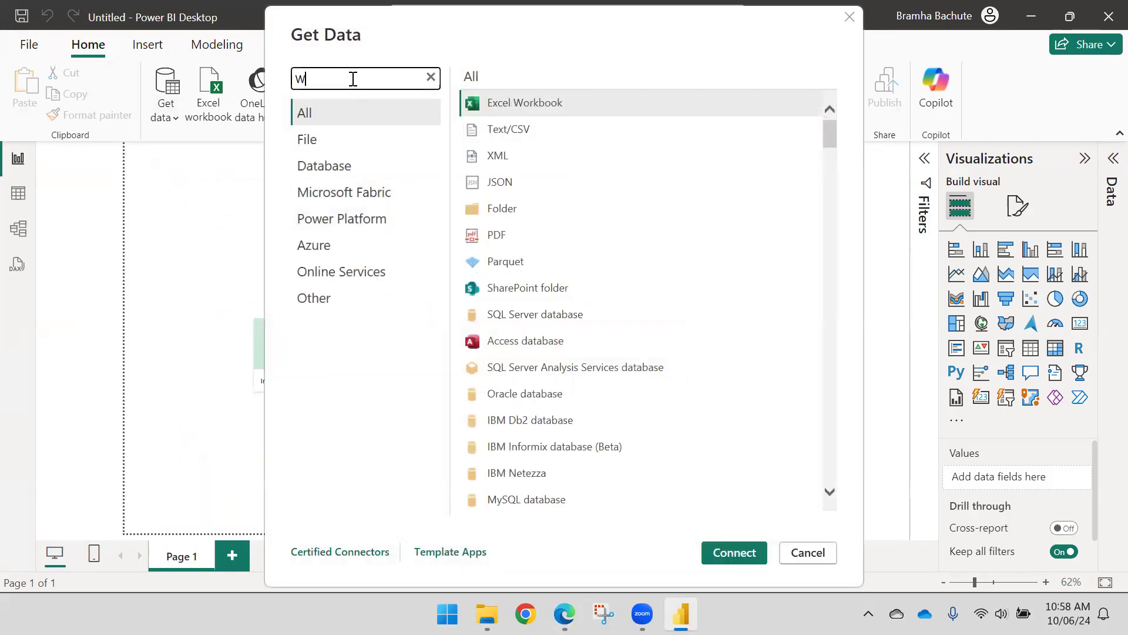
type("are")
key("BackSpace")
key("BackSpace")
key("BackSpace")
key("BackSpace")
type("SQL Ser")
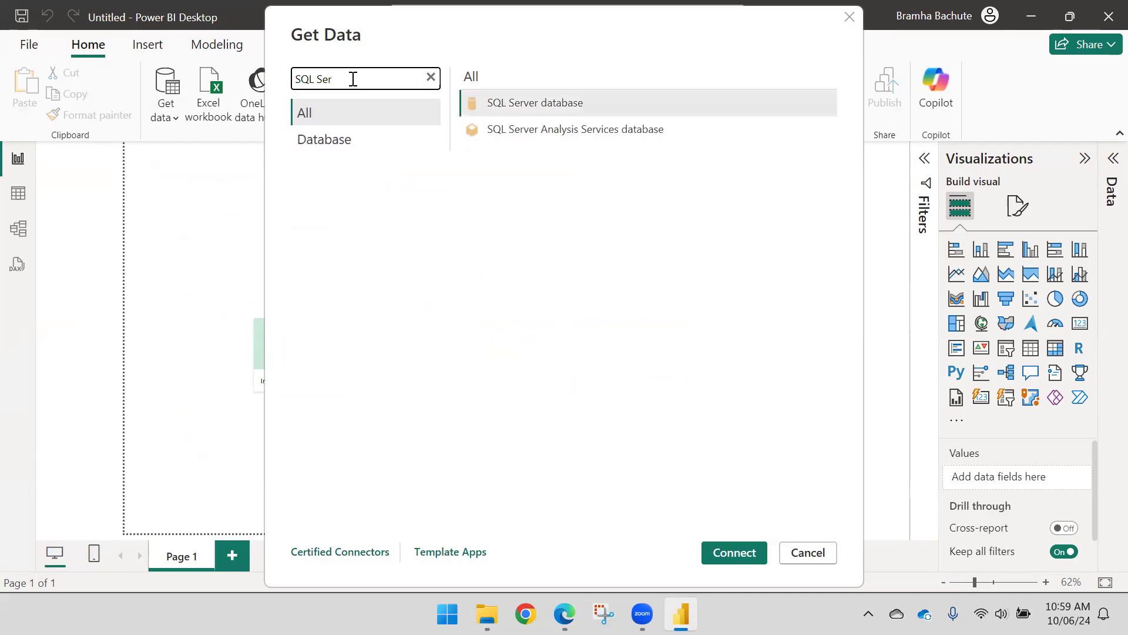
left_click(550, 107)
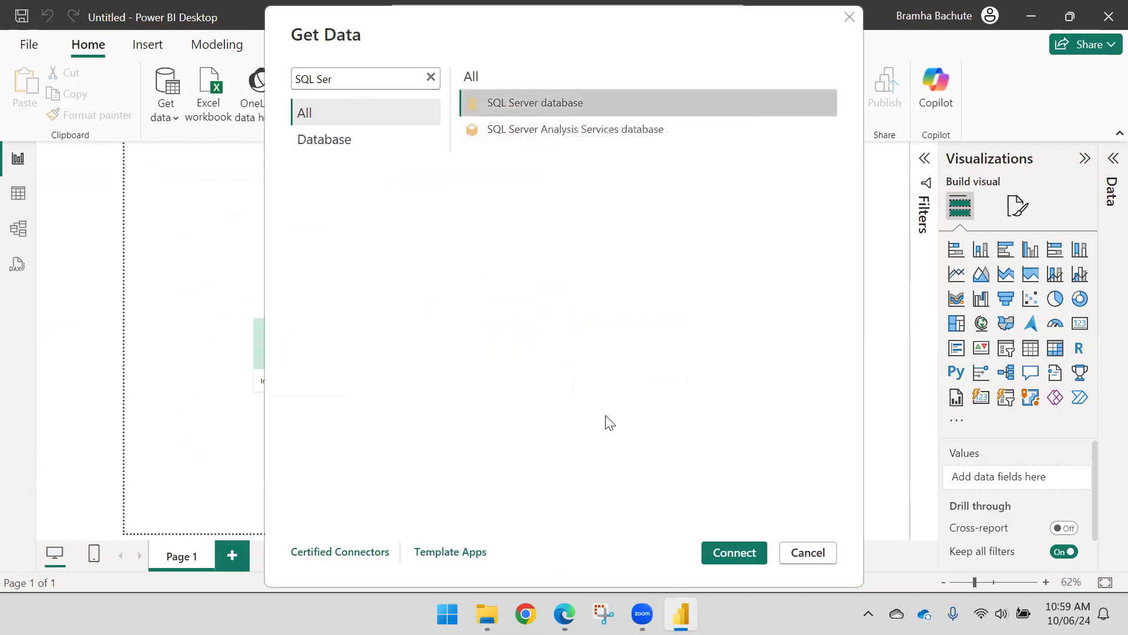
left_click(724, 551)
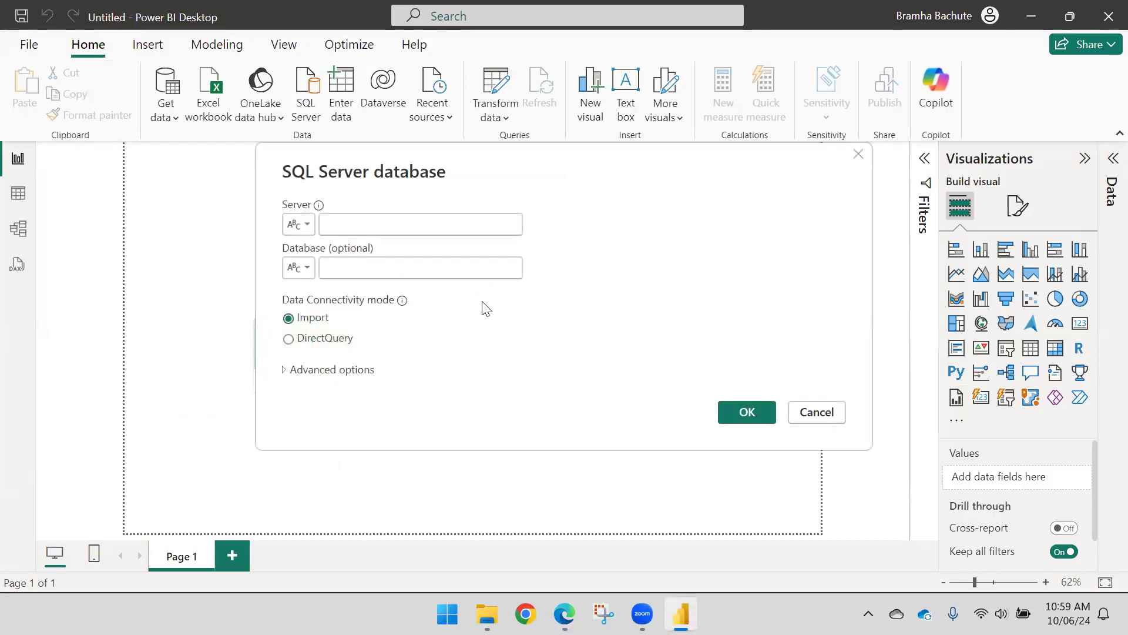
Step: Expand the connection's advanced options and paste the copied SQL connection string as the server
left_click(321, 369)
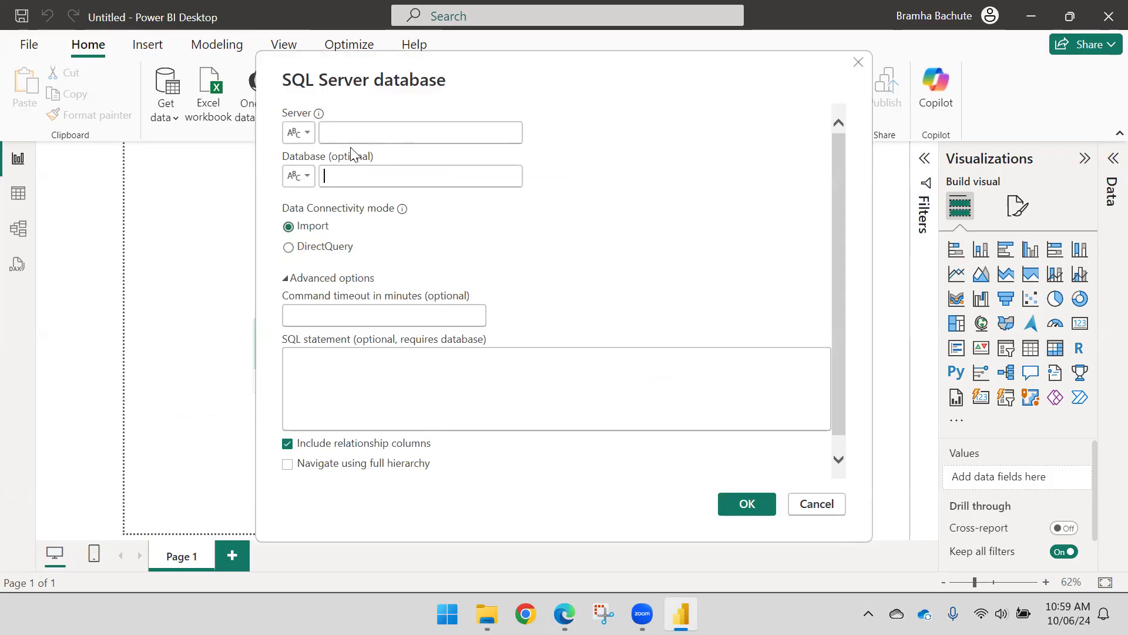
left_click(370, 360)
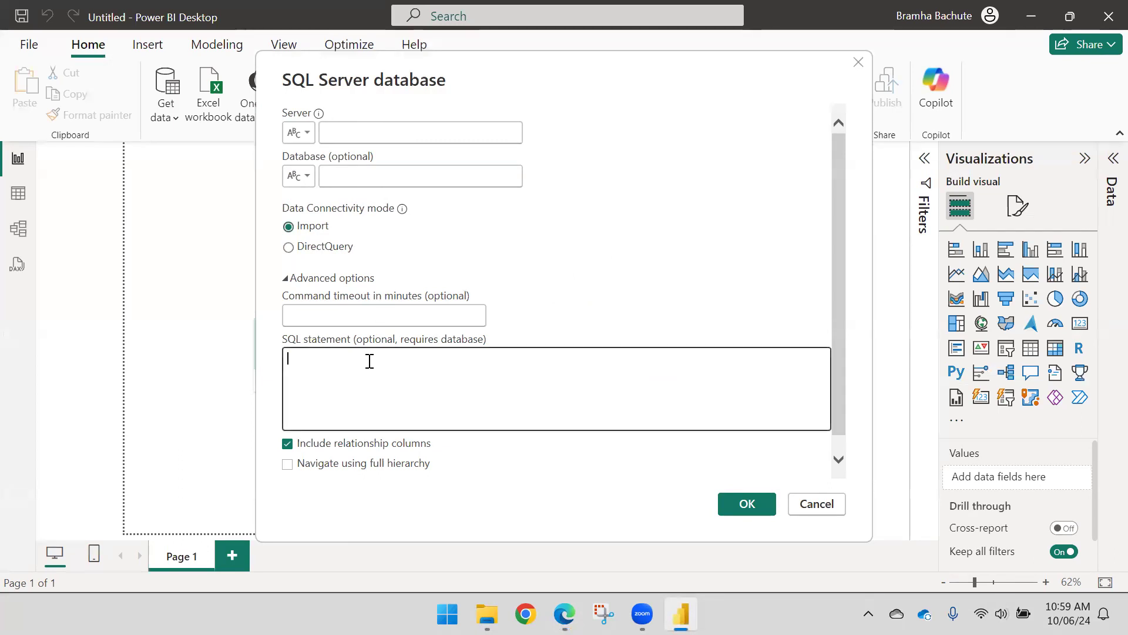
key("ctrl+v")
key("ctrl+a")
key("BackSpace")
left_click(360, 130)
key("ctrl+v")
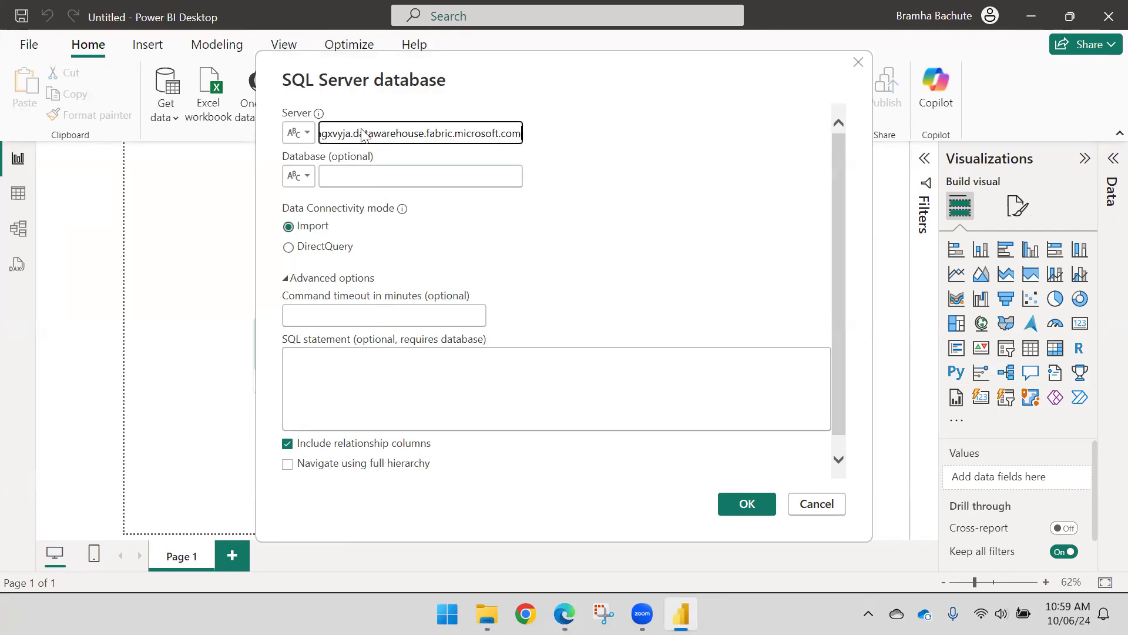
Step: Set the connection's database to Online_SalesData, copying the name from the endpoint settings in the browser
left_click(334, 178)
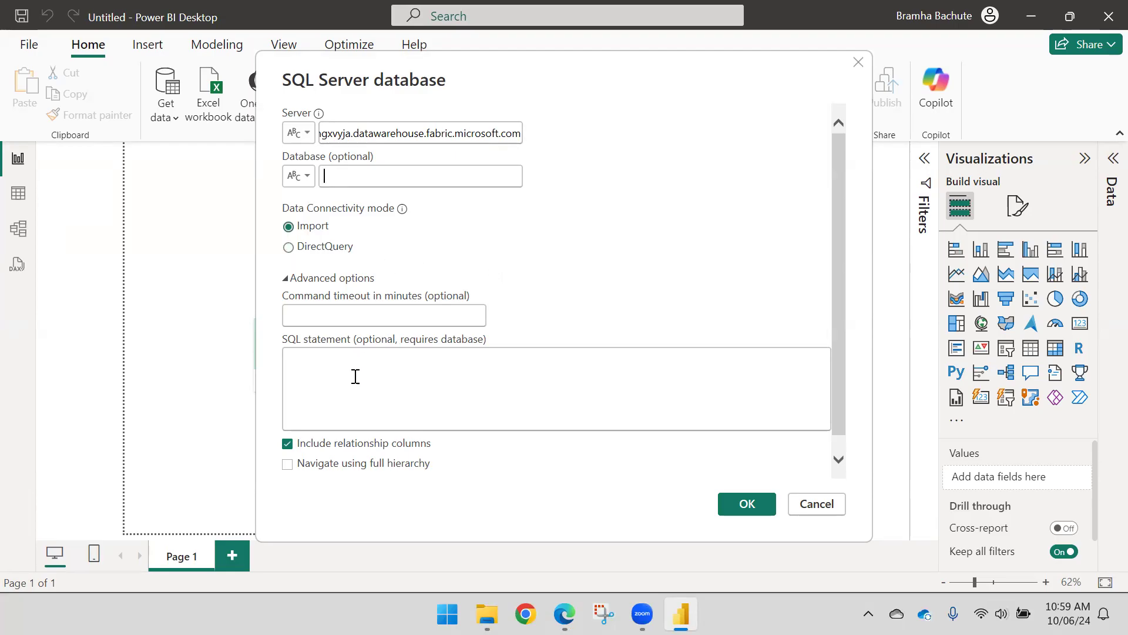
left_click(564, 613)
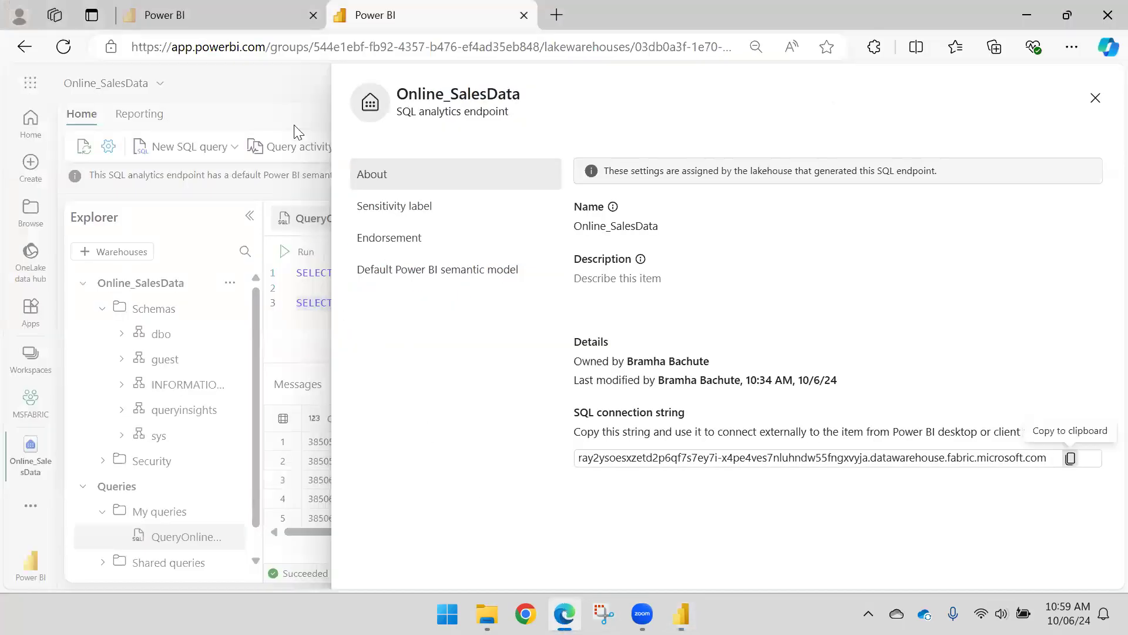
left_click_drag(402, 94, 532, 97)
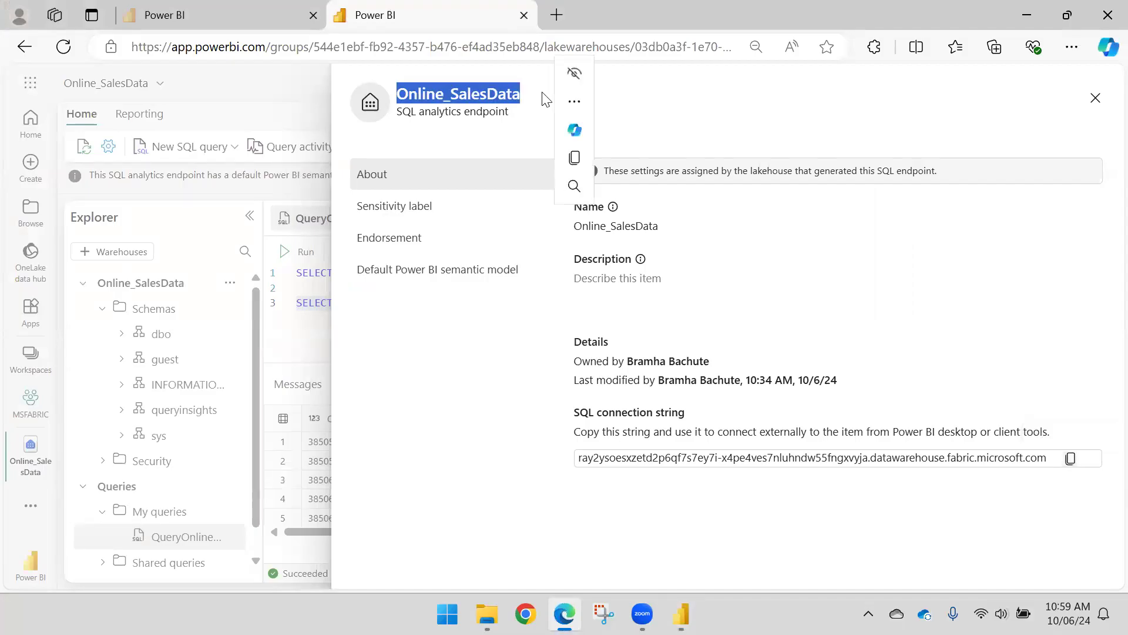
key("alt+Tab")
key("ctrl+v")
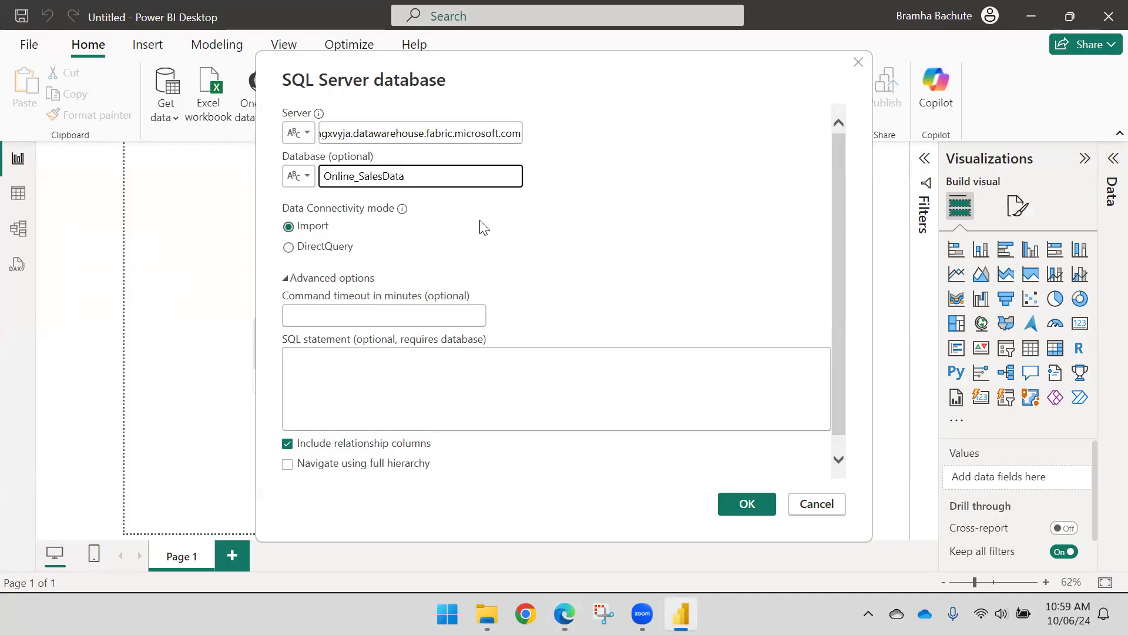
Step: Return to Fabric in the browser, close the endpoint settings, and run only the SELECT * FROM dbo.DimCustomer; statement
key("alt+Tab")
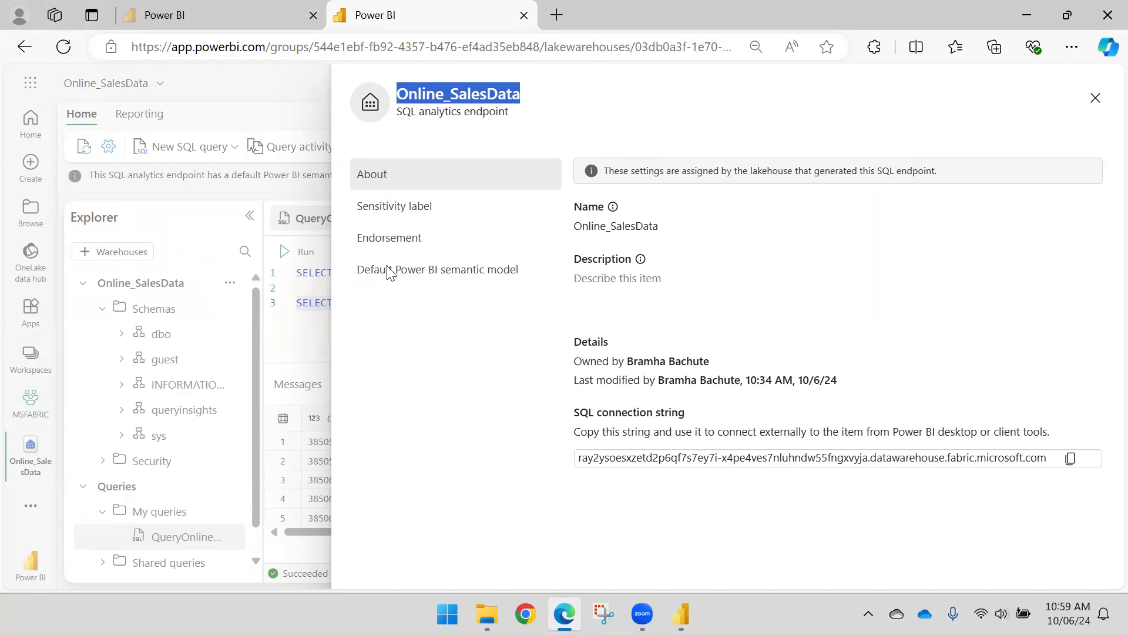
left_click(1071, 458)
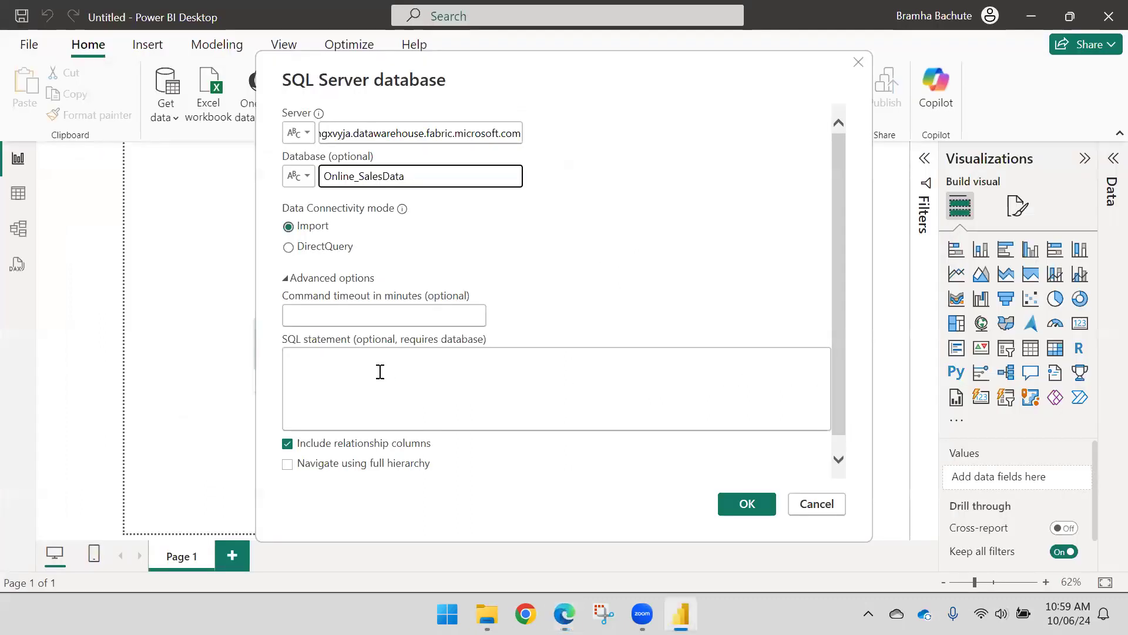
left_click(380, 372)
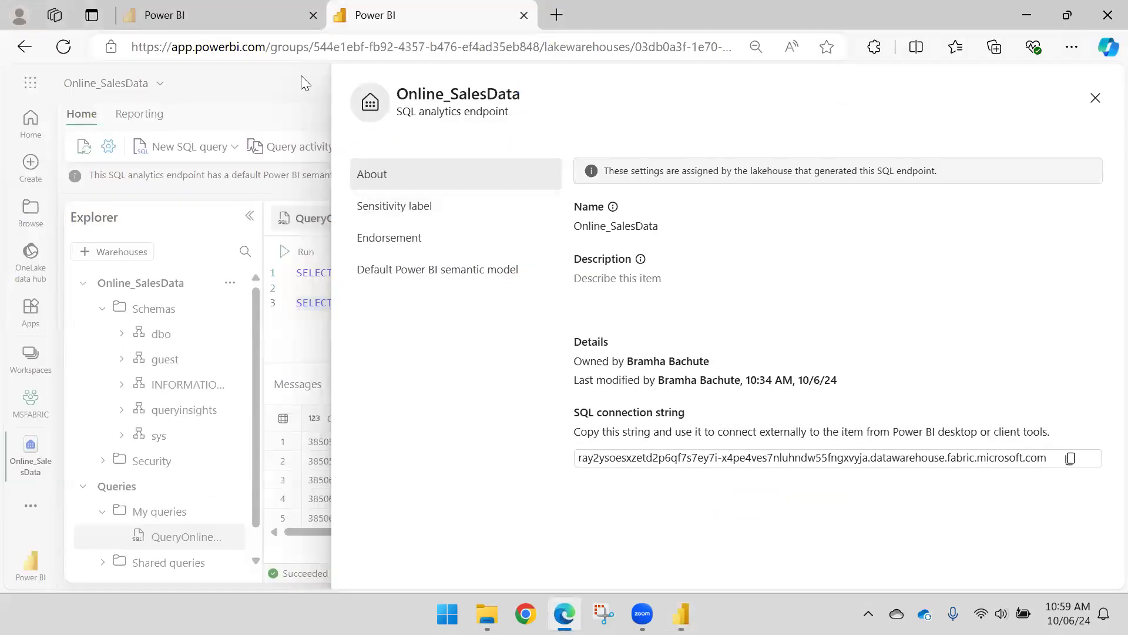
left_click(301, 82)
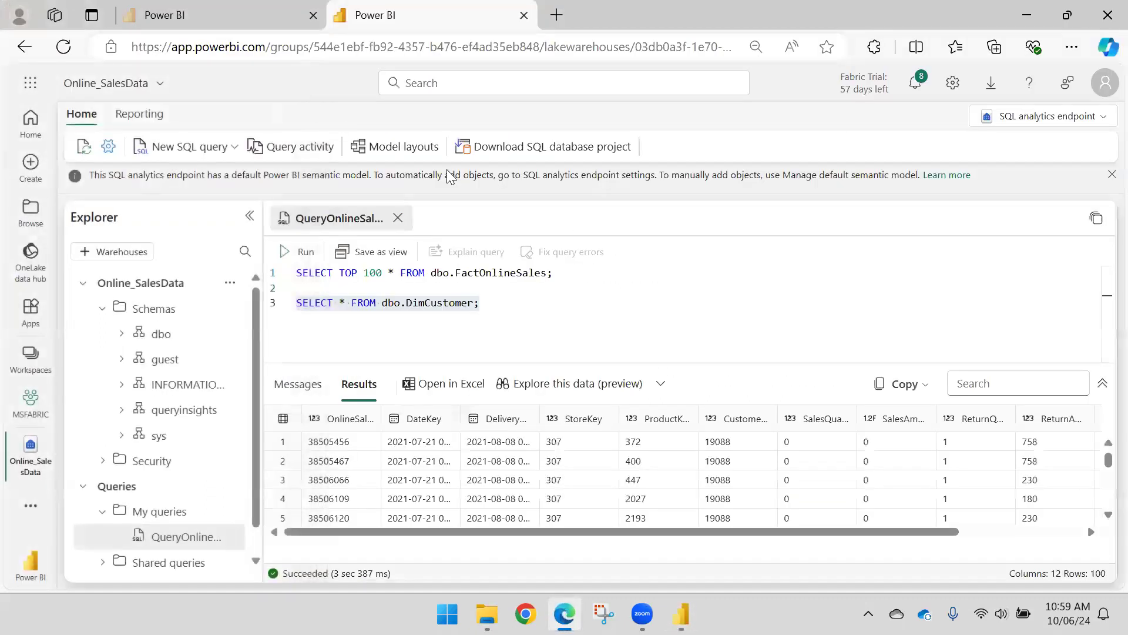
left_click_drag(499, 304, 265, 306)
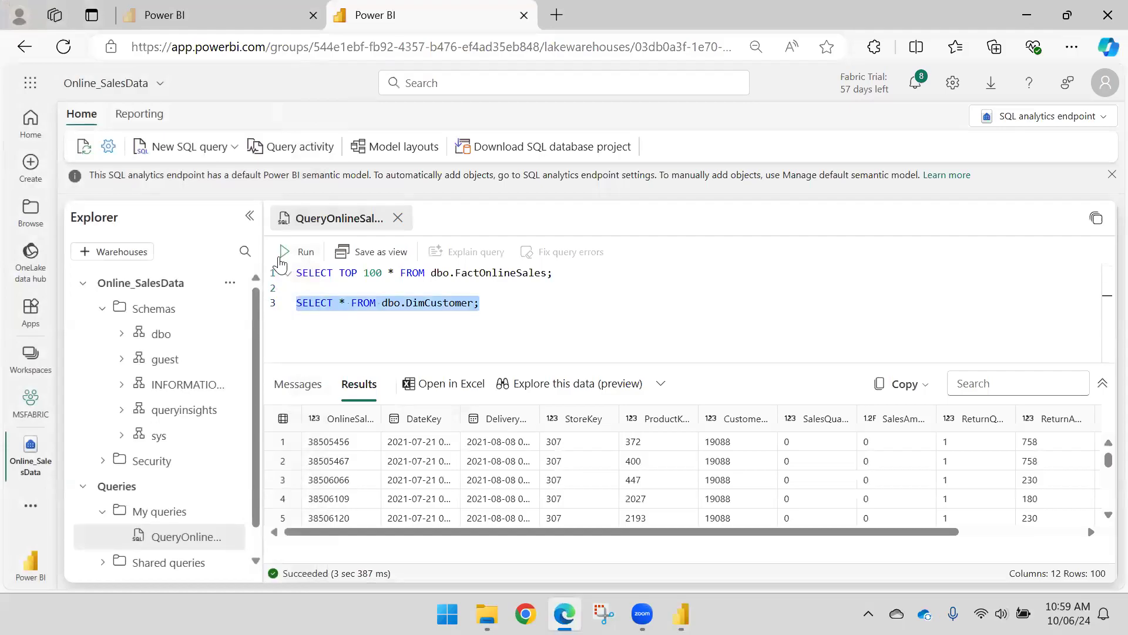
left_click(285, 252)
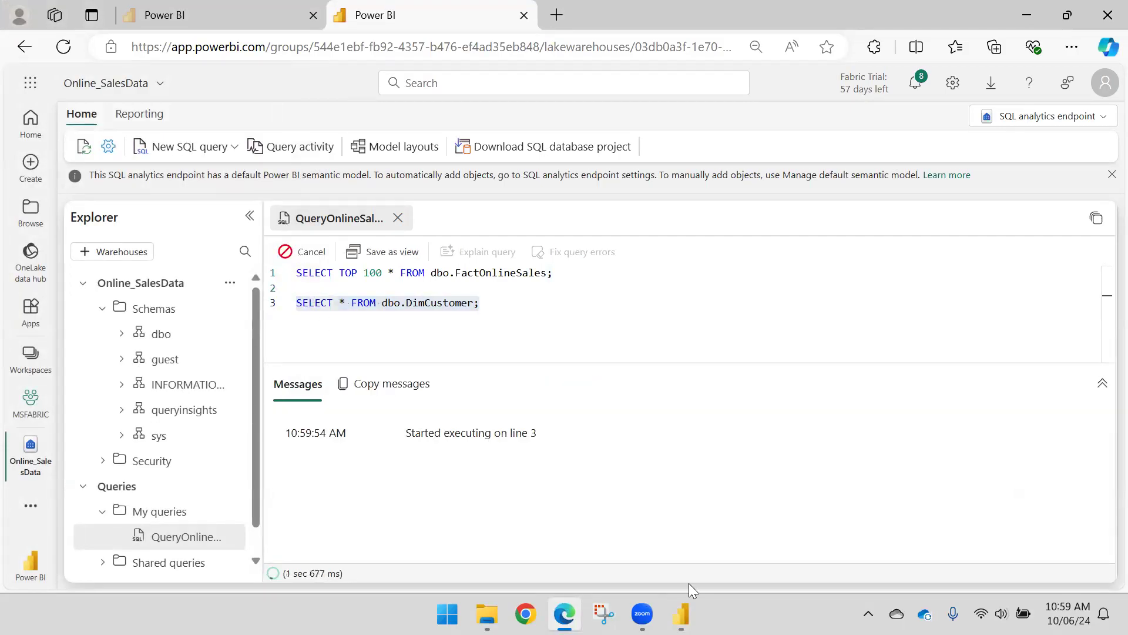
Step: Copy SELECT * FROM dbo.DimCustomer; from the Fabric query and enter it as the SQL statement of the Power BI Desktop connection
left_click(681, 613)
key("ctrl+v")
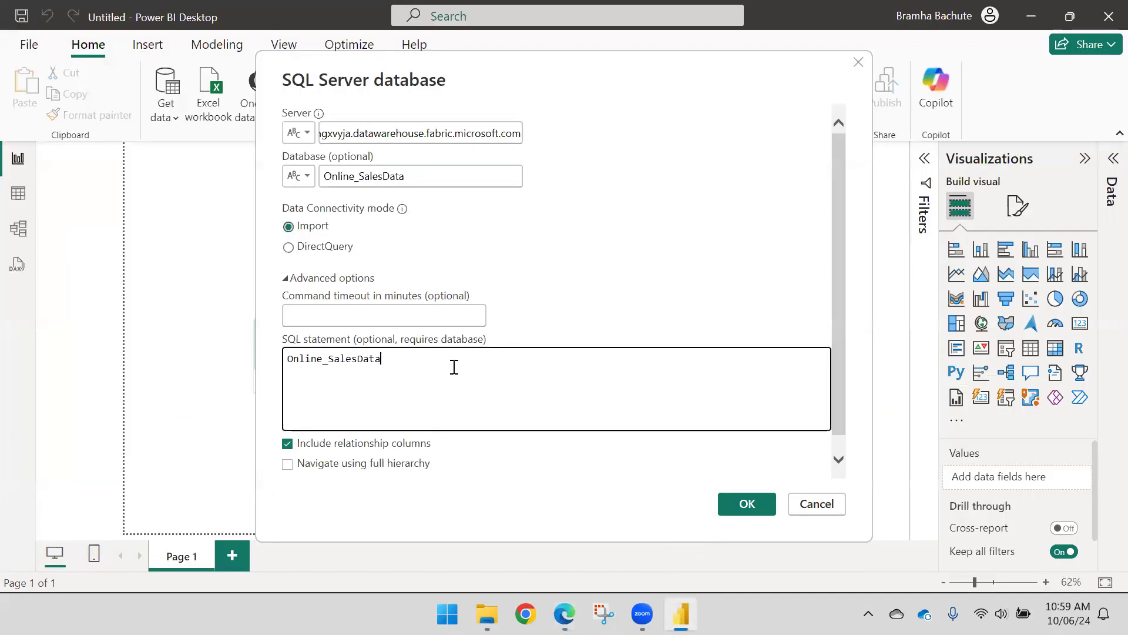
key("ctrl+a")
key("alt+Tab")
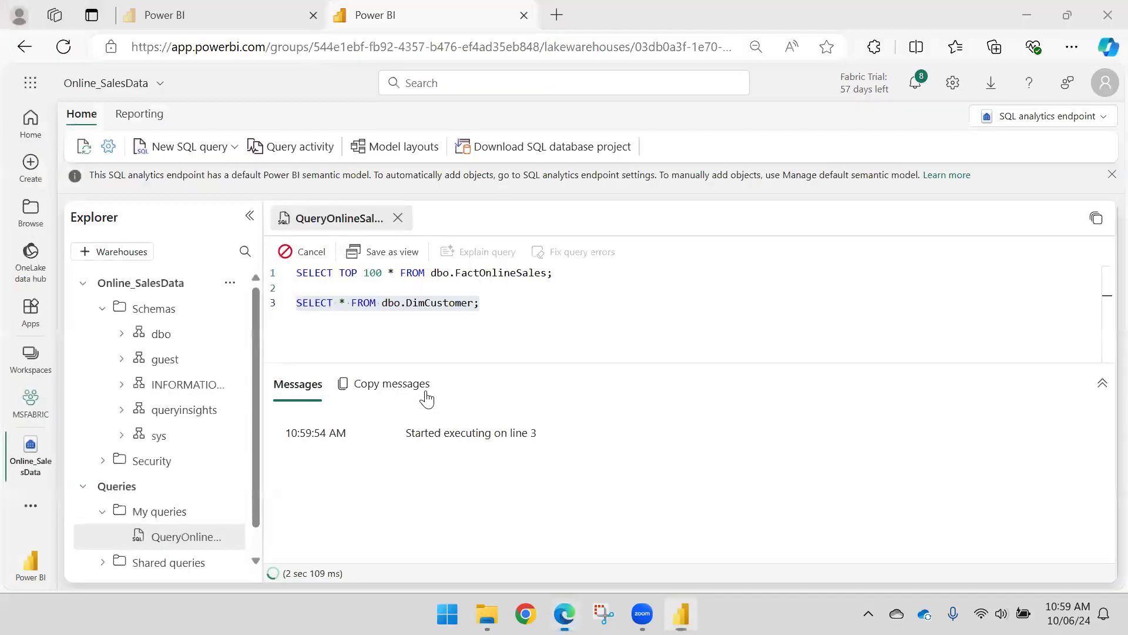
left_click_drag(491, 302, 298, 303)
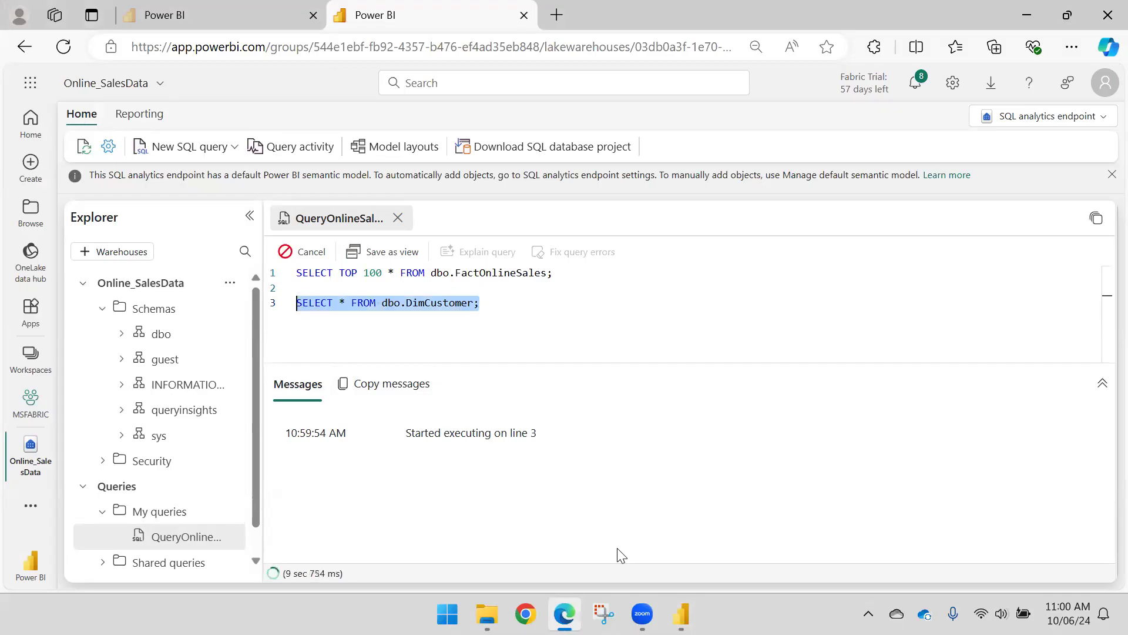
key("alt+Tab")
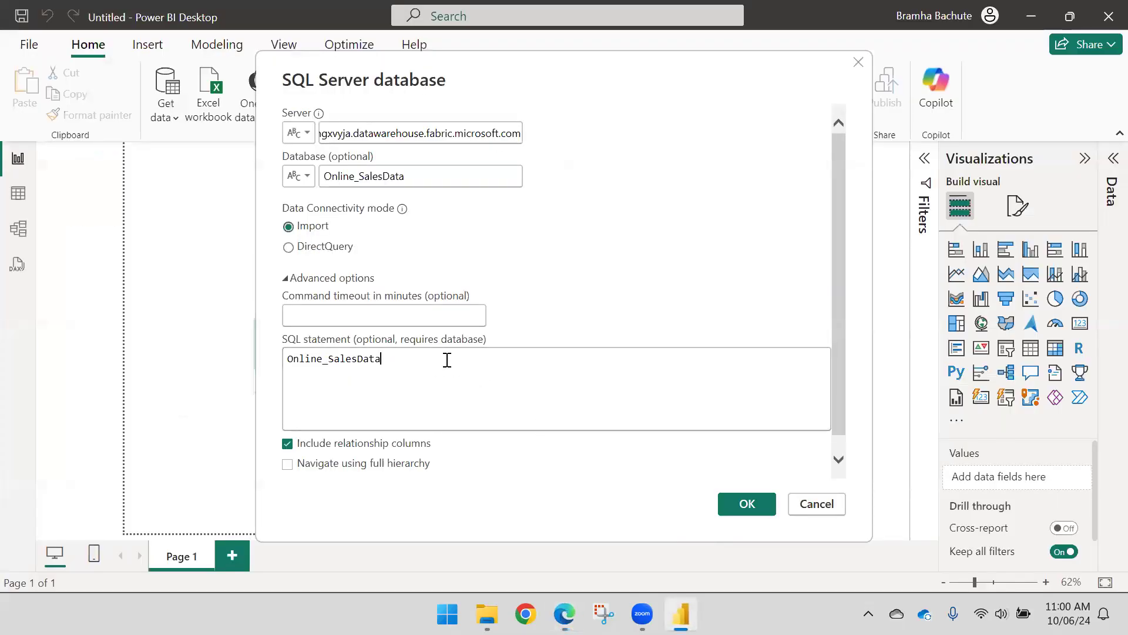
left_click_drag(408, 360, 272, 361)
key("ctrl+v")
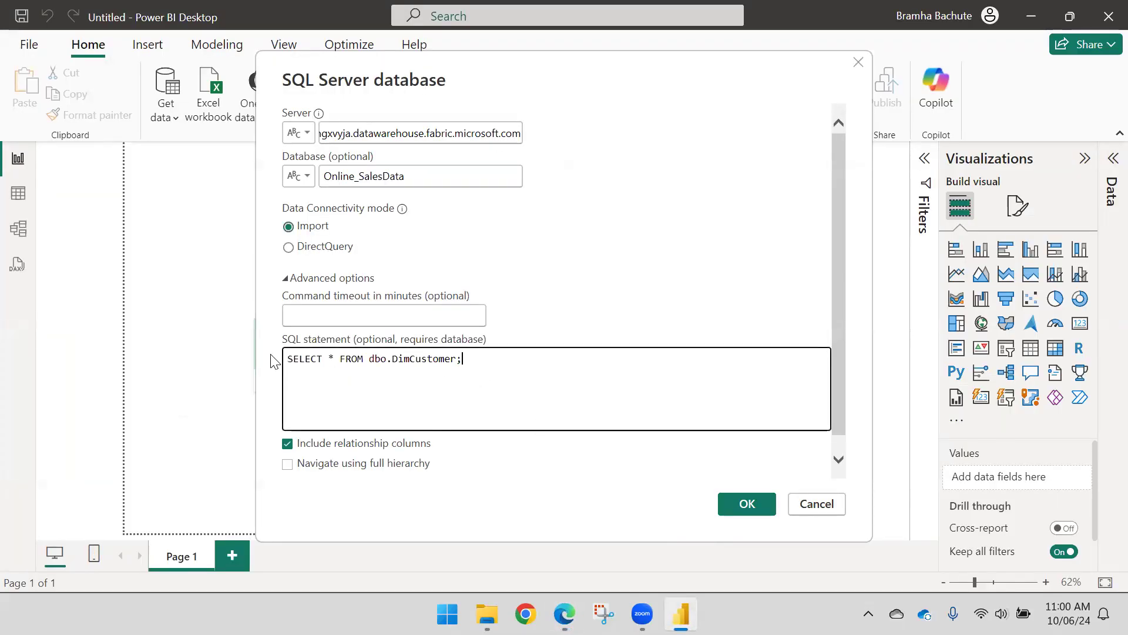
Step: Submit the SQL Server connection, authenticate with the work Microsoft account, and load the previewed customer data into the report
left_click(746, 510)
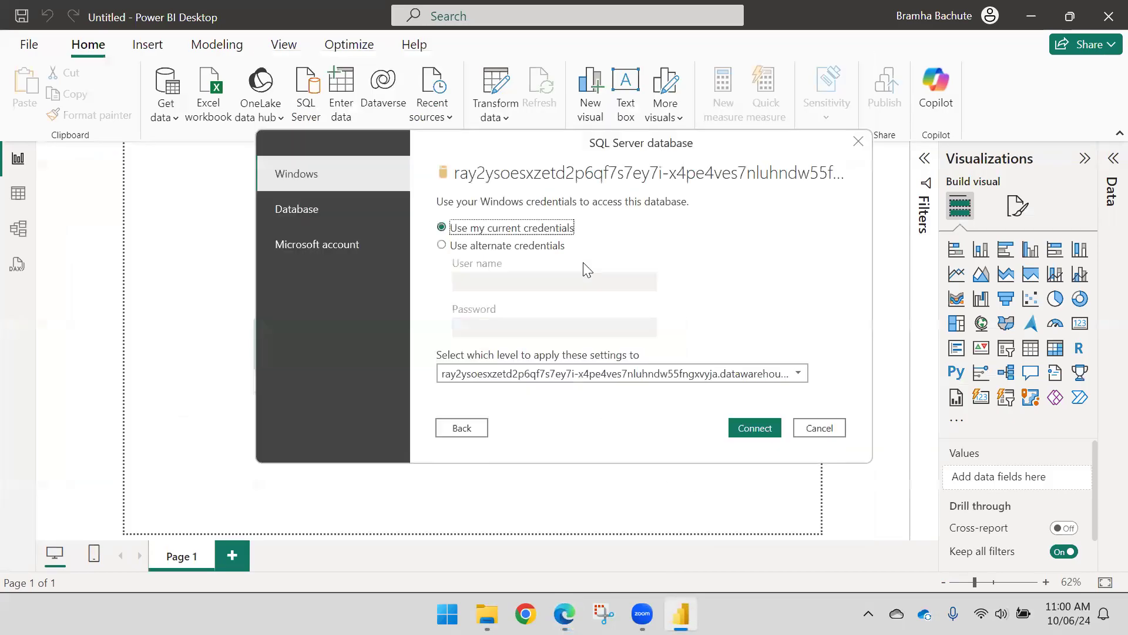
left_click(320, 244)
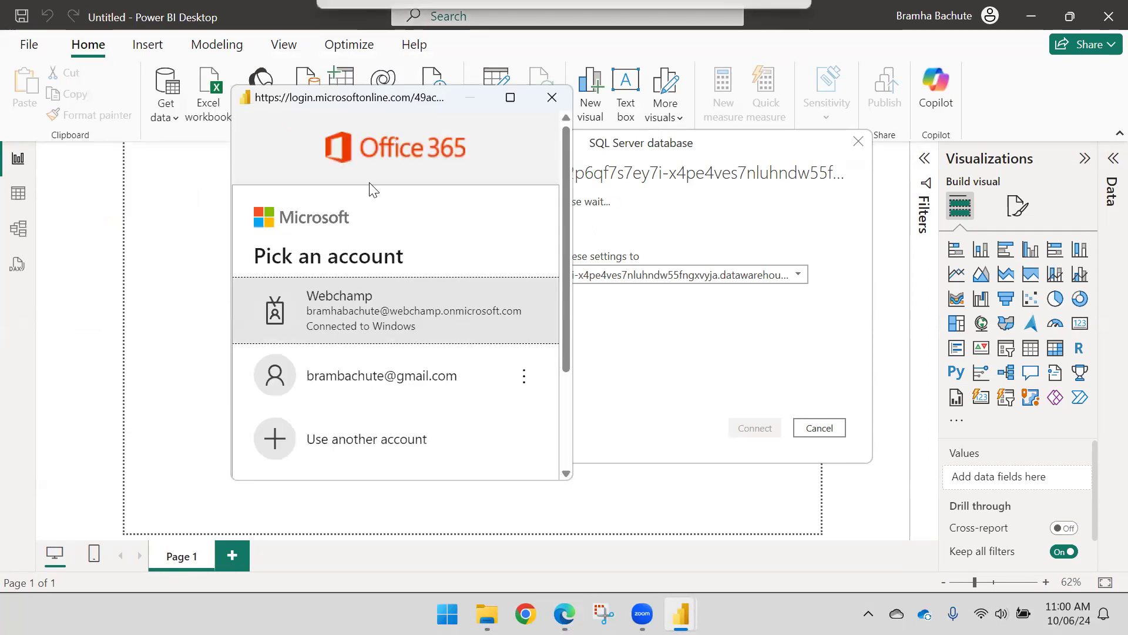
left_click(369, 319)
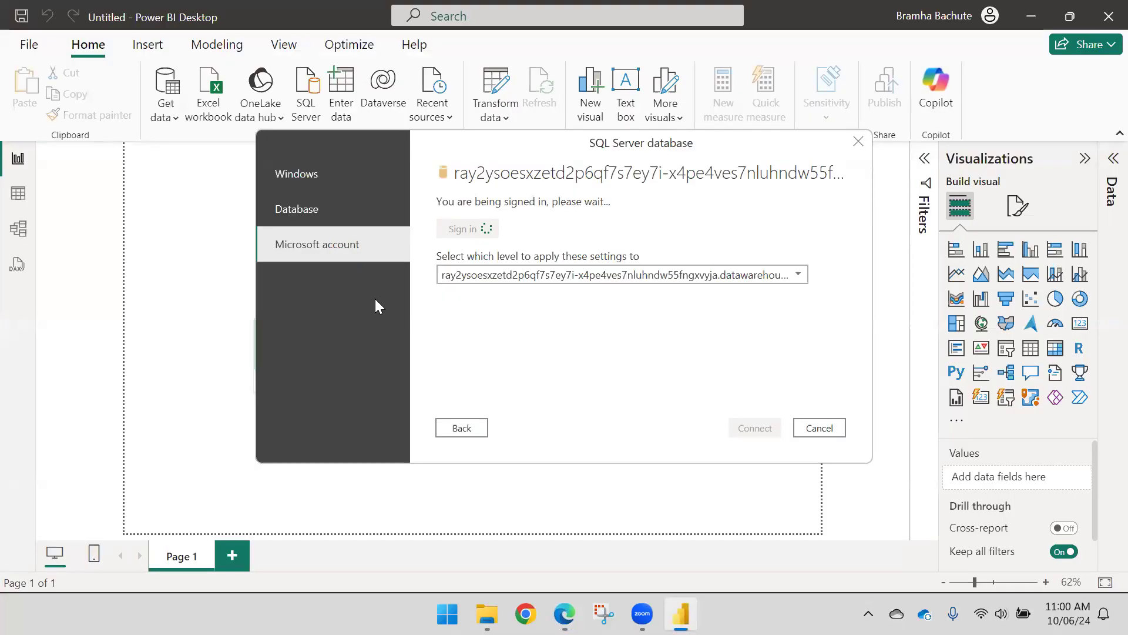
left_click(742, 424)
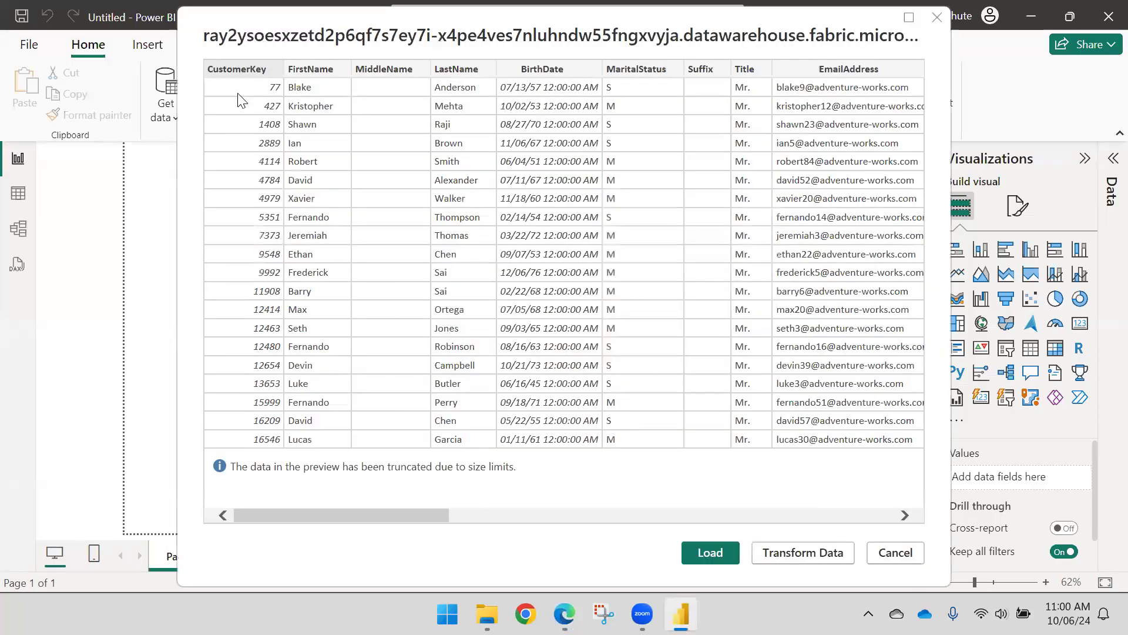
left_click(699, 544)
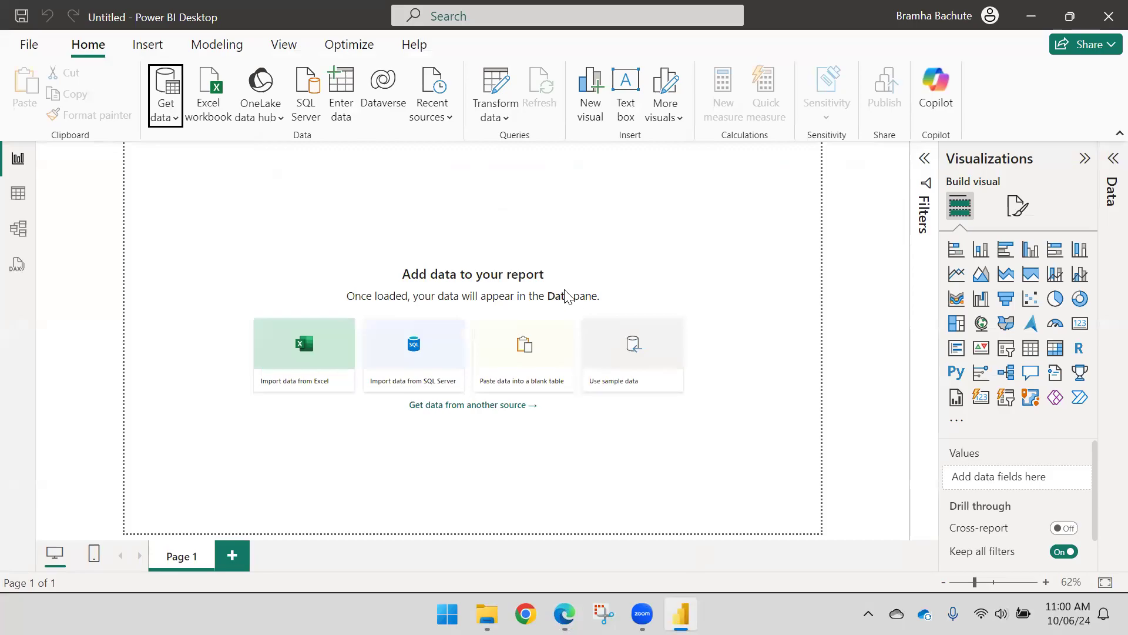
Step: Compare the loaded Query1 table in Power BI Desktop with the SELECT * FROM dbo.DimCustomer; statement in the Fabric query
left_click(564, 613)
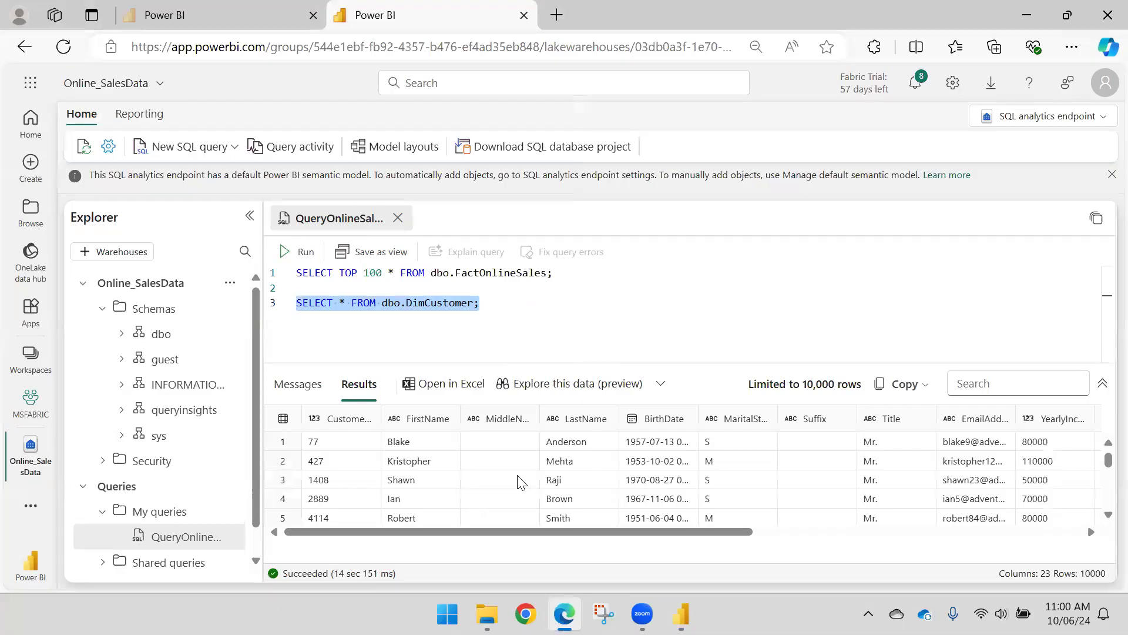
left_click(681, 615)
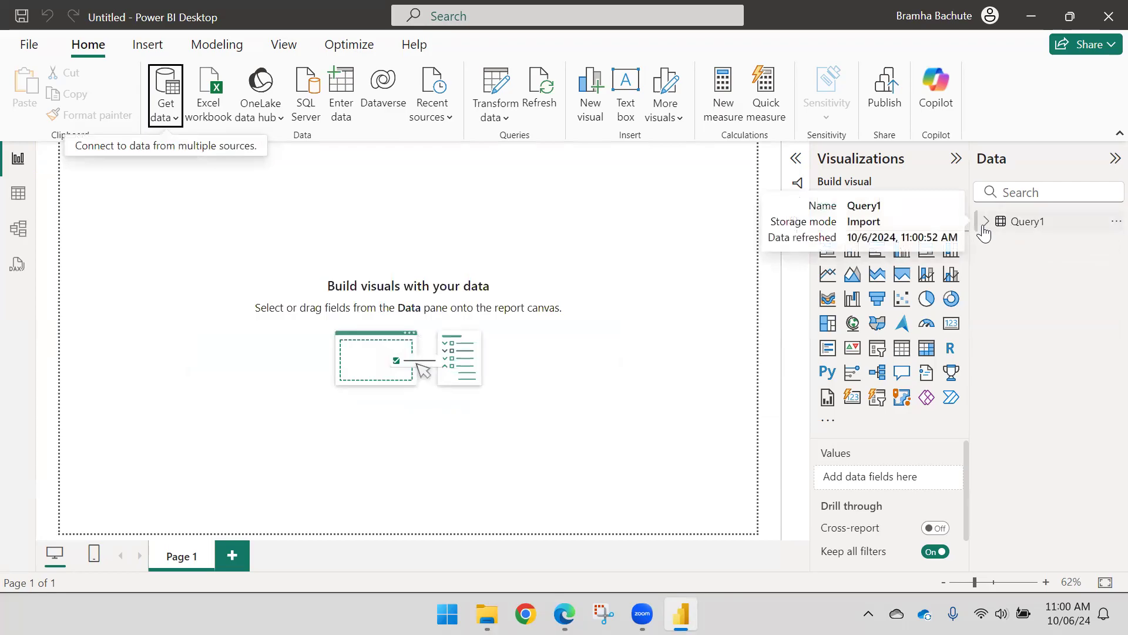
left_click(985, 228)
left_click(984, 227)
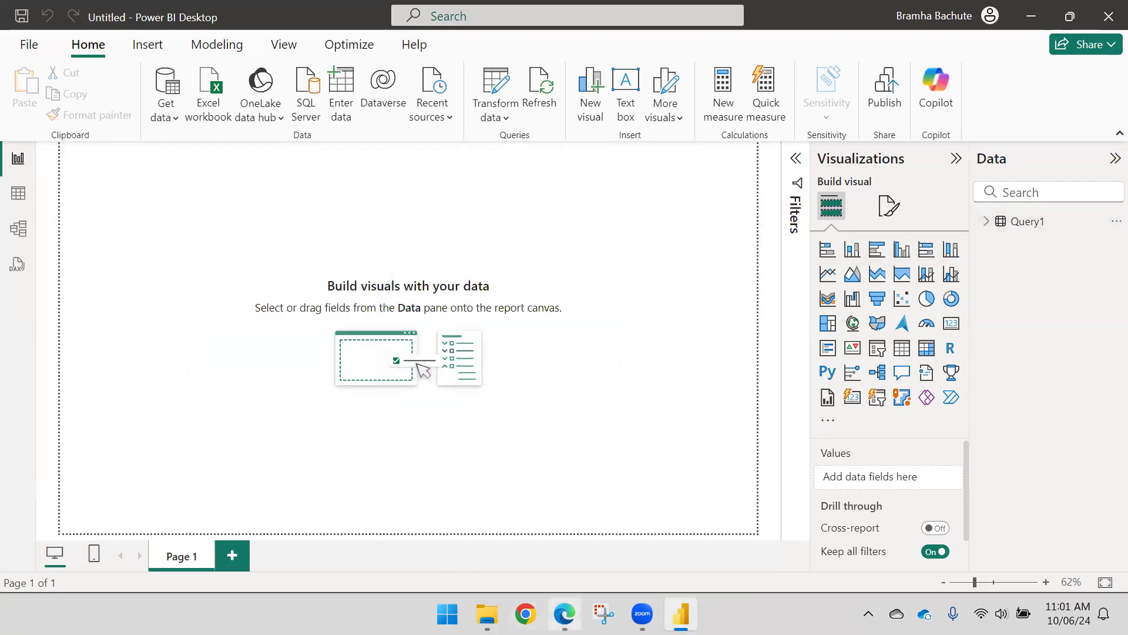
left_click(564, 613)
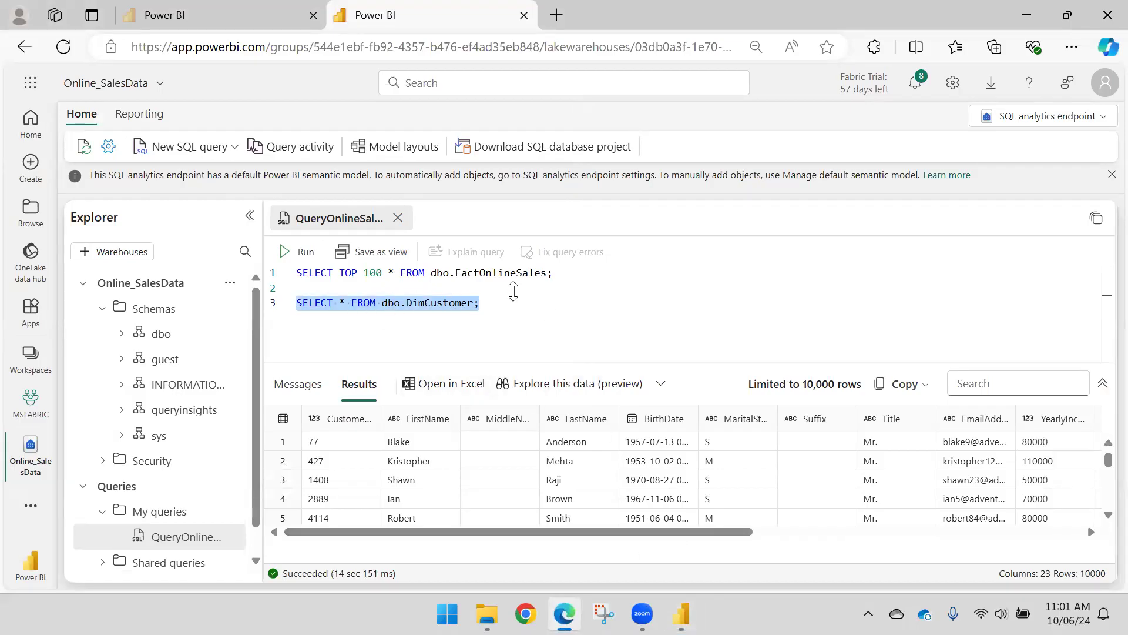
left_click_drag(532, 304, 216, 302)
mouse_move(681, 614)
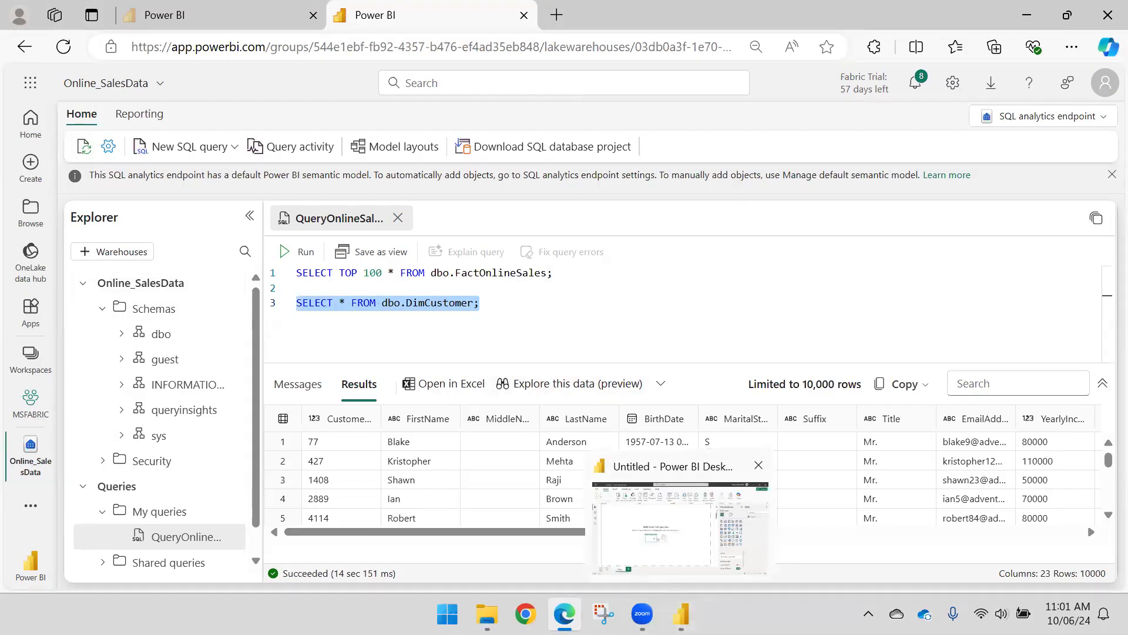
left_click(714, 539)
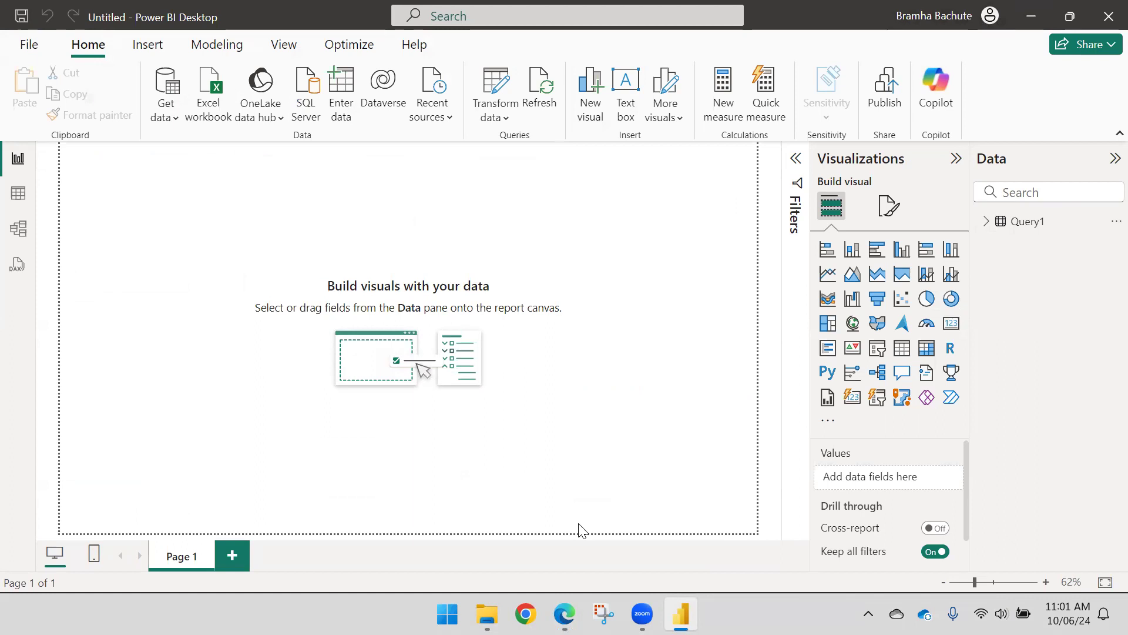
Step: Switch to the browser and open the playlists of the WebChamp YouTube channel in a new tab
left_click(561, 611)
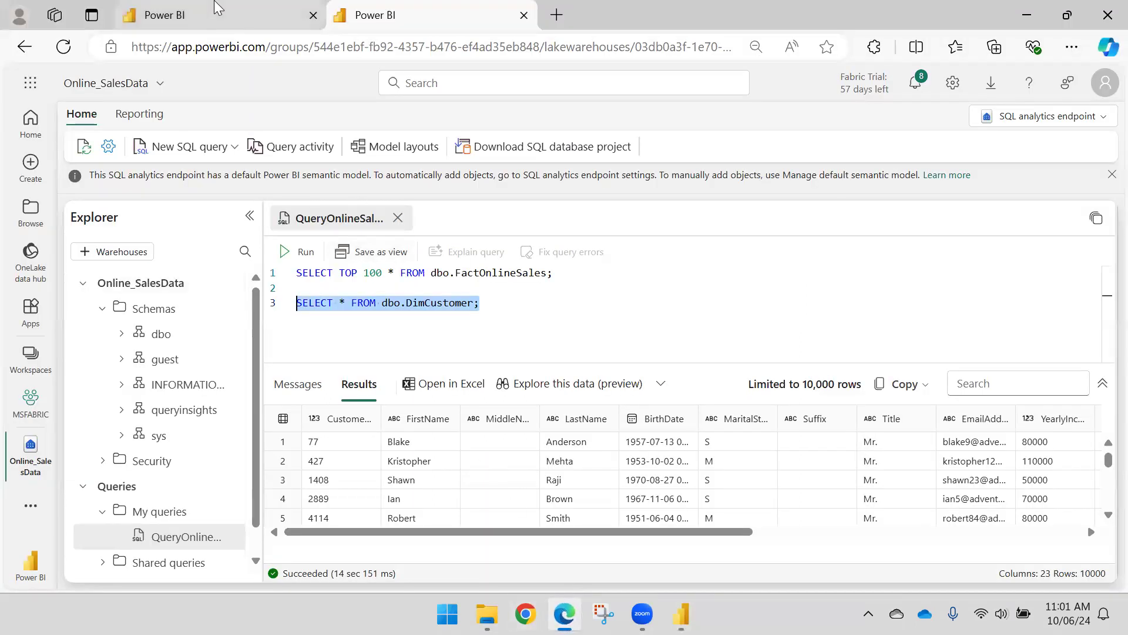
left_click(556, 15)
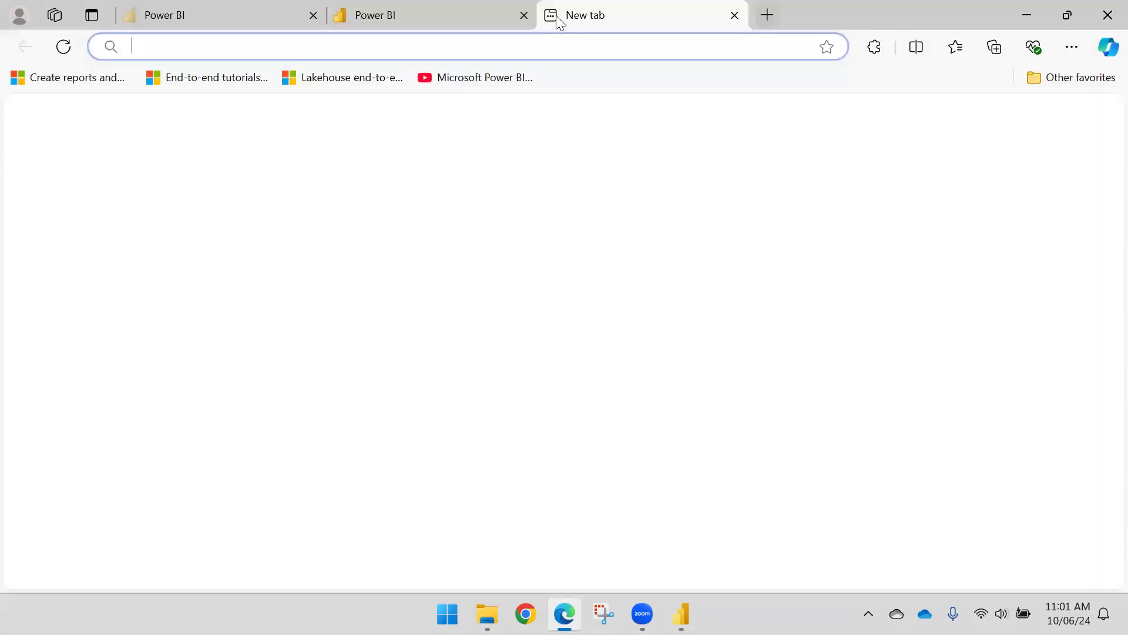
type("y")
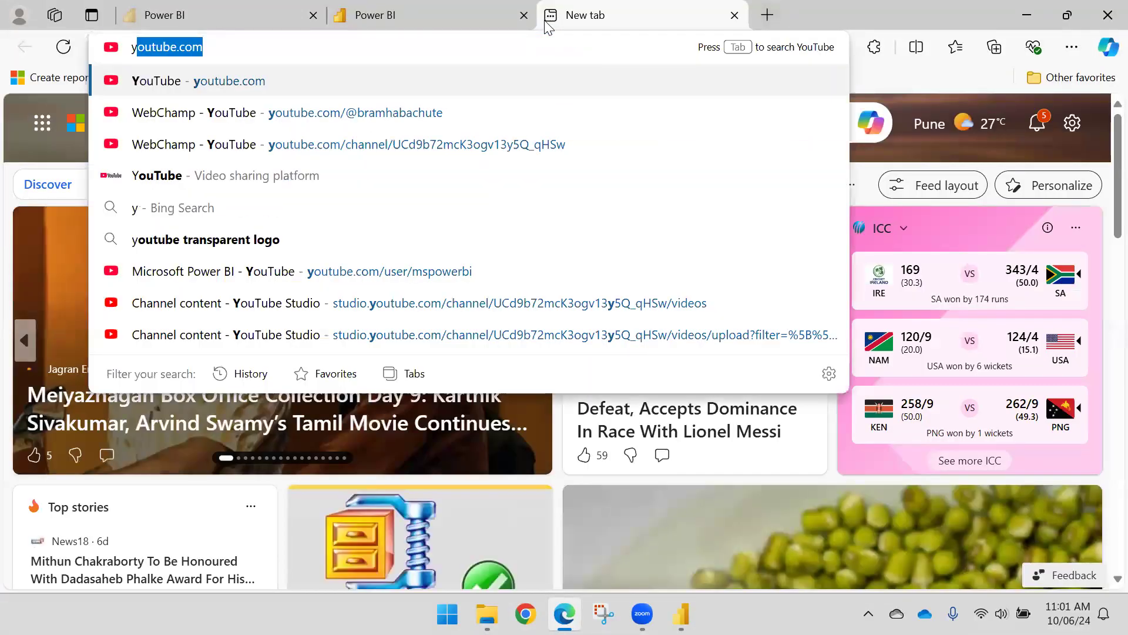
key("Down")
key("Return")
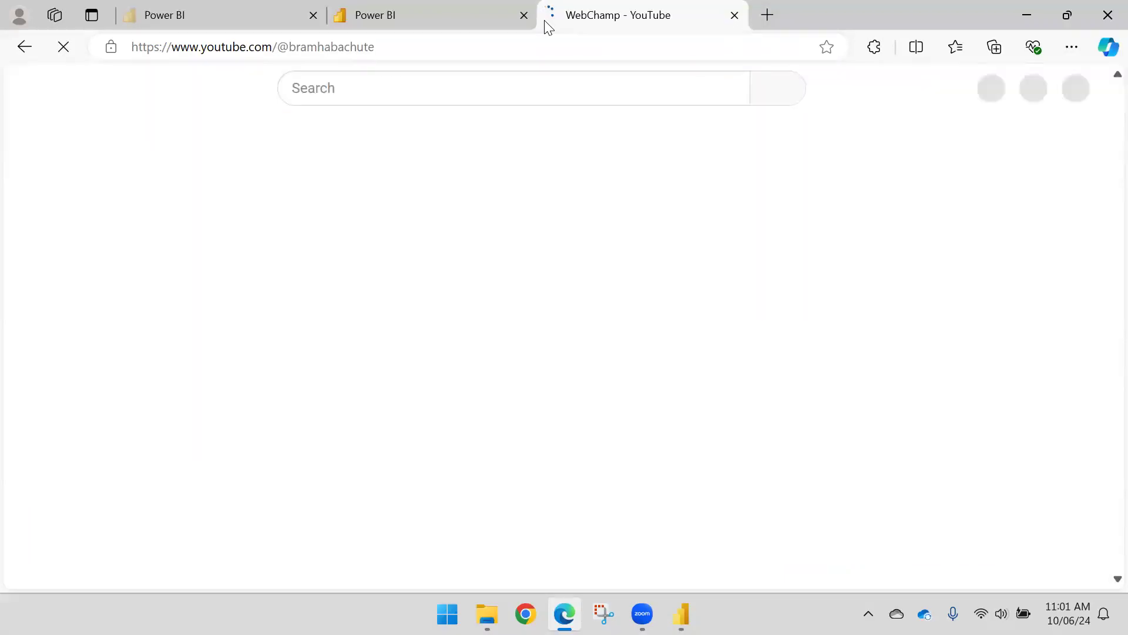
scroll(496, 247, "down", 5)
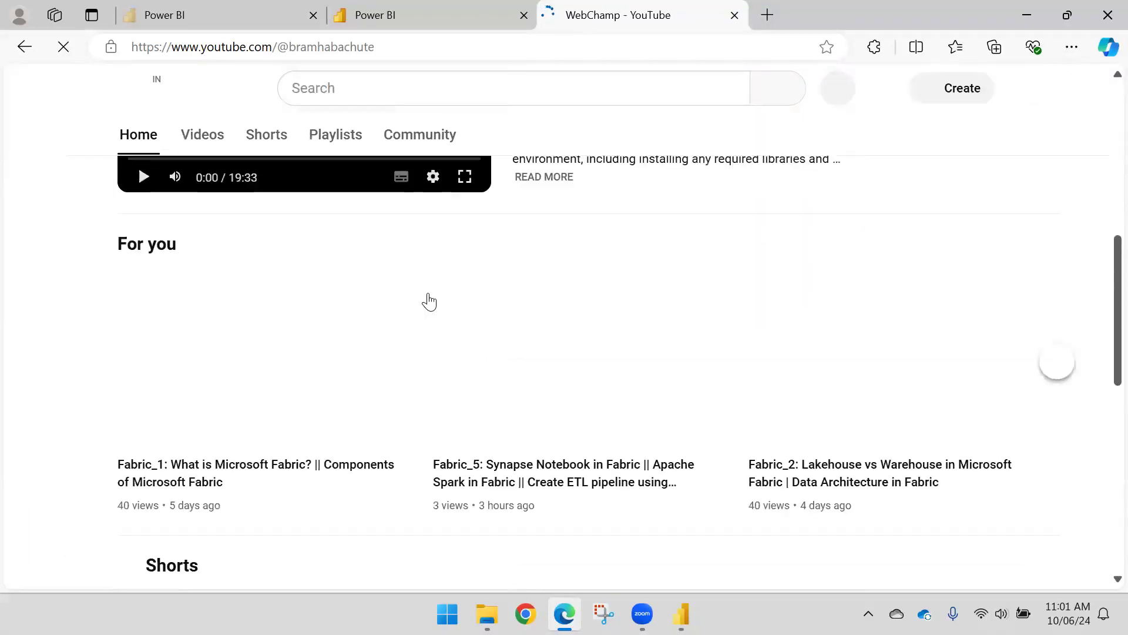
scroll(428, 306, "up", 3)
left_click(347, 144)
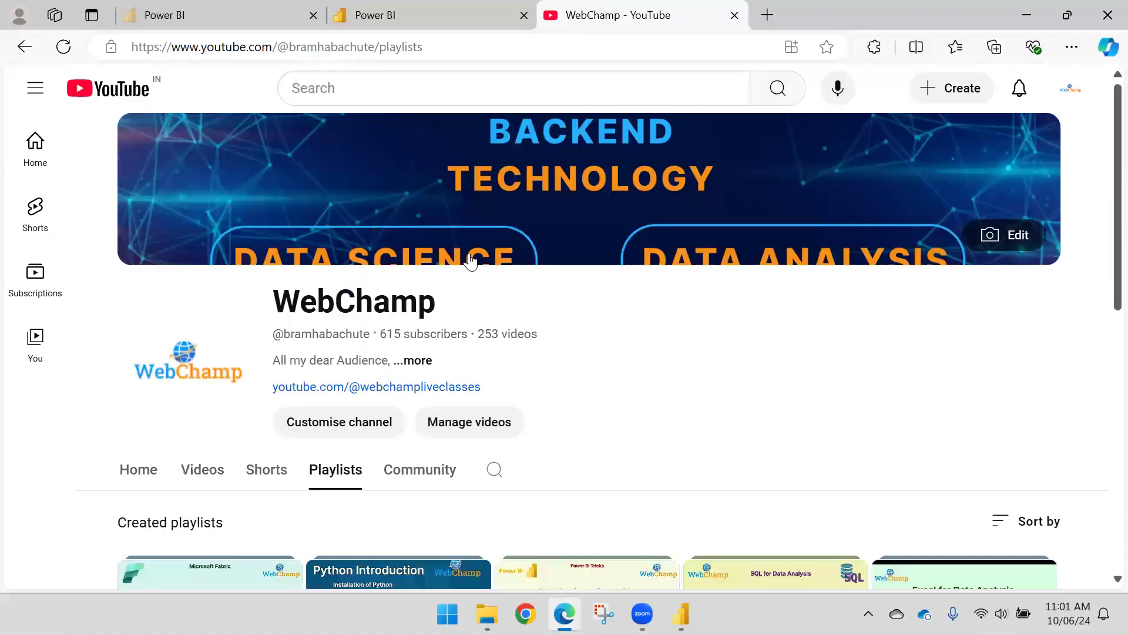
Step: Look through the WebChamp channel's created playlists, including Microsoft Fabric and Power BI, and minimise the browser and Power BI Desktop windows
scroll(646, 269, "down", 2)
scroll(634, 245, "down", 2)
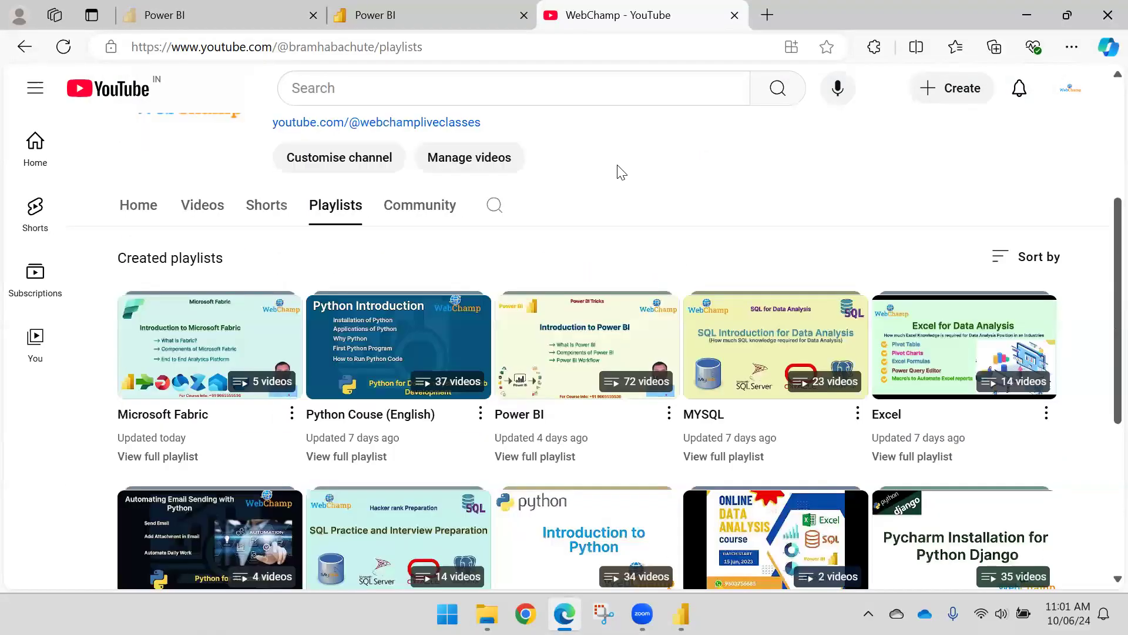
scroll(620, 173, "down", 1)
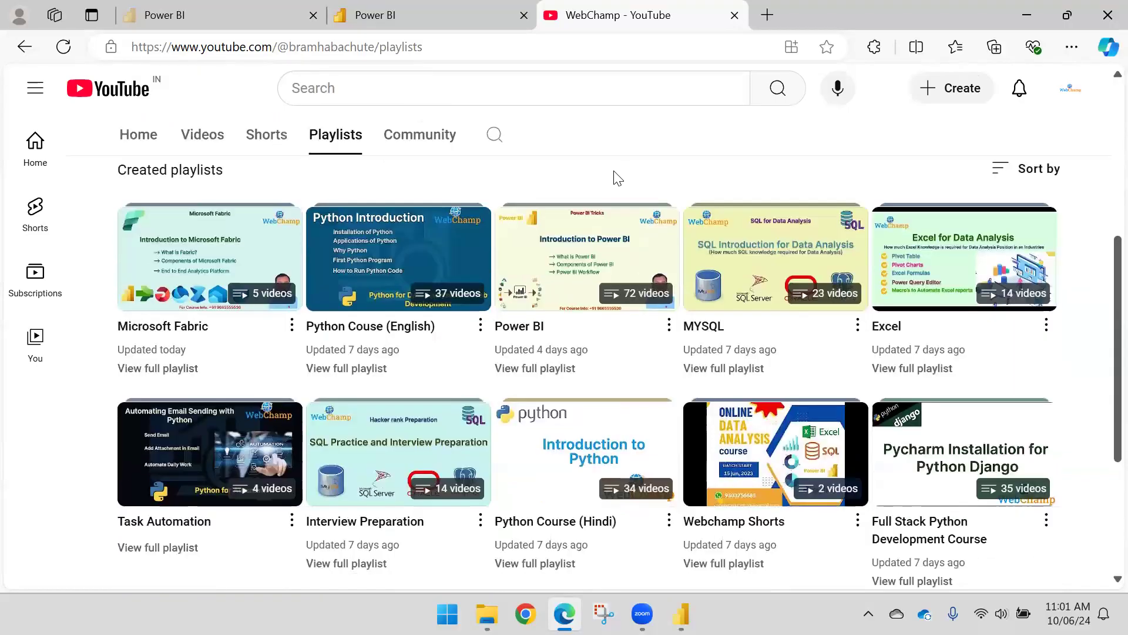
scroll(806, 305, "down", 1)
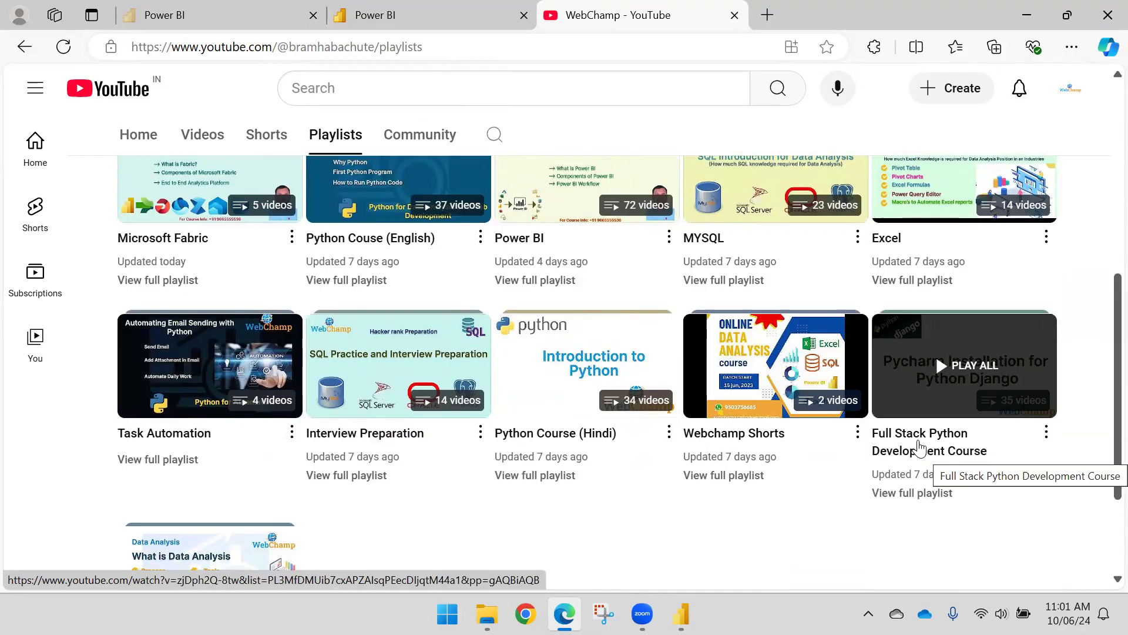
scroll(264, 309, "up", 1)
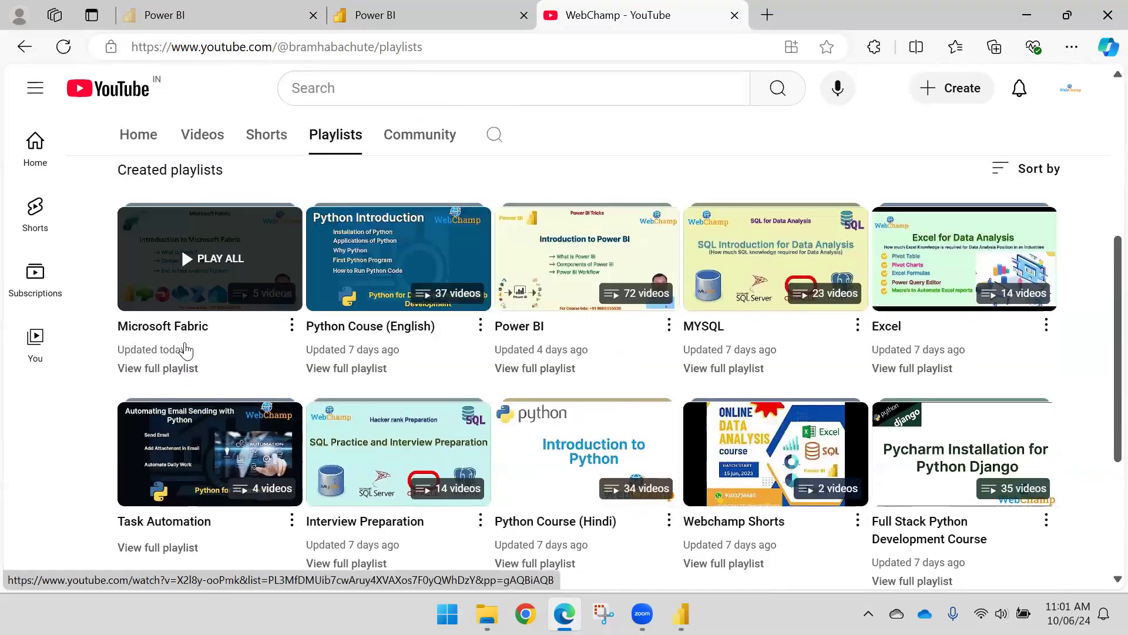
scroll(265, 282, "up", 5)
scroll(562, 190, "up", 1)
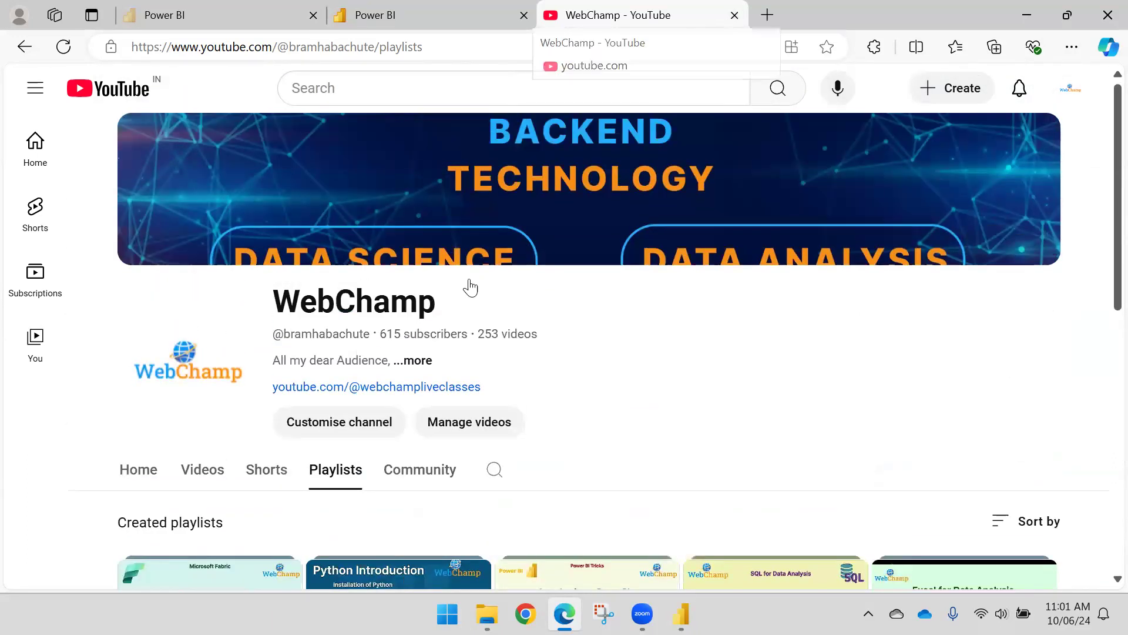
scroll(211, 364, "down", 3)
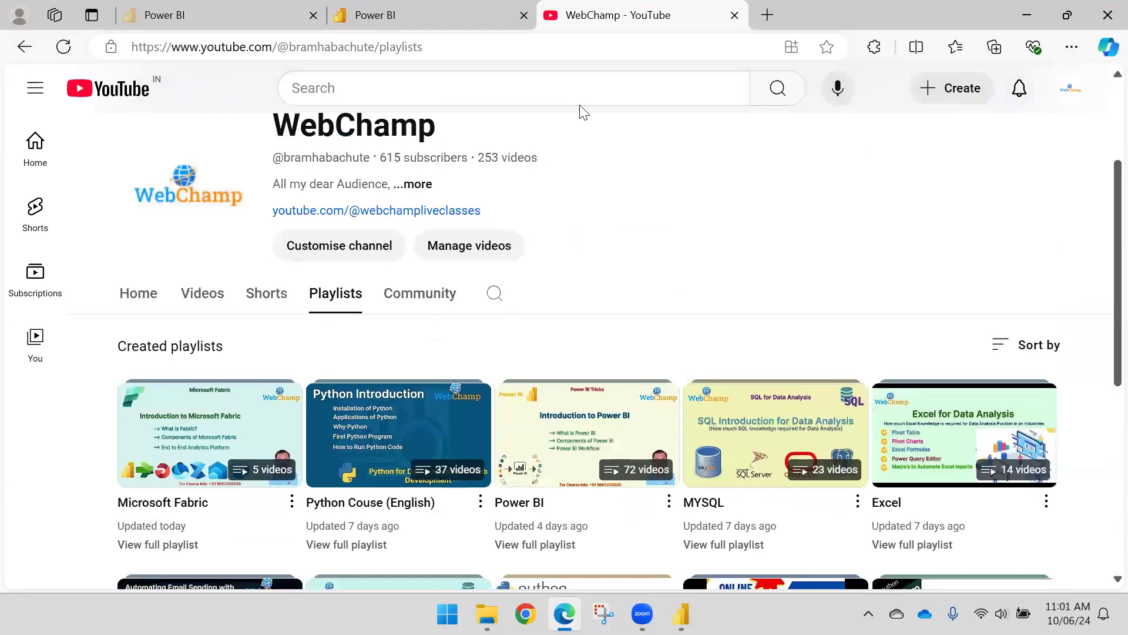
left_click(1039, 8)
left_click(1026, 11)
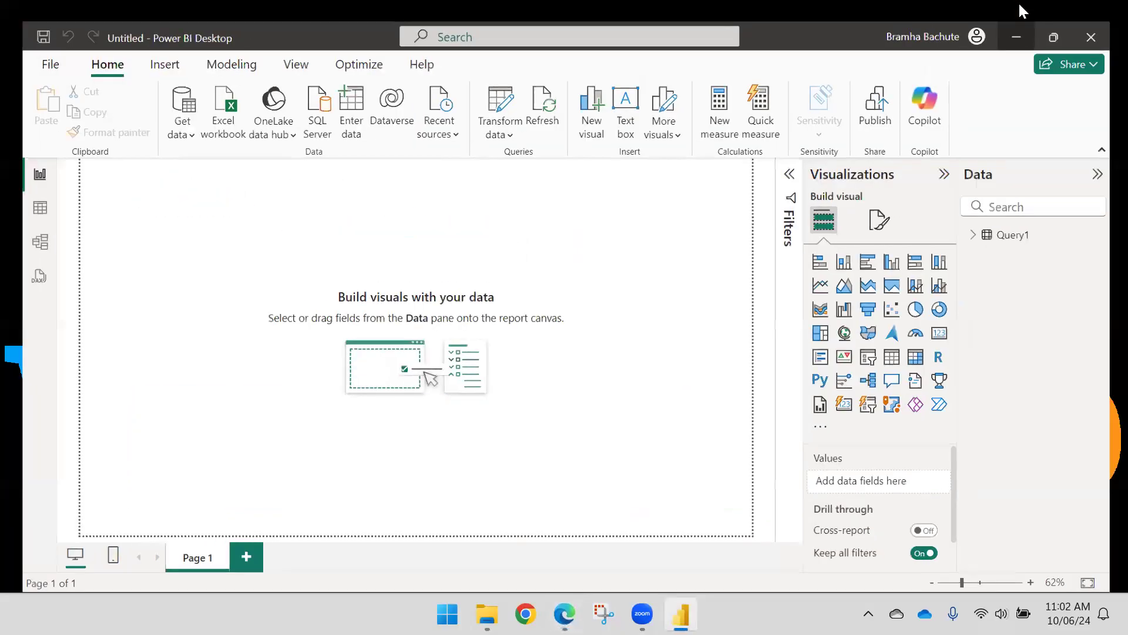